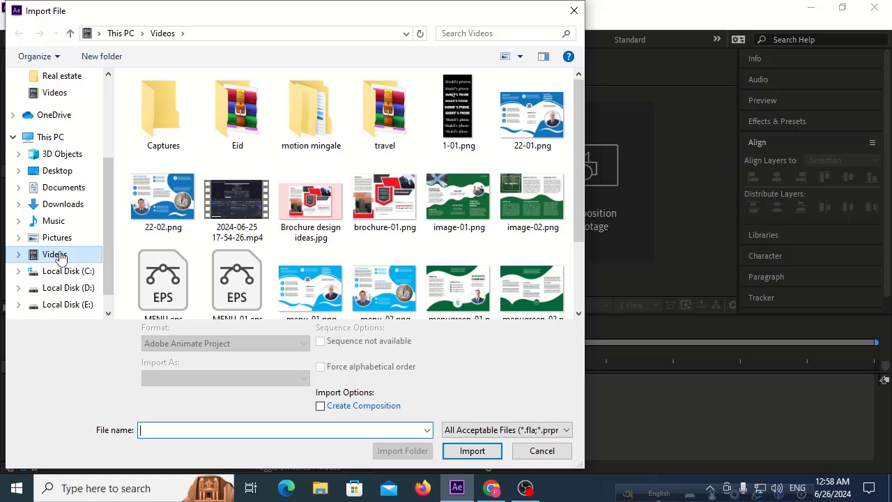
# - Import Bangla.ai from the Bangla logo folder in Music as Composition - Retain Layer Sizes
pyautogui.click(63, 209)
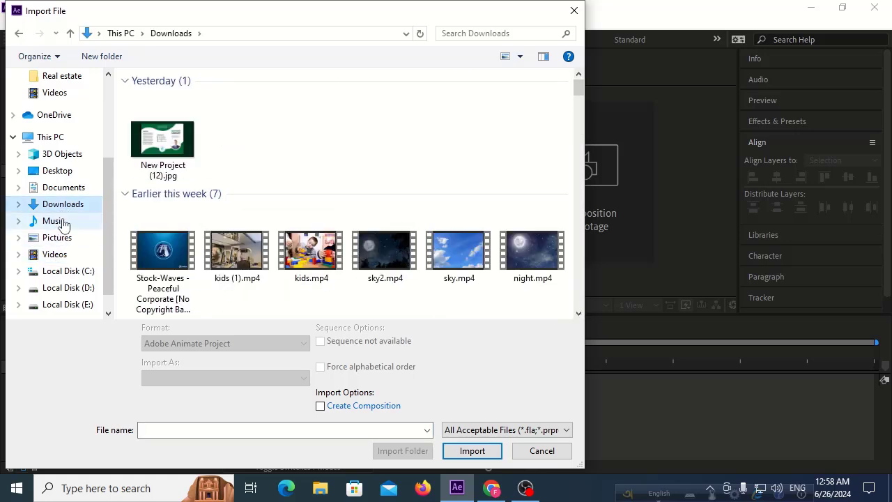
pyautogui.click(73, 226)
pyautogui.doubleClick(188, 113)
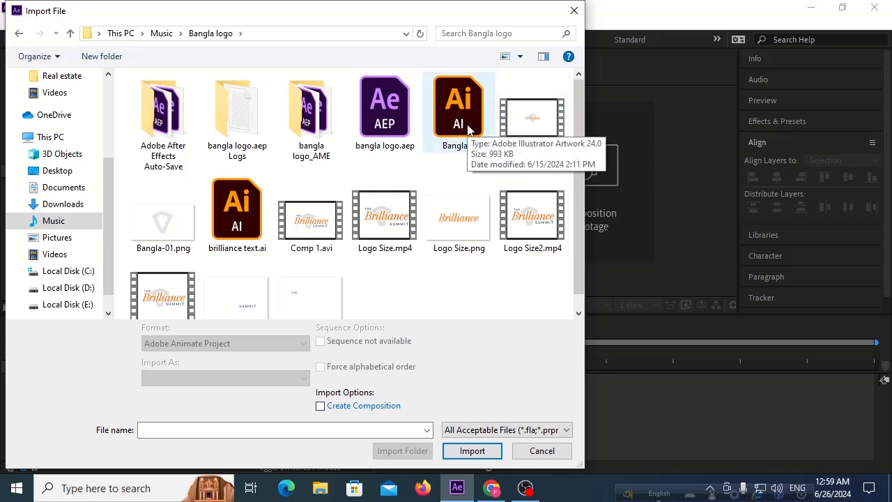
pyautogui.click(469, 130)
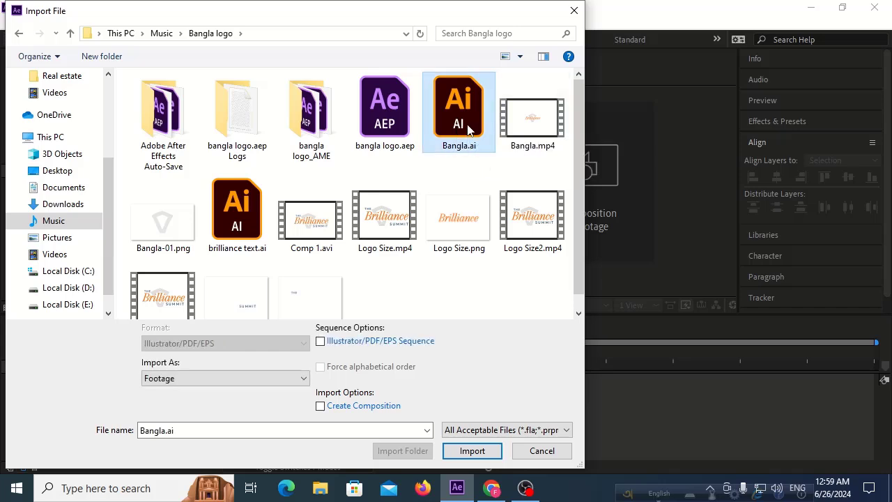
pyautogui.click(255, 380)
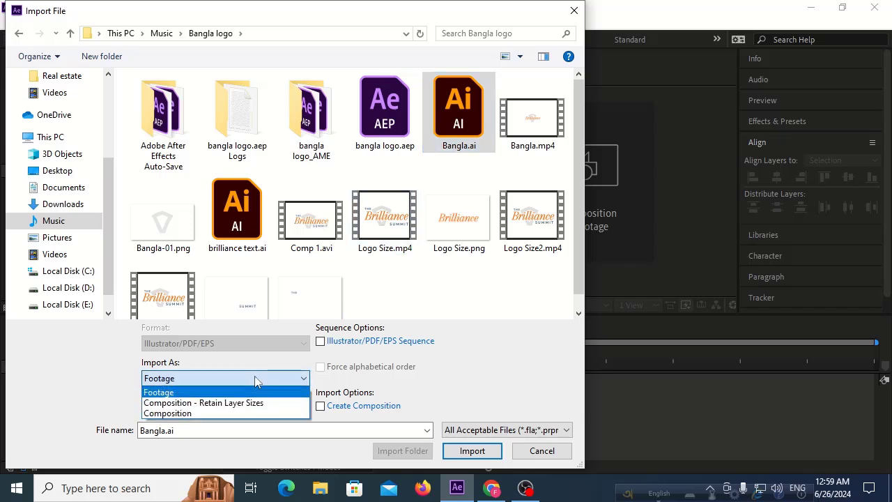
pyautogui.click(251, 380)
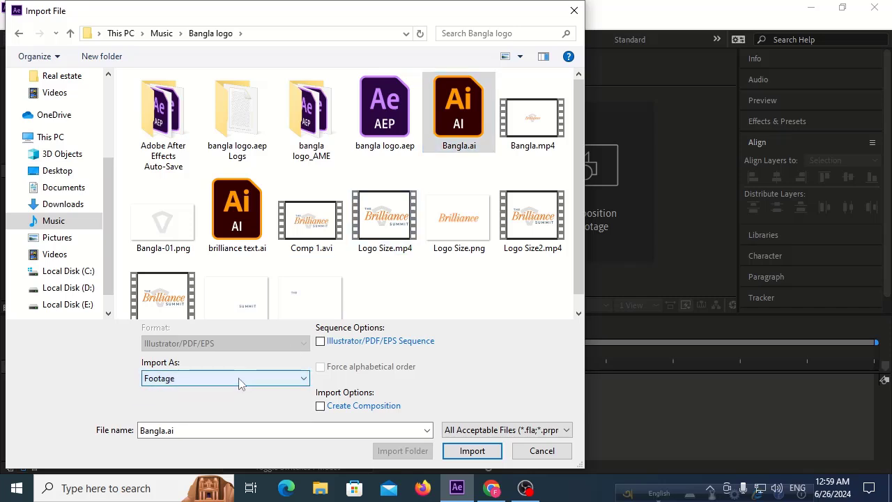
pyautogui.click(239, 378)
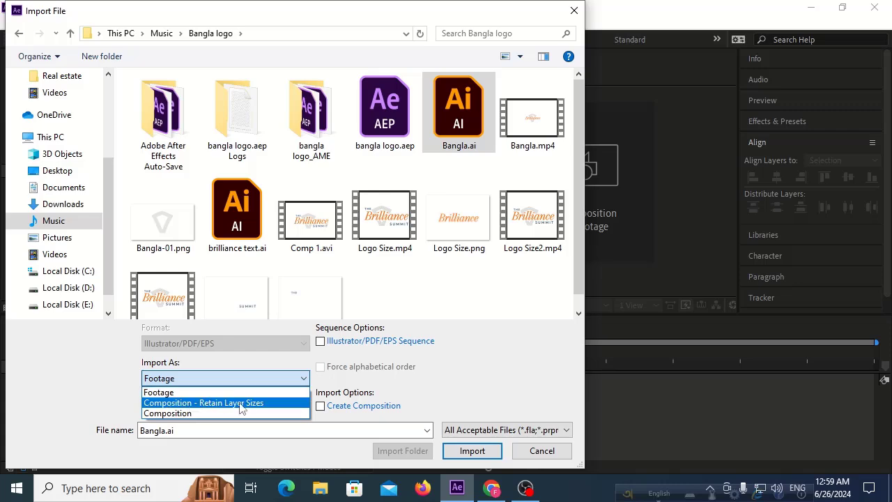
pyautogui.click(230, 403)
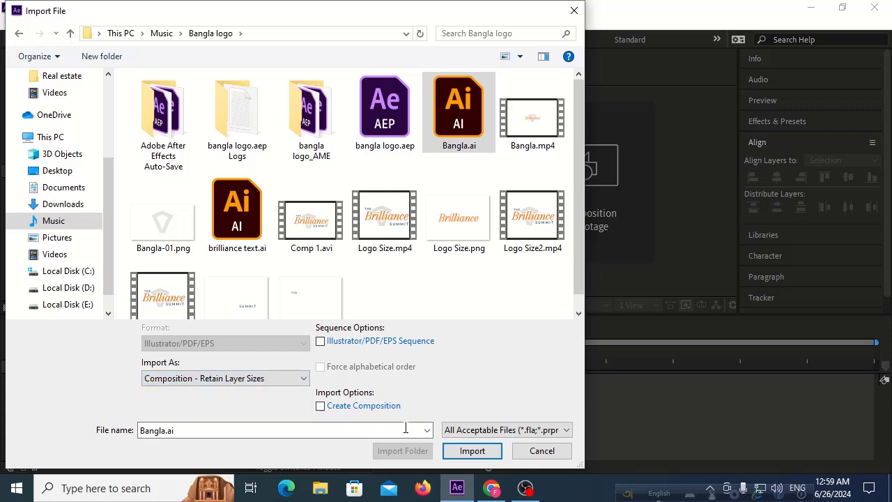
pyautogui.click(469, 450)
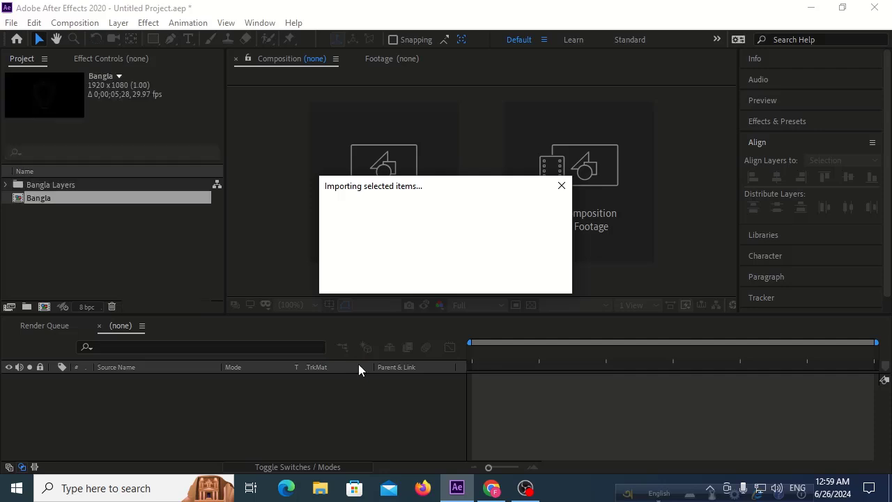
# - Open the imported Bangla composition and select Layer 7
pyautogui.doubleClick(83, 198)
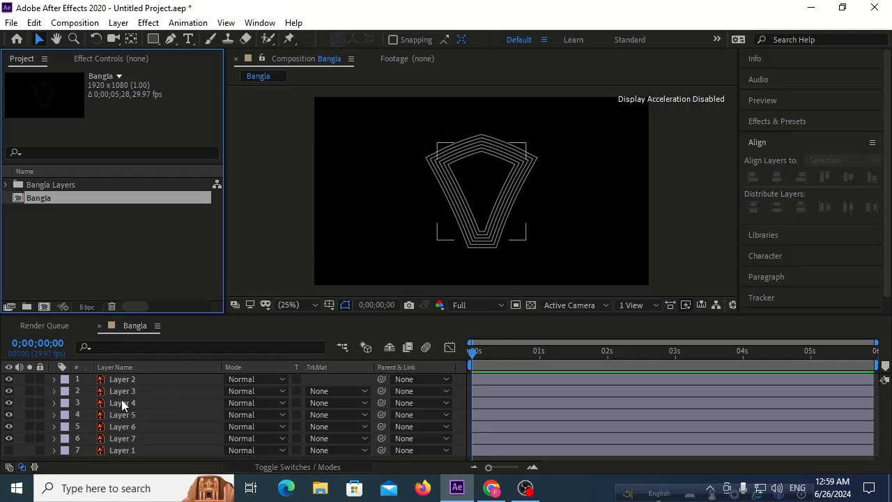
pyautogui.click(117, 431)
pyautogui.click(119, 441)
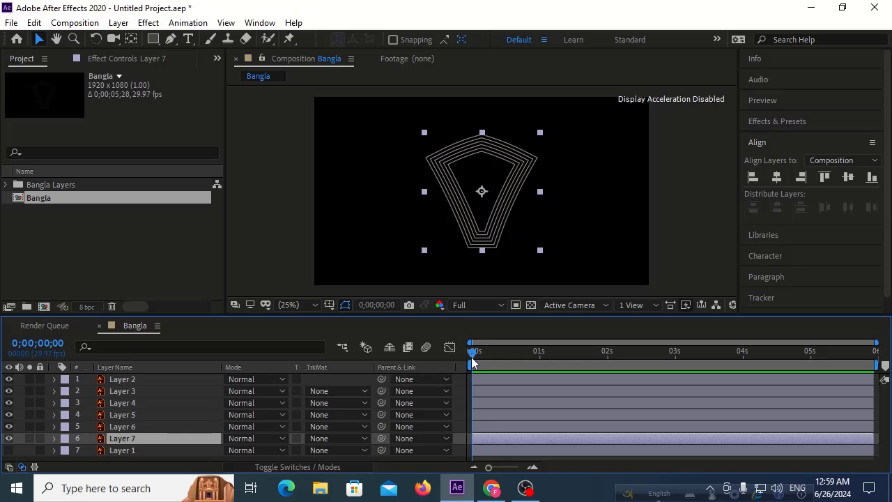
# - Set the background color of the Bangla composition to white (FFFFFF) in its composition settings
pyautogui.click(531, 306)
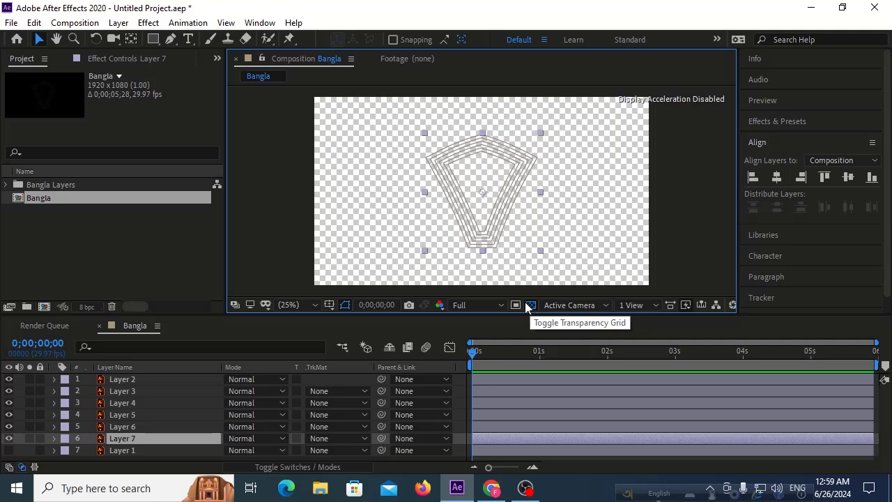
pyautogui.click(531, 305)
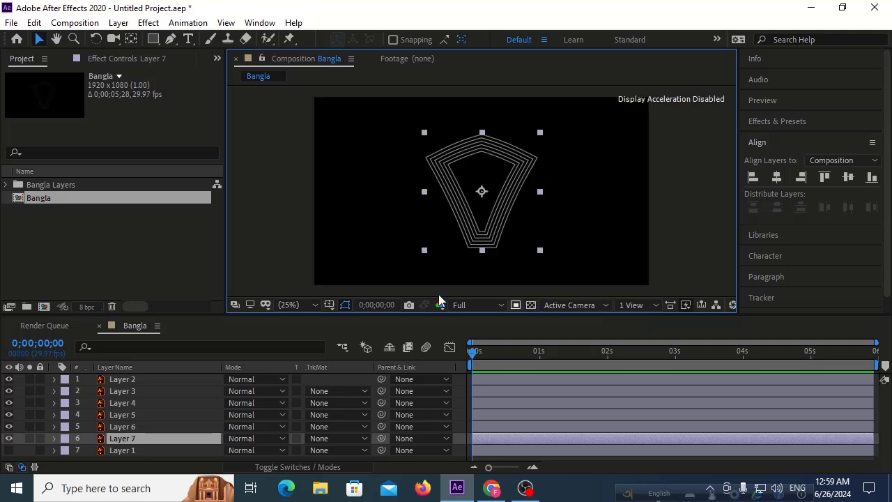
pyautogui.rightClick(254, 177)
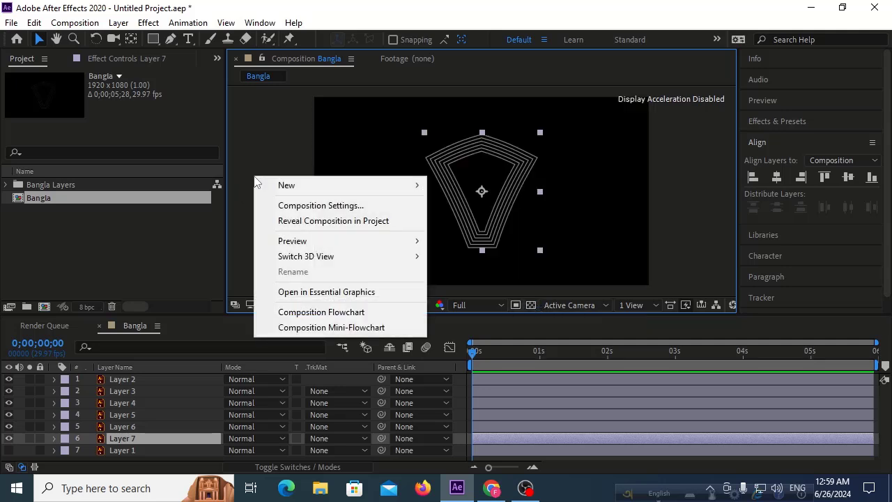
pyautogui.click(303, 205)
pyautogui.click(352, 338)
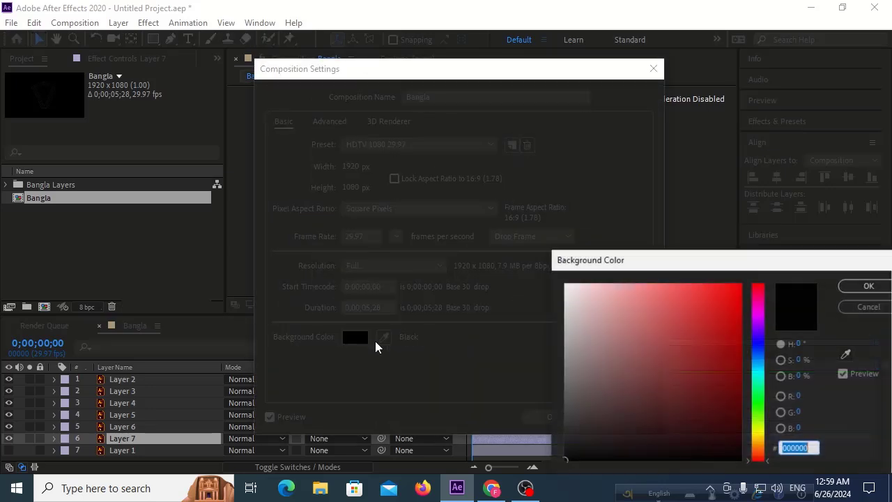
pyautogui.moveTo(596, 321); pyautogui.dragTo(548, 255)
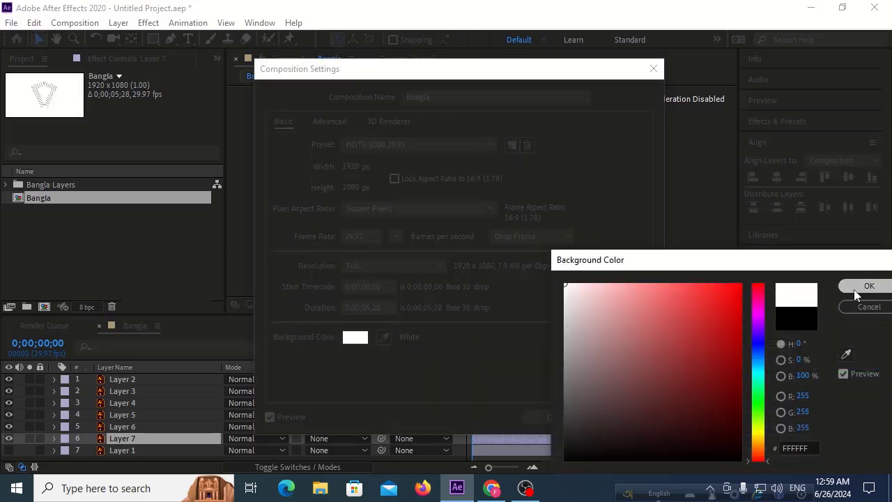
pyautogui.click(856, 293)
pyautogui.click(562, 417)
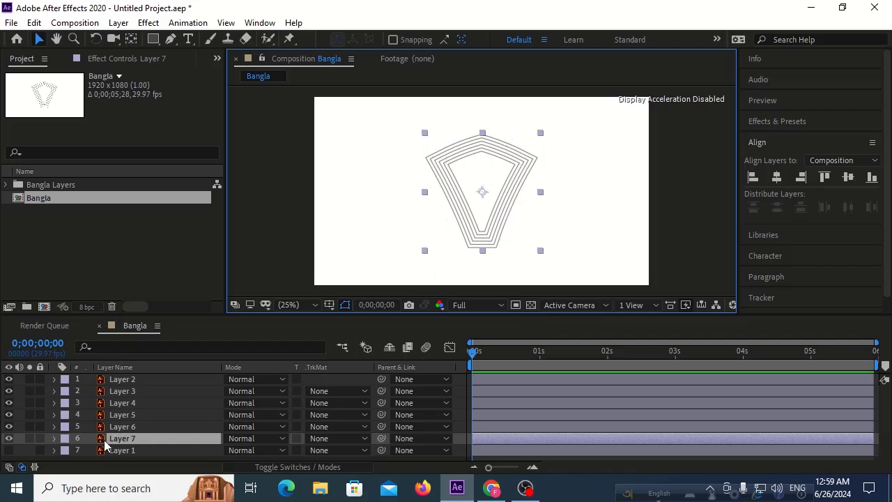
# - Hide Layers 2 through 7, and make only Layer 2 visible again
pyautogui.keyDown('shift'); pyautogui.click(129, 381); pyautogui.keyUp('shift')
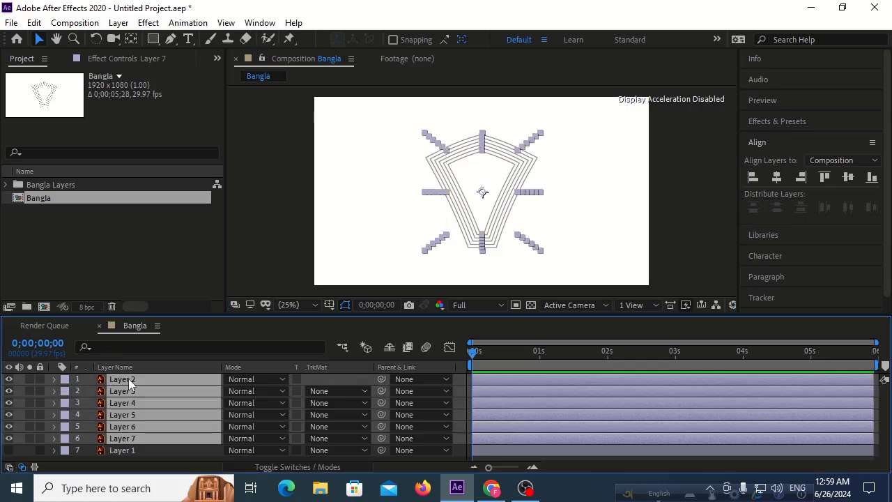
pyautogui.click(9, 402)
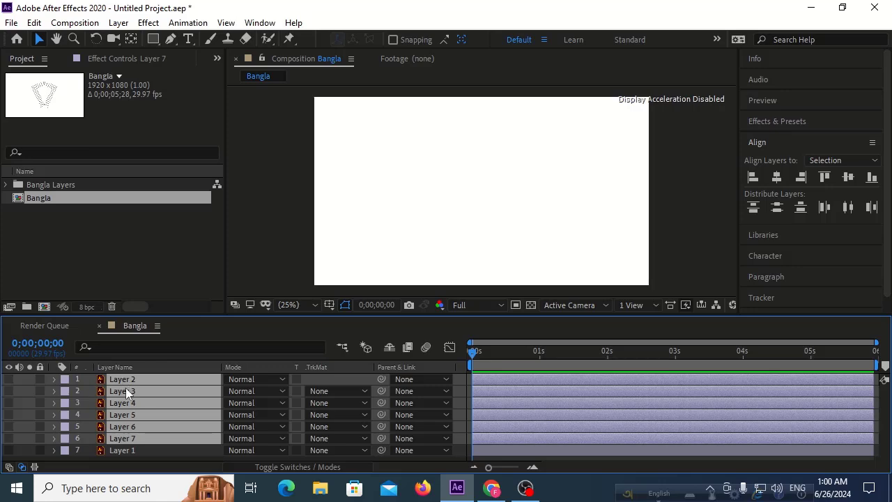
pyautogui.click(307, 377)
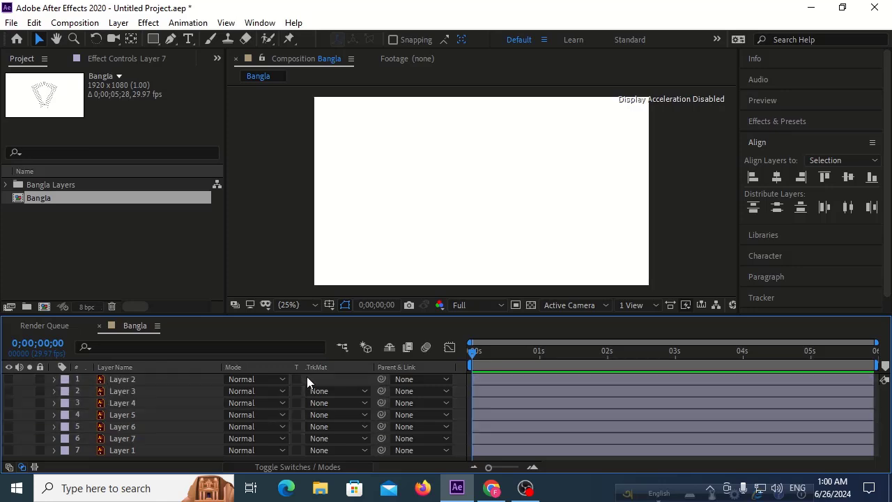
pyautogui.click(125, 381)
pyautogui.click(9, 379)
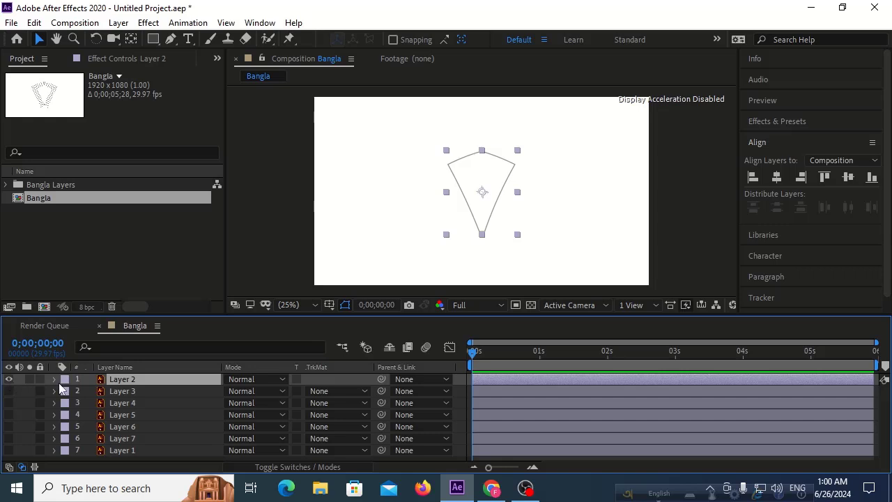
# - Add a new shape layer above Layer 2 in the Bangla composition
pyautogui.rightClick(321, 379)
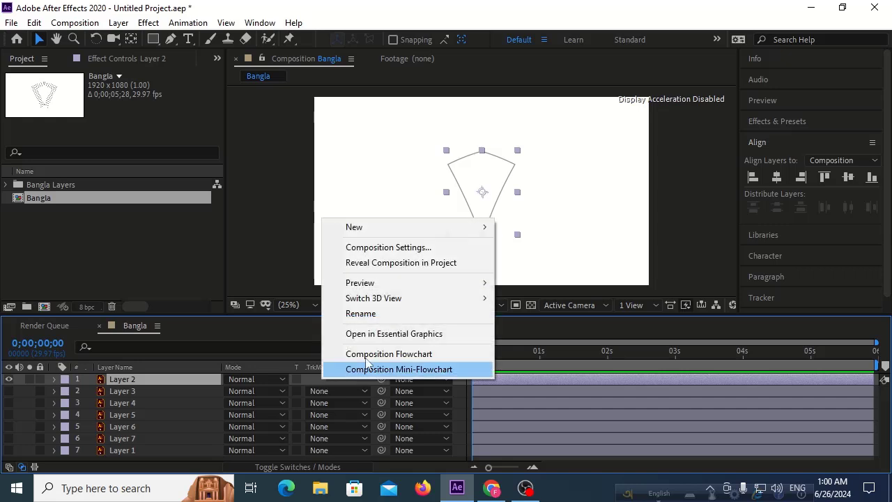
pyautogui.moveTo(454, 229)
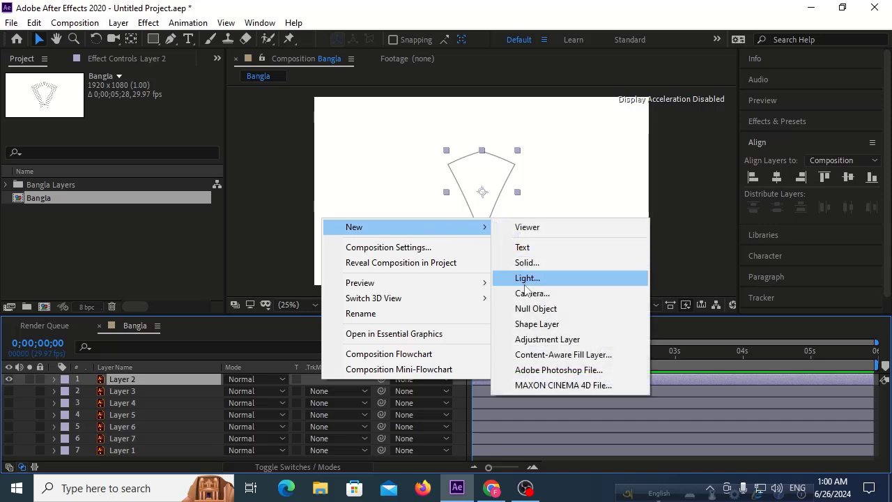
pyautogui.click(537, 323)
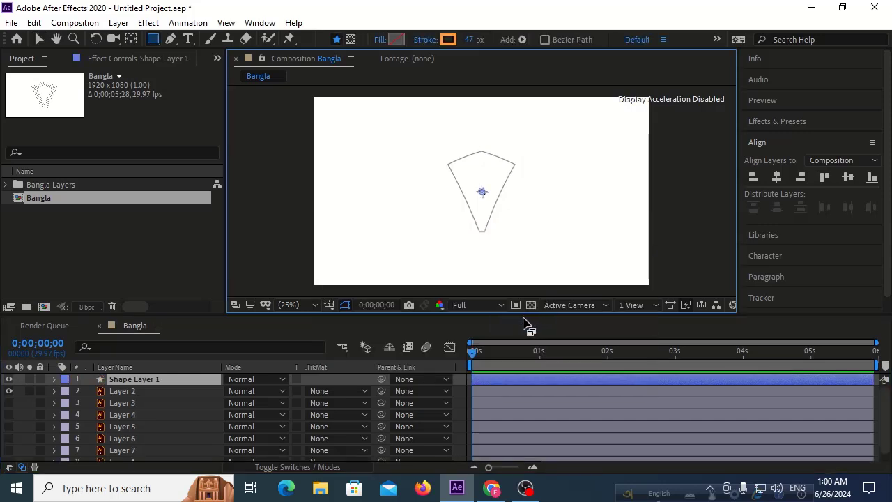
# - Trace the Layer 2 outline on the shape layer with the Pen tool as a closed path with an orange 47 px stroke
pyautogui.click(172, 40)
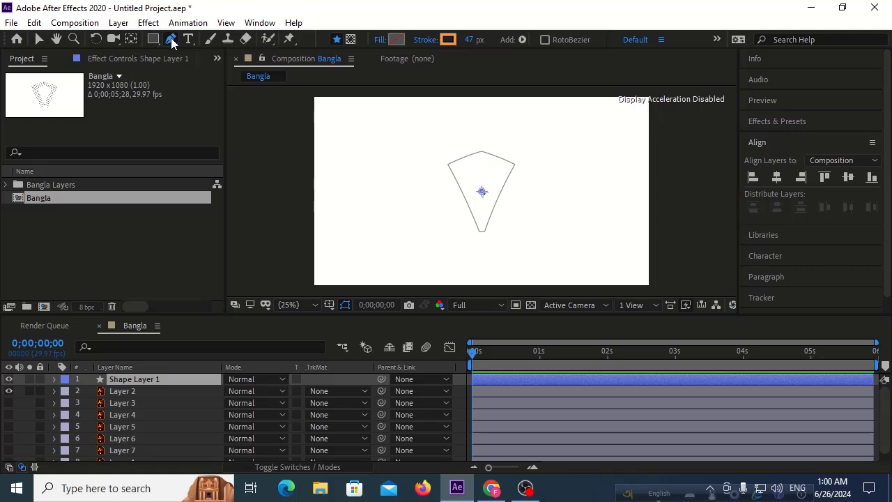
pyautogui.click(481, 152)
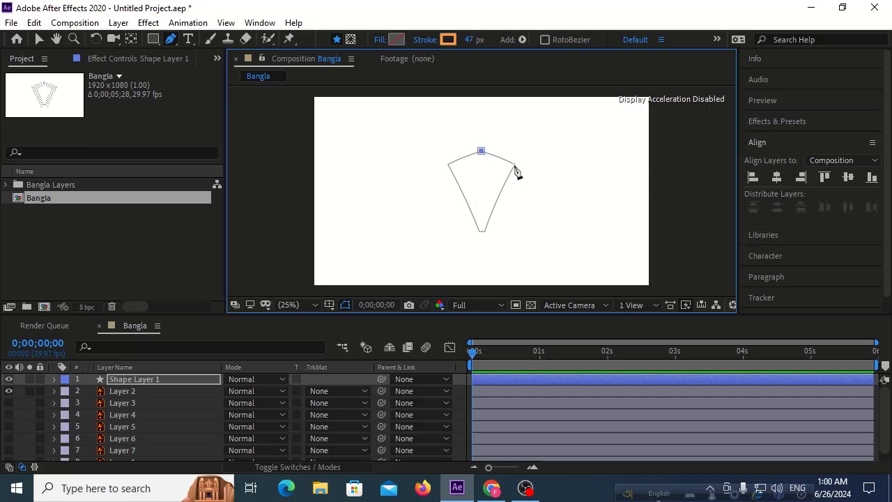
pyautogui.click(513, 165)
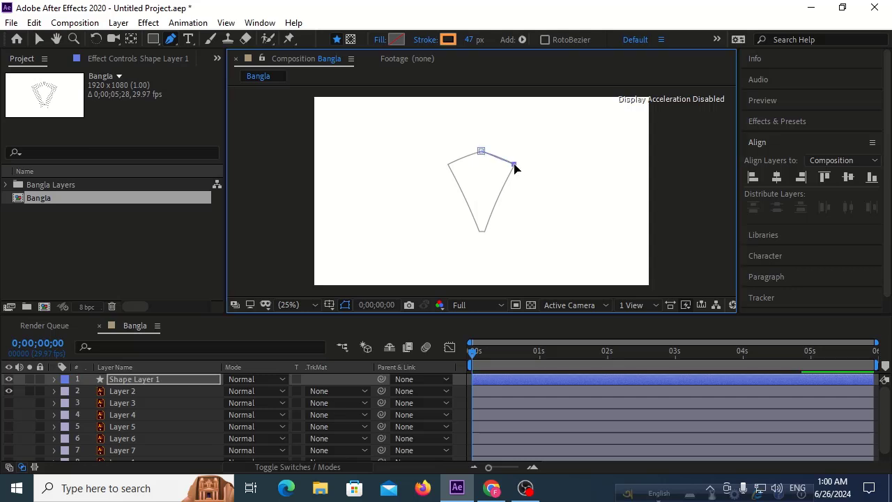
pyautogui.click(483, 232)
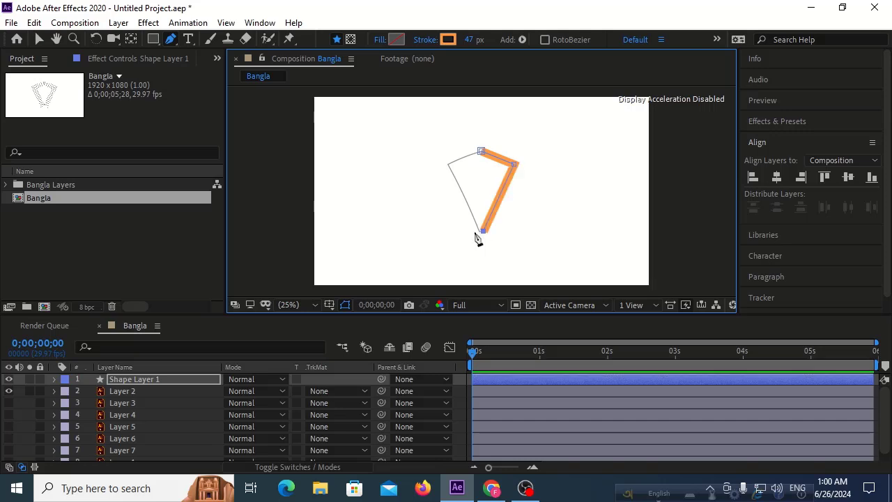
pyautogui.scroll(4, 479, 236)
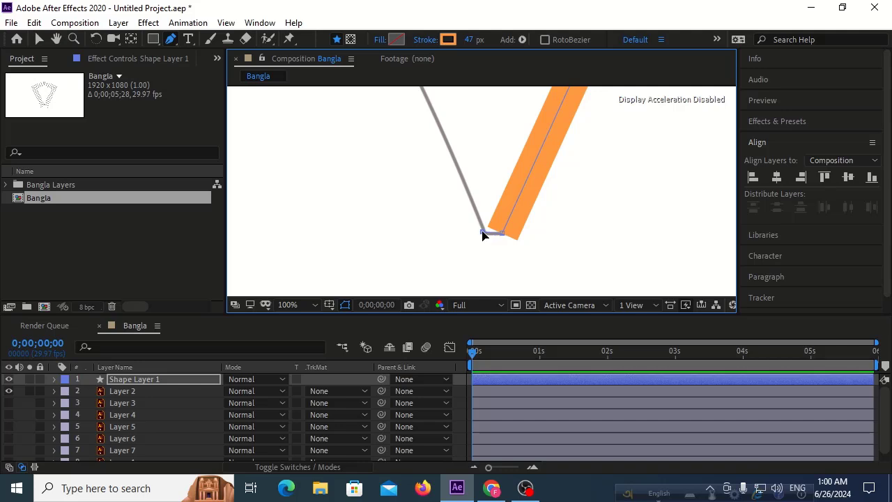
pyautogui.click(482, 232)
pyautogui.scroll(2, 440, 127)
pyautogui.press('space')
pyautogui.moveTo(440, 115); pyautogui.dragTo(460, 238)
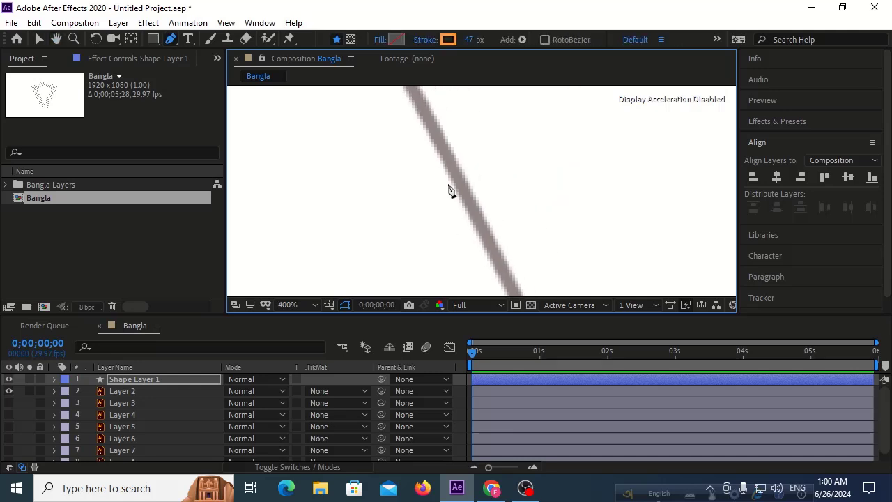
pyautogui.scroll(-8, 448, 186)
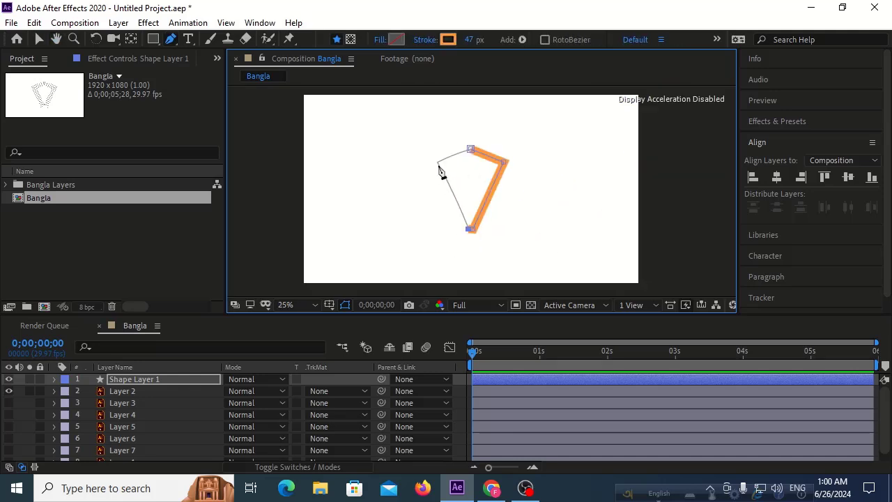
pyautogui.click(437, 162)
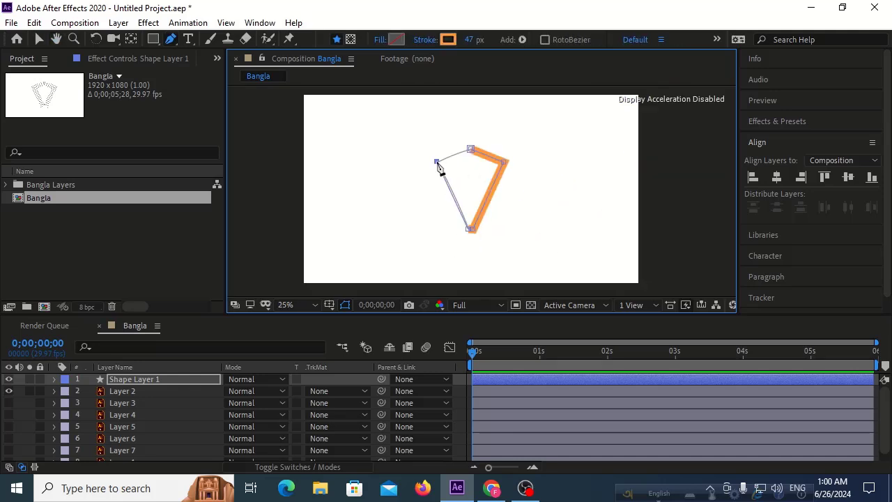
pyautogui.click(471, 149)
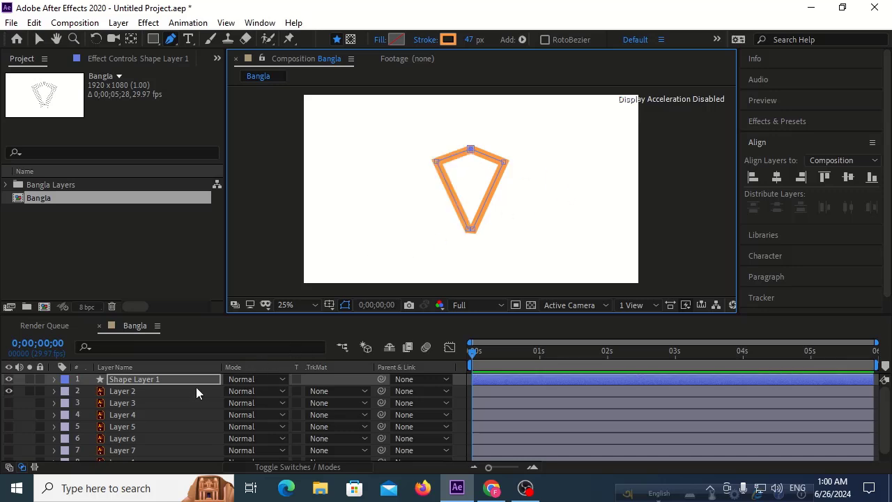
# - Set Layer 2's track matte to Alpha Matte "Shape Layer 1"
pyautogui.click(156, 392)
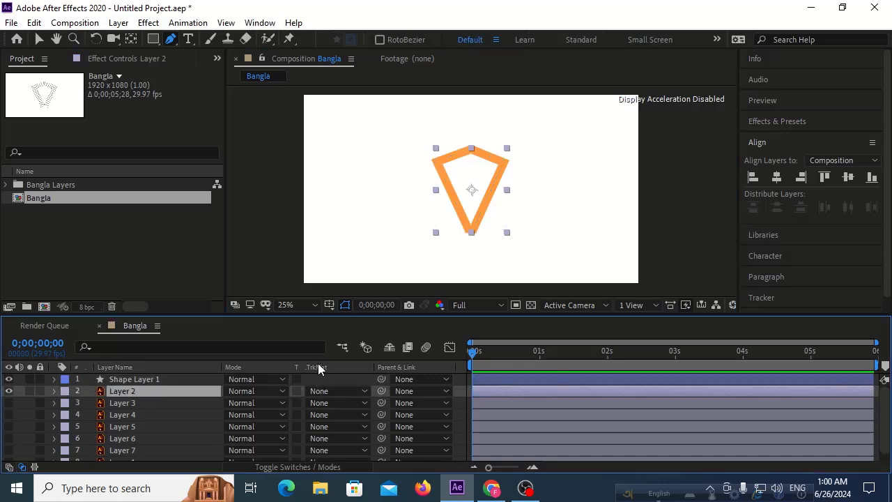
pyautogui.click(288, 467)
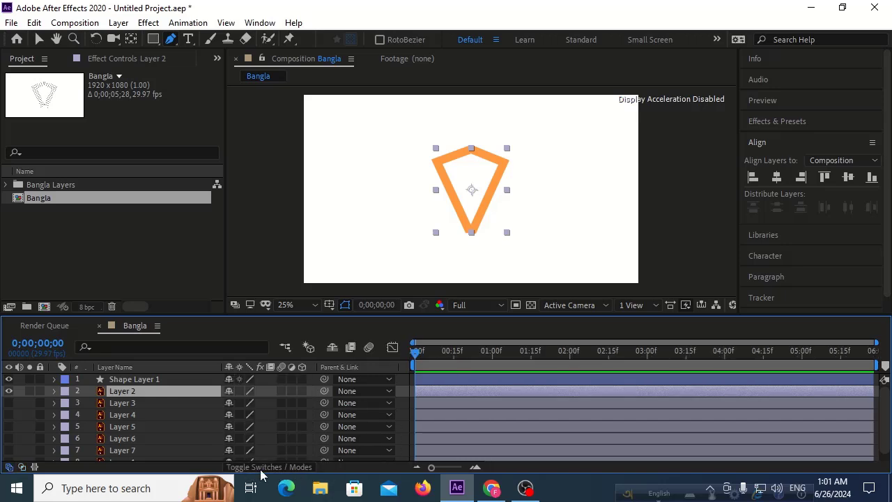
pyautogui.click(265, 471)
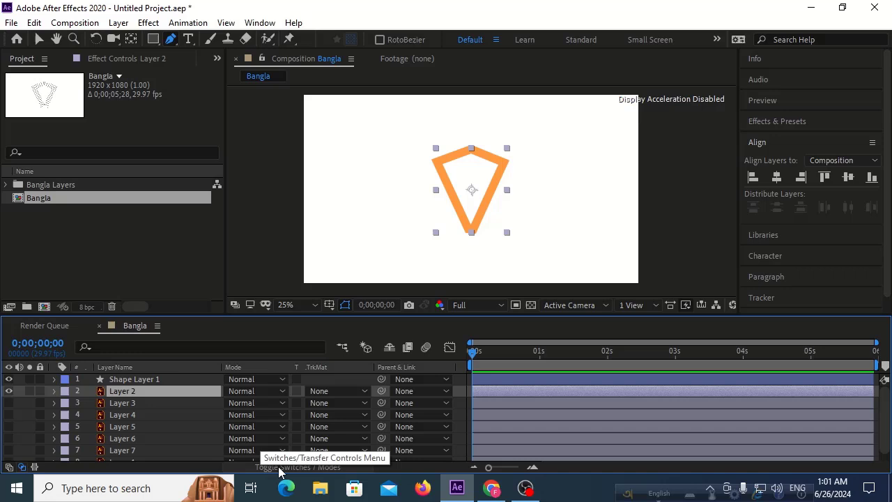
pyautogui.click(326, 391)
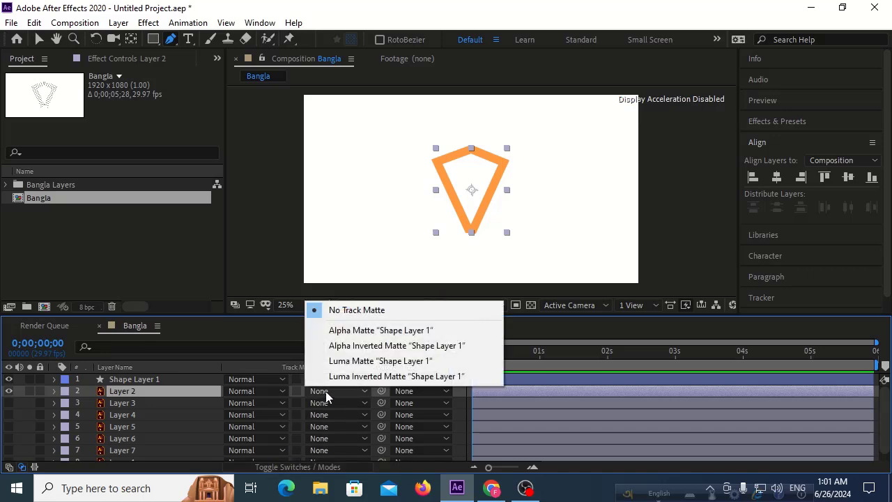
pyautogui.click(355, 330)
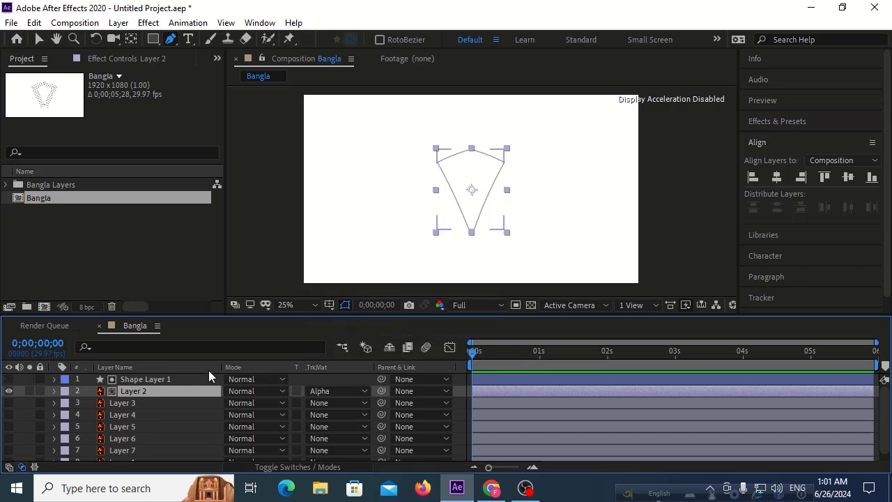
# - Add a Trim Paths operator to the contents of Shape Layer 1
pyautogui.click(150, 380)
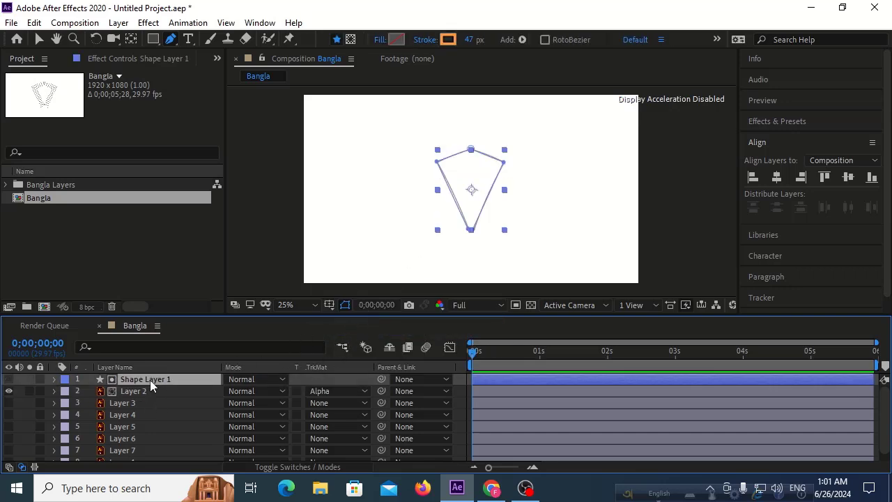
pyautogui.click(55, 380)
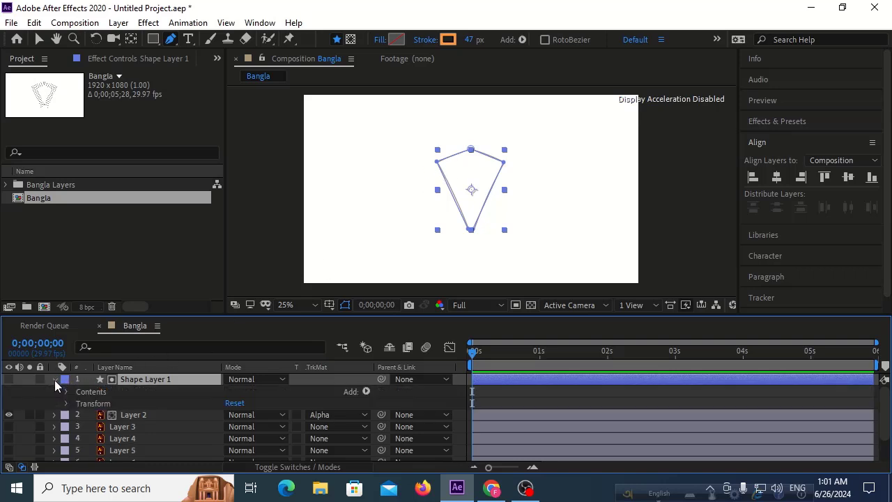
pyautogui.click(97, 391)
pyautogui.click(366, 391)
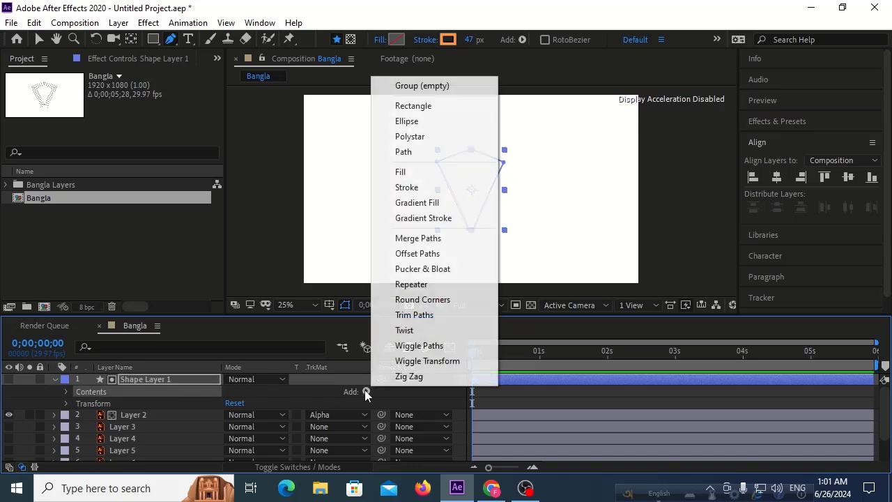
pyautogui.click(415, 315)
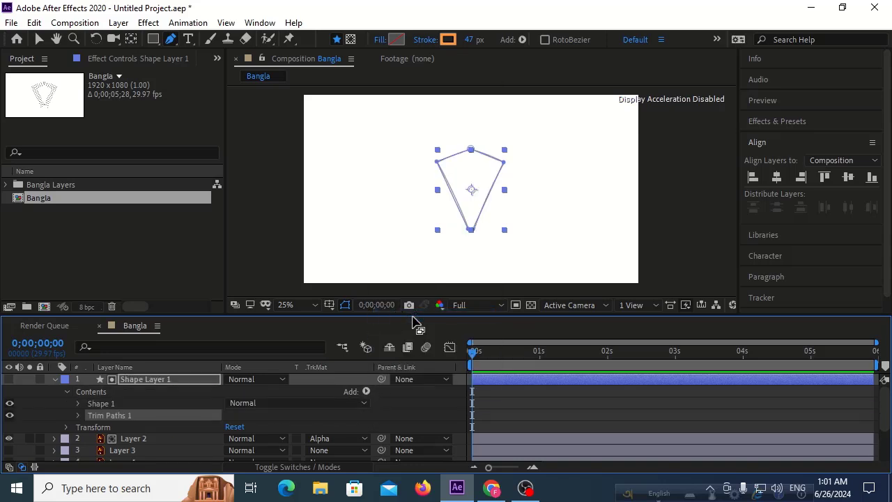
# - Keyframe the Trim Paths Start from 100% at 0;00;00;00 to 0% at 0;00;00;14, and preview the animation
pyautogui.click(77, 416)
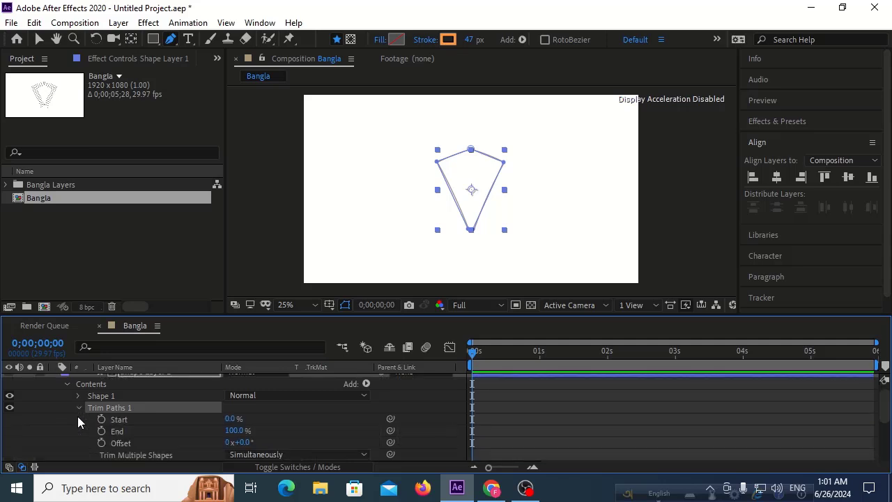
pyautogui.click(140, 421)
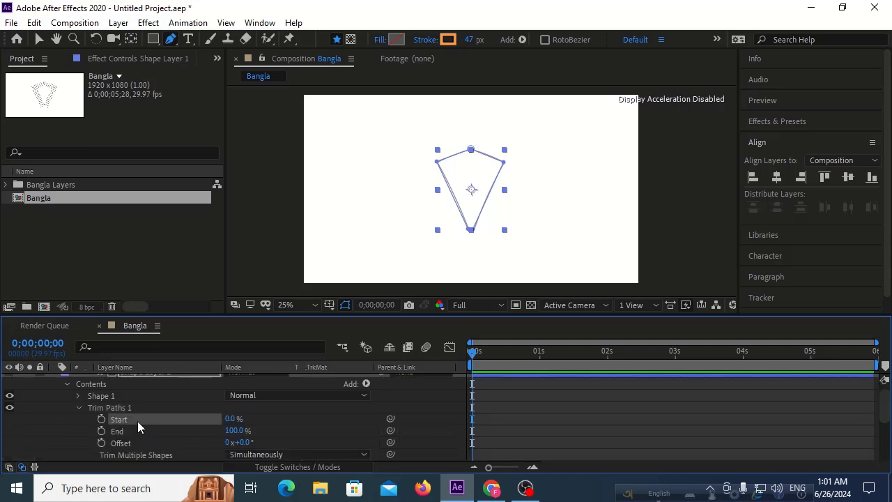
pyautogui.click(102, 419)
pyautogui.moveTo(471, 352); pyautogui.dragTo(505, 356)
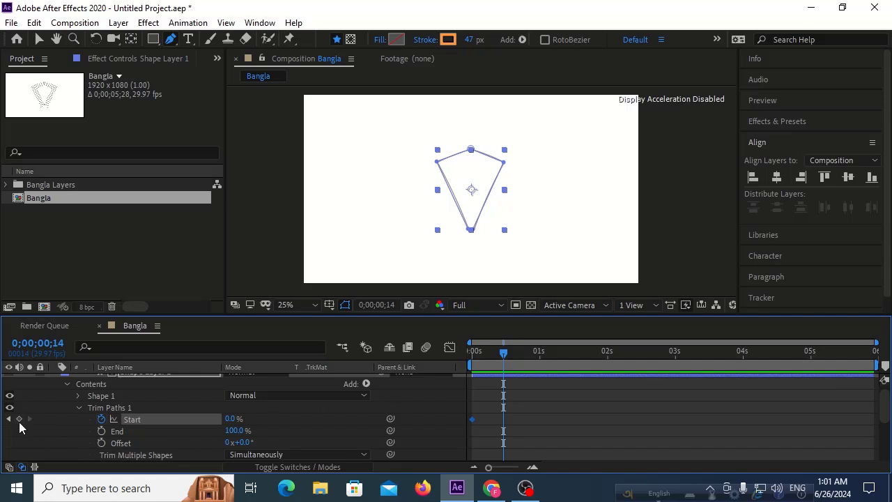
pyautogui.click(19, 420)
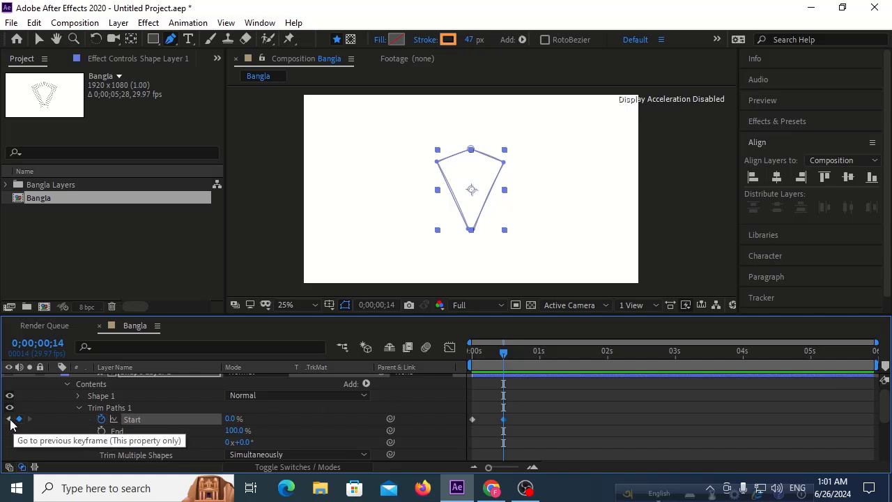
pyautogui.click(10, 421)
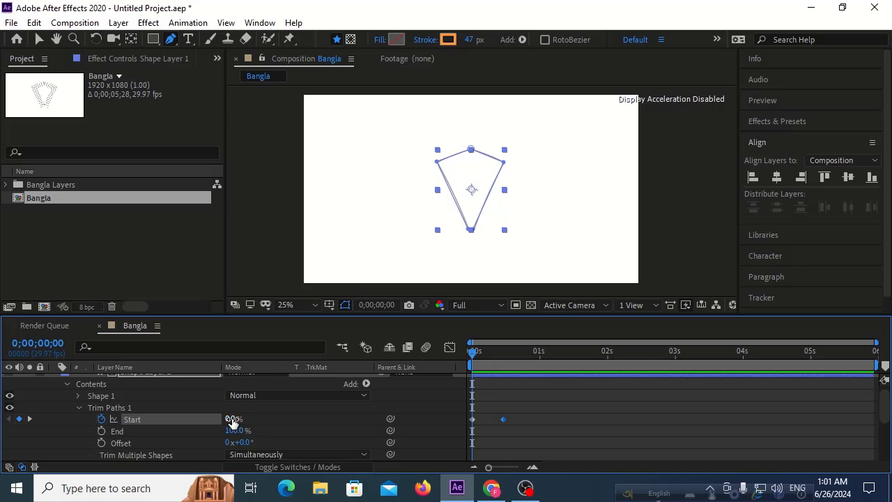
pyautogui.moveTo(232, 422); pyautogui.dragTo(483, 417)
pyautogui.click(533, 405)
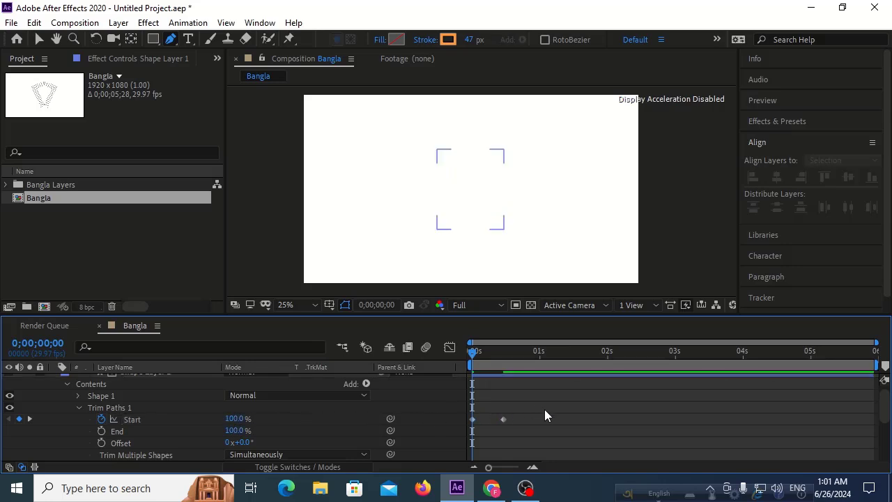
pyautogui.press('space')
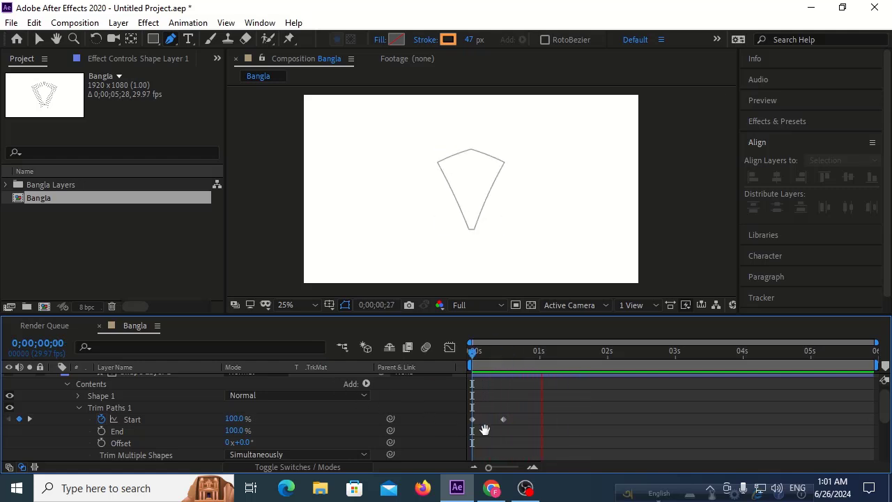
pyautogui.press('space')
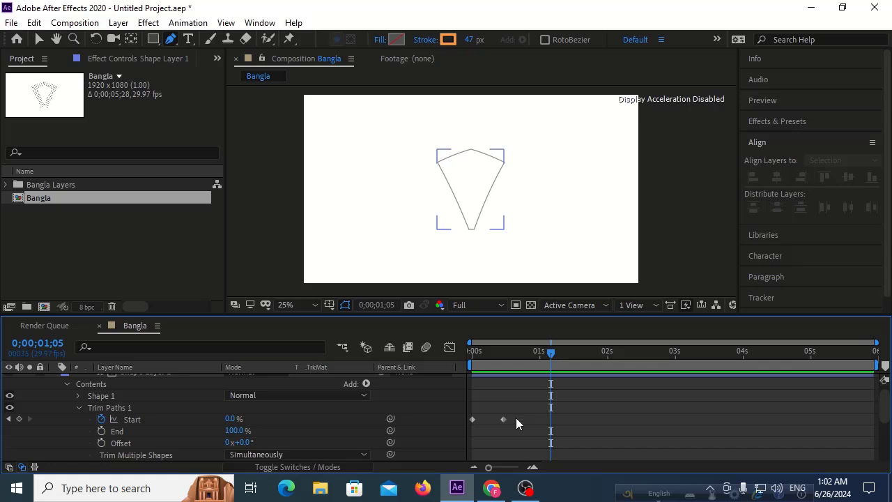
pyautogui.moveTo(516, 417); pyautogui.dragTo(444, 433)
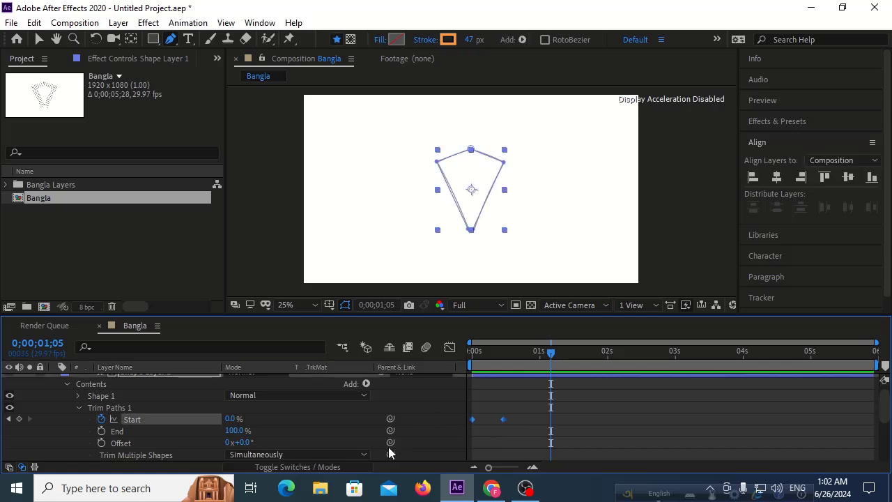
pyautogui.rightClick(504, 421)
pyautogui.moveTo(540, 416)
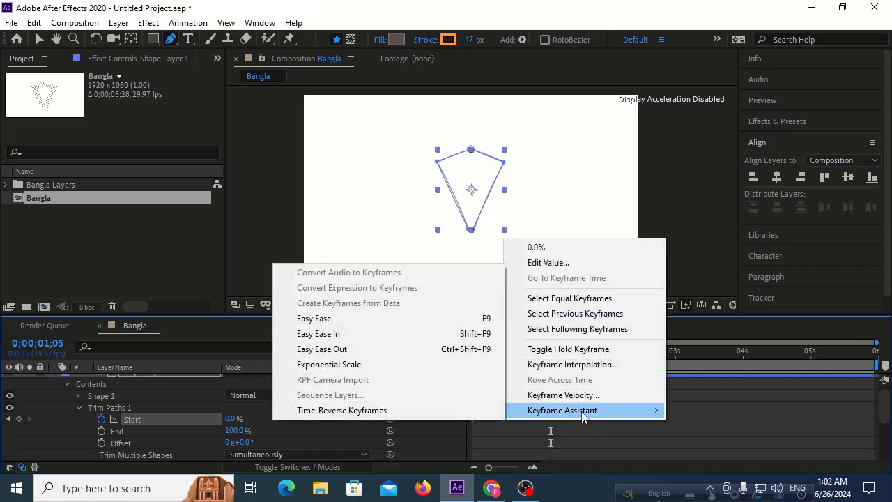
pyautogui.click(512, 432)
# - Apply Easy Ease to both Start keyframes of Shape Layer 1's Trim Paths
pyautogui.moveTo(519, 416); pyautogui.dragTo(458, 425)
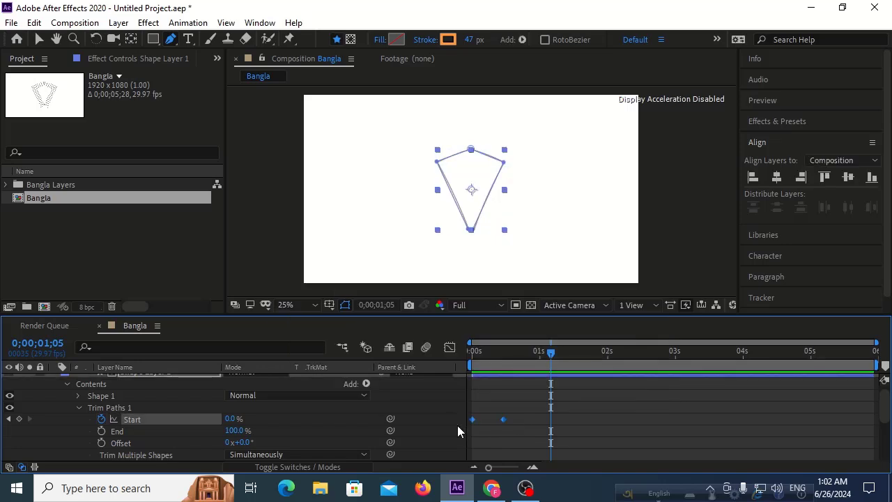
pyautogui.rightClick(503, 419)
pyautogui.moveTo(542, 413)
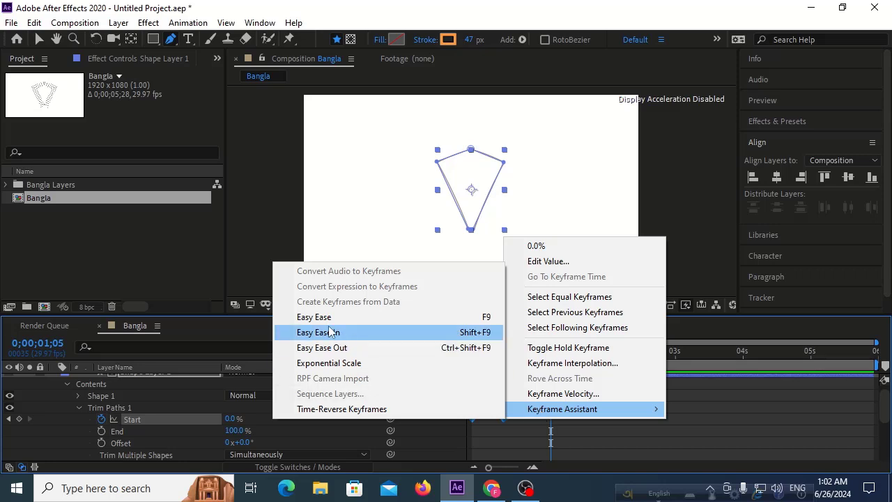
pyautogui.click(478, 319)
# - Preview the eased outline animation from the first frame, and return the playhead to 0;00;00;00
pyautogui.moveTo(504, 352); pyautogui.dragTo(381, 366)
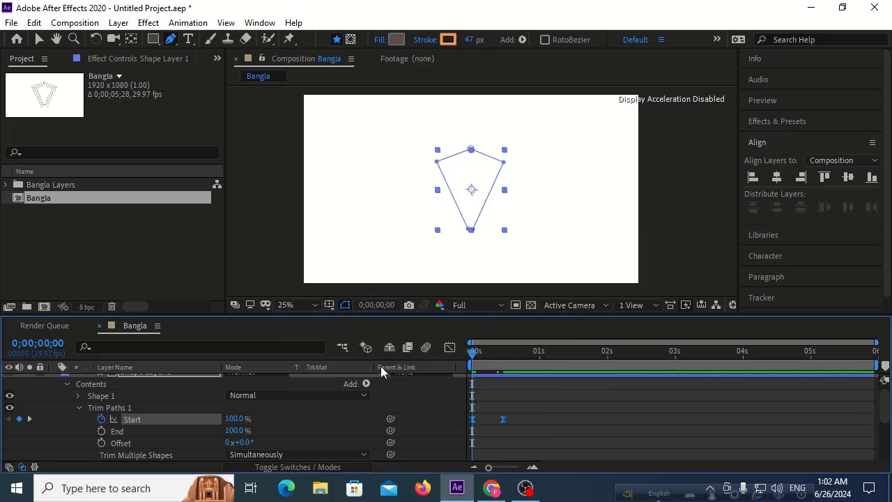
pyautogui.press('space')
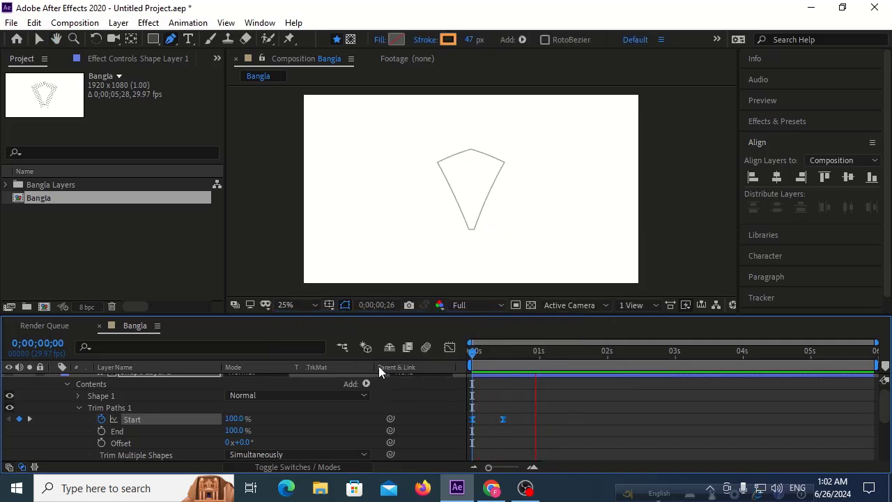
pyautogui.press('space')
pyautogui.moveTo(493, 352); pyautogui.dragTo(464, 351)
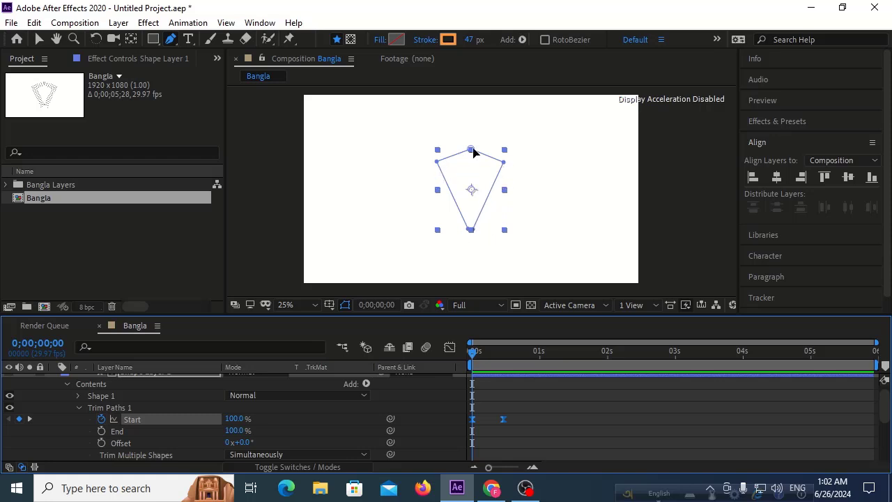
# - Reduce Shape Layer 1 in the timeline to only its keyframed properties
pyautogui.scroll(1, 100, 413)
pyautogui.click(147, 379)
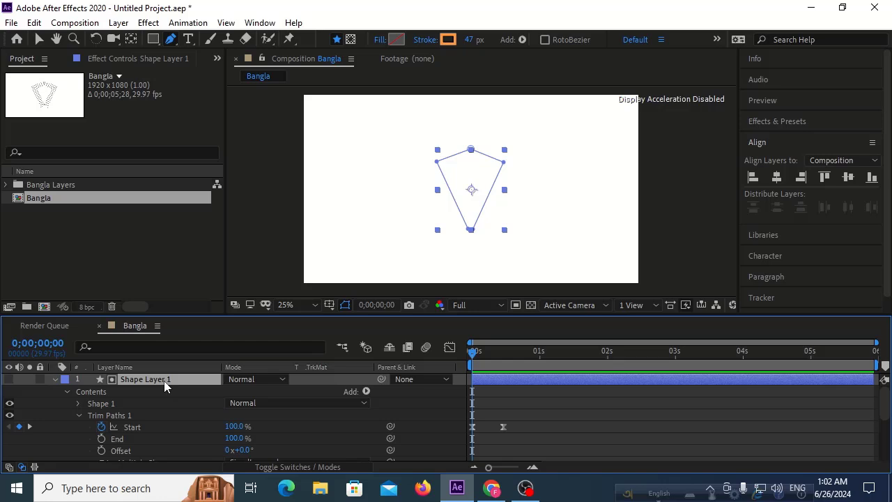
pyautogui.press('u')
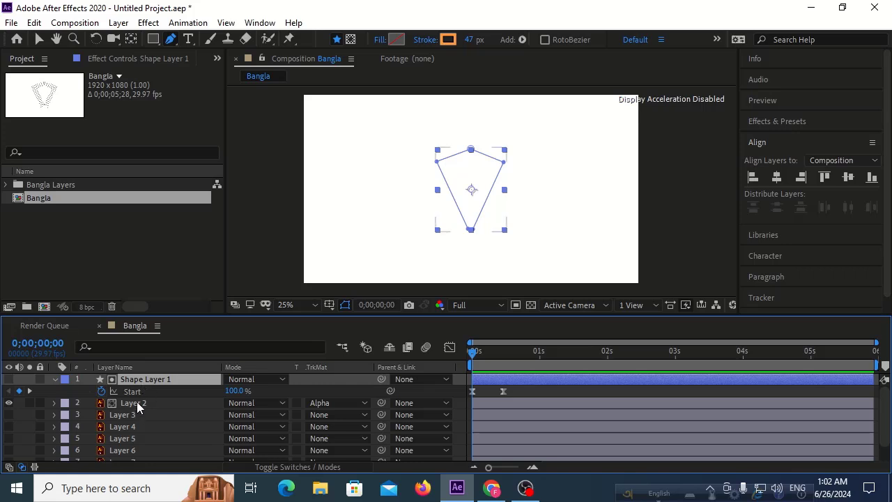
# - Set Layer 2's label color to Dark Green, and lock the layer
pyautogui.click(132, 404)
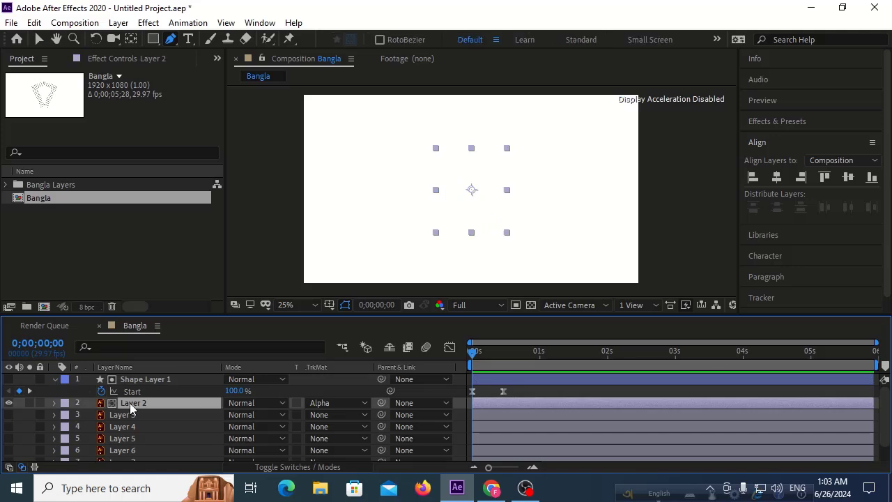
pyautogui.click(65, 402)
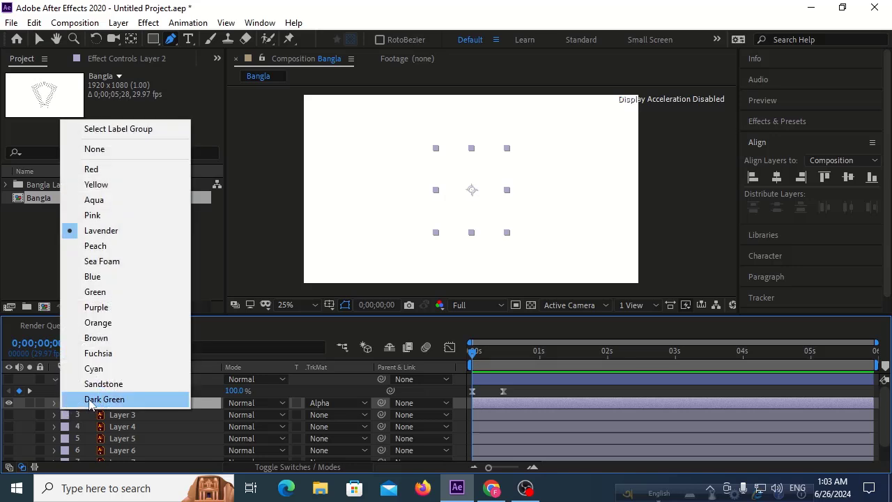
pyautogui.click(91, 400)
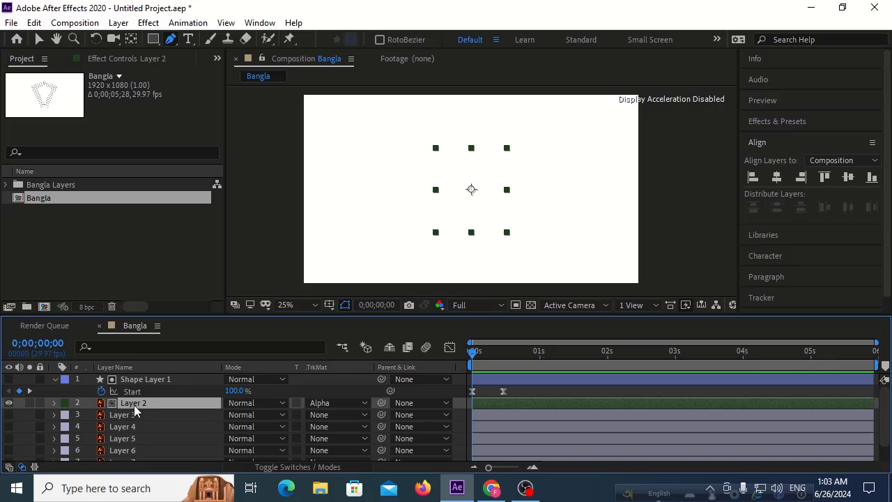
pyautogui.click(40, 403)
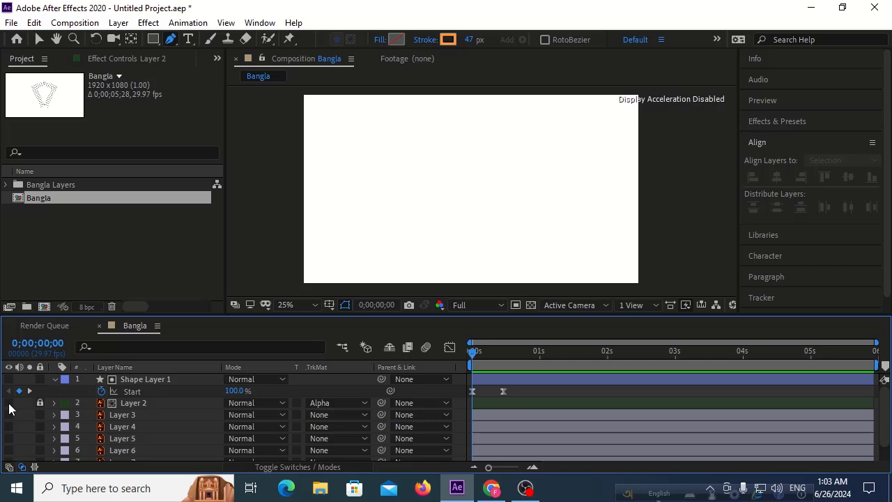
pyautogui.click(9, 403)
pyautogui.click(118, 414)
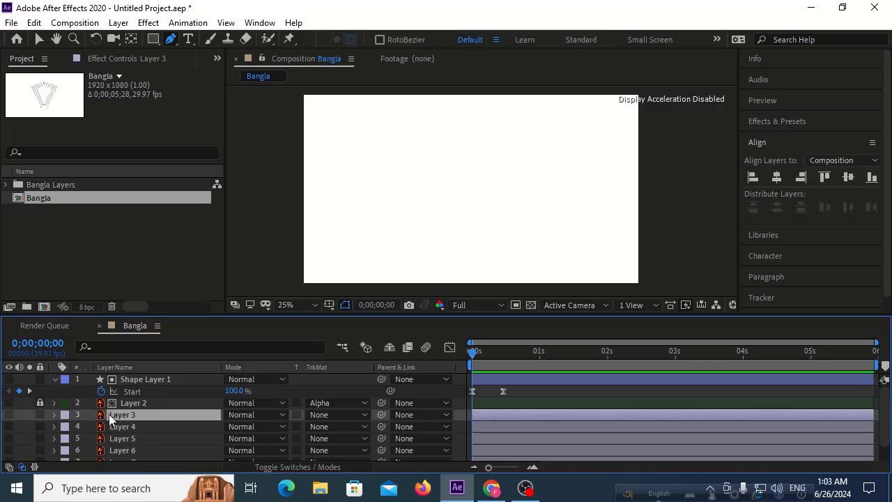
pyautogui.click(9, 404)
pyautogui.click(100, 403)
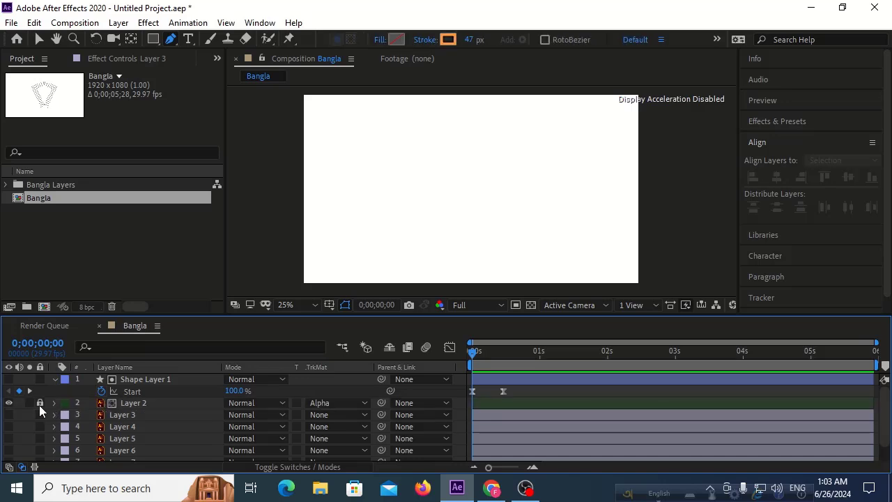
pyautogui.moveTo(473, 352); pyautogui.dragTo(454, 352)
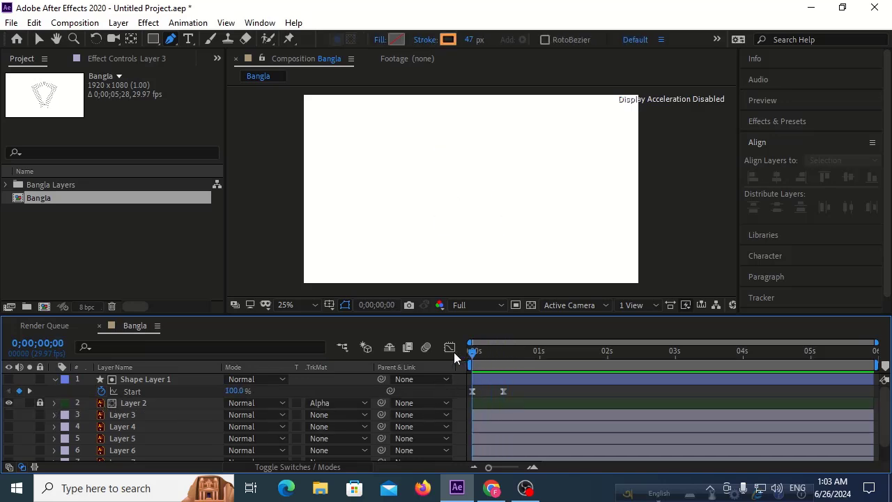
# - Create a new shape layer directly above Layer 3, and make Layer 3 visible
pyautogui.click(128, 414)
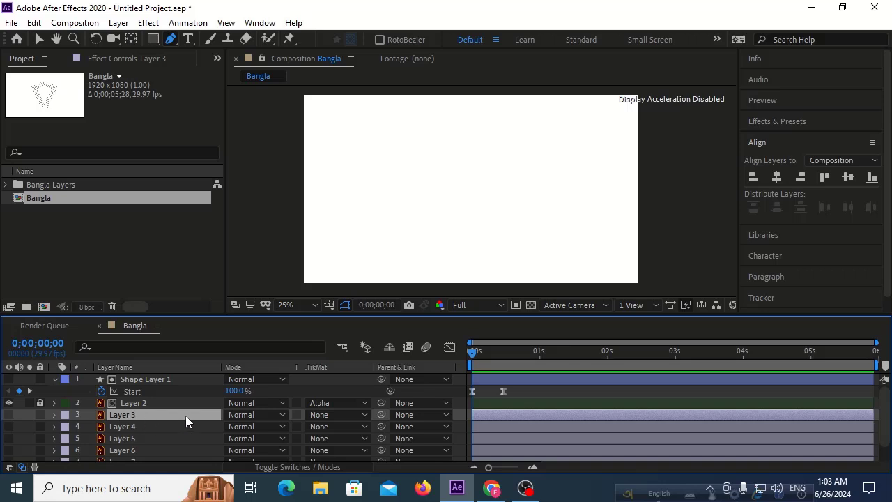
pyautogui.rightClick(373, 414)
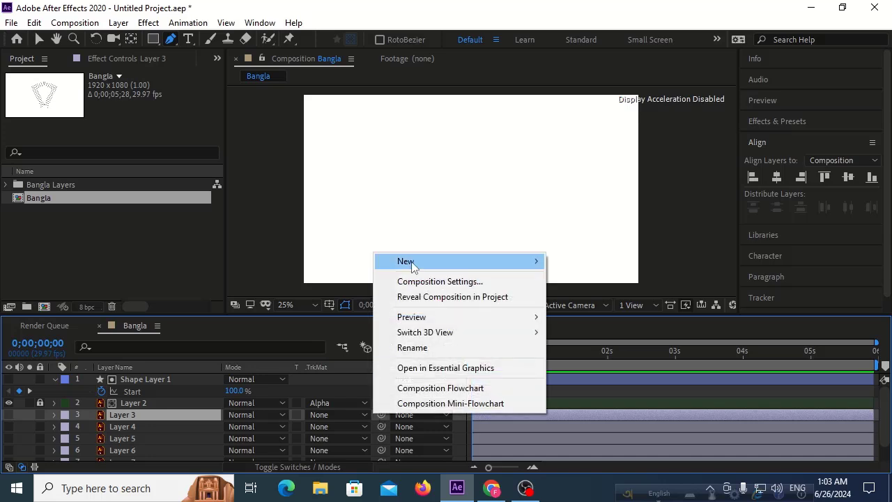
pyautogui.moveTo(412, 266)
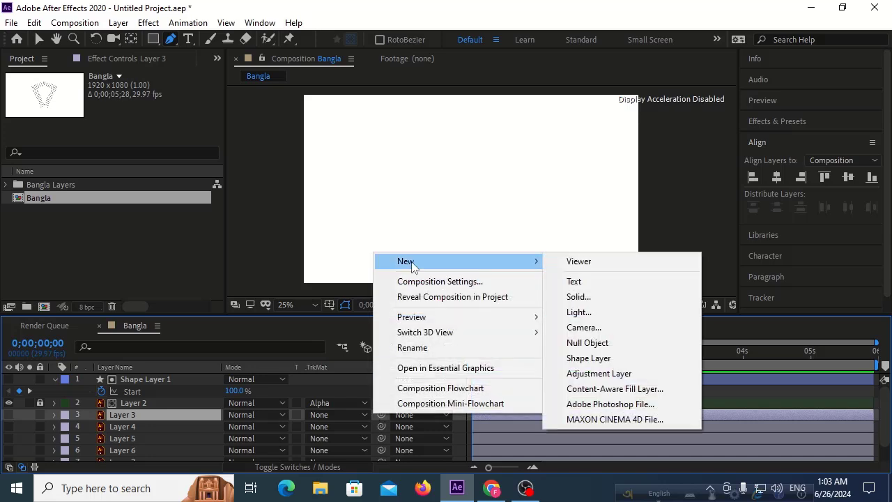
pyautogui.click(588, 358)
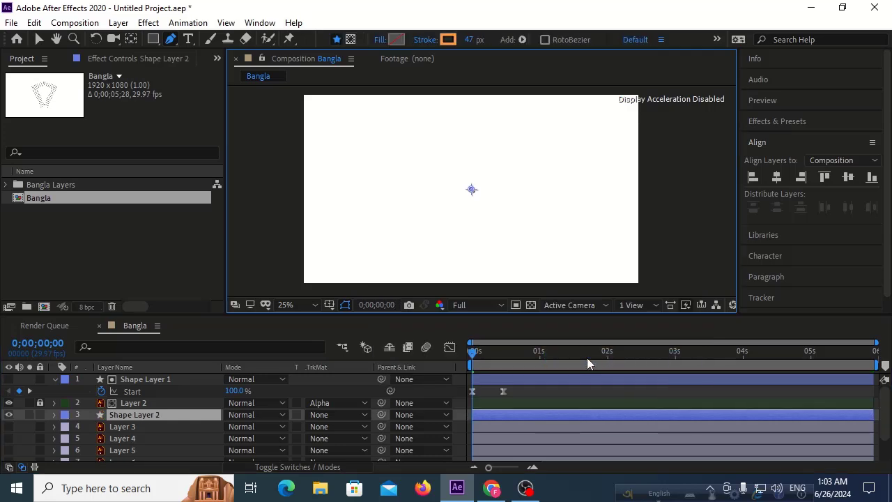
pyautogui.click(132, 426)
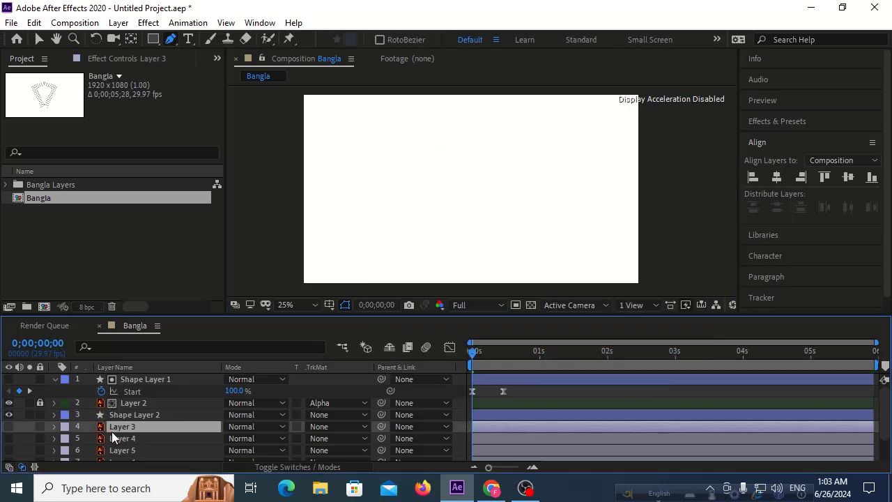
pyautogui.click(9, 428)
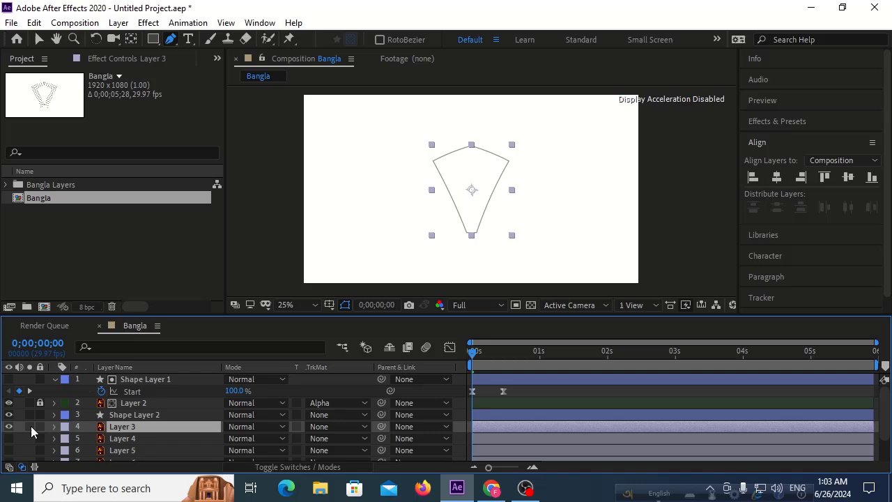
# - Trace Layer 3's fan-shaped outline clockwise from its top centre with a closed five-point Pen path on Shape Layer 2
pyautogui.click(122, 414)
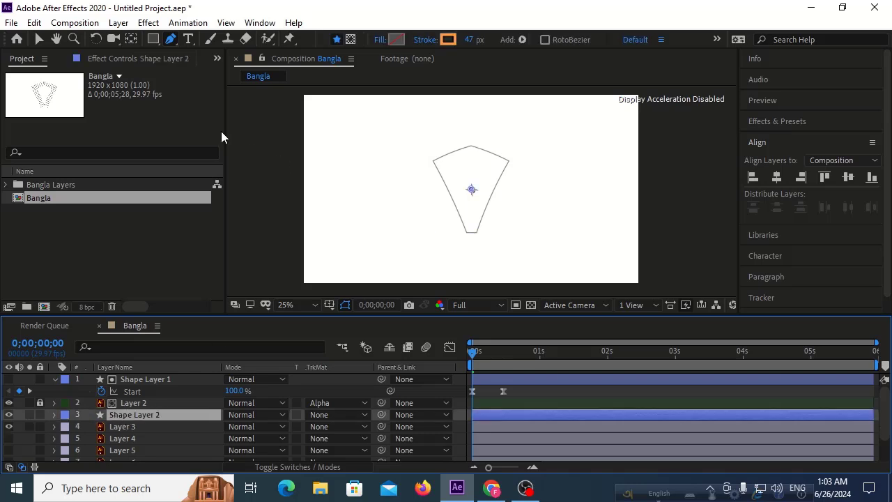
pyautogui.click(172, 40)
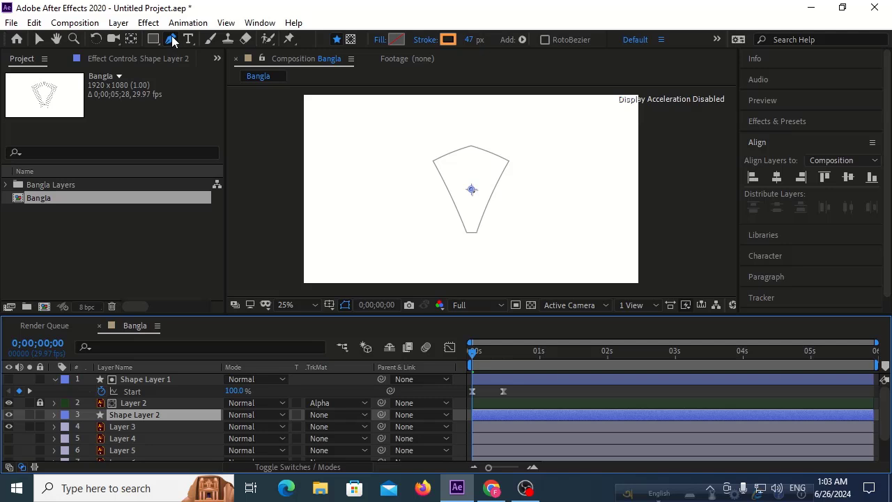
pyautogui.click(470, 146)
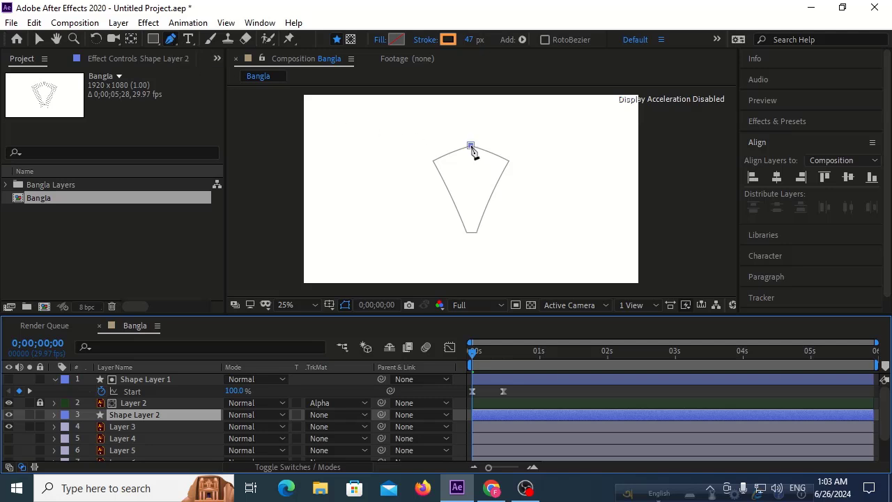
pyautogui.click(507, 161)
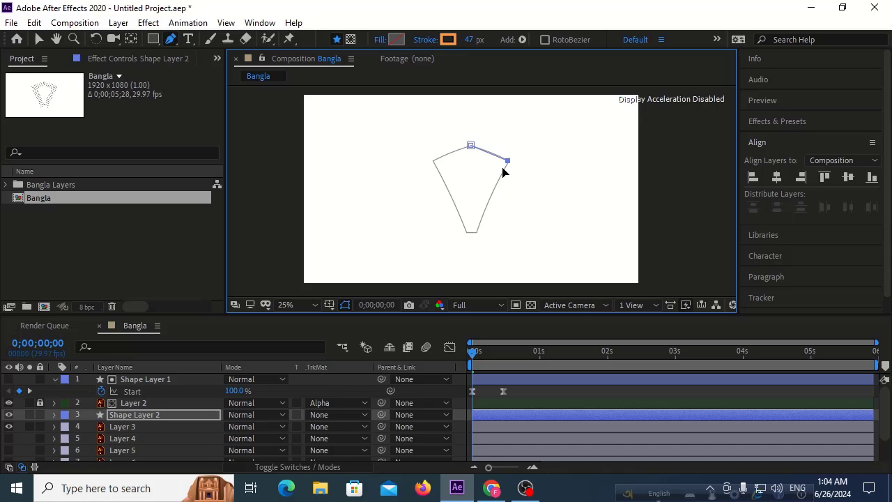
pyautogui.click(476, 232)
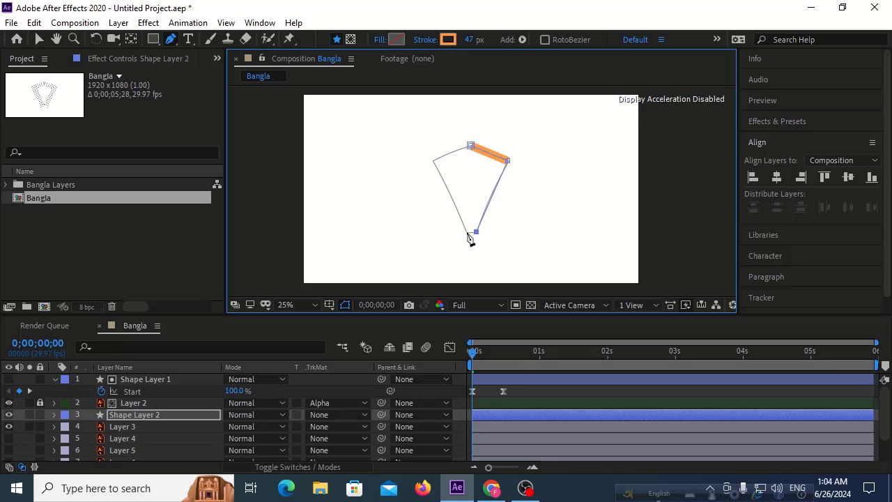
pyautogui.click(434, 161)
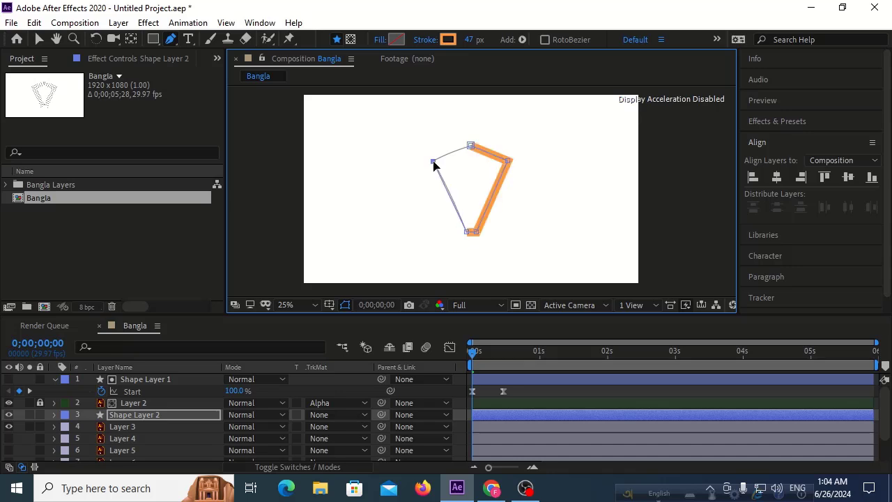
pyautogui.click(469, 146)
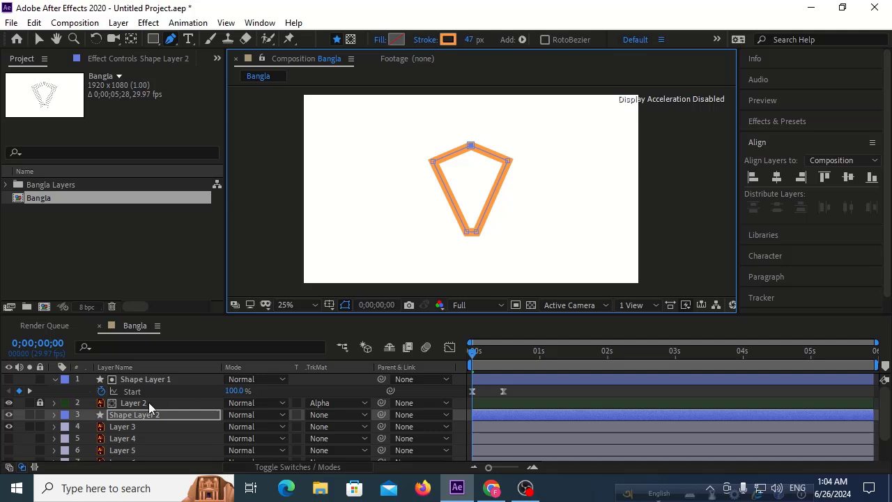
# - Set Layer 3's track matte to Alpha Matte "Shape Layer 2"
pyautogui.click(54, 415)
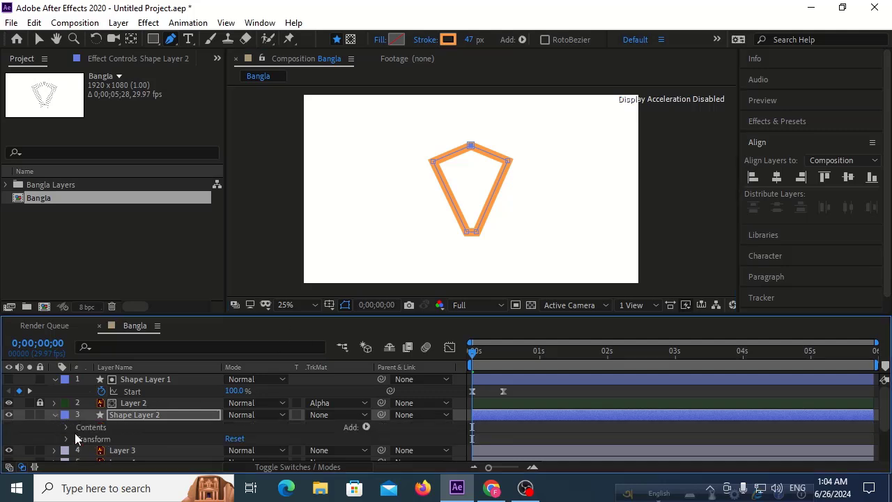
pyautogui.click(365, 427)
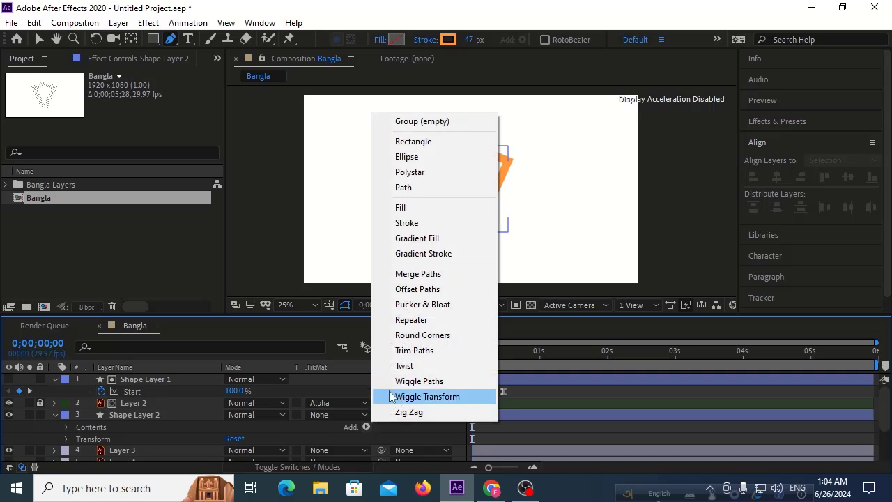
pyautogui.click(306, 431)
pyautogui.click(171, 415)
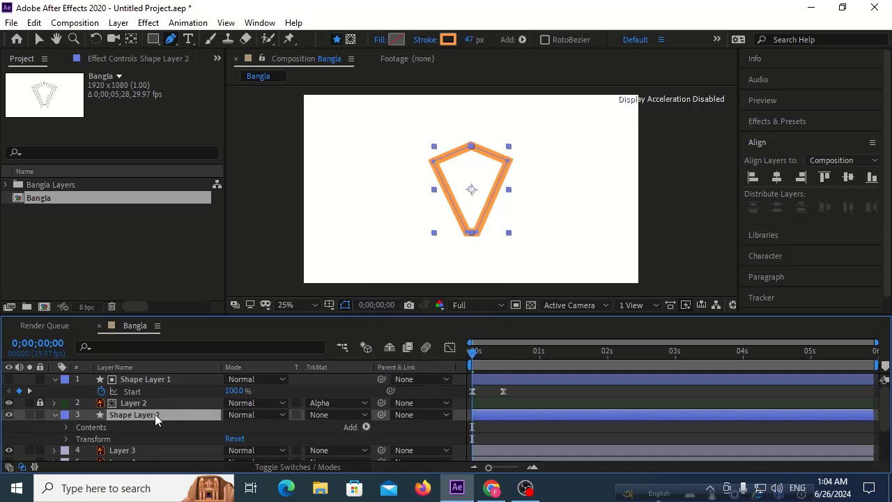
pyautogui.click(139, 451)
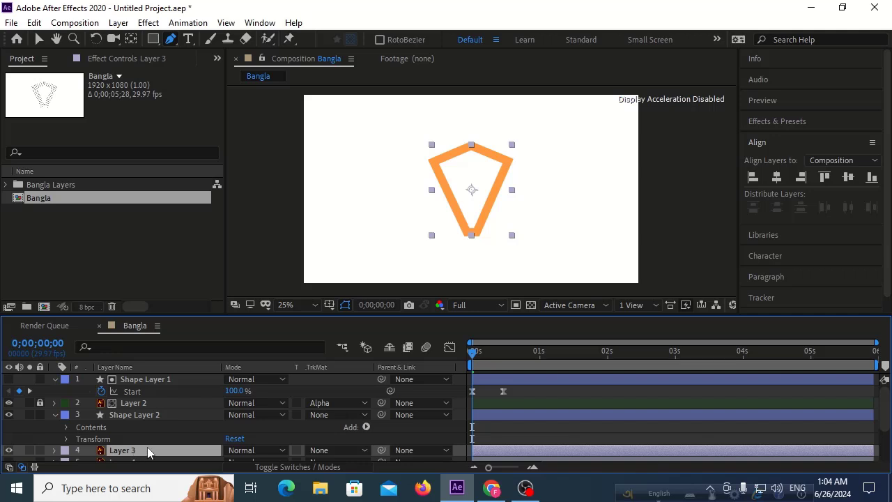
pyautogui.click(319, 451)
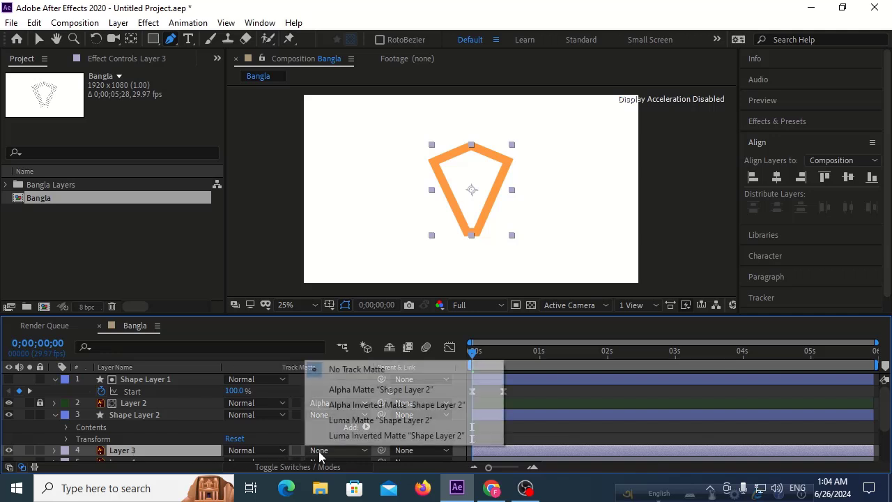
pyautogui.click(349, 388)
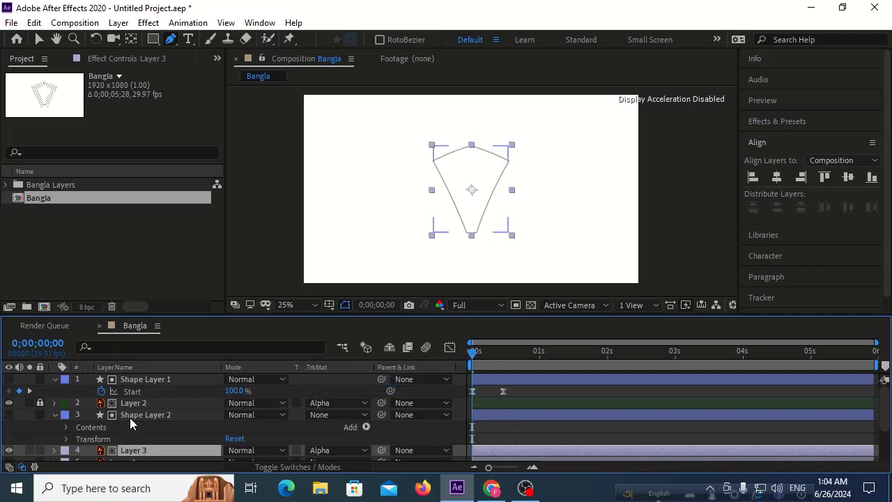
# - Add Trim Paths to Shape Layer 2 and expand its properties
pyautogui.click(165, 417)
pyautogui.click(366, 428)
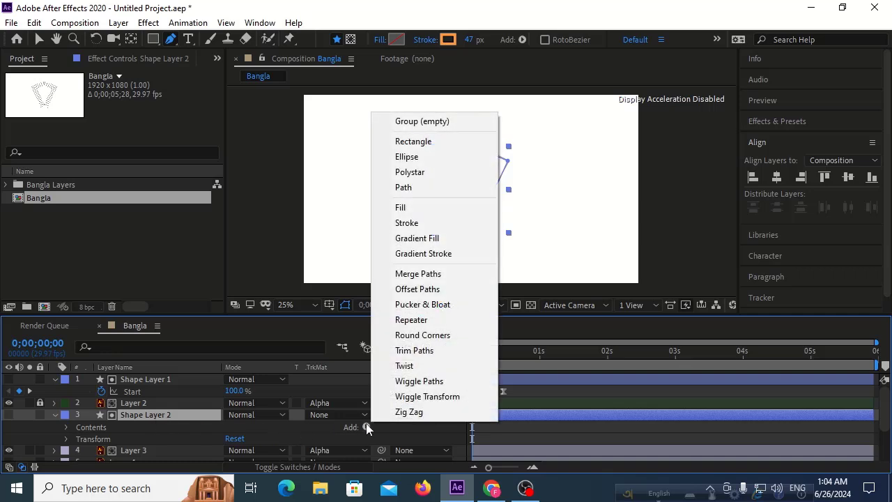
pyautogui.click(420, 351)
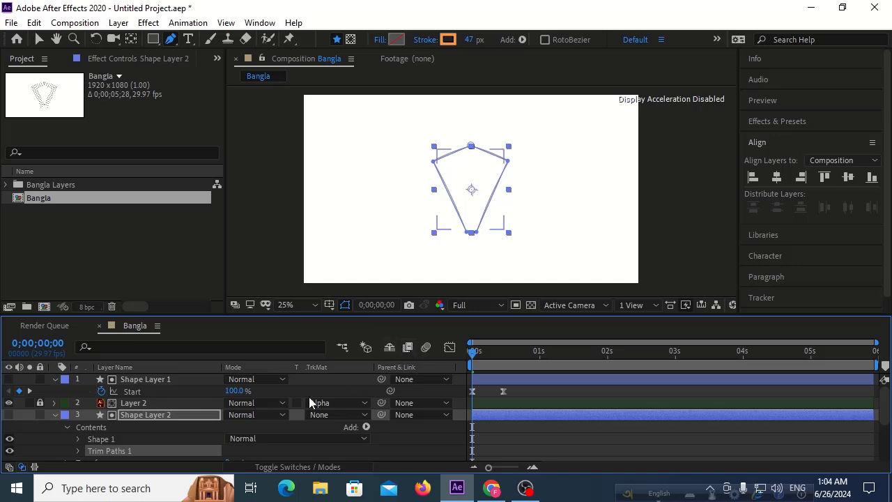
pyautogui.click(77, 450)
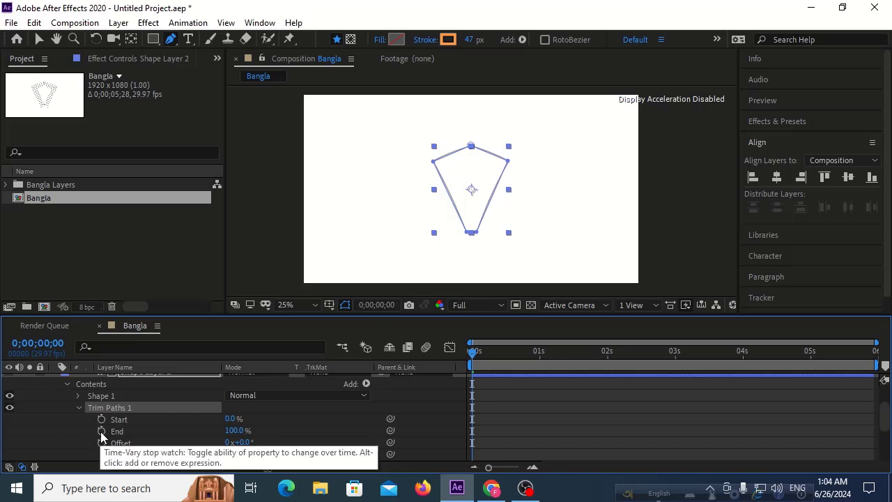
# - Keyframe the End value of Shape Layer 2's Trim Paths from 0% at 0;00;00;00 to 100% at 0;00;00;14
pyautogui.click(102, 432)
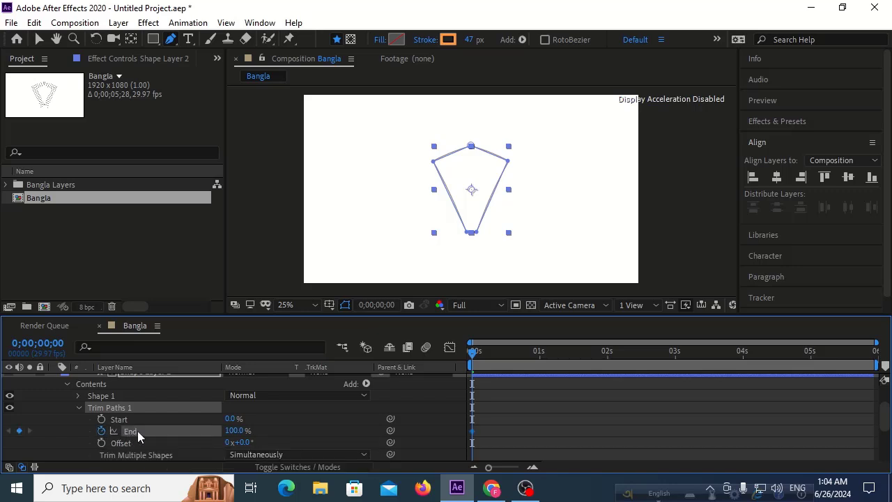
pyautogui.scroll(3, 173, 427)
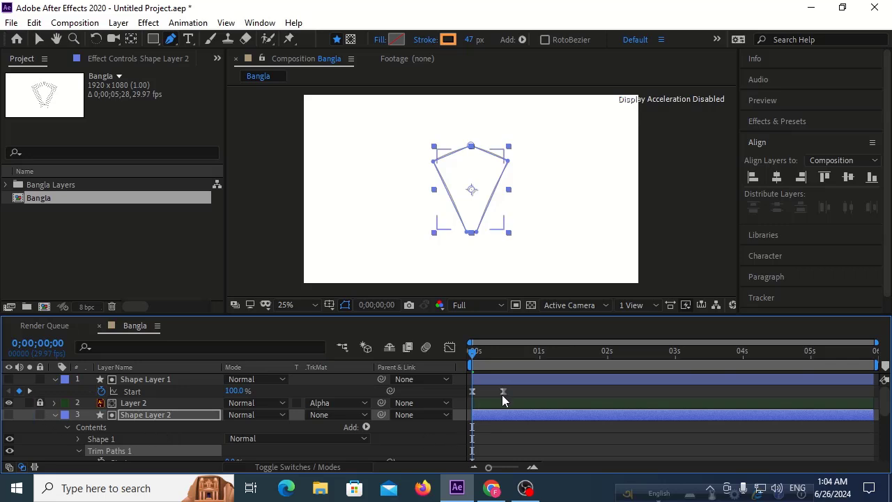
pyautogui.moveTo(502, 396)
pyautogui.click(31, 389)
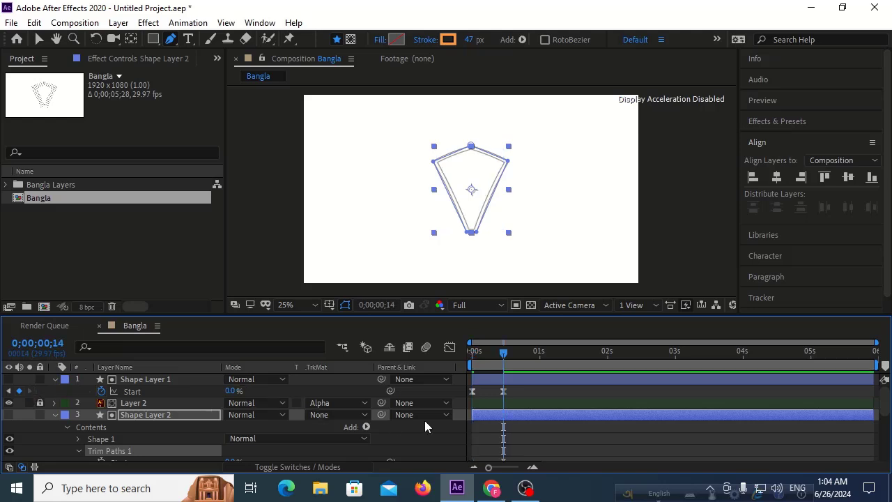
pyautogui.scroll(-2, 561, 427)
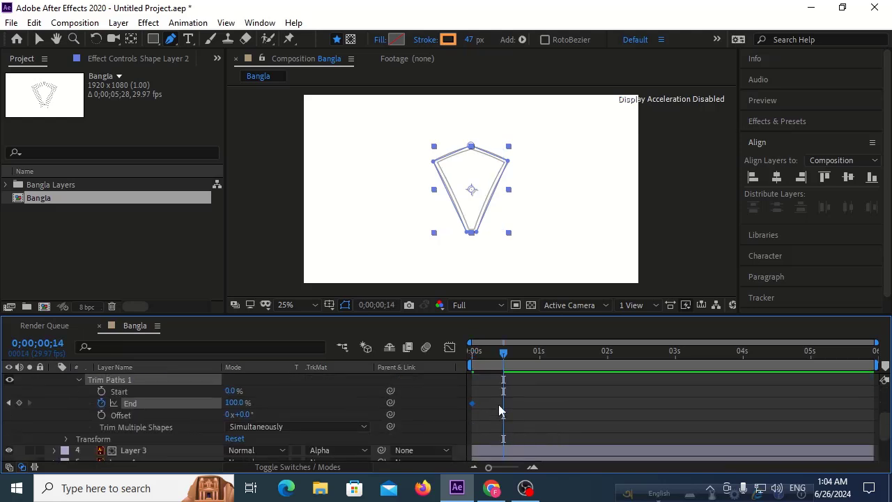
pyautogui.click(19, 402)
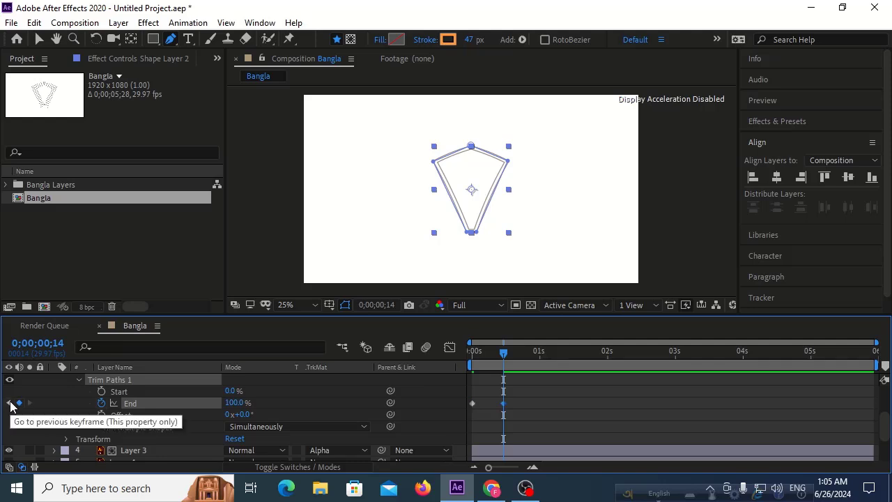
pyautogui.click(10, 405)
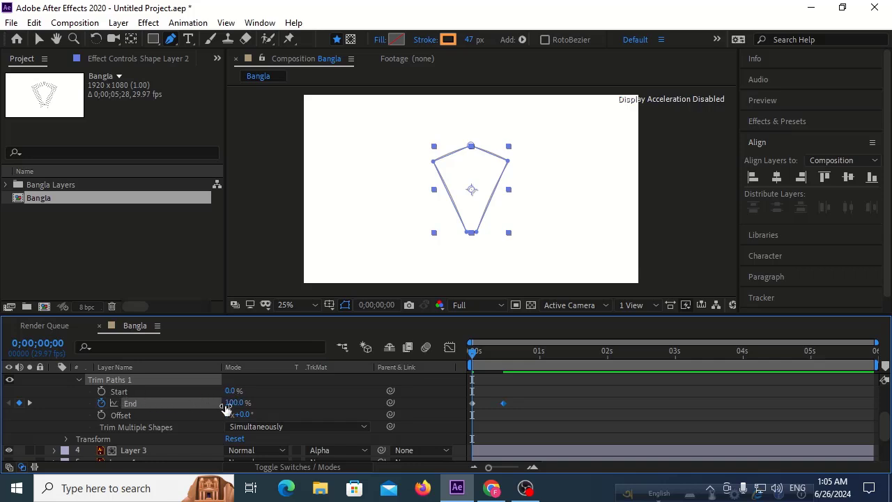
pyautogui.moveTo(235, 407); pyautogui.dragTo(85, 410)
# - Preview both outlines drawing on, scrub through the opening frames, and replay from the first frame
pyautogui.press('space')
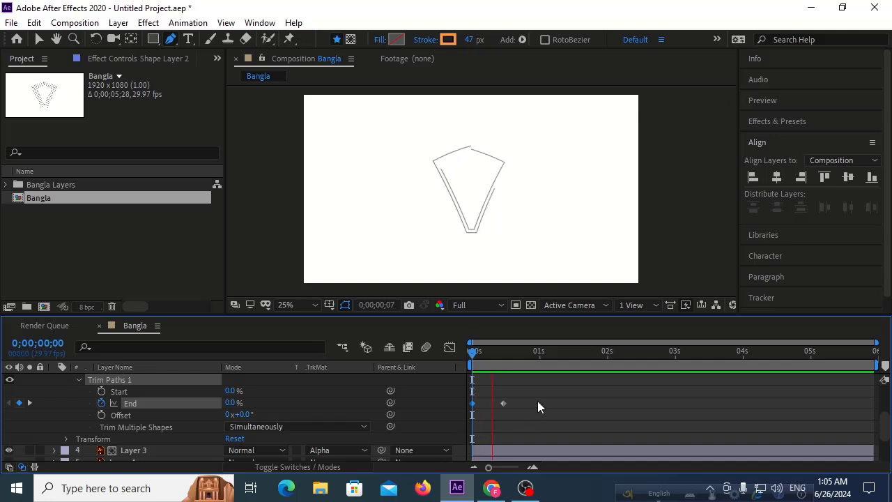
pyautogui.press('space')
pyautogui.moveTo(497, 352); pyautogui.dragTo(493, 354)
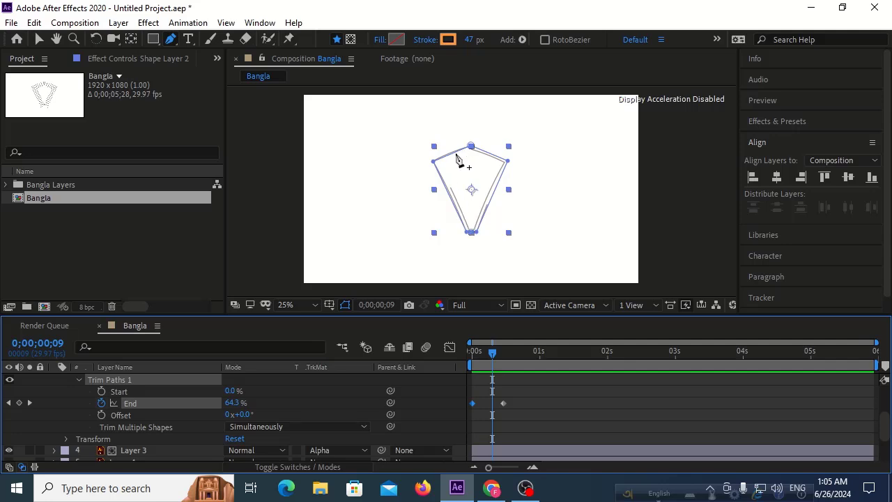
pyautogui.moveTo(487, 361); pyautogui.dragTo(407, 358)
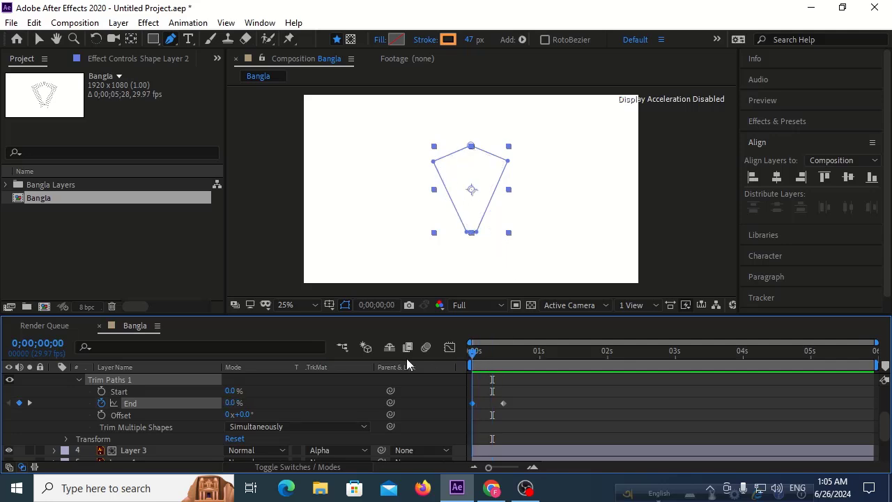
pyautogui.press('space')
pyautogui.press('space')
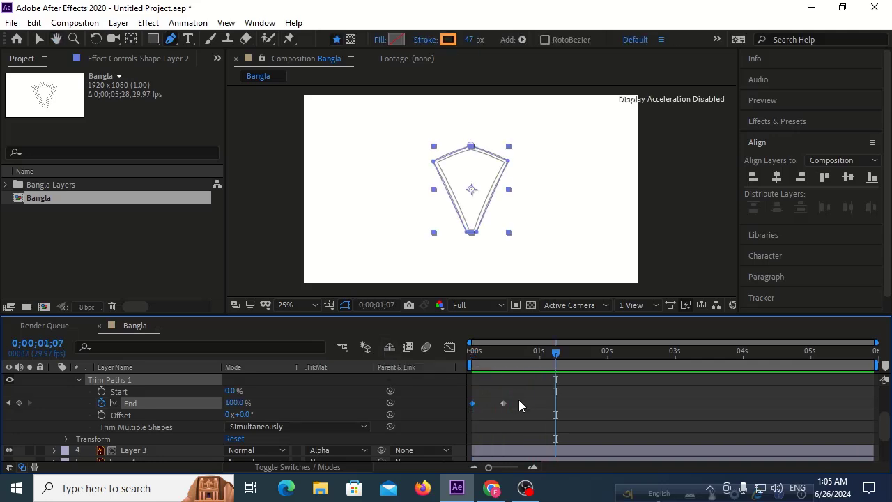
# - Apply Easy Ease to both End keyframes of Shape Layer 2's Trim Paths, and preview the motion from the first frame
pyautogui.moveTo(520, 400); pyautogui.dragTo(455, 412)
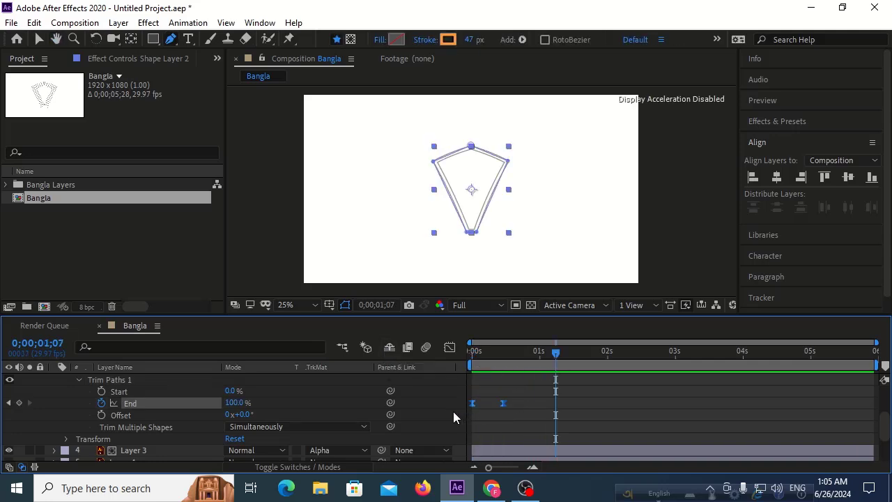
pyautogui.press('F9')
pyautogui.moveTo(492, 354); pyautogui.dragTo(389, 357)
pyautogui.press('space')
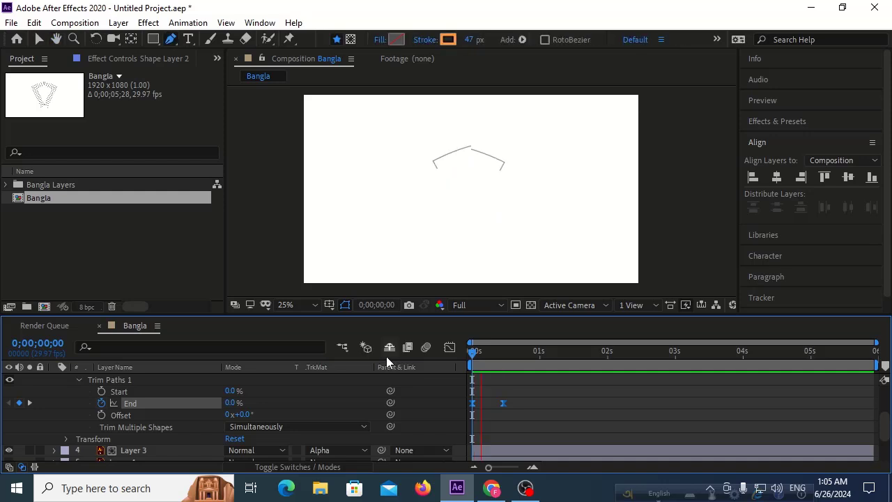
pyautogui.press('space')
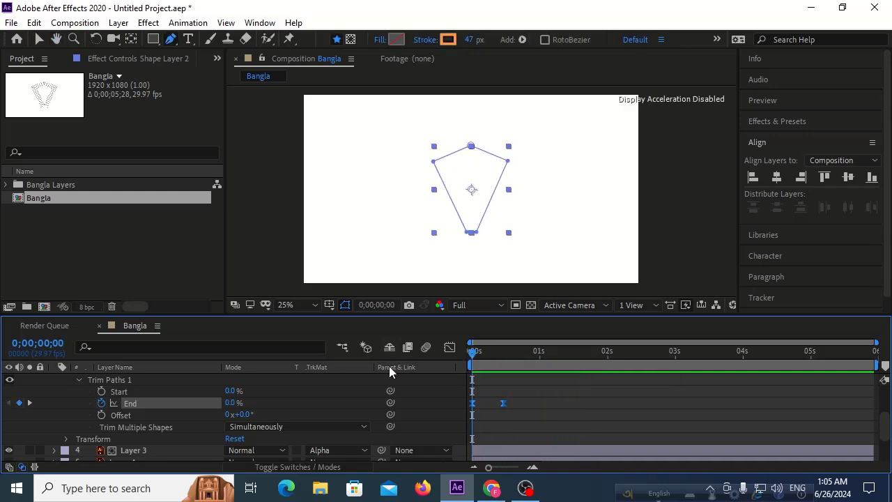
# - Play back the eased drawing animation of both outlines from the first frame
pyautogui.press('space')
pyautogui.press('space')
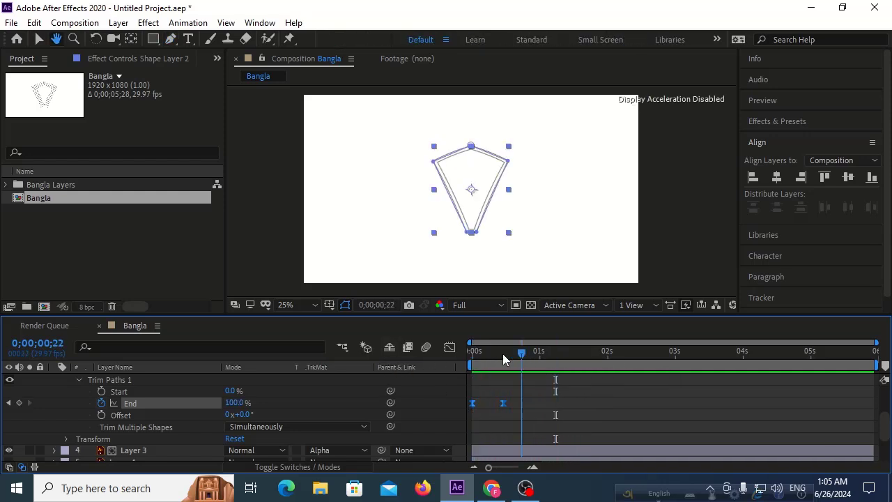
pyautogui.scroll(-2, 138, 406)
pyautogui.click(138, 408)
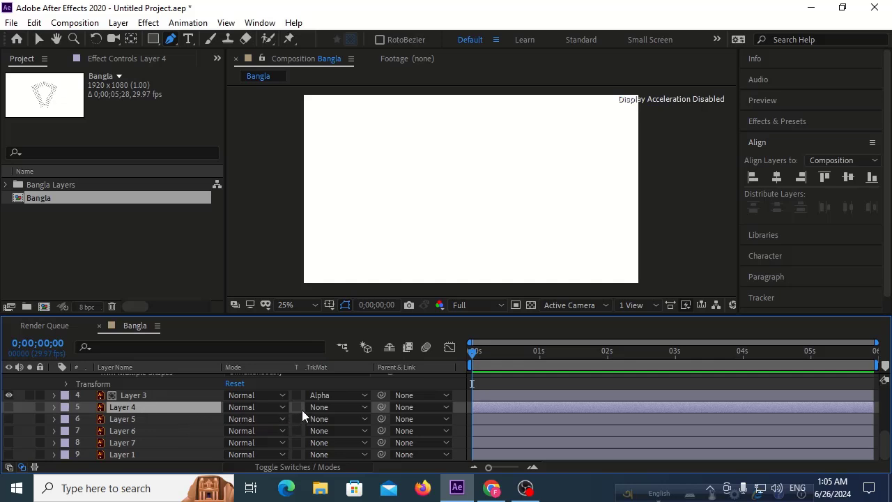
# - Set Layer 3's label colour to Dark Green and lock the layer
pyautogui.click(123, 394)
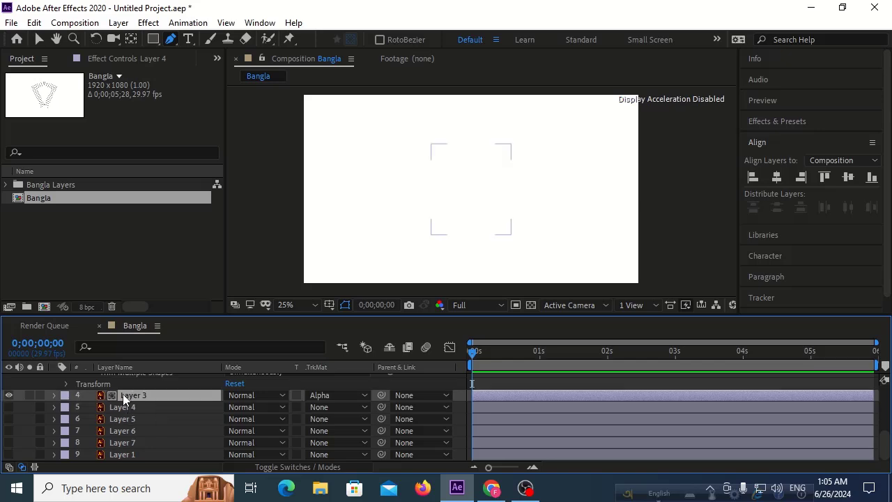
pyautogui.click(40, 395)
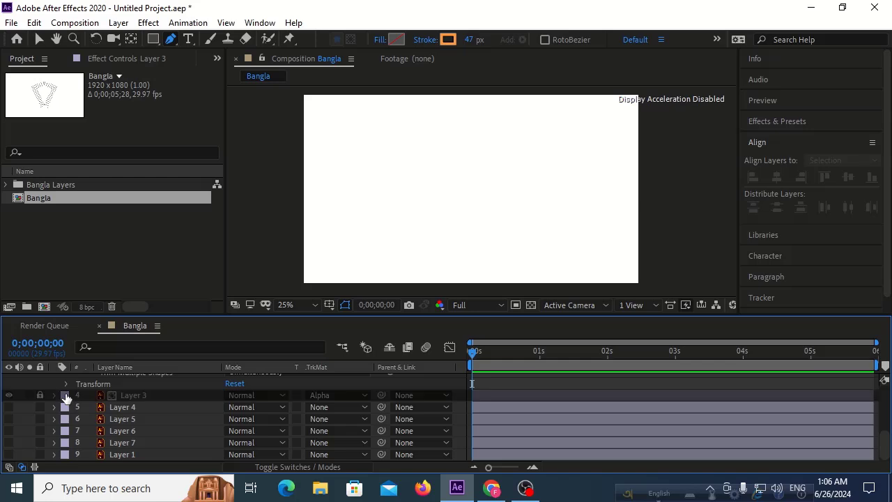
pyautogui.rightClick(66, 395)
pyautogui.click(39, 396)
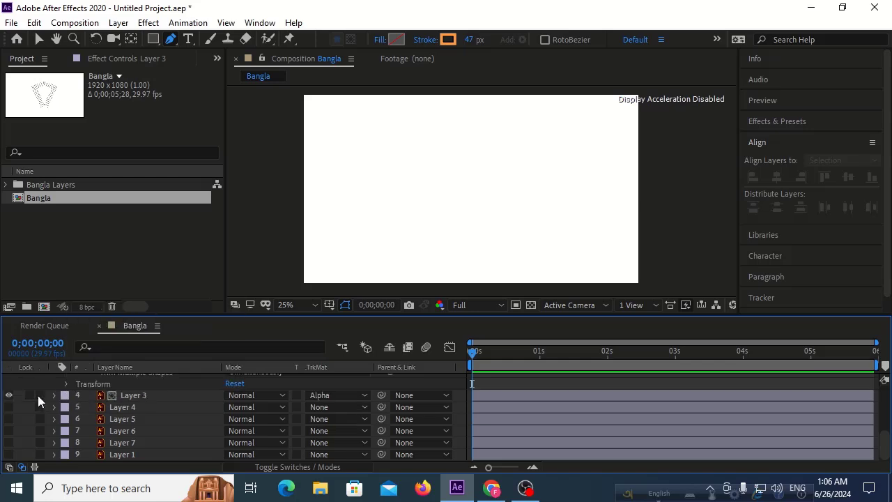
pyautogui.click(65, 397)
pyautogui.click(90, 390)
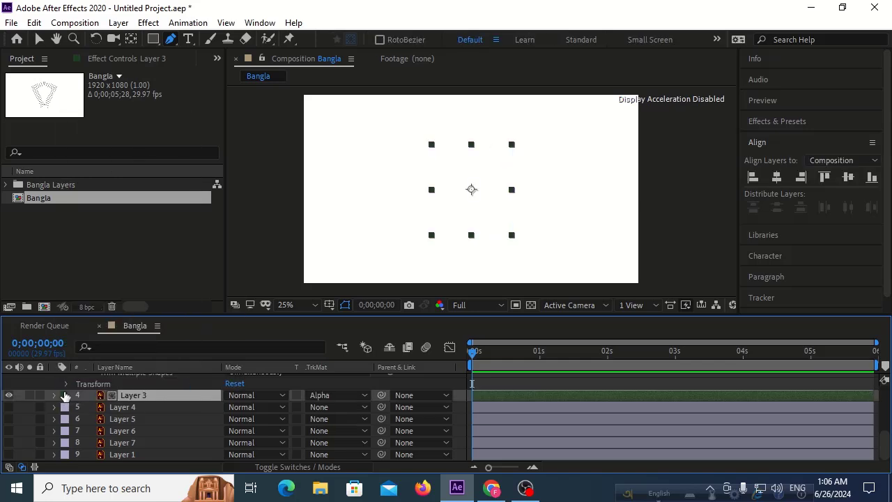
pyautogui.click(40, 396)
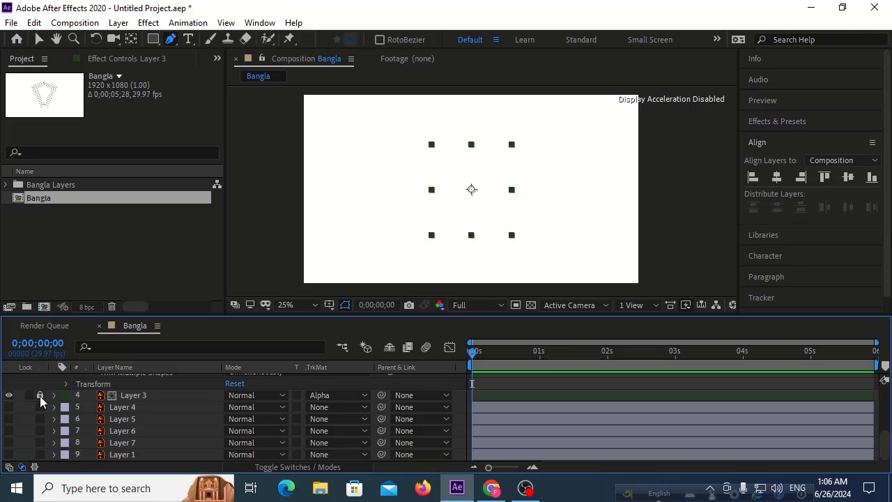
# - Create a new shape layer directly above Layer 4 and make Layer 4 visible
pyautogui.click(116, 406)
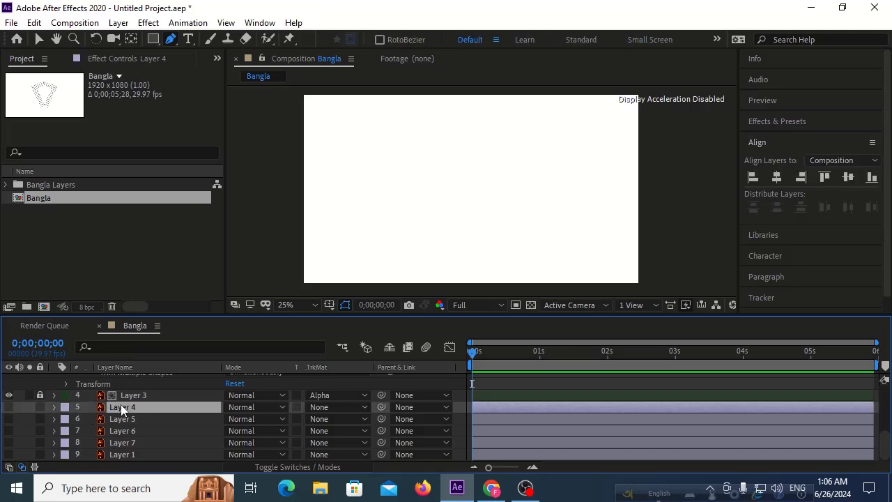
pyautogui.rightClick(374, 408)
pyautogui.moveTo(539, 260)
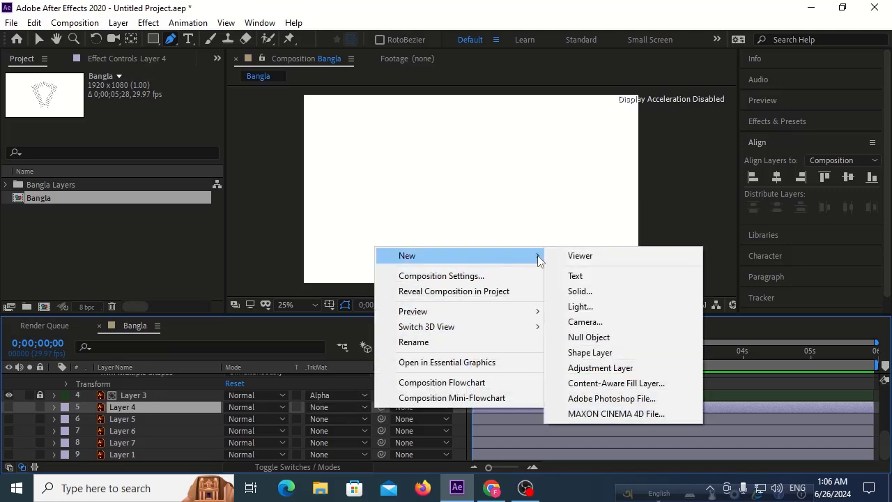
pyautogui.click(590, 352)
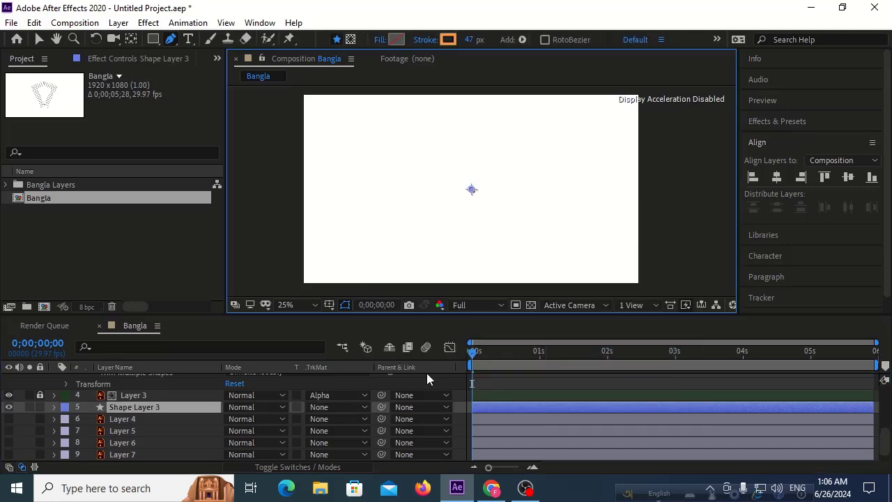
pyautogui.click(54, 407)
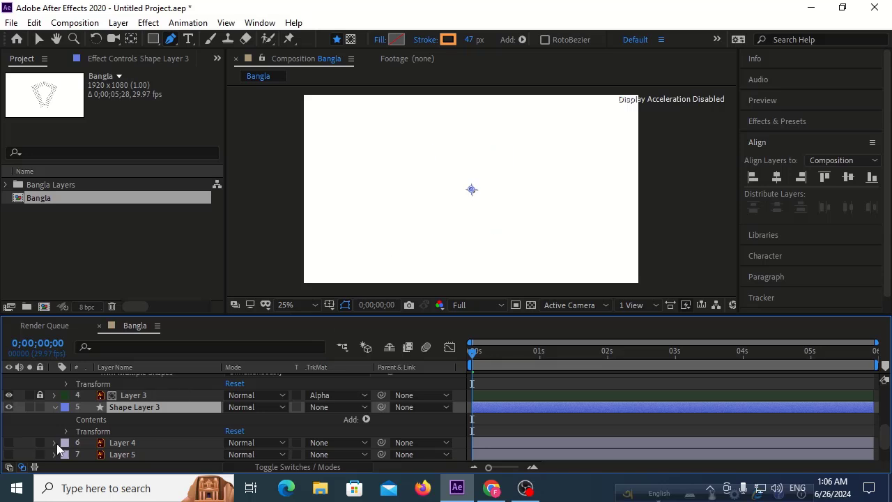
pyautogui.click(124, 443)
pyautogui.click(8, 442)
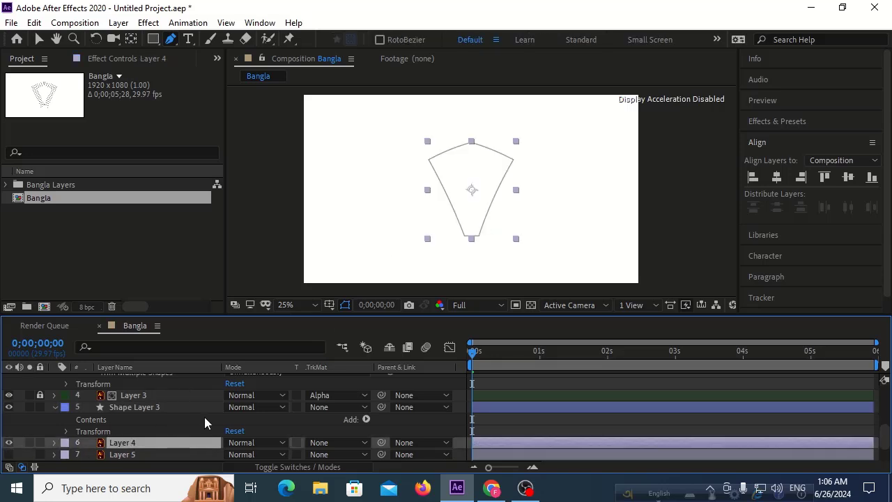
# - Trace Layer 4's outline on Shape Layer 3 with the Pen tool as a closed five-point path with a 47 px orange stroke
pyautogui.click(146, 410)
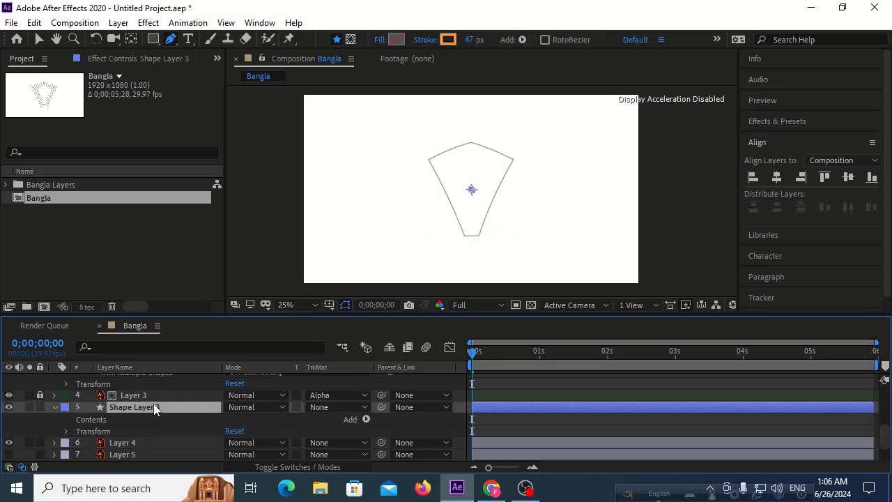
pyautogui.click(471, 143)
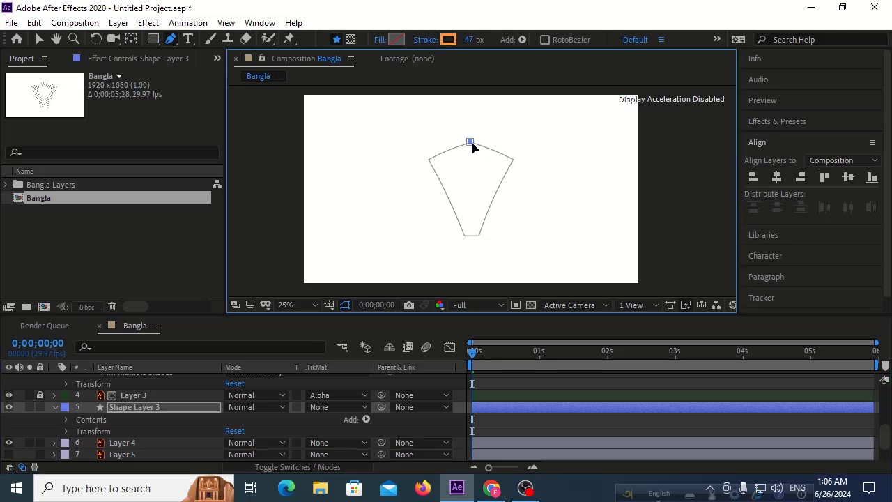
pyautogui.click(513, 160)
pyautogui.click(479, 236)
pyautogui.click(463, 235)
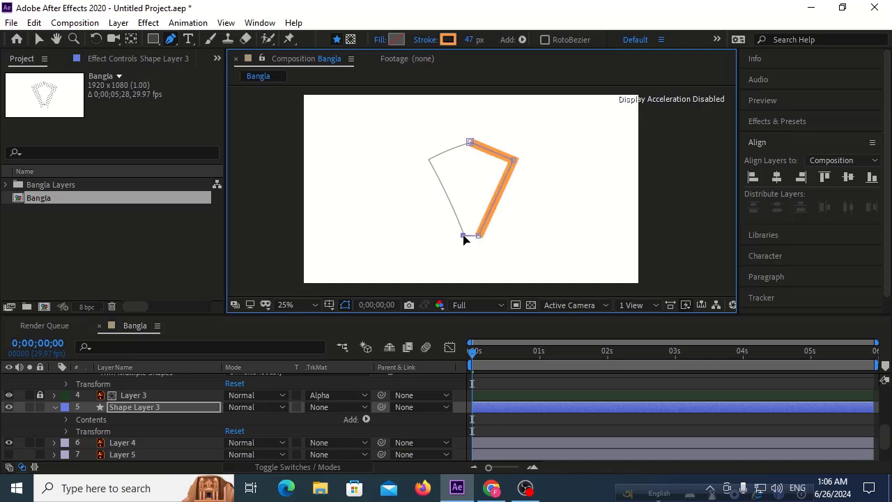
pyautogui.click(428, 157)
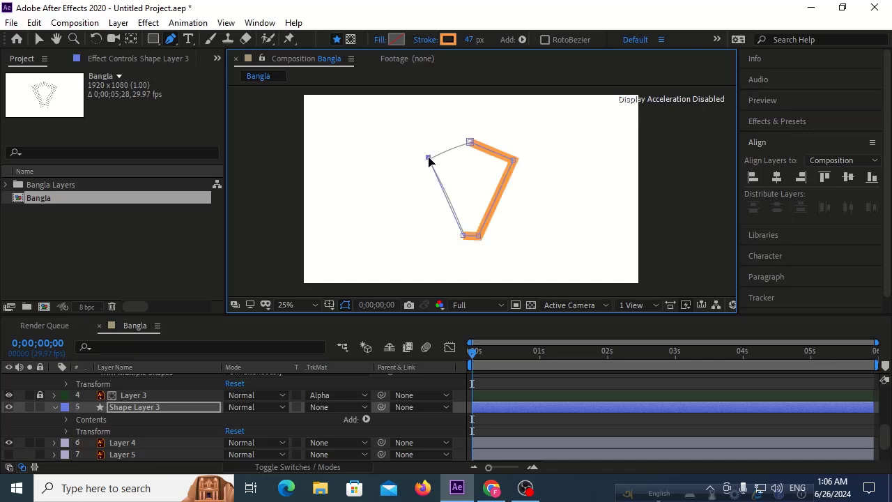
pyautogui.click(470, 142)
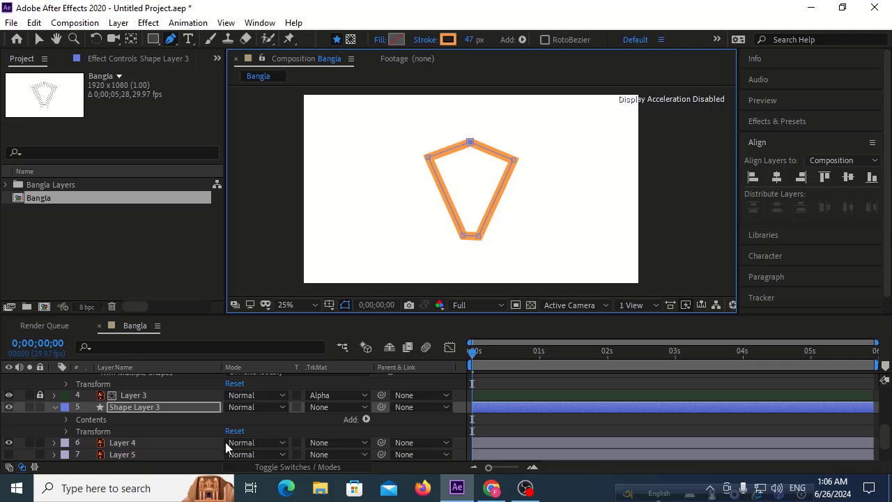
# - Add Trim Paths to Shape Layer 3's Shape 1 and expand its properties
pyautogui.click(366, 420)
pyautogui.click(411, 342)
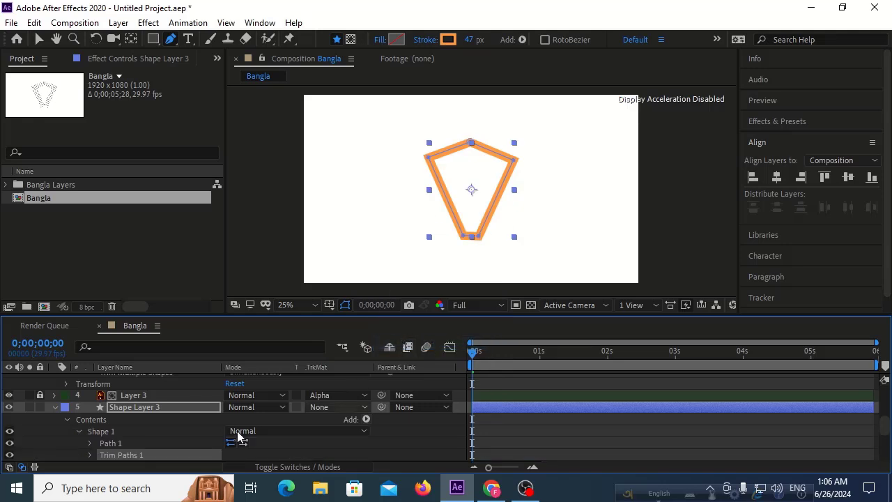
pyautogui.click(90, 455)
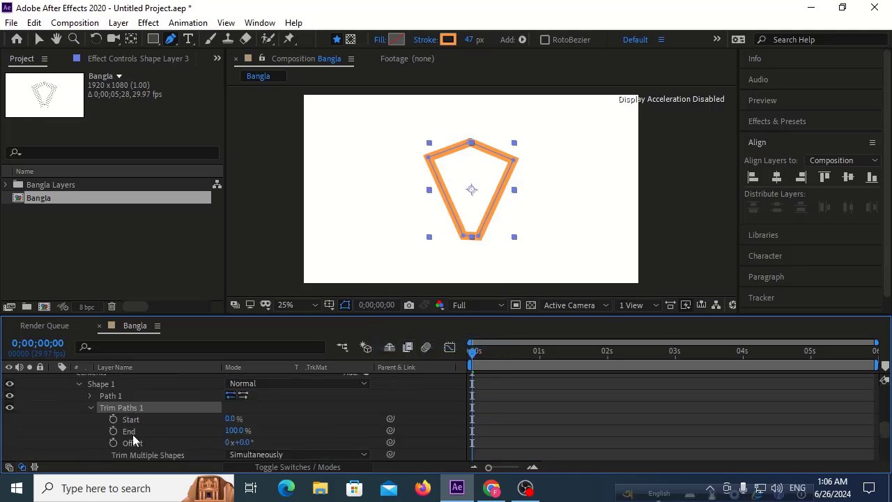
# - Keyframe the Start value of Shape Layer 3's Trim Paths from 100% at 0;00;00;00 to 0% at 0;00;00;14
pyautogui.click(113, 419)
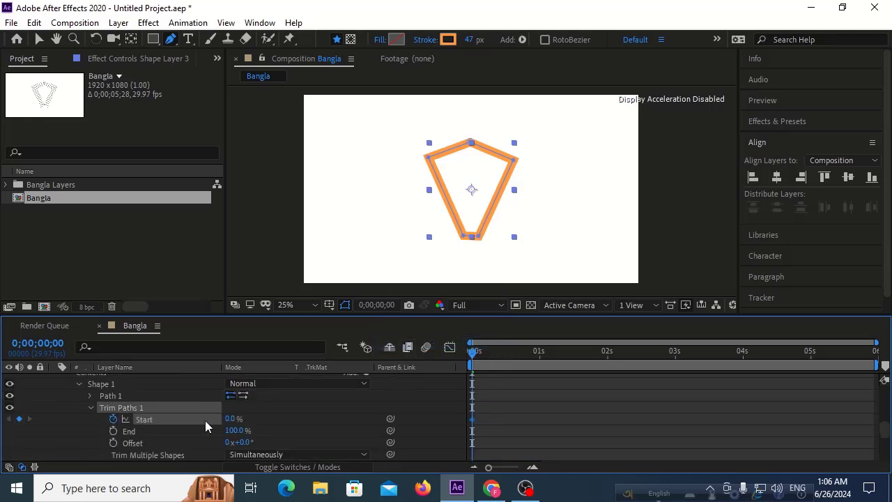
pyautogui.scroll(2, 206, 422)
pyautogui.scroll(-2, 206, 425)
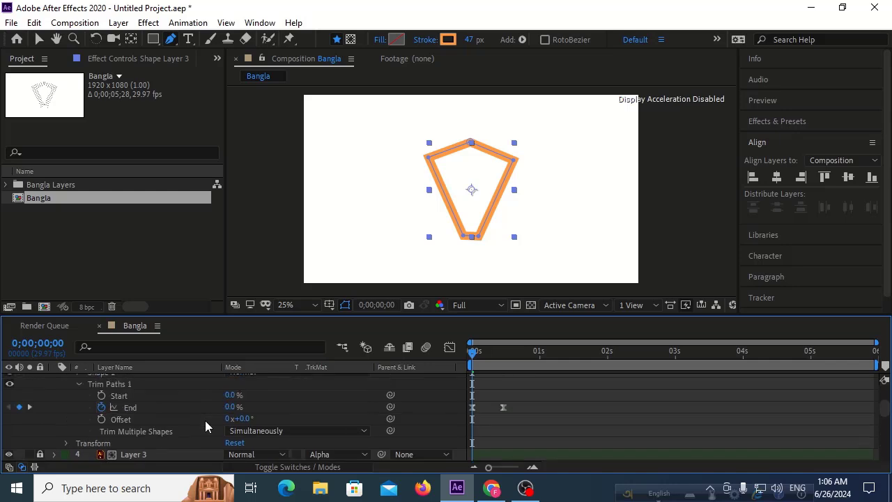
pyautogui.click(30, 408)
pyautogui.scroll(-6, 200, 412)
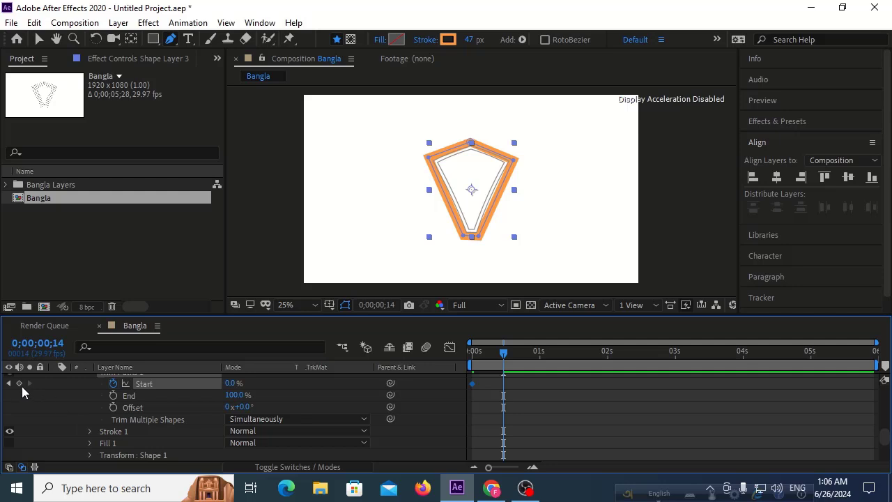
pyautogui.click(19, 383)
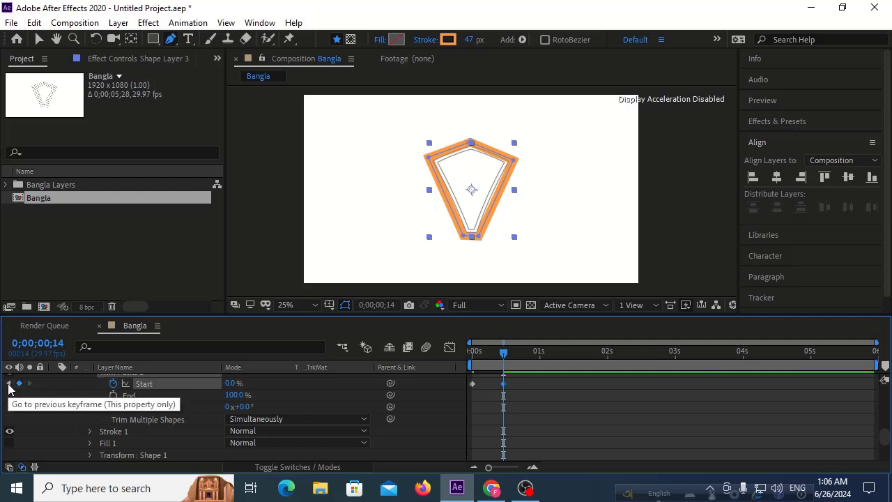
pyautogui.click(9, 384)
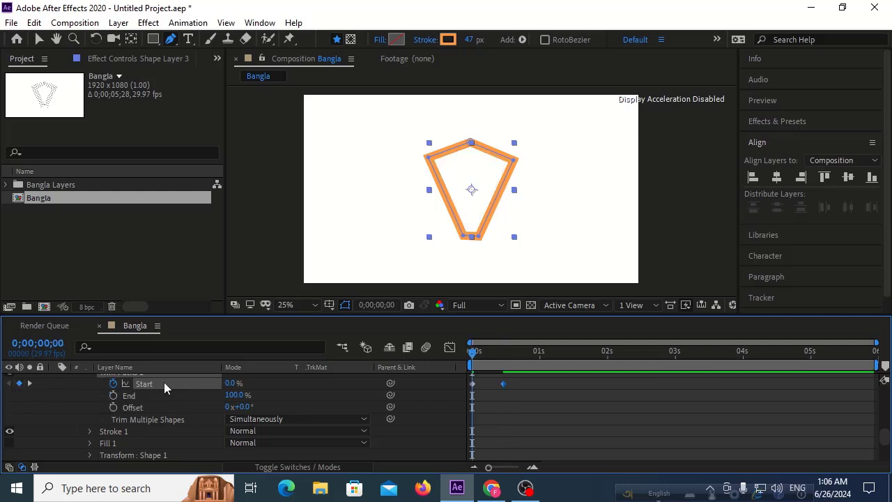
pyautogui.moveTo(230, 383); pyautogui.dragTo(418, 383)
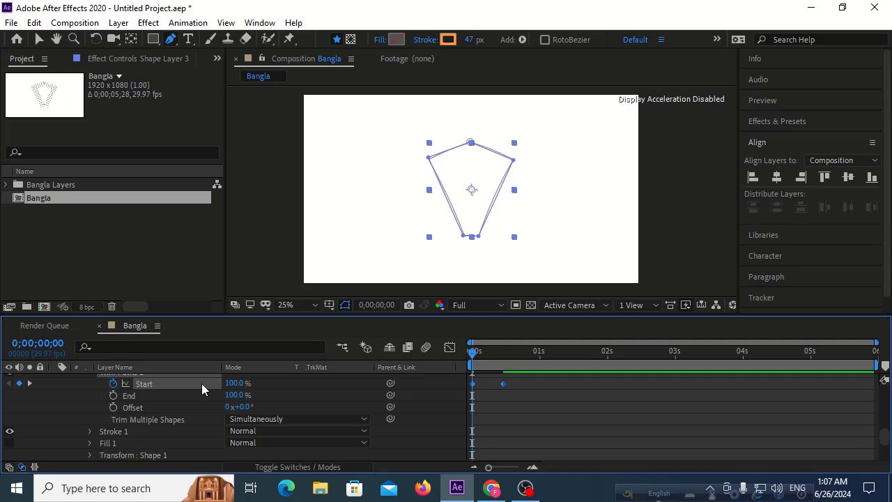
# - Apply Easy Ease to both Start keyframes of Shape Layer 3's Trim Paths, and show only the layer's keyframed properties
pyautogui.scroll(2, 156, 401)
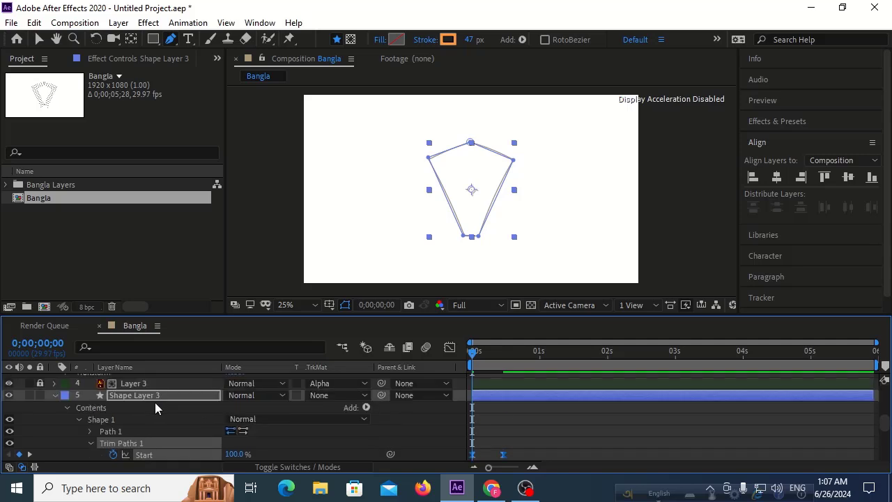
pyautogui.click(161, 398)
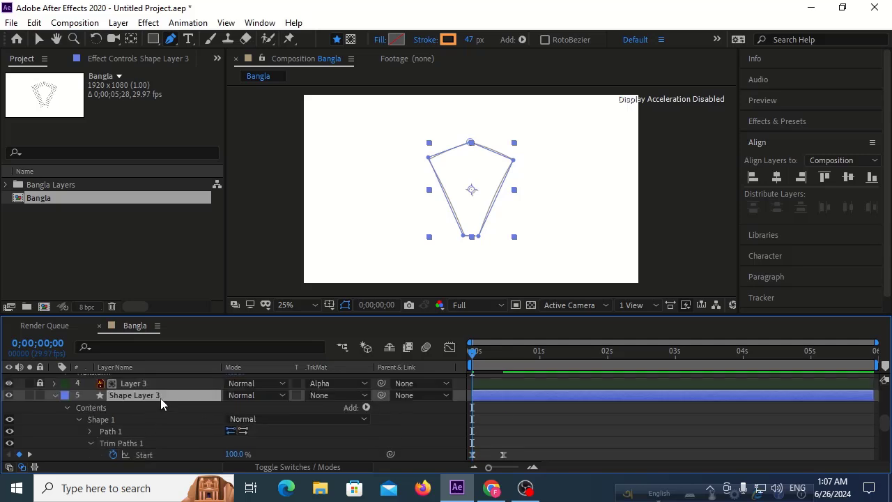
pyautogui.press('u')
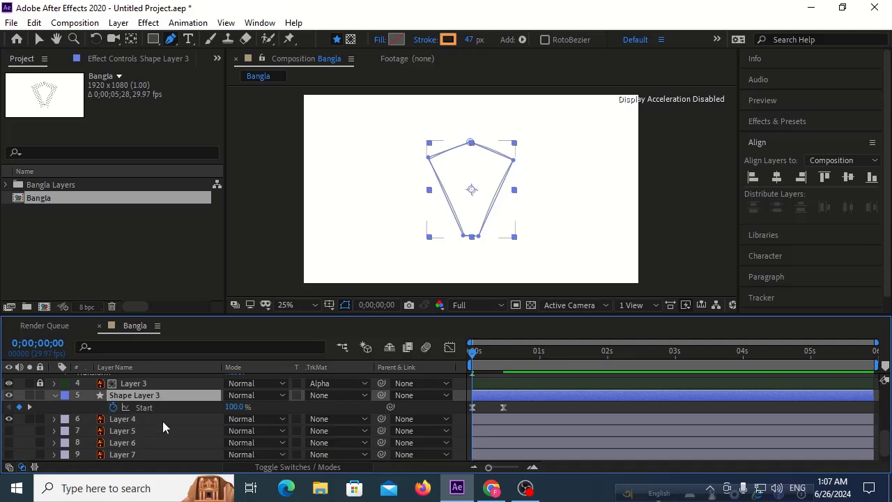
# - Set Layer 4's label colour to Dark Green and lock the layer
pyautogui.click(163, 421)
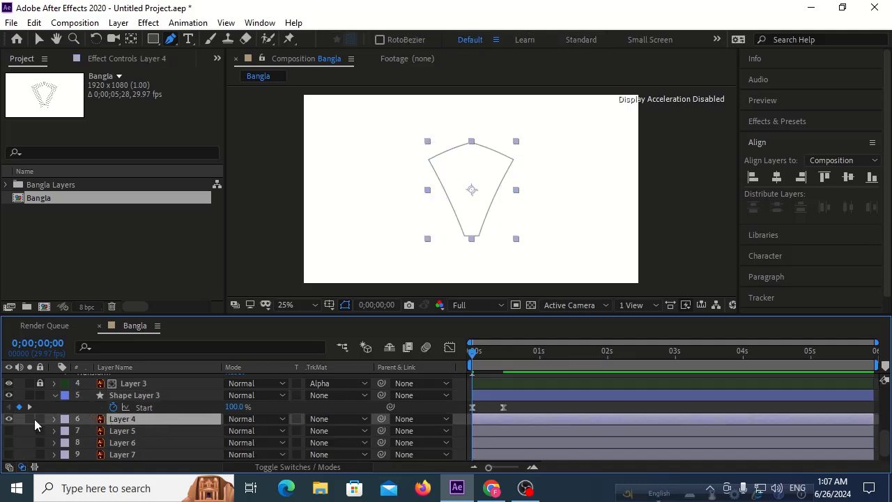
pyautogui.click(65, 418)
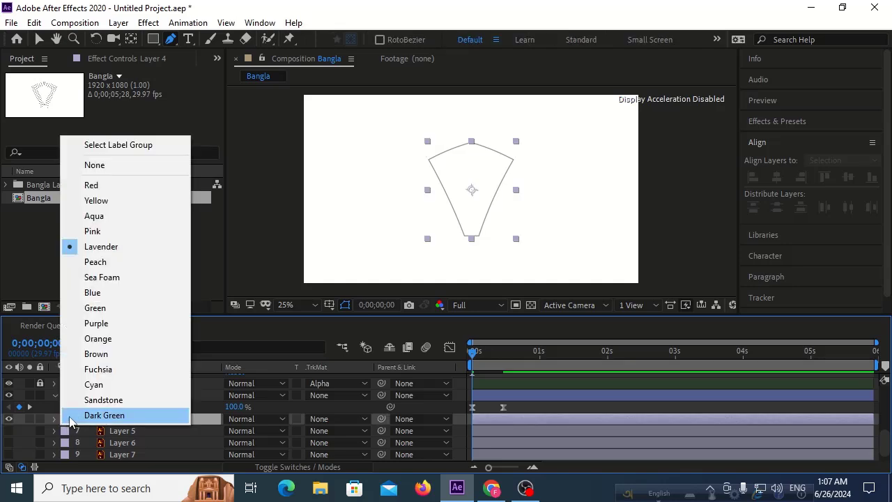
pyautogui.click(70, 416)
pyautogui.click(40, 418)
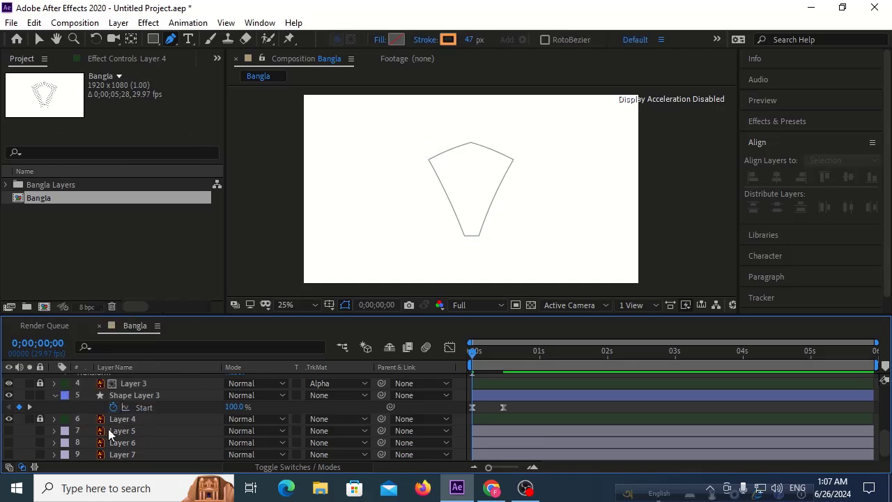
# - Create a new shape layer directly above Layer 5, and select Layer 5
pyautogui.click(111, 431)
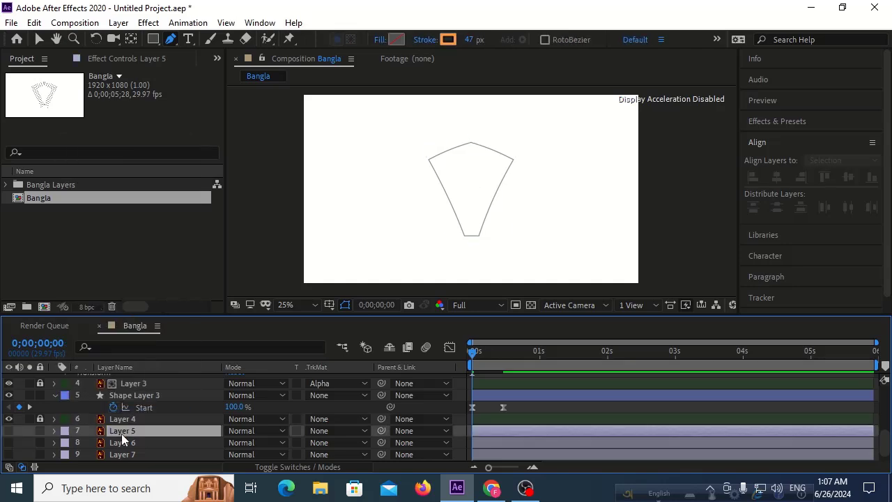
pyautogui.rightClick(374, 430)
pyautogui.moveTo(532, 278)
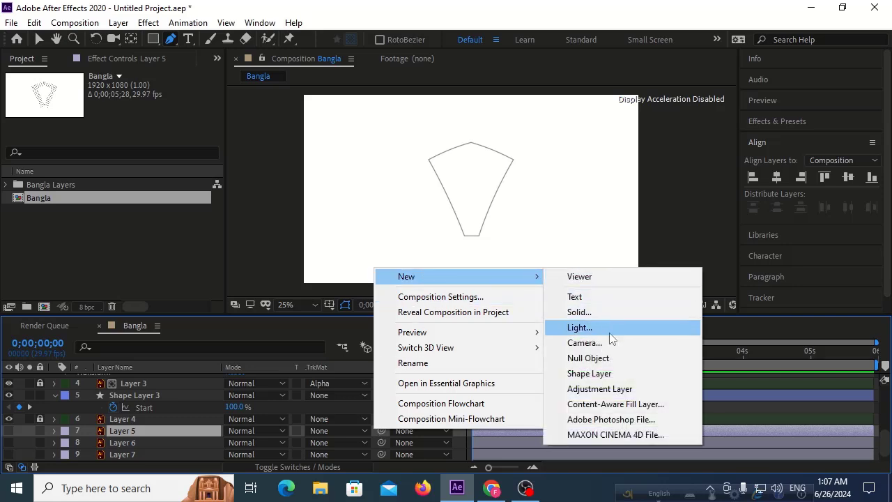
pyautogui.click(589, 373)
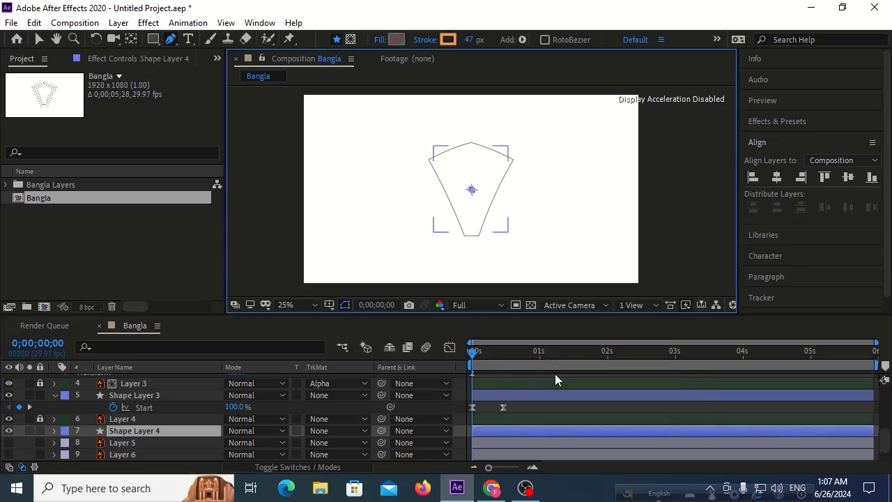
pyautogui.click(115, 444)
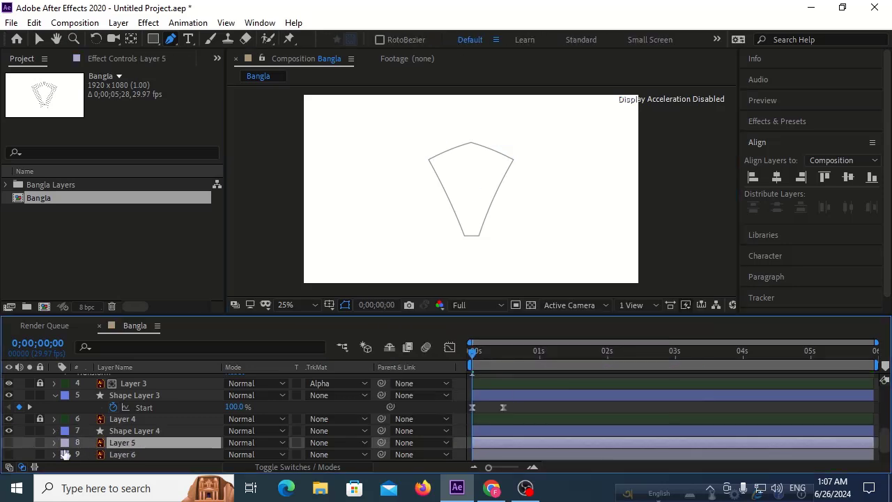
# - Unlock Layer 4 and set its track matte to Alpha Matte "Shape Layer 3"
pyautogui.click(4, 443)
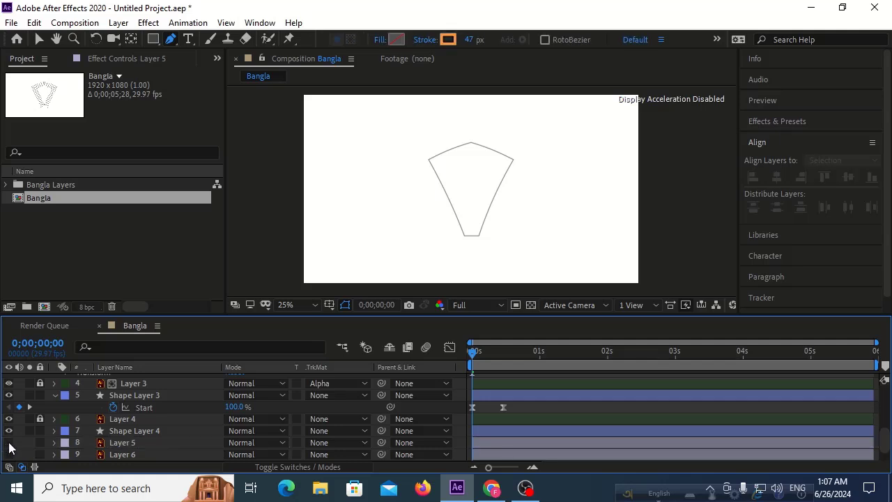
pyautogui.click(127, 396)
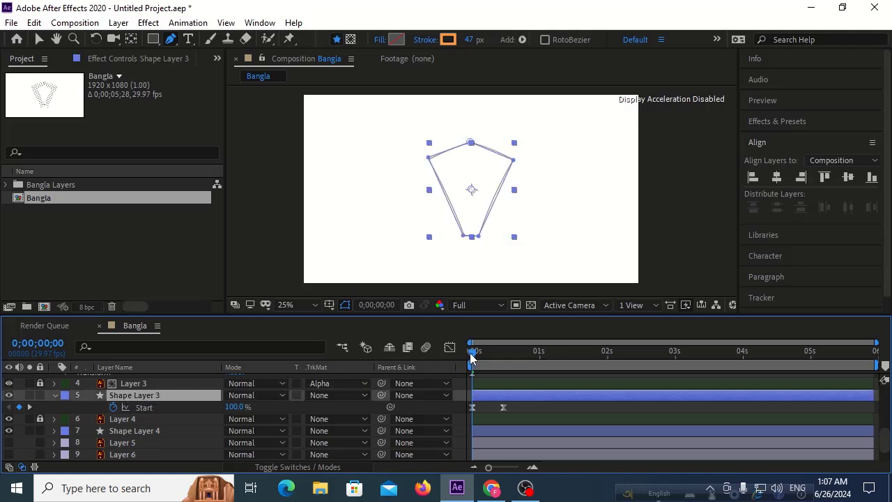
pyautogui.moveTo(470, 353)
pyautogui.mouseDown()
pyautogui.moveTo(500, 353)
pyautogui.moveTo(458, 358)
pyautogui.mouseUp()
pyautogui.click(40, 419)
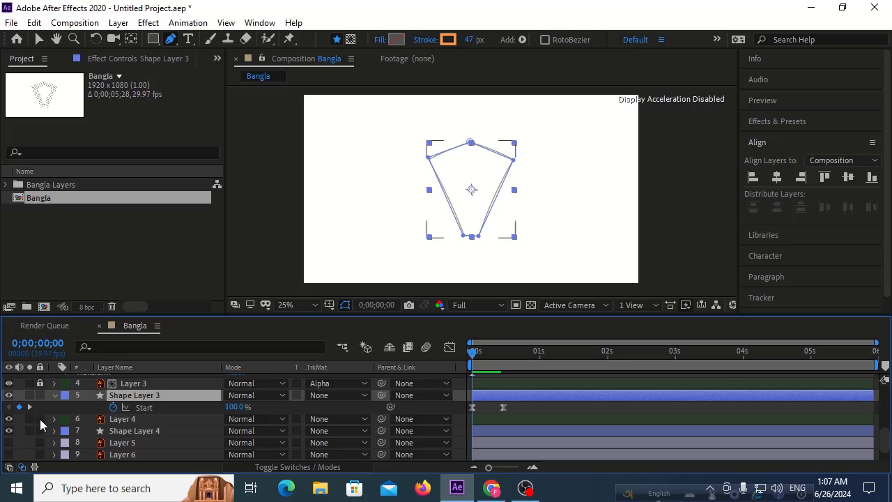
pyautogui.click(131, 418)
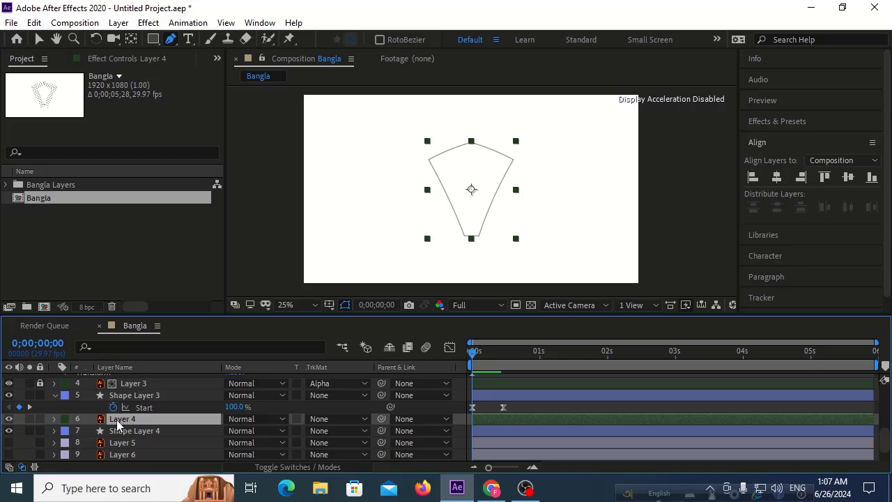
pyautogui.click(329, 419)
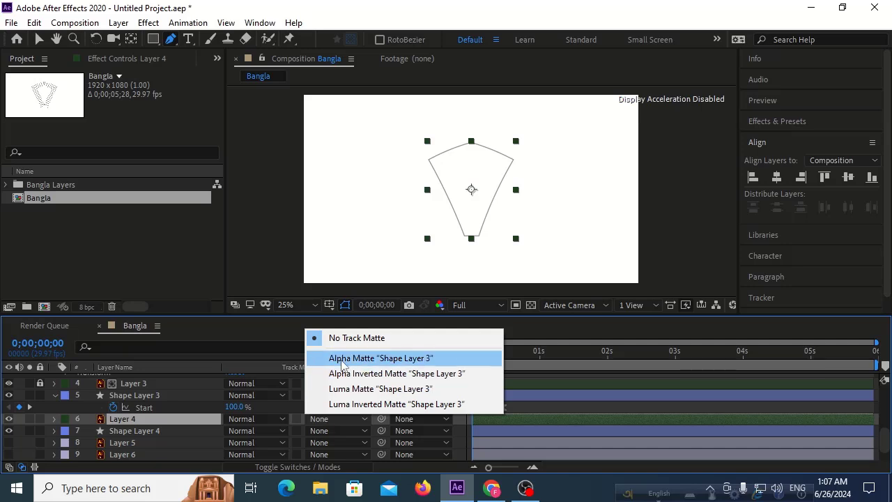
pyautogui.click(341, 357)
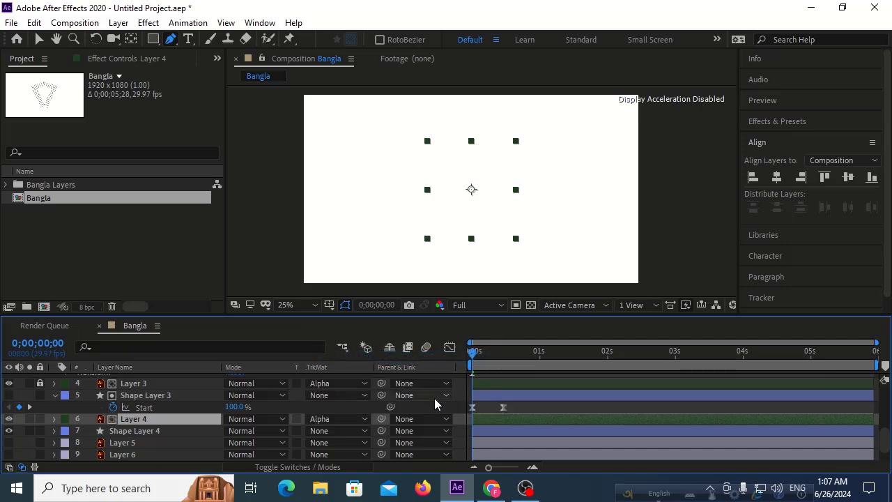
# - Preview the matte reveal, return the playhead to 0;00;00;00, and lock Layer 4 again
pyautogui.press('space')
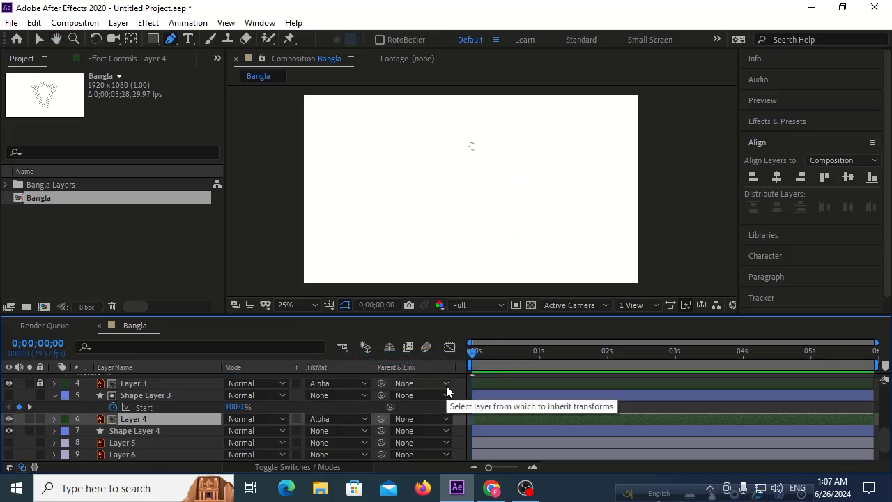
pyautogui.press('space')
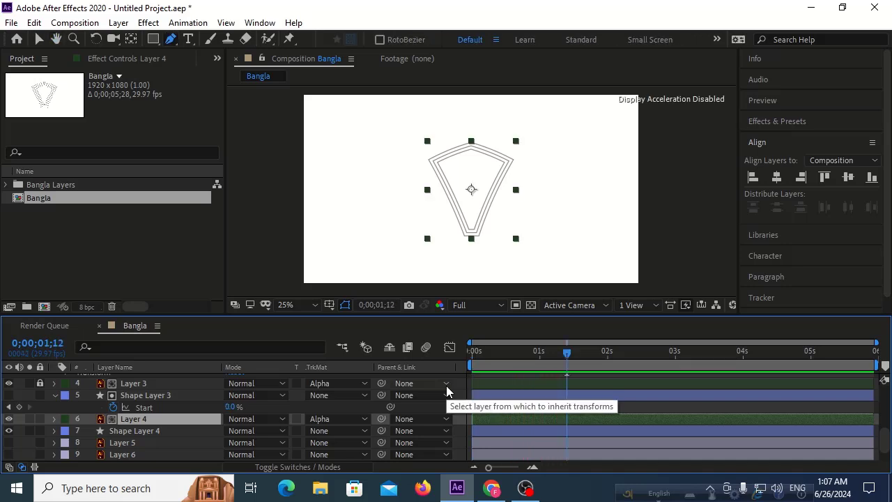
pyautogui.moveTo(511, 358); pyautogui.dragTo(462, 359)
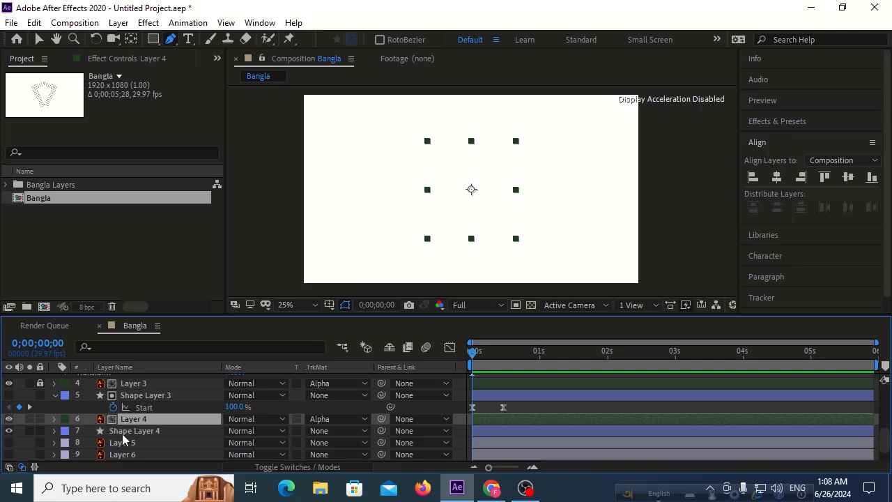
pyautogui.click(40, 419)
# - Set Layer 5's label colour to Dark Green and lock the layer
pyautogui.click(49, 445)
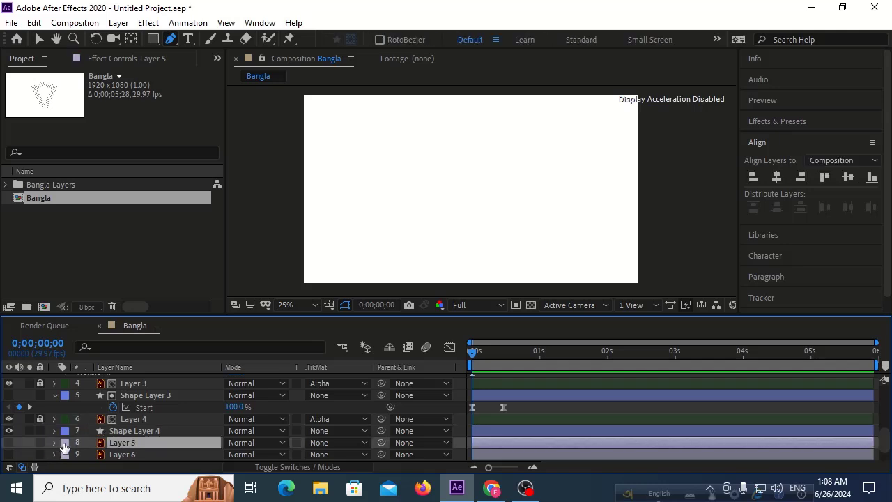
pyautogui.click(64, 445)
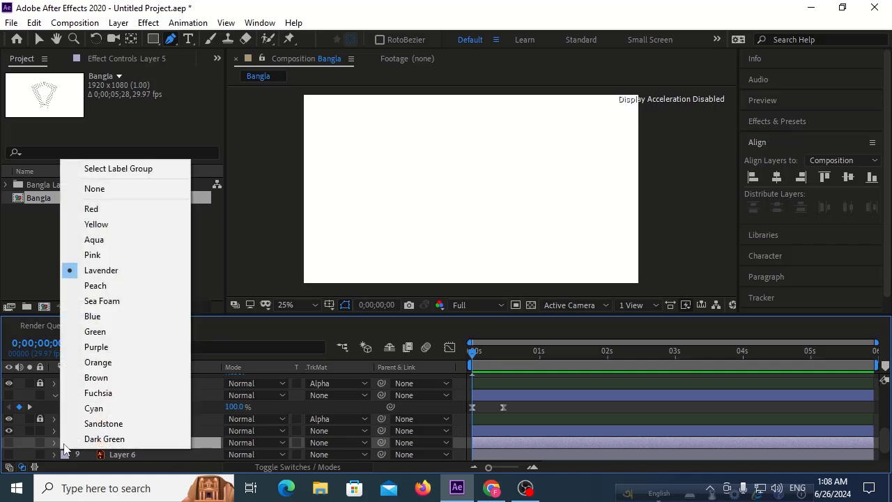
pyautogui.click(81, 439)
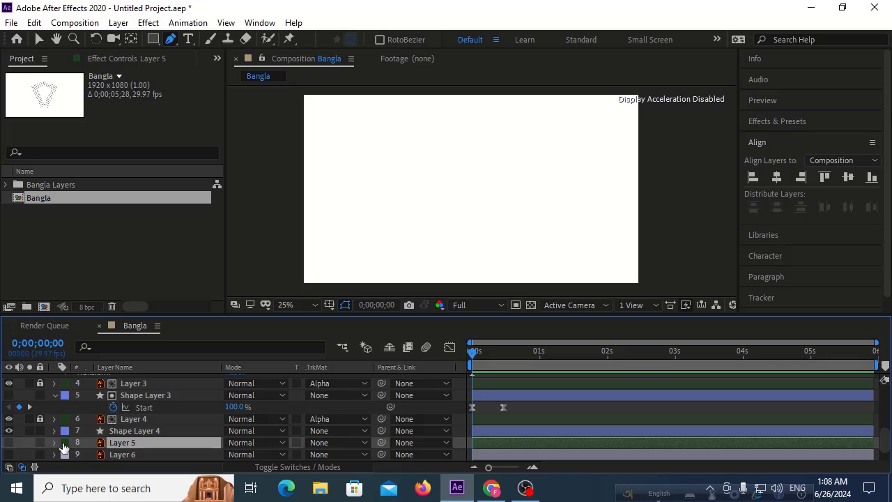
pyautogui.click(40, 442)
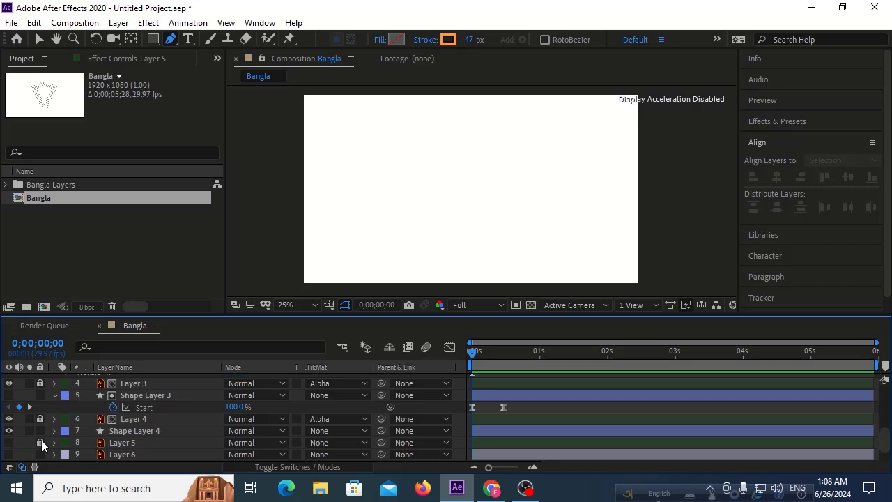
# - Make Layer 6 visible and create a new shape layer directly above it
pyautogui.scroll(-2, 41, 446)
pyautogui.click(120, 431)
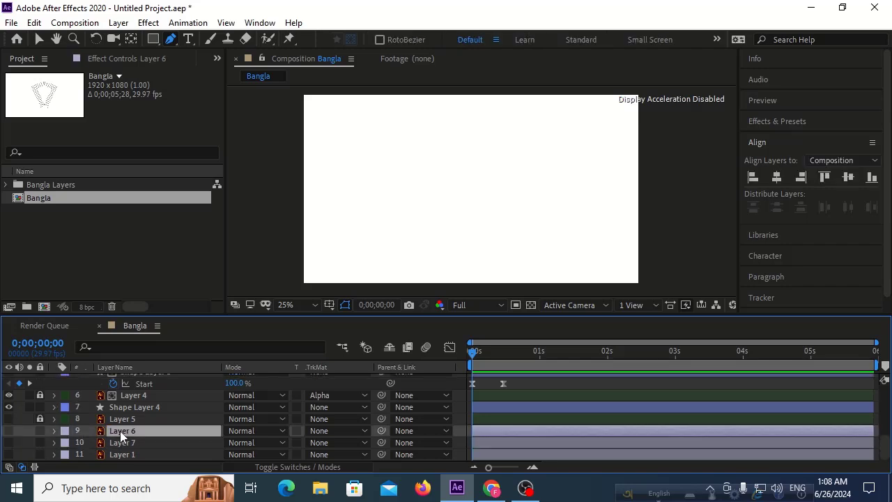
pyautogui.click(8, 431)
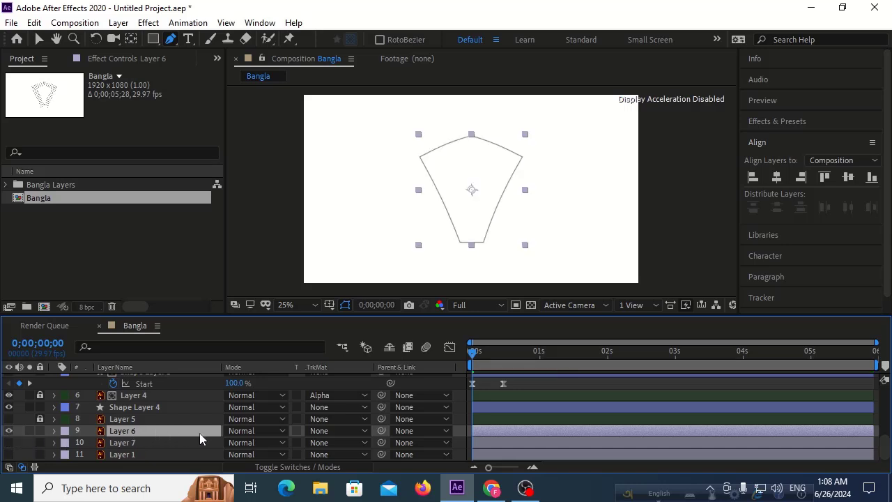
pyautogui.rightClick(302, 433)
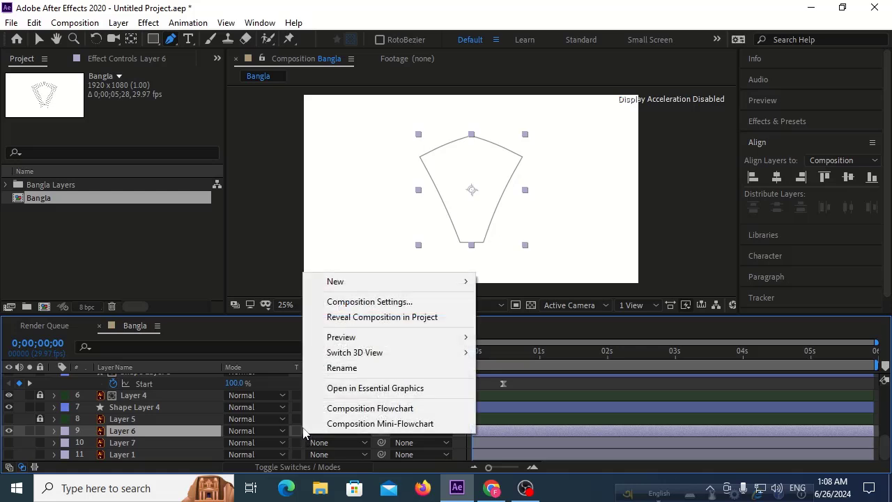
pyautogui.moveTo(463, 282)
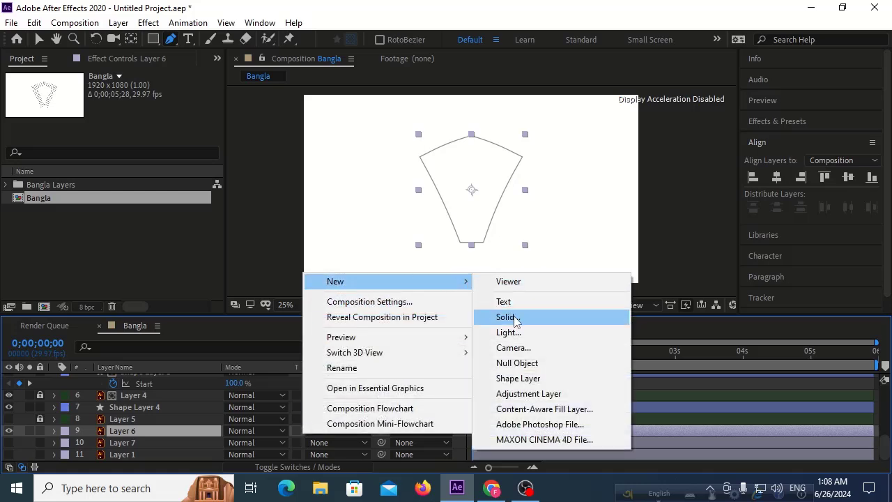
pyautogui.click(526, 379)
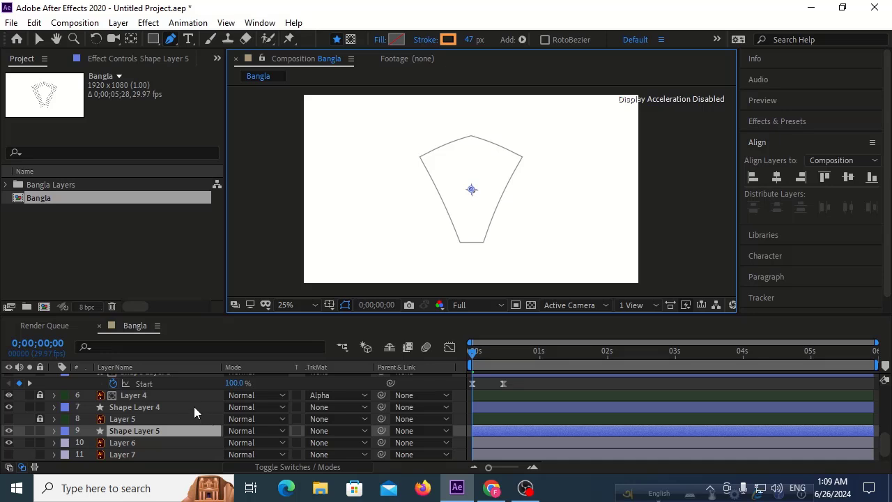
# - Draw a closed five-point Pen tool path on Shape Layer 5, tracing the corners of Layer 6's outline
pyautogui.click(469, 135)
pyautogui.click(522, 155)
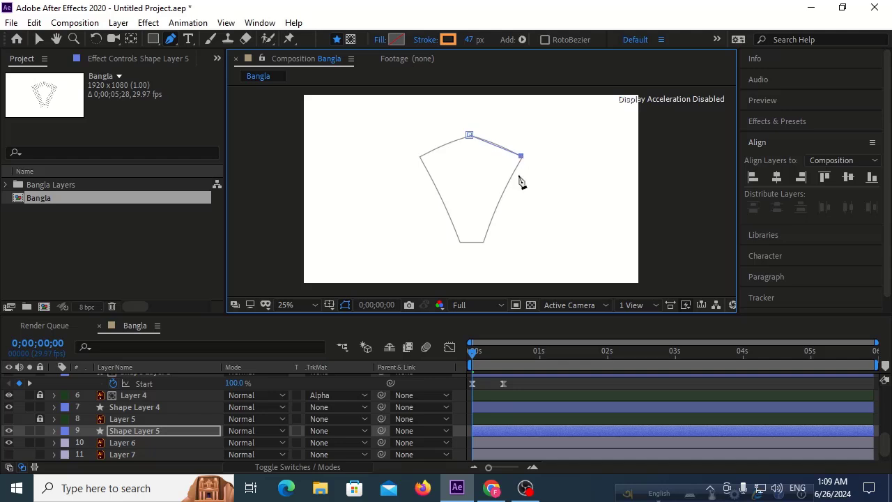
pyautogui.click(483, 241)
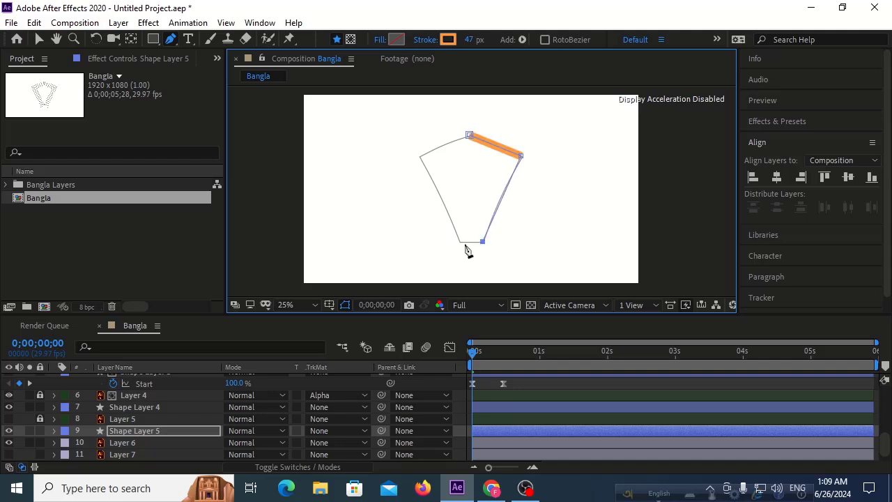
pyautogui.click(459, 241)
pyautogui.click(419, 156)
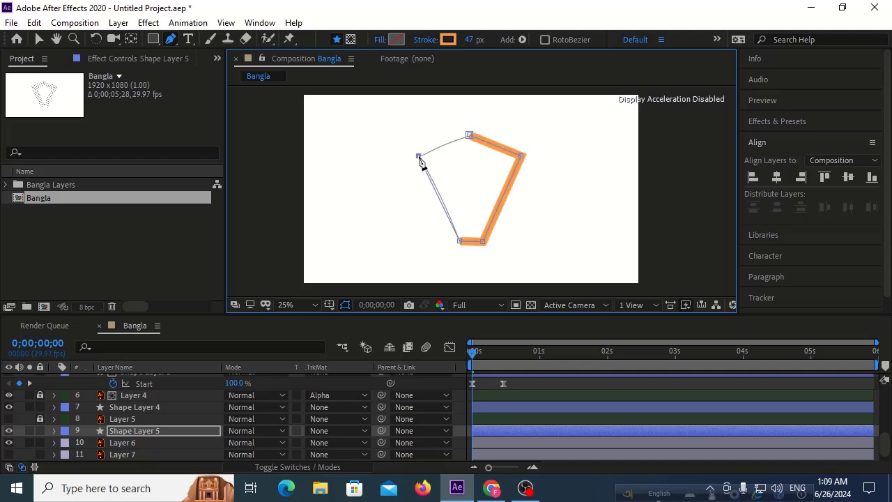
pyautogui.click(469, 135)
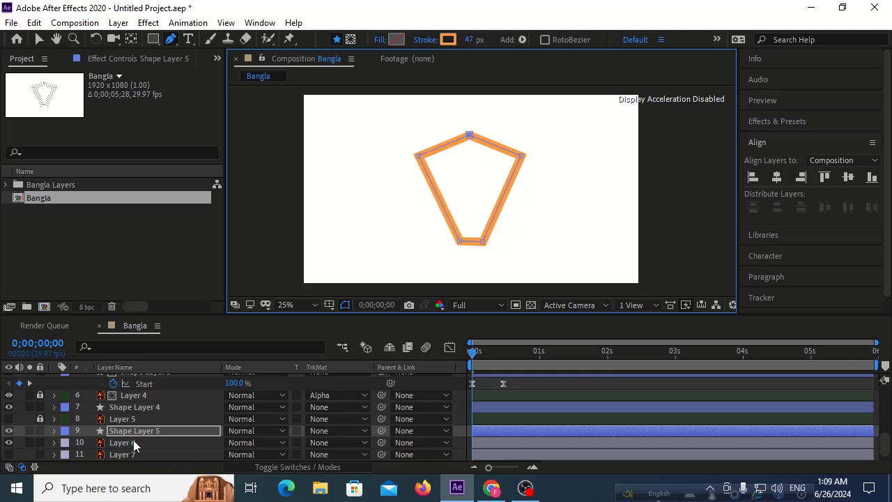
# - Set Layer 6's track matte to Alpha Matte "Shape Layer 5"
pyautogui.click(186, 444)
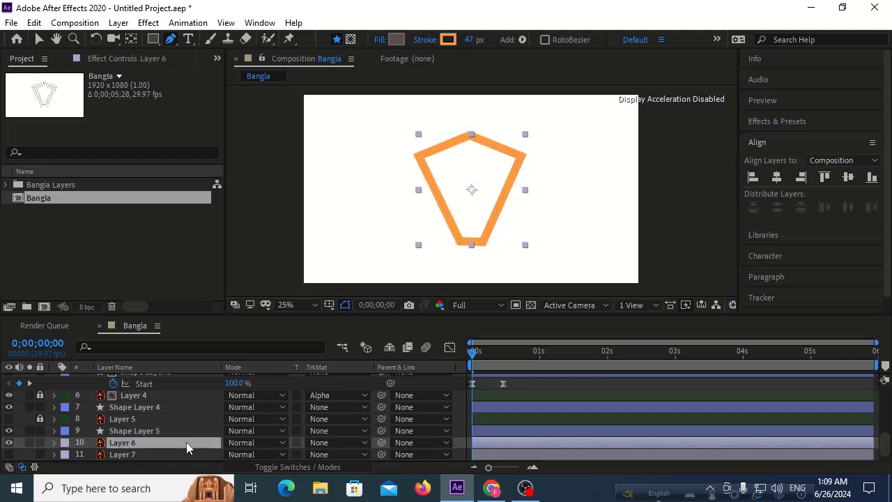
pyautogui.click(328, 443)
pyautogui.click(349, 378)
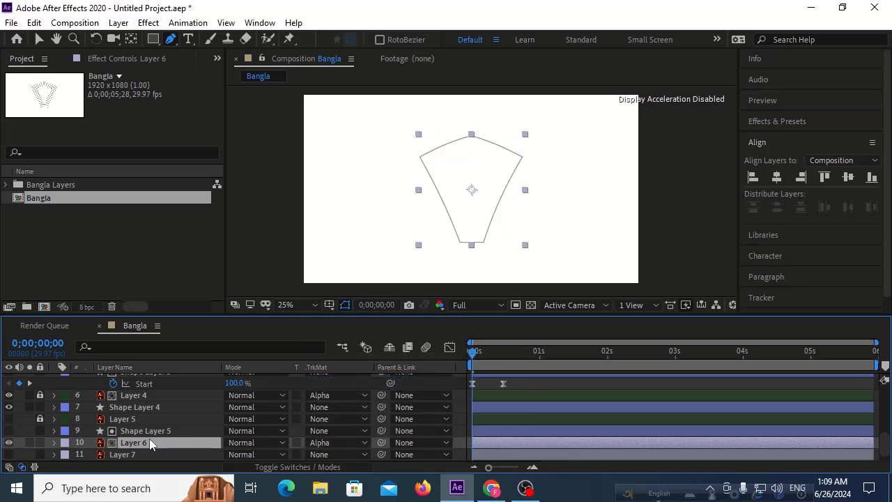
# - Add Trim Paths to Shape Layer 5 and expand its properties
pyautogui.click(54, 431)
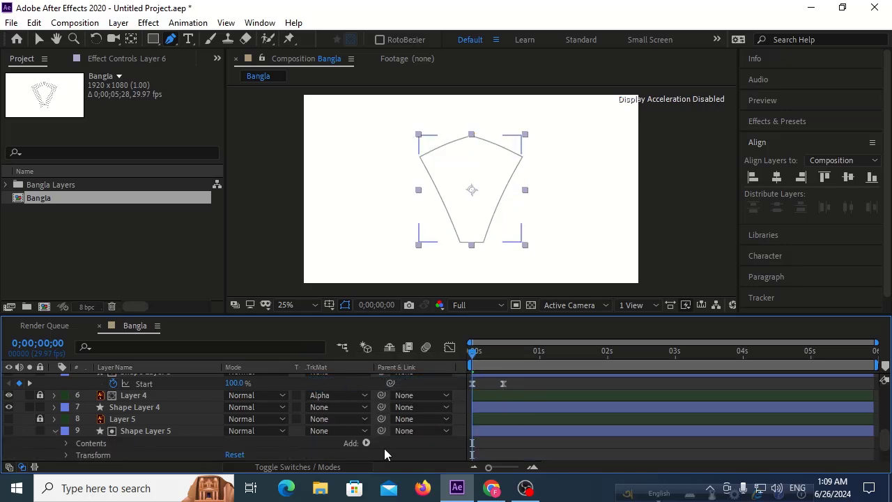
pyautogui.click(366, 443)
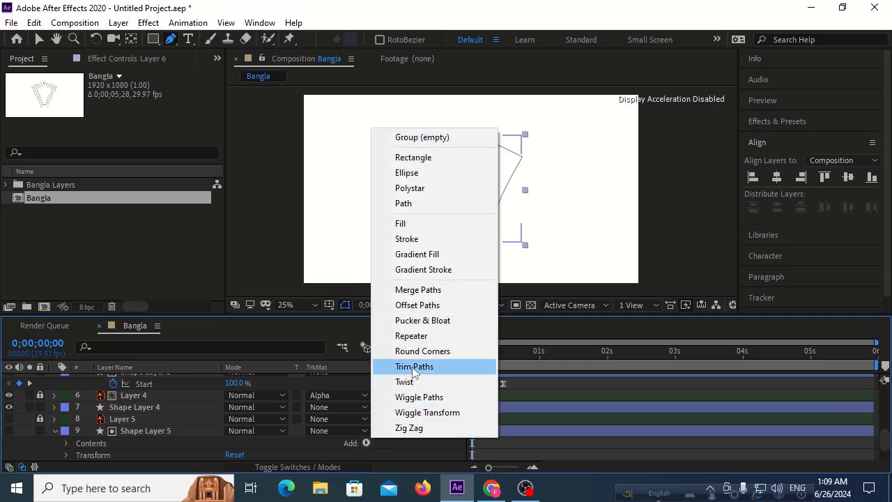
pyautogui.click(413, 367)
pyautogui.scroll(-3, 202, 423)
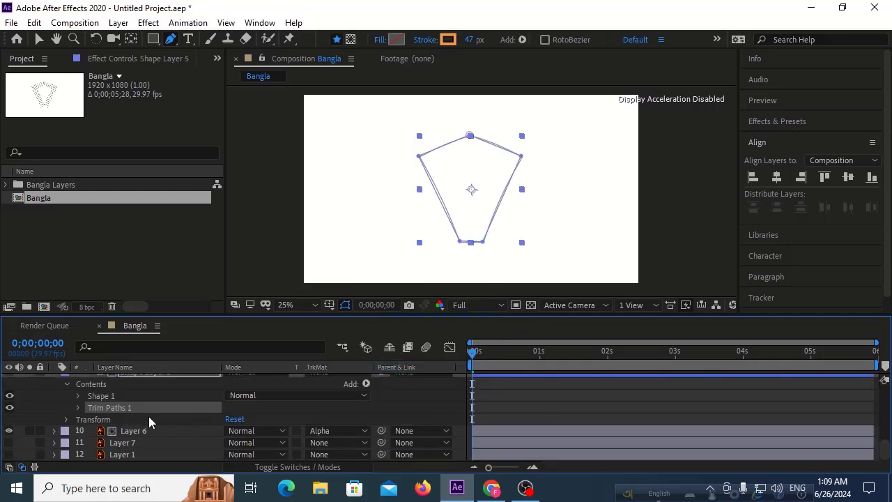
pyautogui.click(78, 408)
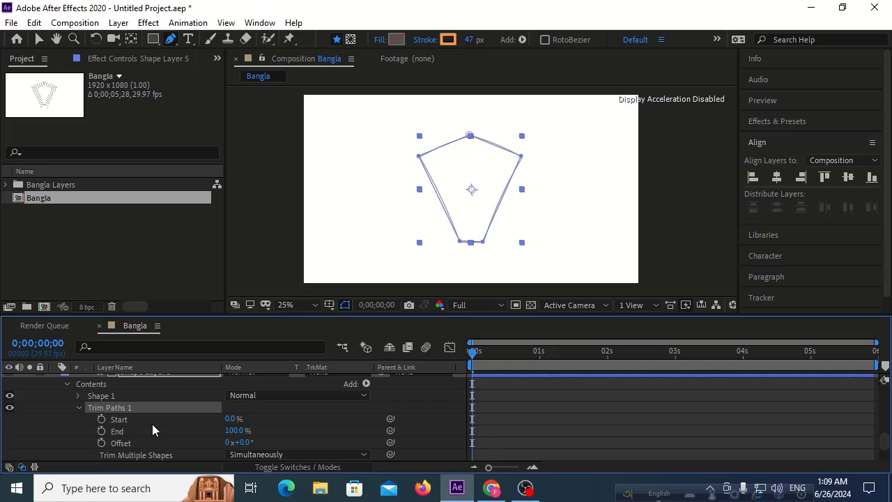
# - Keyframe the End value of Shape Layer 5's Trim Paths from 0% at 0;00;00;00 to 100% at 0;00;00;14
pyautogui.scroll(3, 153, 430)
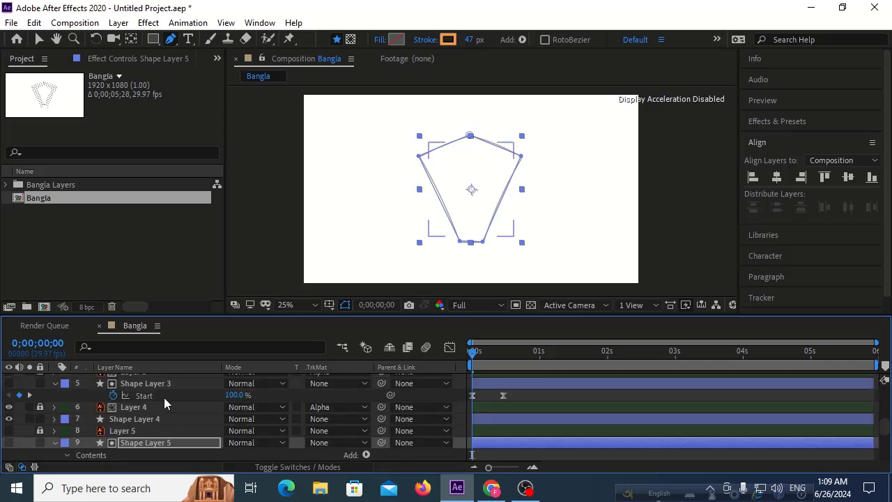
pyautogui.scroll(-3, 164, 397)
pyautogui.click(101, 431)
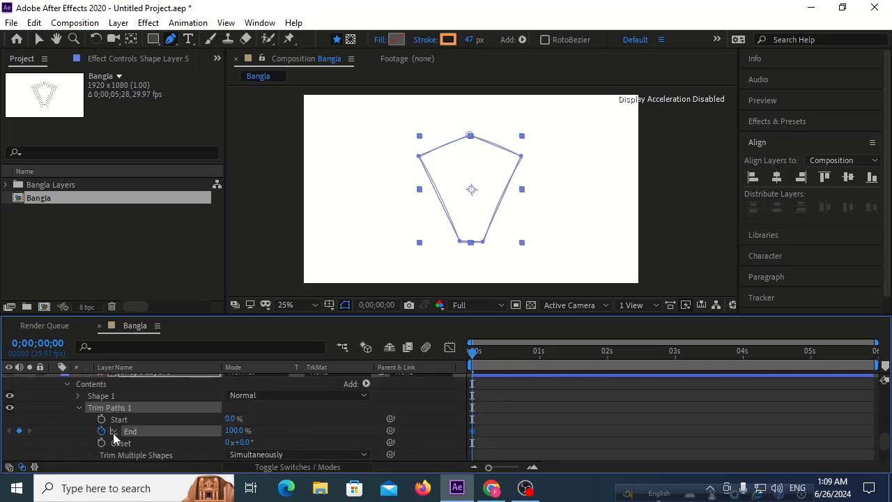
pyautogui.scroll(2, 113, 438)
pyautogui.scroll(2, 32, 400)
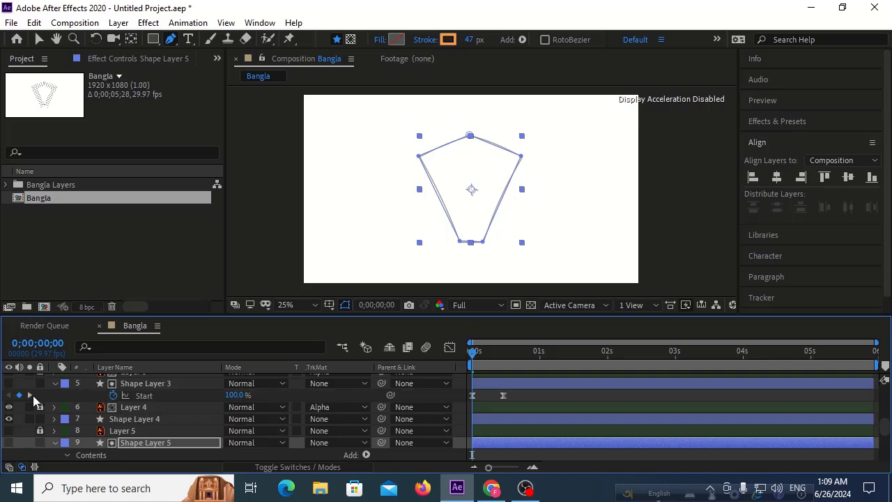
pyautogui.click(29, 395)
pyautogui.scroll(-3, 192, 412)
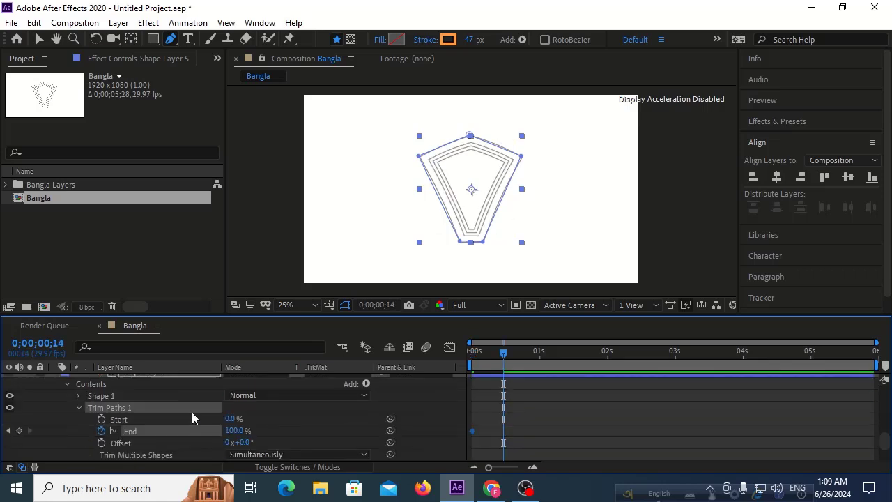
pyautogui.click(9, 432)
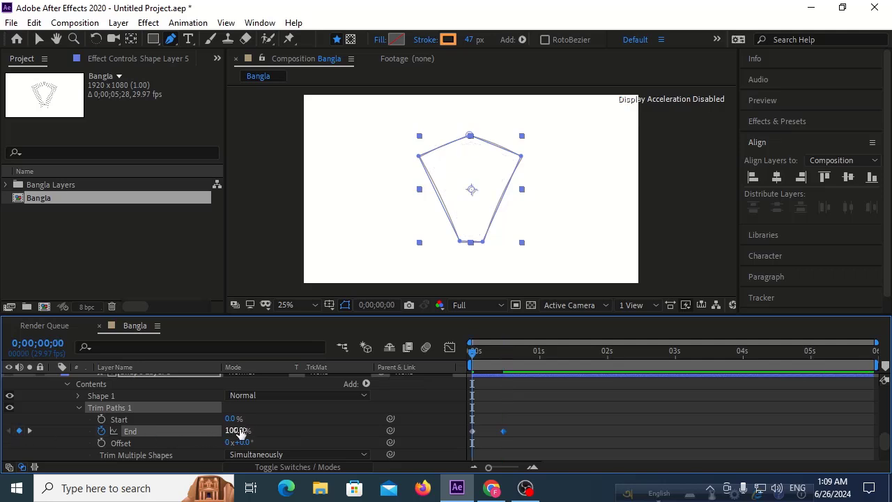
pyautogui.moveTo(240, 432); pyautogui.dragTo(54, 453)
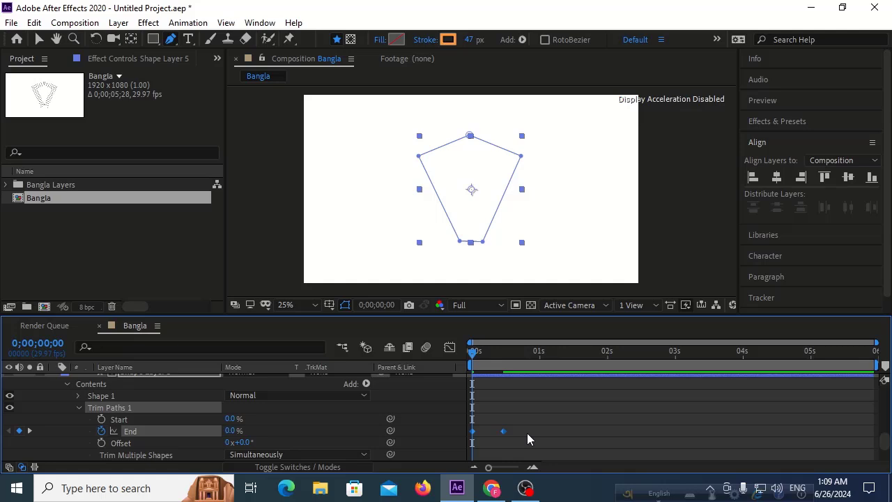
# - Apply Easy Ease to both End keyframes of Shape Layer 5's Trim Paths
pyautogui.press('F9')
pyautogui.scroll(-2, 530, 426)
pyautogui.scroll(2, 145, 432)
pyautogui.scroll(3, 144, 430)
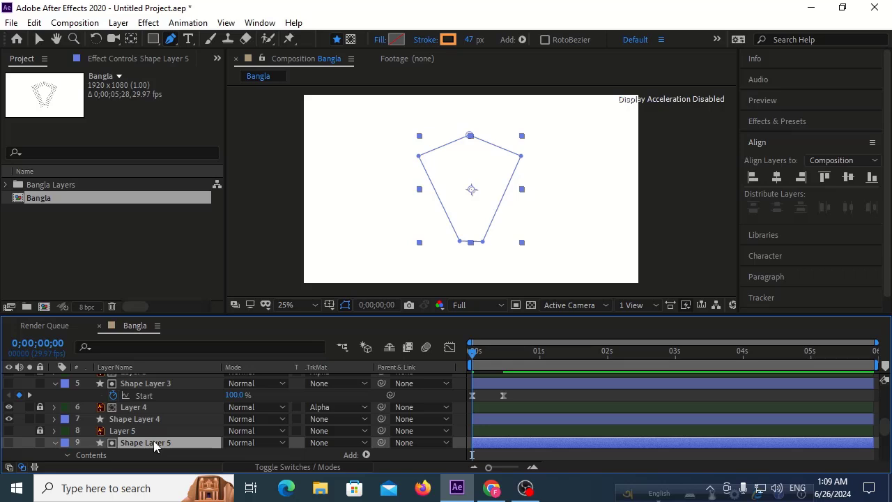
# - Show only Shape Layer 5's keyframed property, give Layer 6 the dark green label colour and lock Layer 6
pyautogui.press('u')
pyautogui.scroll(-2, 155, 447)
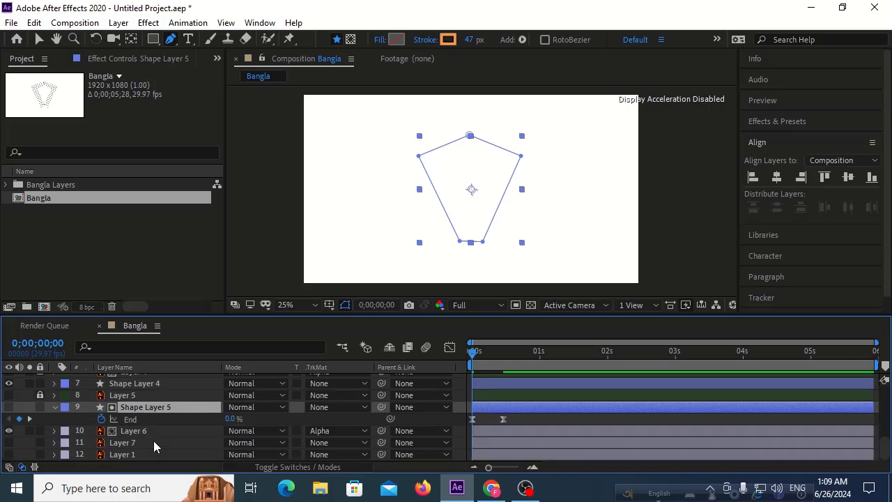
pyautogui.click(125, 431)
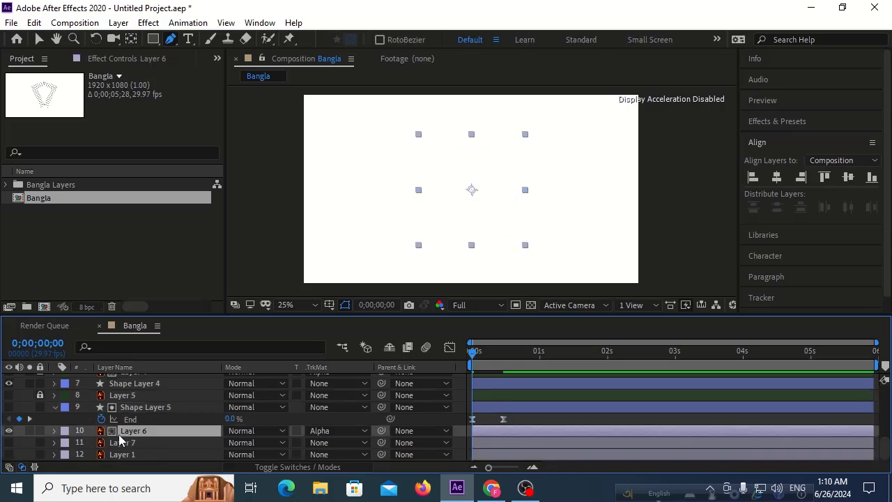
pyautogui.click(64, 430)
pyautogui.click(85, 427)
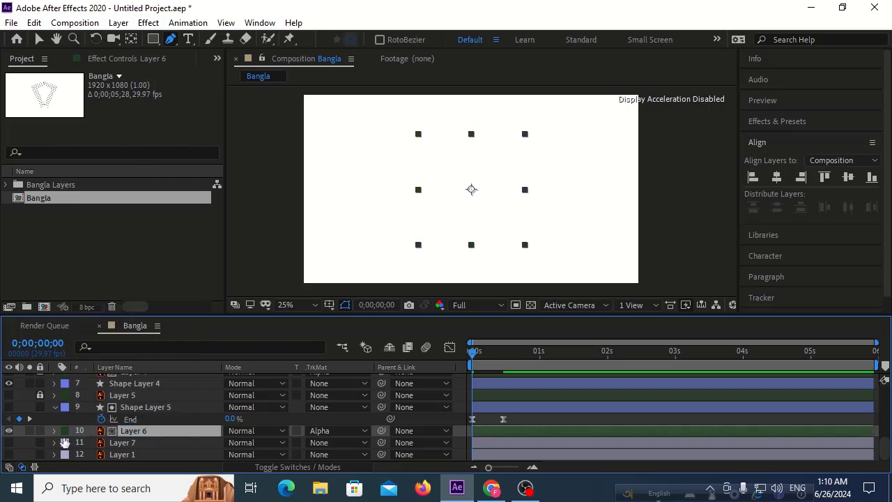
pyautogui.click(40, 431)
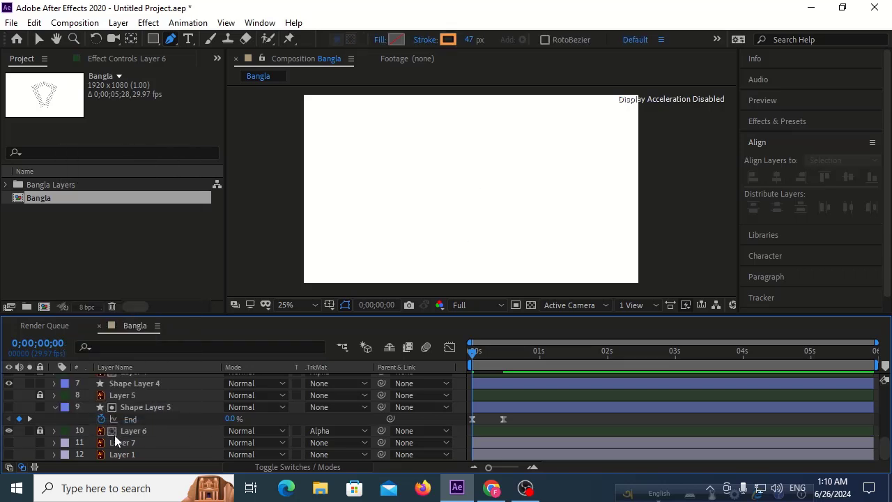
# - Make Layer 7 visible and create a new shape layer directly above it
pyautogui.click(118, 442)
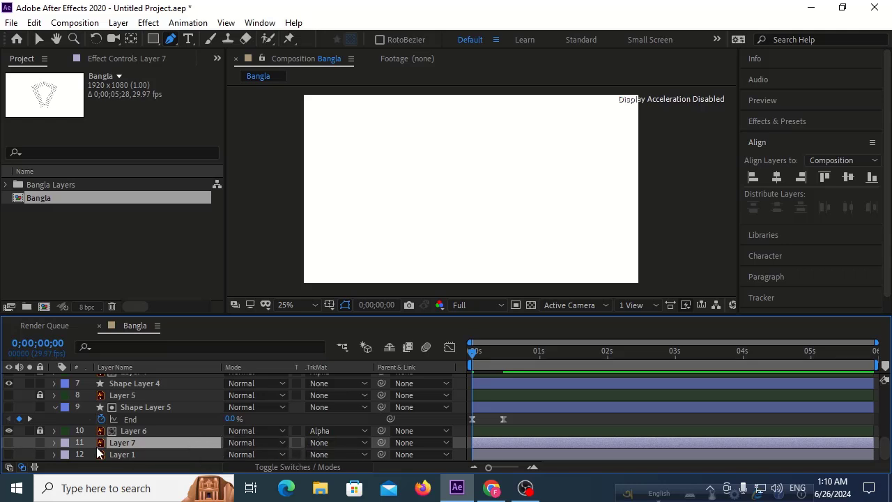
pyautogui.click(9, 443)
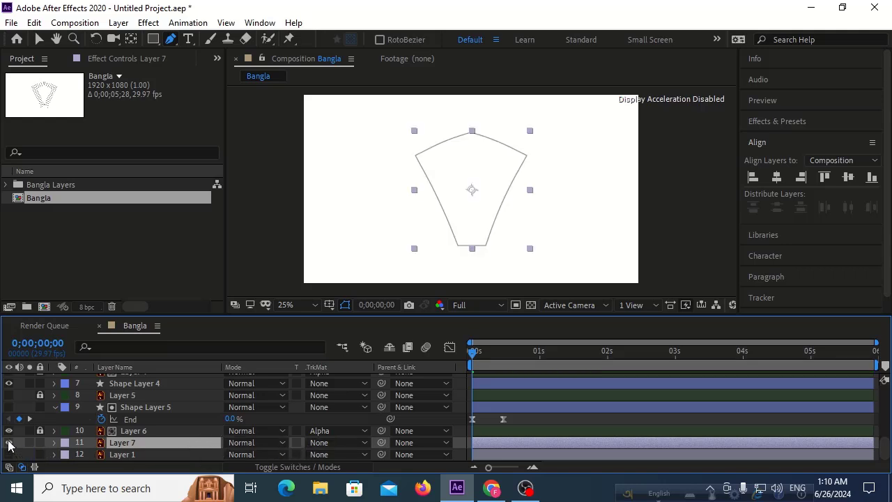
pyautogui.rightClick(303, 441)
pyautogui.moveTo(395, 295)
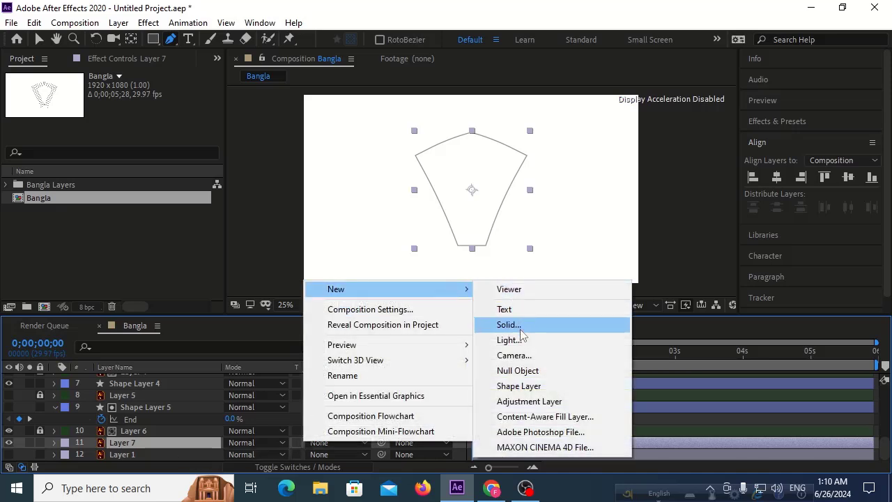
pyautogui.click(518, 384)
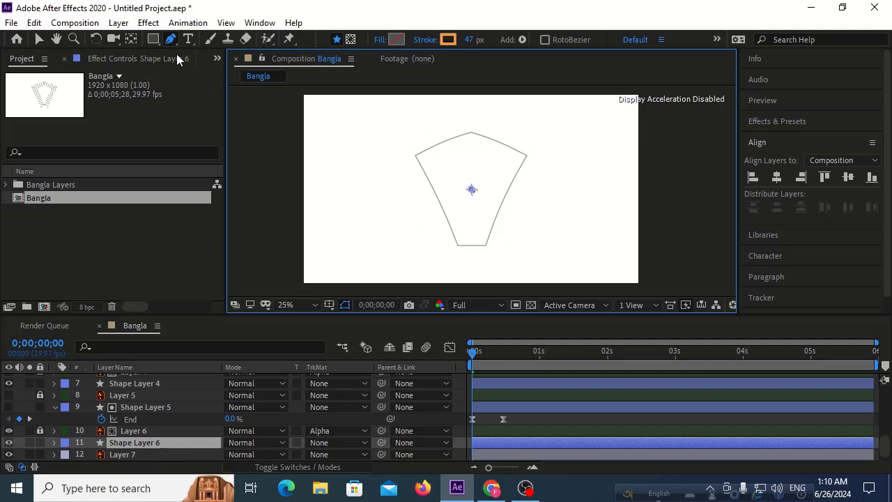
# - Trace Layer 7's outline on Shape Layer 6 with a closed five-point Pen path, starting at the top apex and going clockwise
pyautogui.click(470, 133)
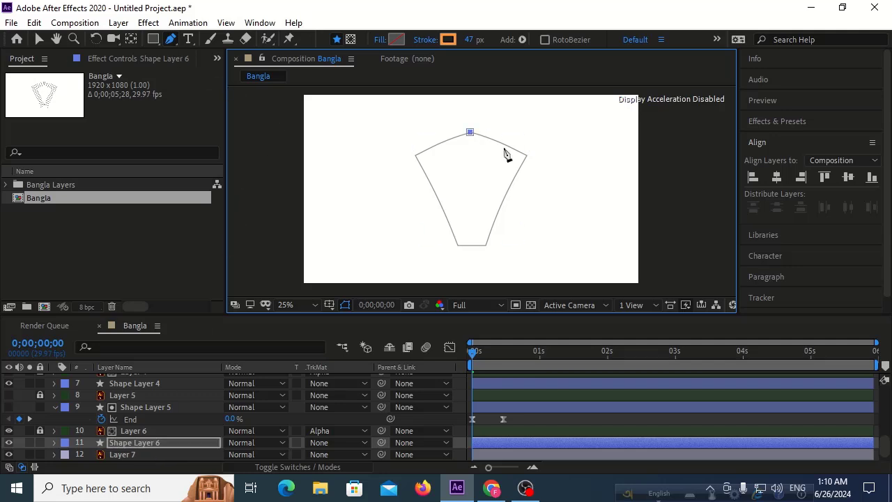
pyautogui.click(527, 156)
pyautogui.click(484, 245)
pyautogui.click(457, 244)
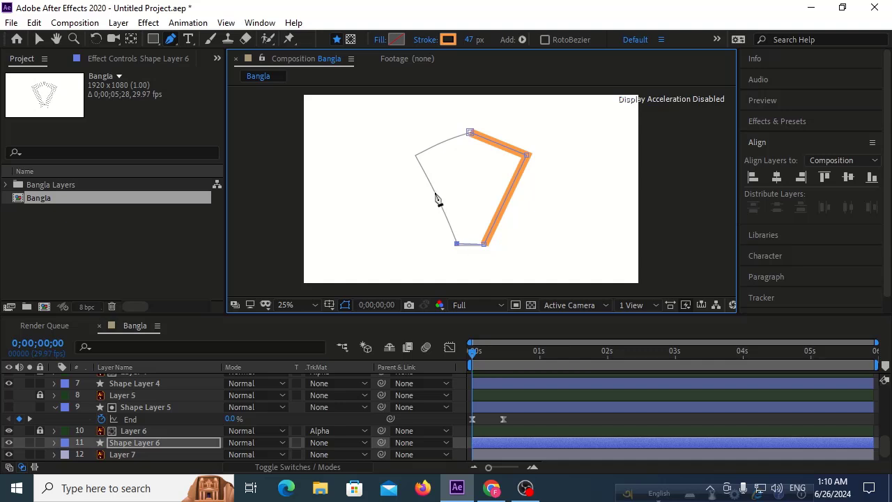
pyautogui.click(415, 156)
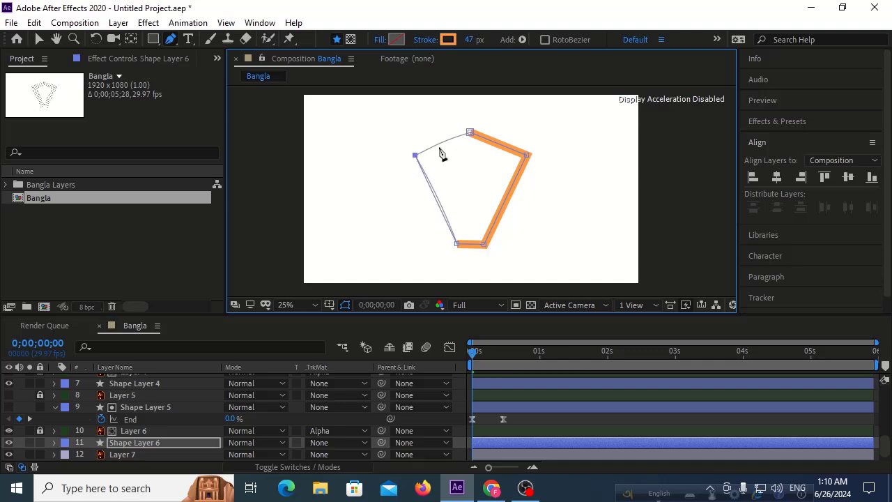
pyautogui.click(470, 132)
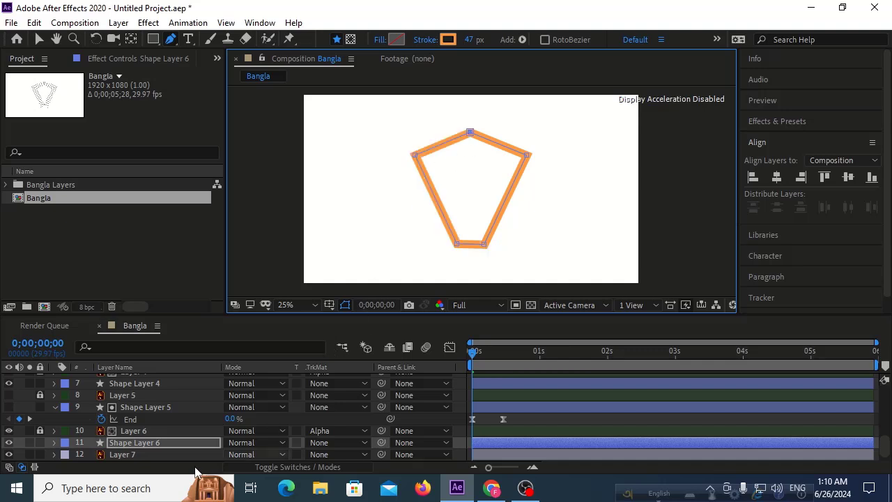
# - Set Layer 7's track matte to Alpha Matte "Shape Layer 6"
pyautogui.click(183, 453)
pyautogui.click(321, 455)
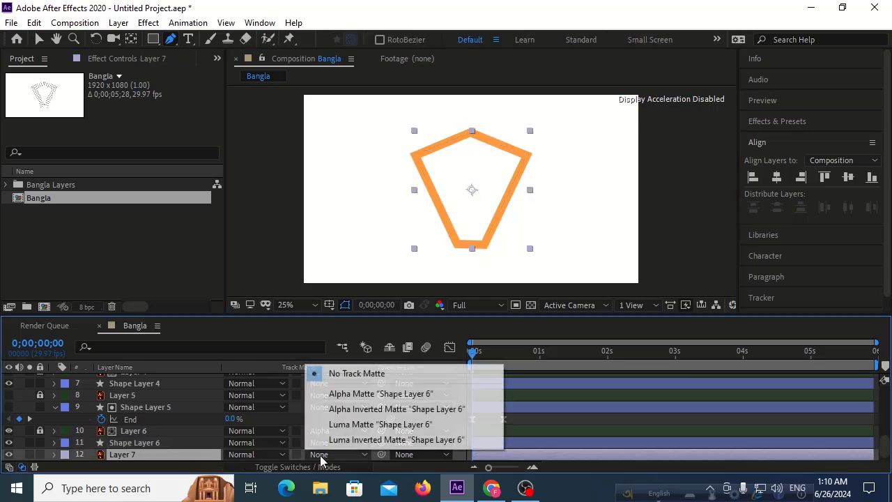
pyautogui.click(352, 395)
# - Add Trim Paths to Shape Layer 6 and expand its properties
pyautogui.click(145, 444)
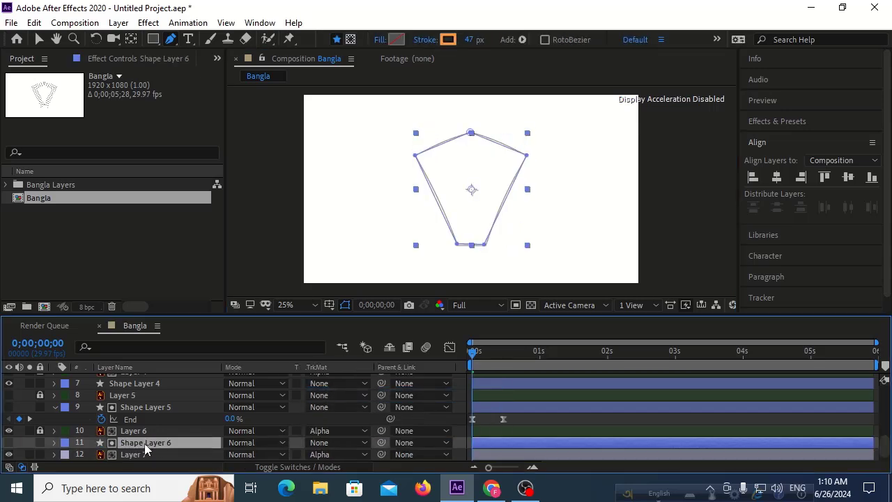
pyautogui.click(55, 443)
pyautogui.click(365, 443)
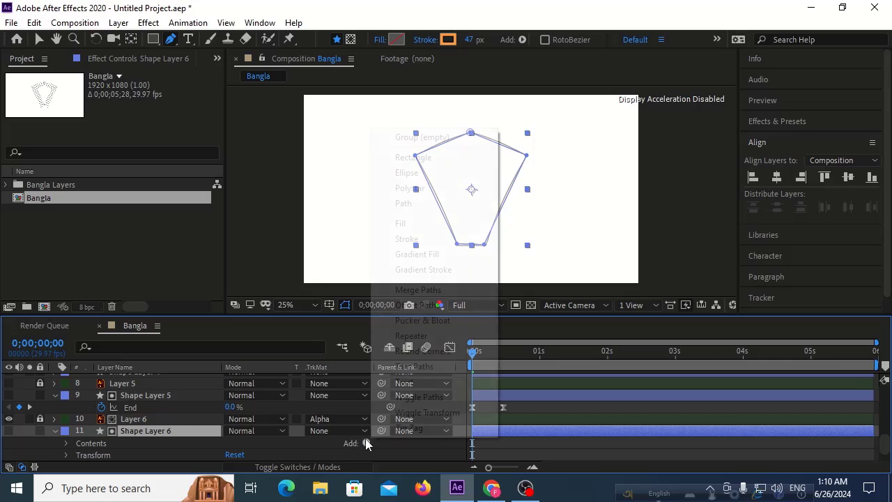
pyautogui.click(418, 366)
pyautogui.scroll(-1, 212, 421)
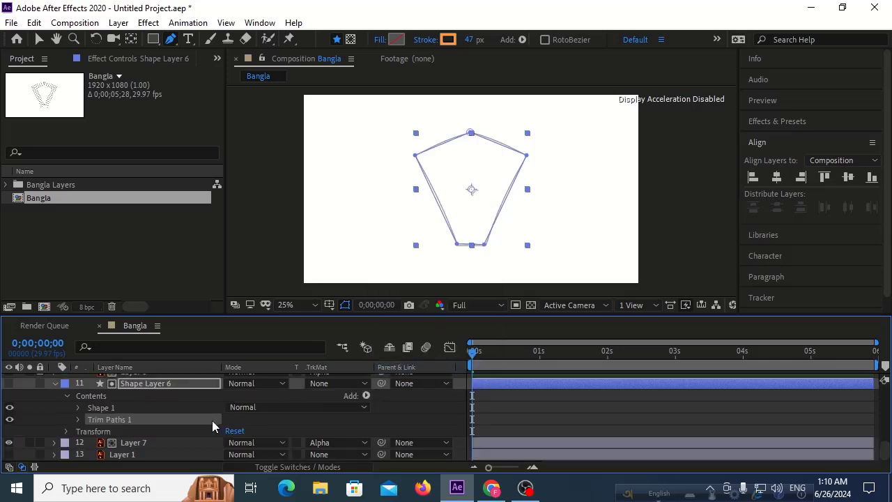
pyautogui.click(78, 420)
pyautogui.scroll(-1, 79, 421)
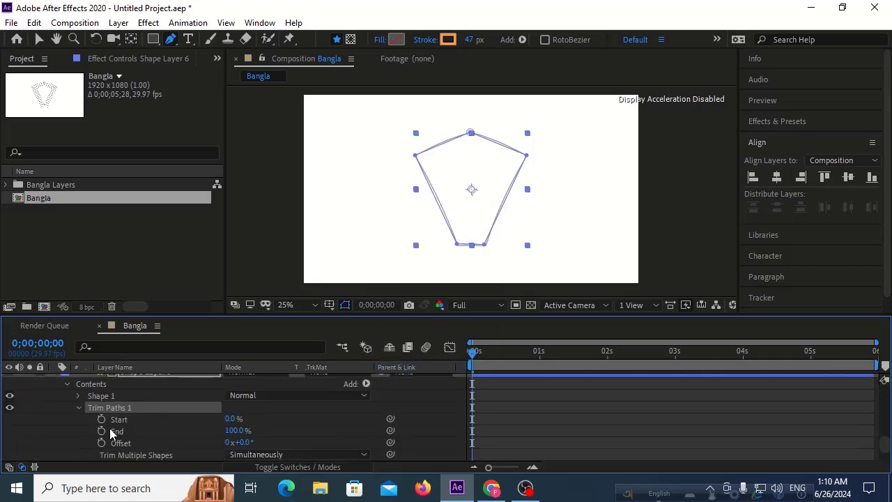
# - Keyframe the Start value of Shape Layer 6's Trim Paths from 100% at 0;00;00;00 to 0% at 0;00;00;14
pyautogui.click(104, 430)
pyautogui.scroll(4, 112, 430)
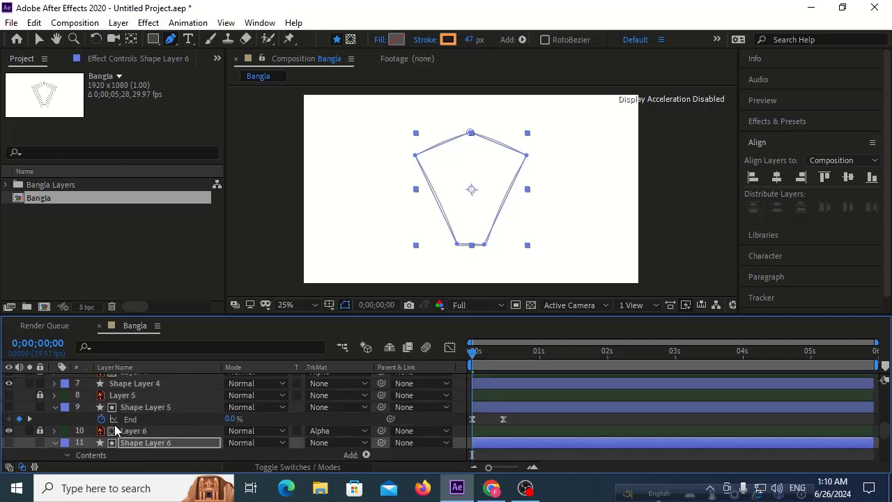
pyautogui.scroll(-3, 138, 439)
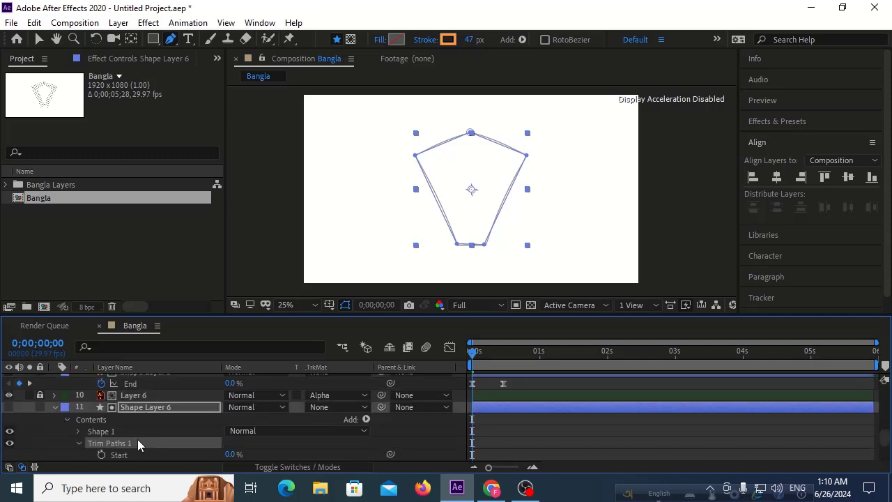
pyautogui.click(102, 454)
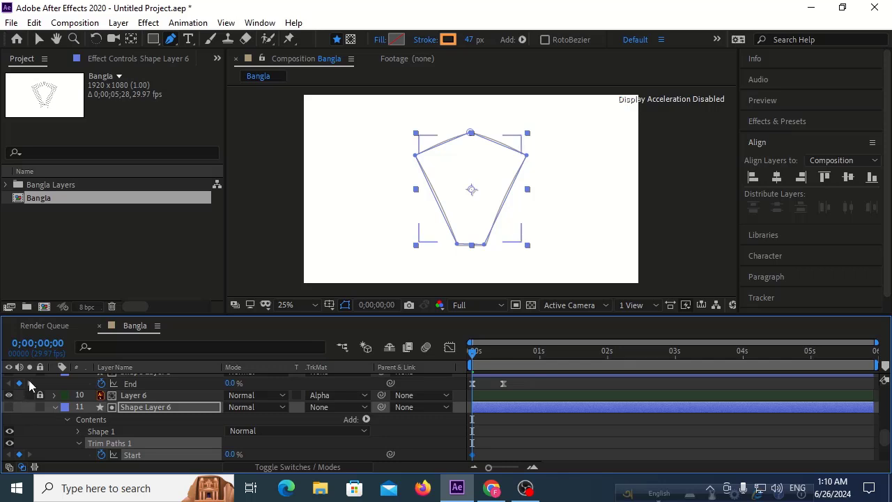
pyautogui.click(29, 384)
pyautogui.scroll(-4, 59, 412)
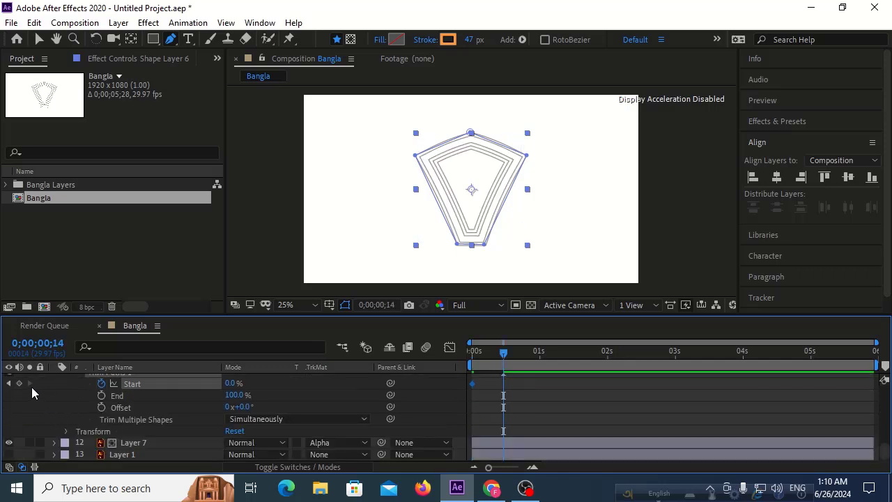
pyautogui.click(8, 385)
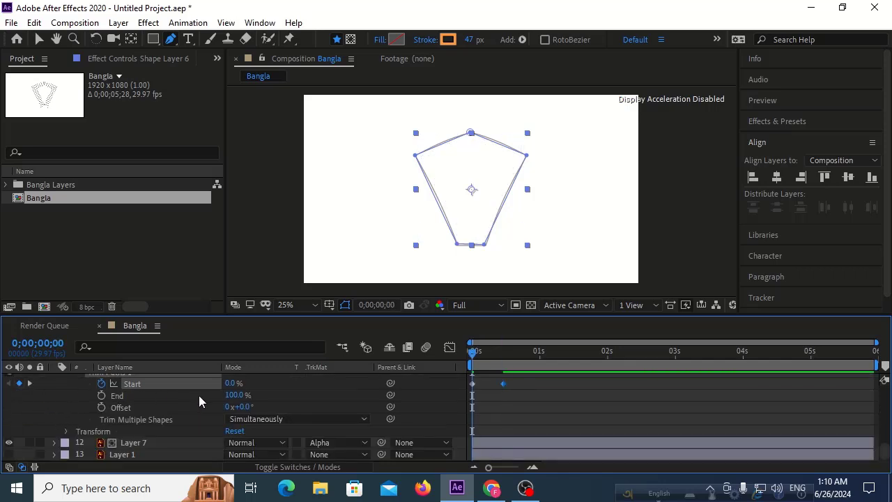
pyautogui.moveTo(228, 384); pyautogui.dragTo(421, 390)
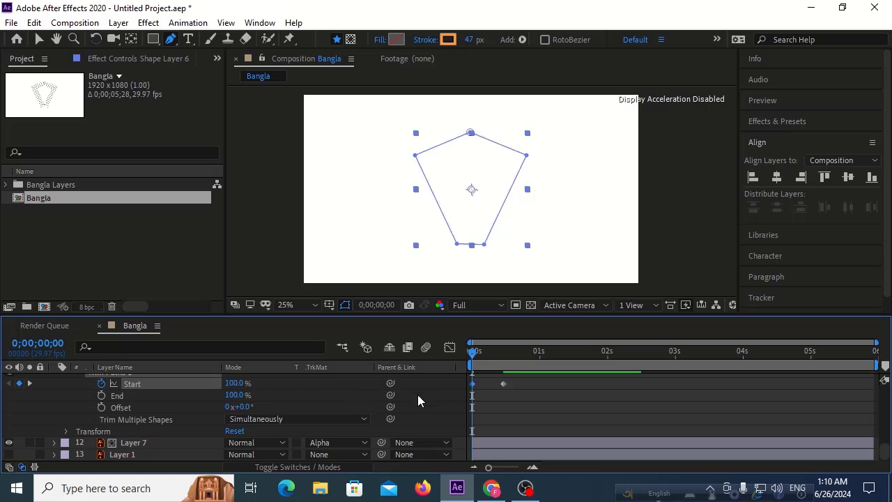
# - Apply Easy Ease to both Start keyframes of Shape Layer 6 and collapse the layer to its keyframed property
pyautogui.scroll(1, 349, 415)
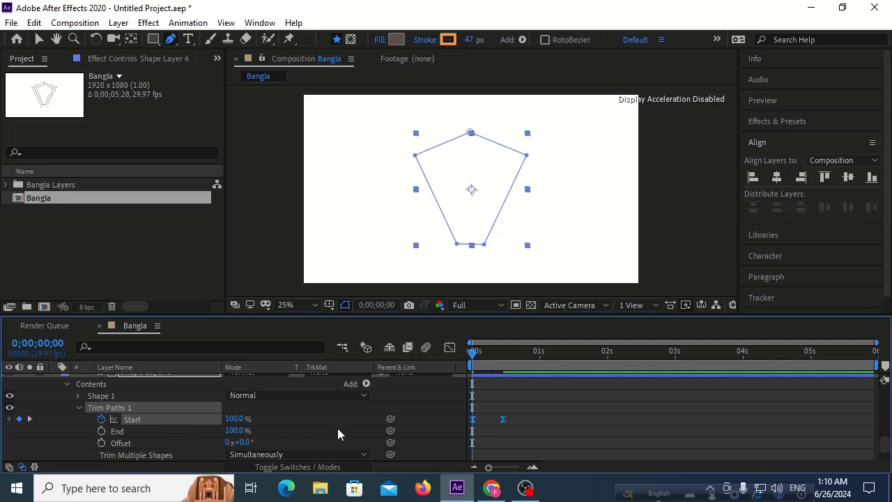
pyautogui.scroll(3, 343, 423)
pyautogui.scroll(-3, 342, 420)
pyautogui.scroll(3, 281, 420)
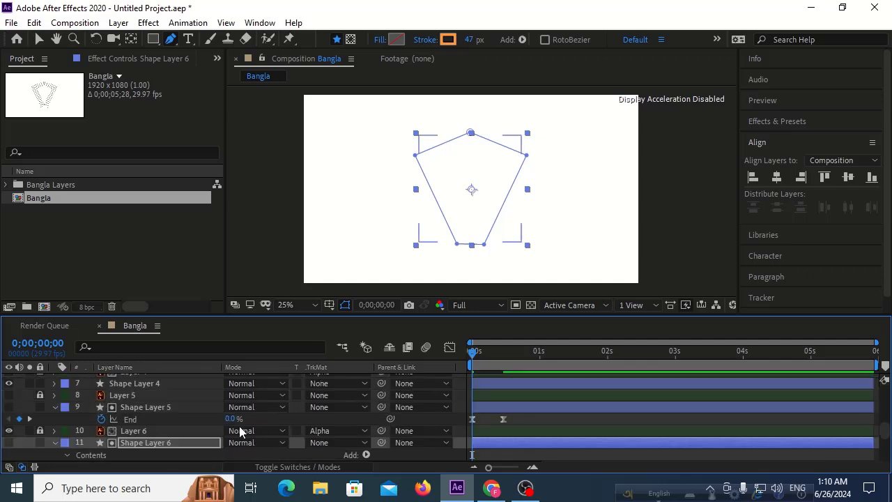
pyautogui.press('u')
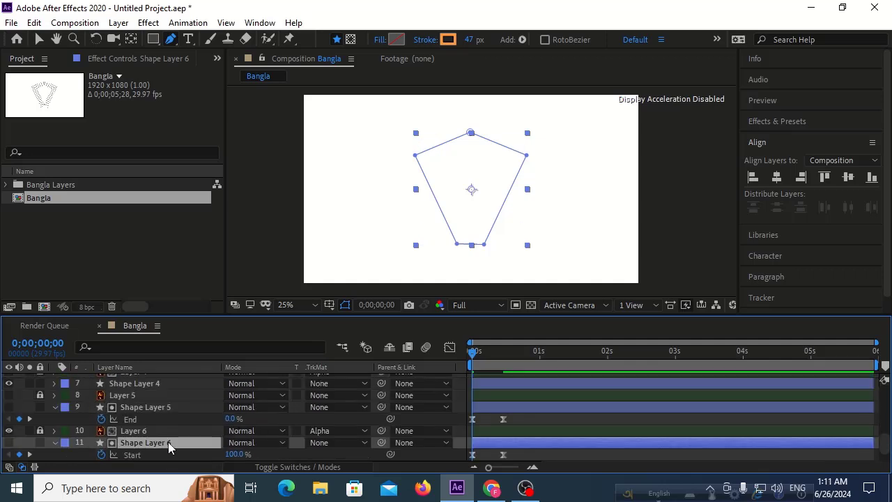
# - Give Layer 7 the dark green label colour and lock it
pyautogui.scroll(-1, 168, 440)
pyautogui.click(154, 444)
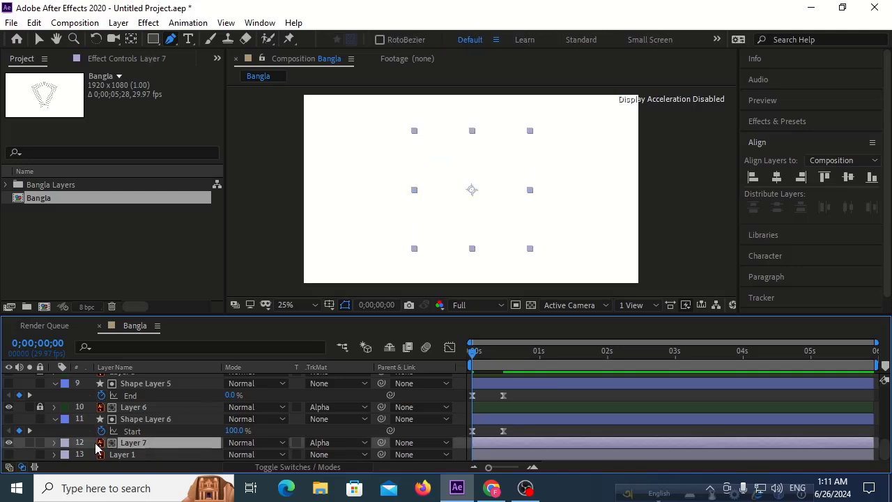
pyautogui.click(63, 443)
pyautogui.click(80, 442)
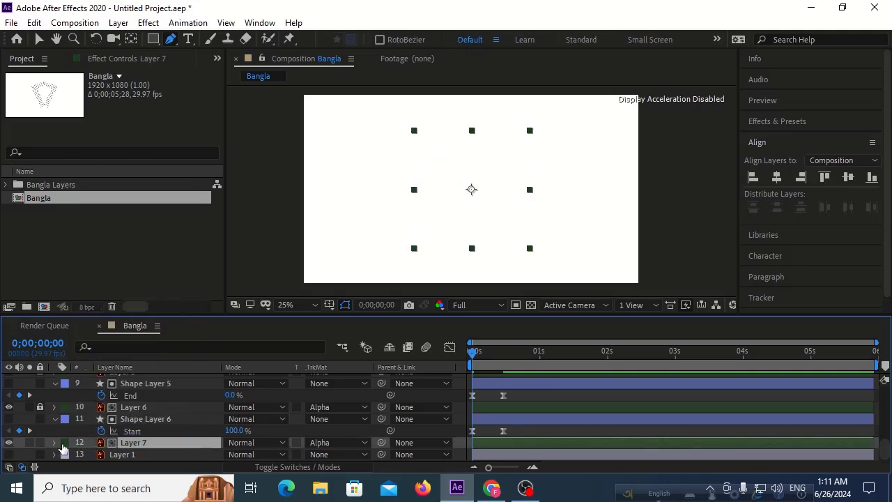
pyautogui.click(40, 443)
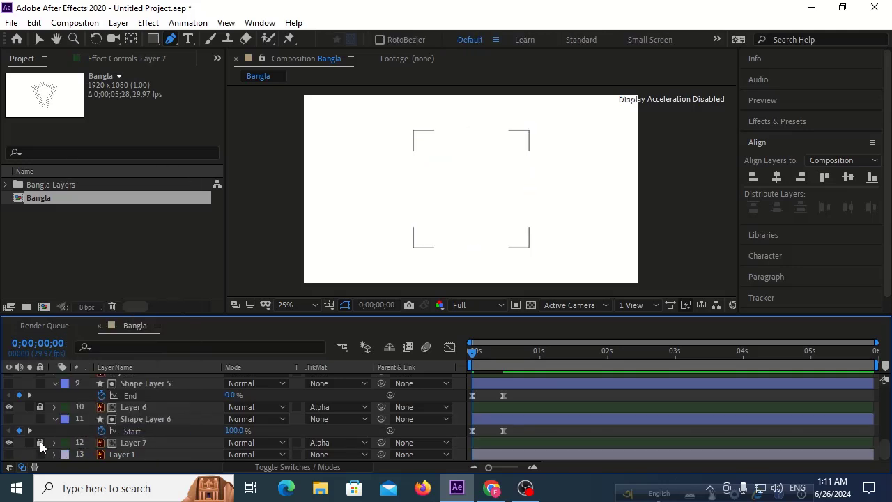
# - Preview the logo reveal animation and move the current time to 0;00;00;19
pyautogui.click(127, 454)
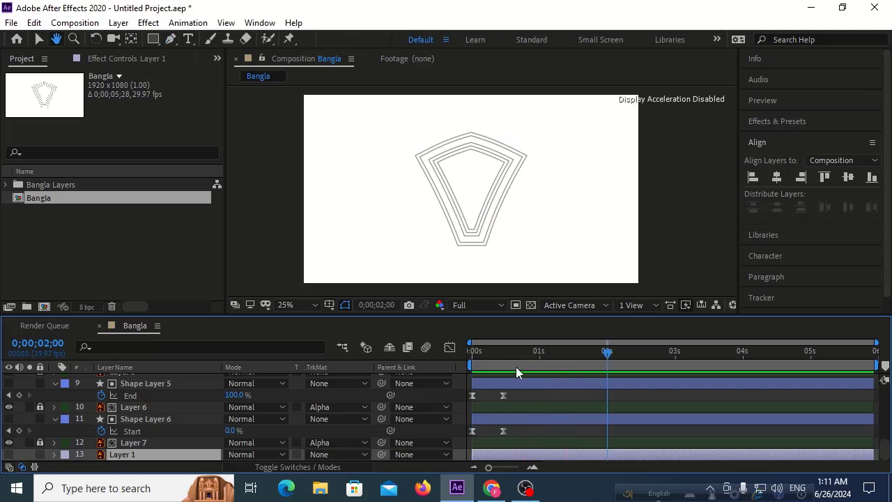
pyautogui.moveTo(516, 366)
pyautogui.mouseDown()
pyautogui.moveTo(506, 354)
pyautogui.moveTo(484, 358)
pyautogui.moveTo(515, 359)
pyautogui.mouseUp()
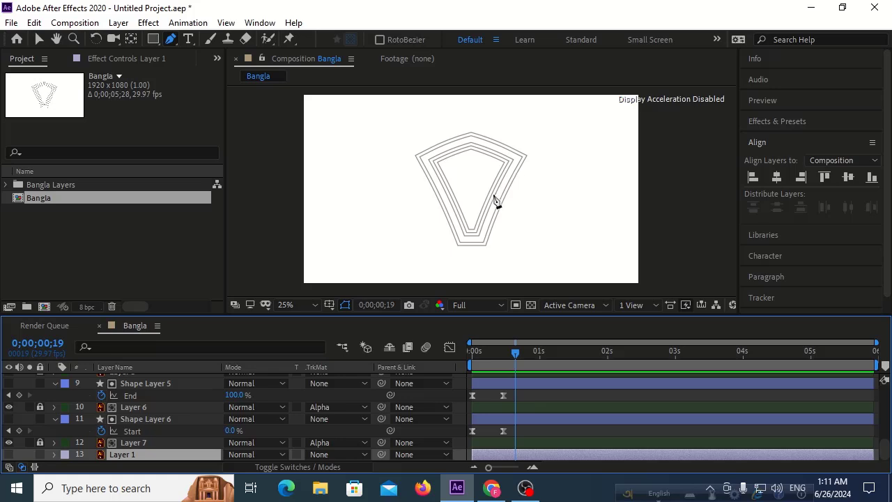
# - Unlock Layer 5 and turn its visibility on
pyautogui.scroll(1, 118, 433)
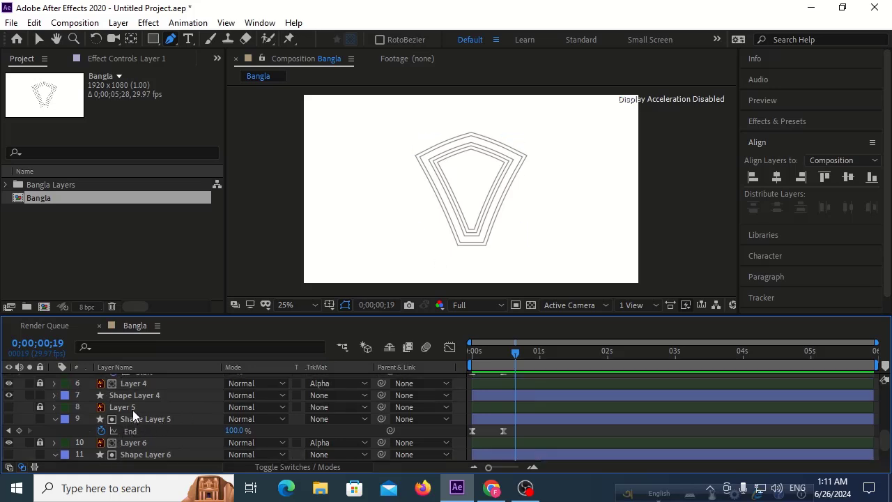
pyautogui.click(133, 409)
pyautogui.click(40, 408)
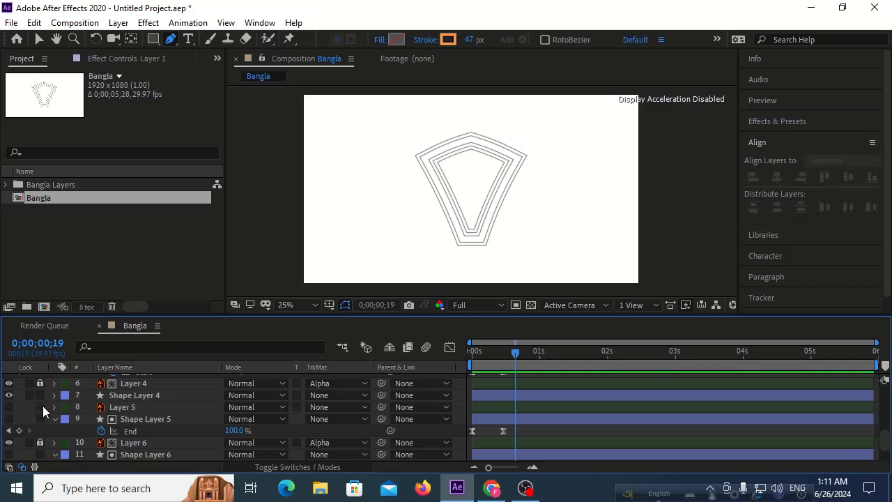
pyautogui.click(119, 407)
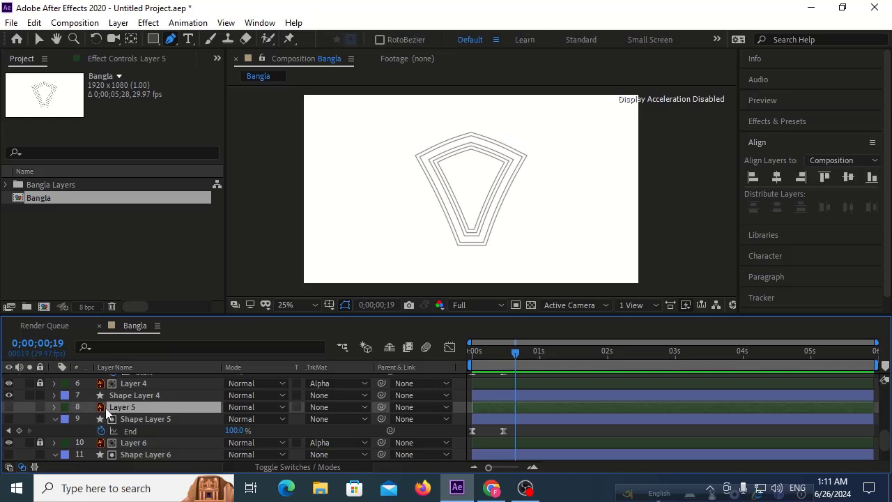
pyautogui.click(126, 395)
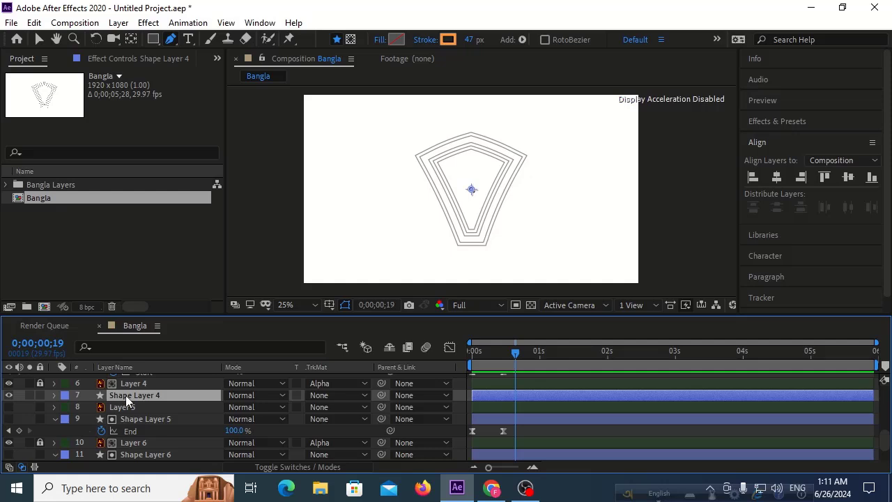
pyautogui.click(129, 408)
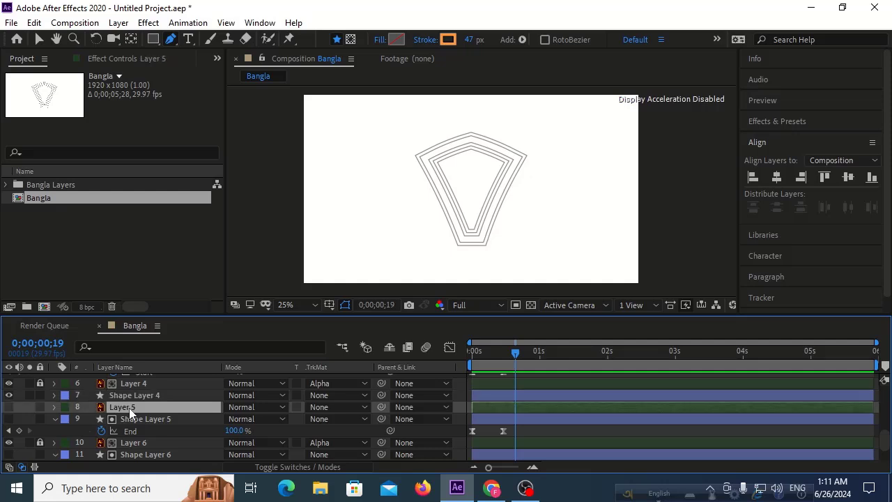
pyautogui.click(9, 408)
pyautogui.click(9, 408)
pyautogui.click(9, 408)
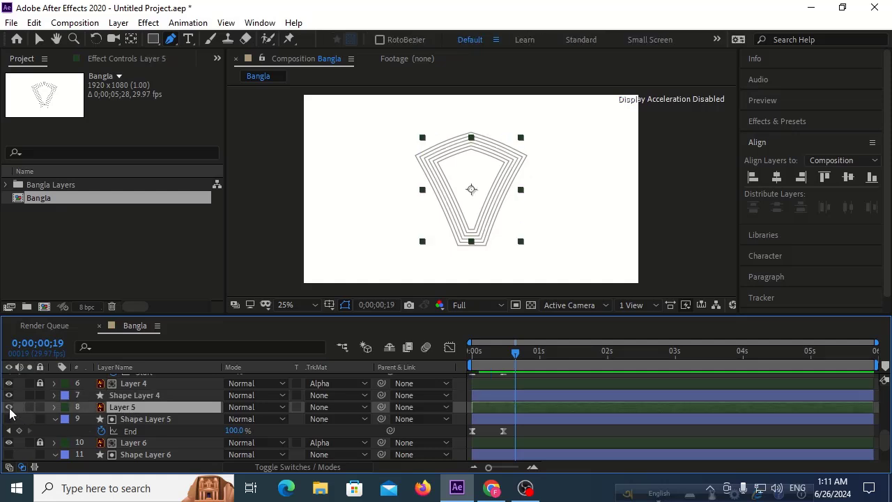
pyautogui.click(9, 408)
pyautogui.click(9, 408)
pyautogui.click(322, 407)
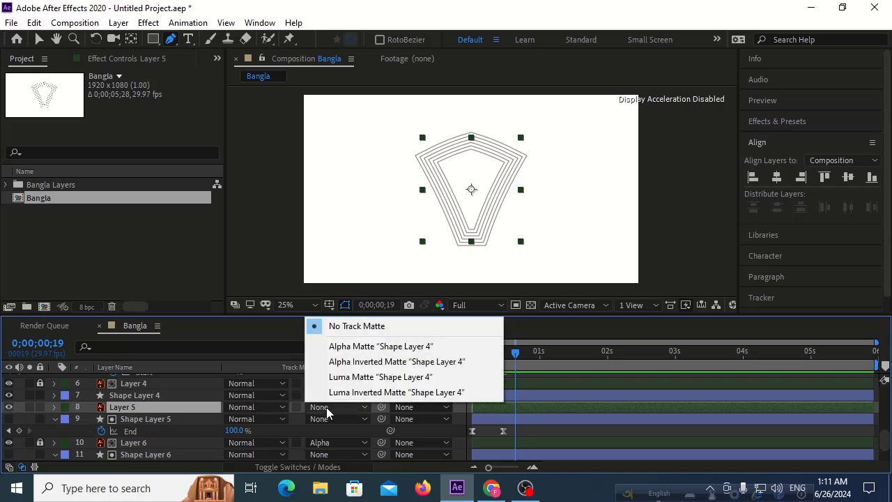
pyautogui.click(342, 347)
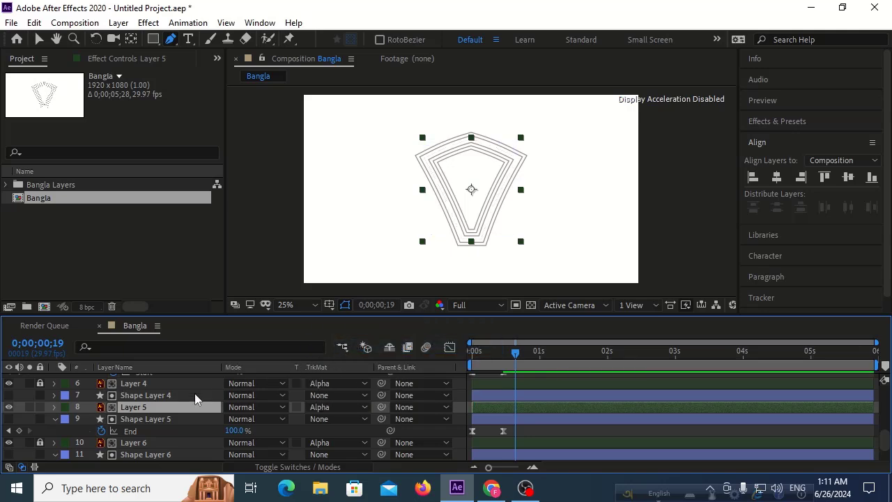
pyautogui.hotkey('ctrl', 'Up')
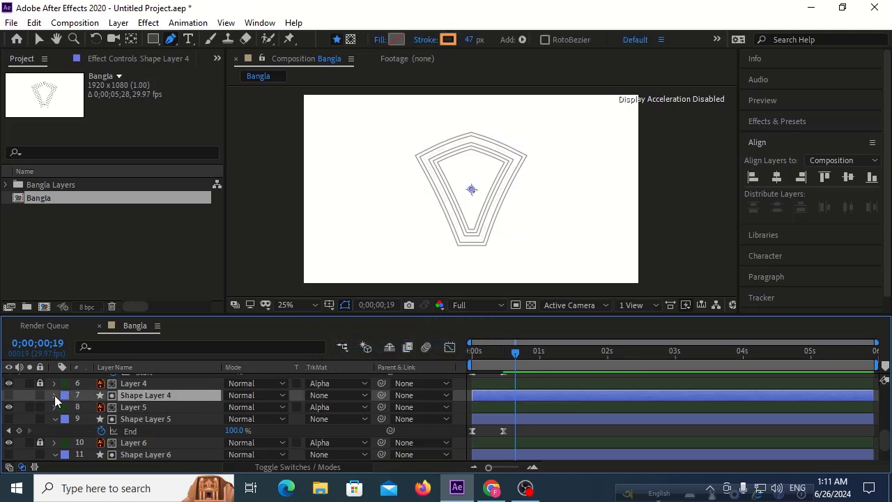
pyautogui.click(54, 395)
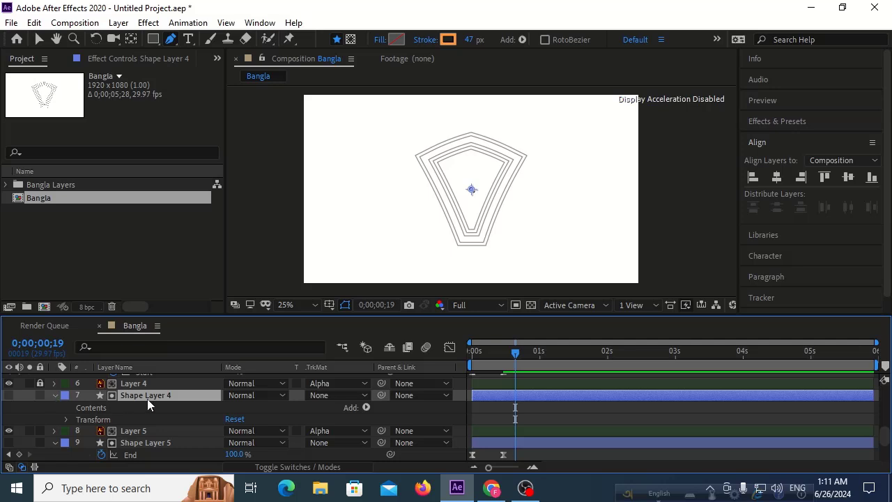
pyautogui.click(333, 430)
pyautogui.click(339, 350)
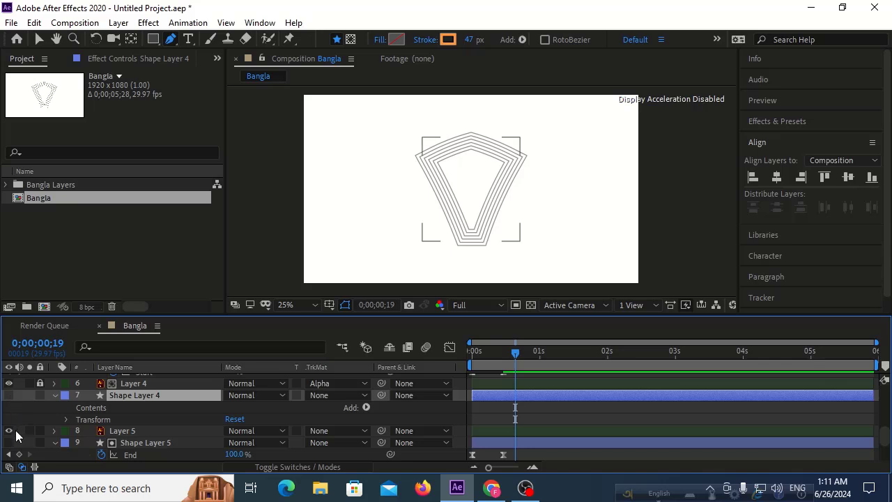
# - Toggle the visibility of Shape Layer 4 and Layer 5 to identify which logo outline belongs to Layer 5
pyautogui.click(9, 395)
pyautogui.click(9, 395)
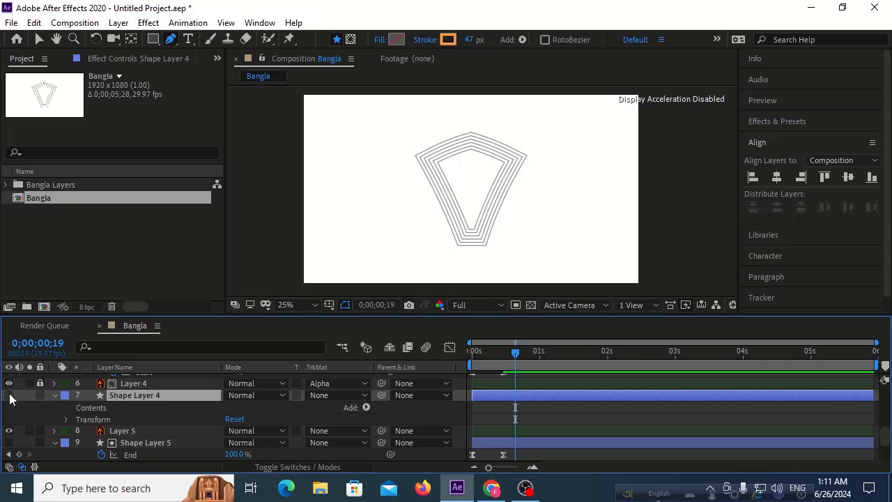
pyautogui.click(9, 432)
pyautogui.click(8, 432)
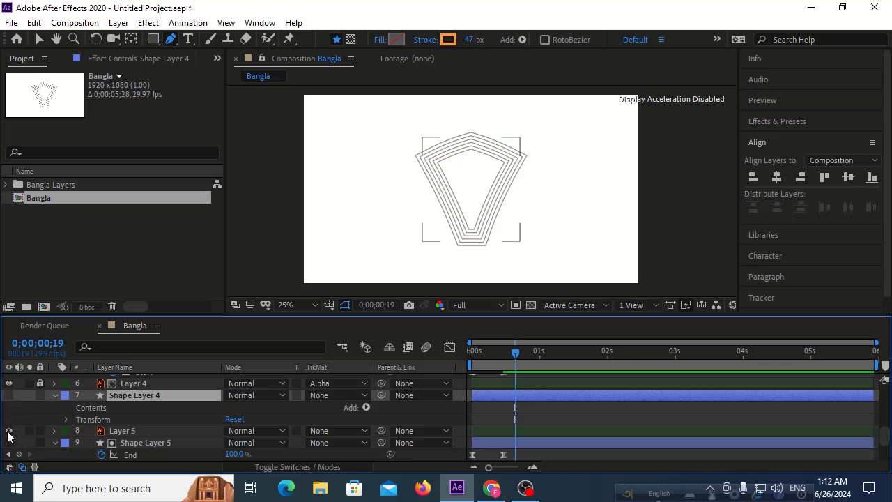
pyautogui.click(118, 430)
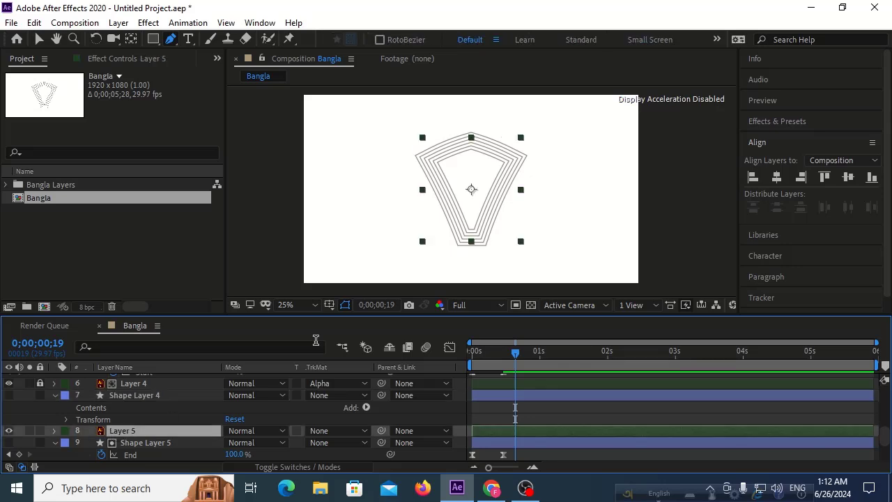
pyautogui.click(8, 431)
pyautogui.click(8, 431)
# - Start a pen path in Shape Layer 4 along Layer 5's outline, from the top apex to the upper-right corner
pyautogui.press('/')
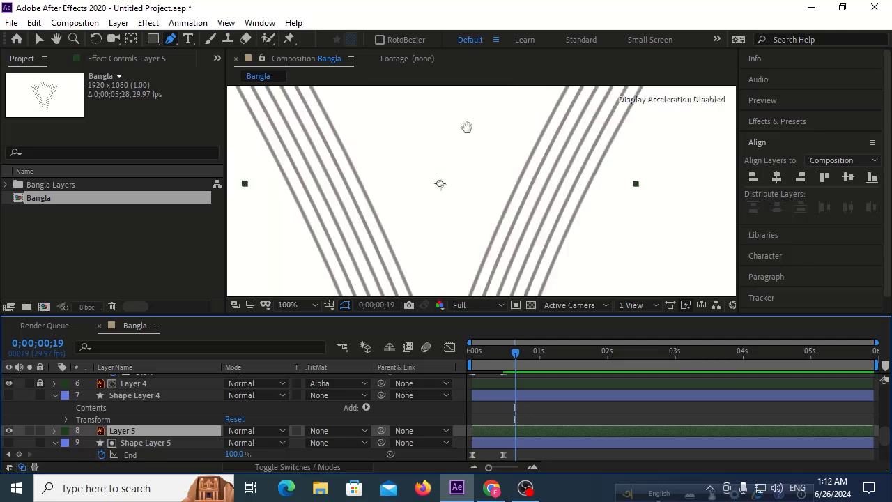
pyautogui.press('h')
pyautogui.moveTo(466, 127); pyautogui.dragTo(460, 320)
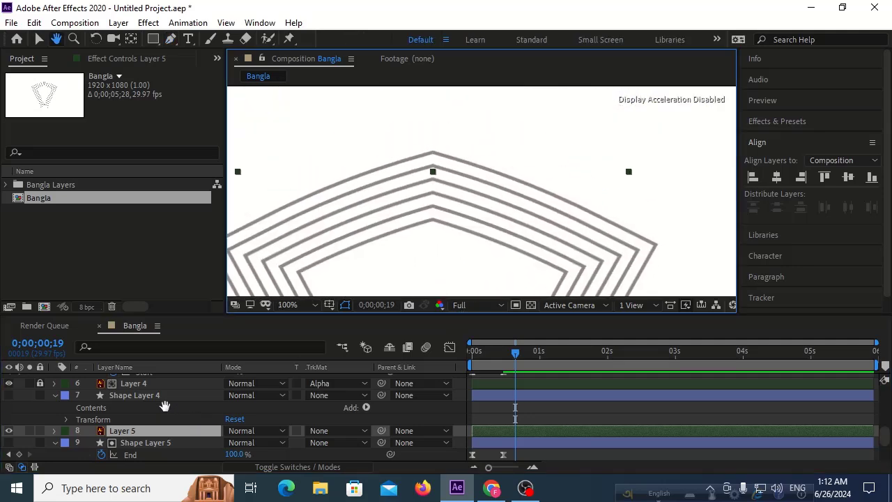
pyautogui.press('g')
pyautogui.click(162, 396)
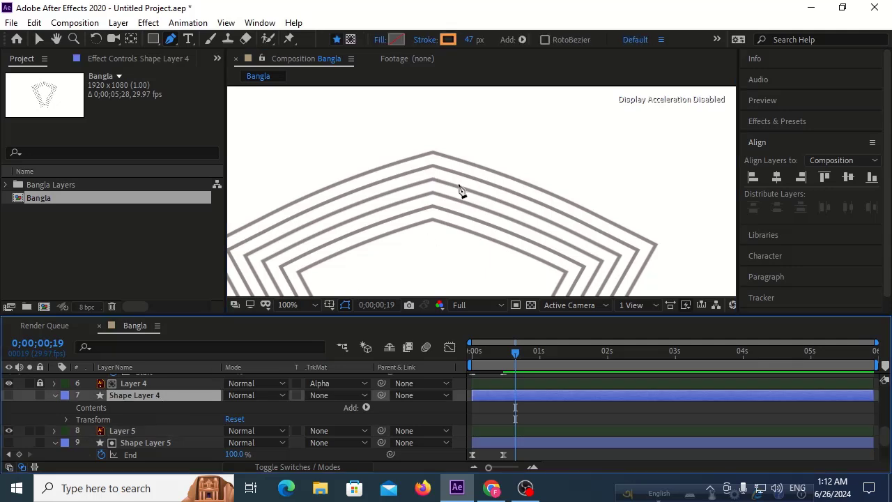
pyautogui.click(432, 180)
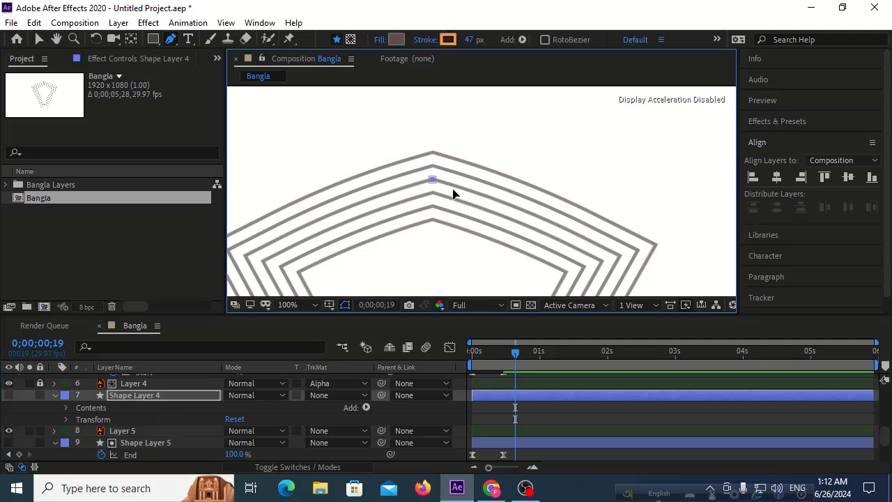
pyautogui.click(619, 256)
# - Make Shape Layer 4 visible and extend its path down to the lower-right corner of Layer 5's outline
pyautogui.press('h')
pyautogui.moveTo(620, 260); pyautogui.dragTo(607, 137)
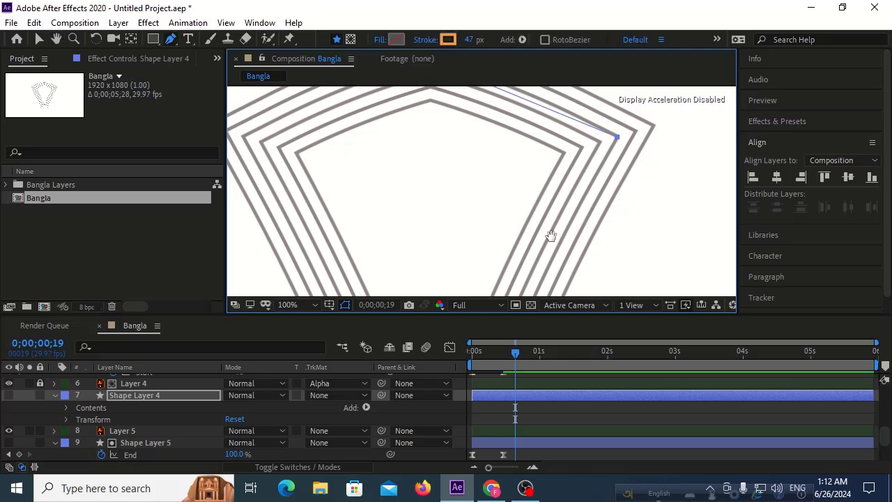
pyautogui.moveTo(550, 237); pyautogui.dragTo(570, 66)
pyautogui.moveTo(498, 256); pyautogui.dragTo(500, 240)
pyautogui.press('g')
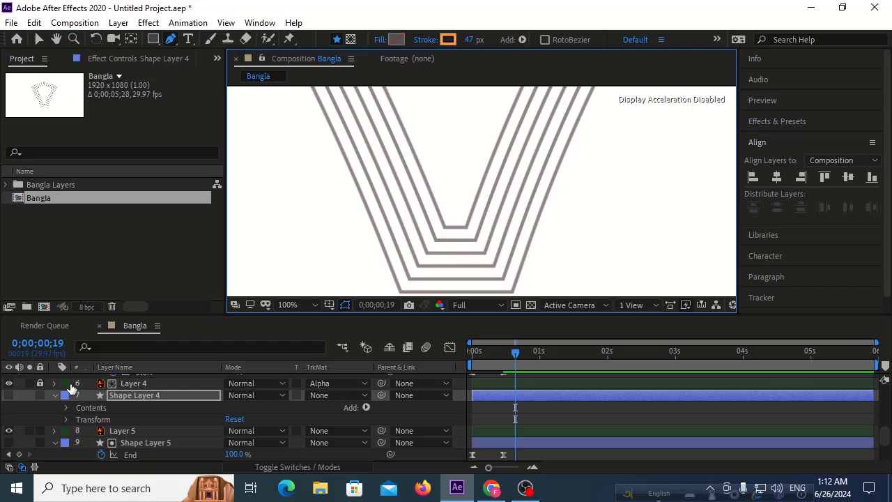
pyautogui.click(9, 395)
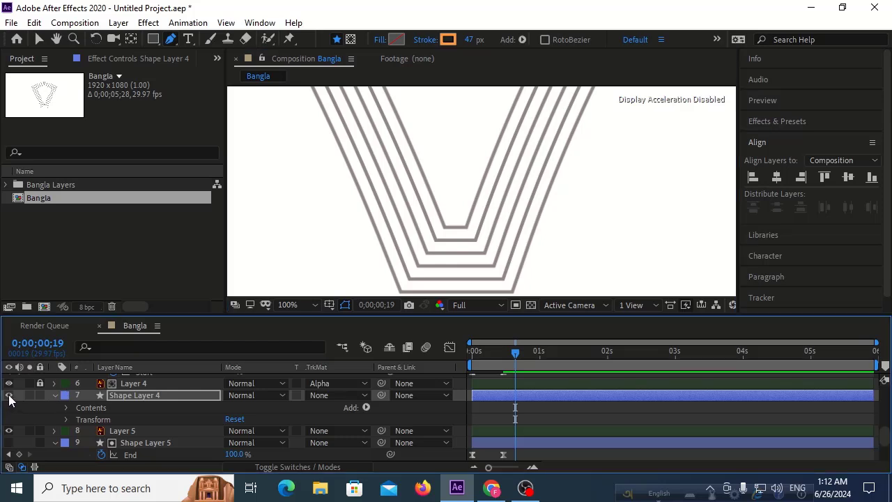
pyautogui.click(493, 266)
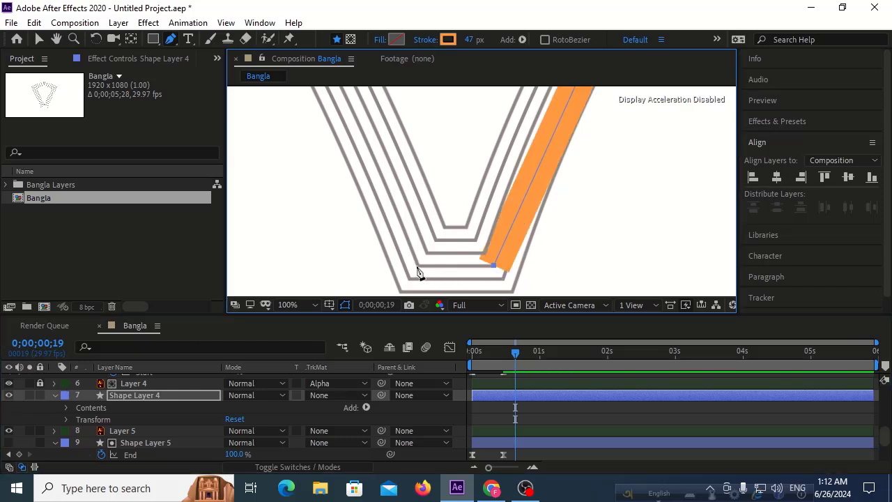
# - Continue Shape Layer 4's path through the lower-left and upper-left corners of Layer 5's outline and close it at the top apex
pyautogui.press('space')
pyautogui.moveTo(365, 104); pyautogui.dragTo(424, 272)
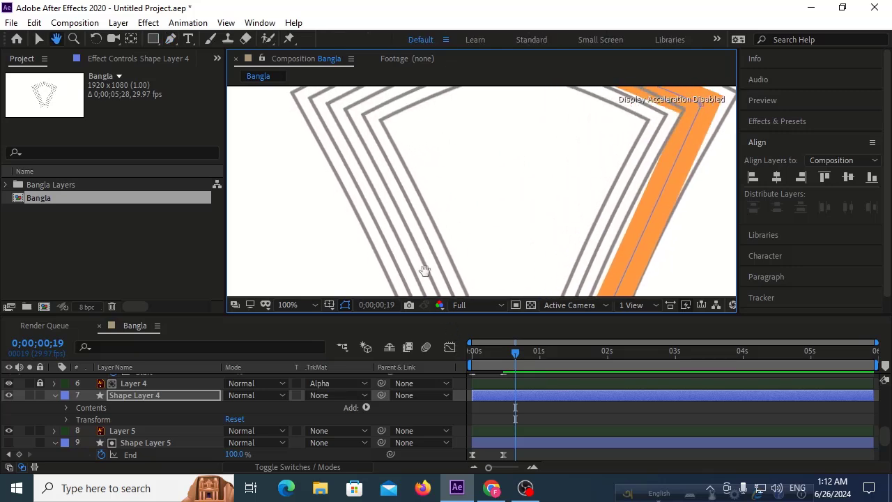
pyautogui.click(327, 105)
pyautogui.moveTo(376, 153); pyautogui.dragTo(335, 206)
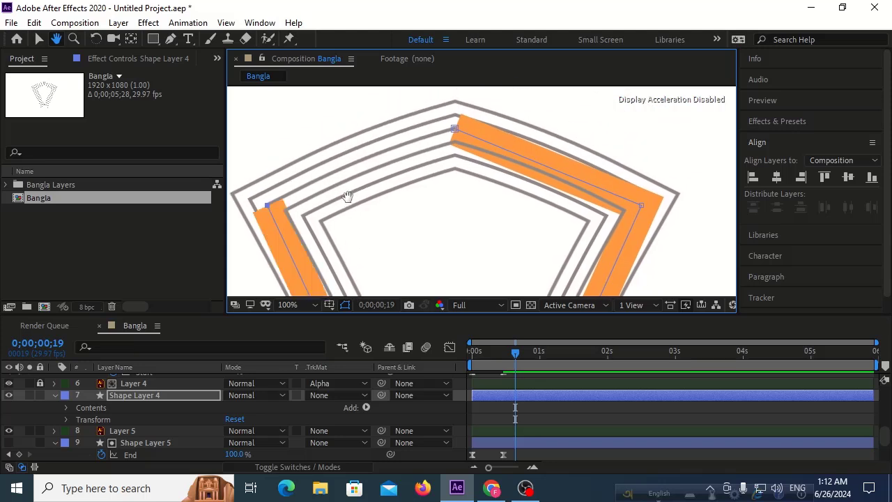
pyautogui.click(454, 130)
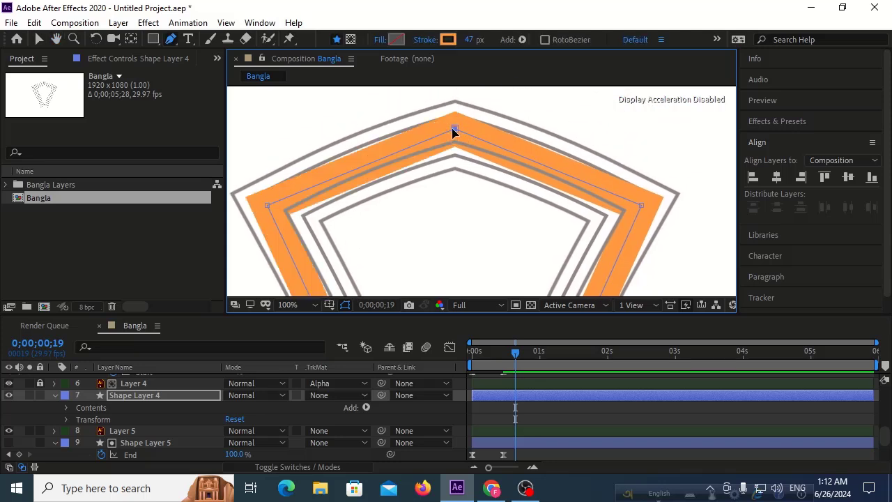
# - Set Layer 5's track matte to Alpha Matte "Shape Layer 4" and add Trim Paths to Shape Layer 4
pyautogui.click(174, 432)
pyautogui.click(325, 430)
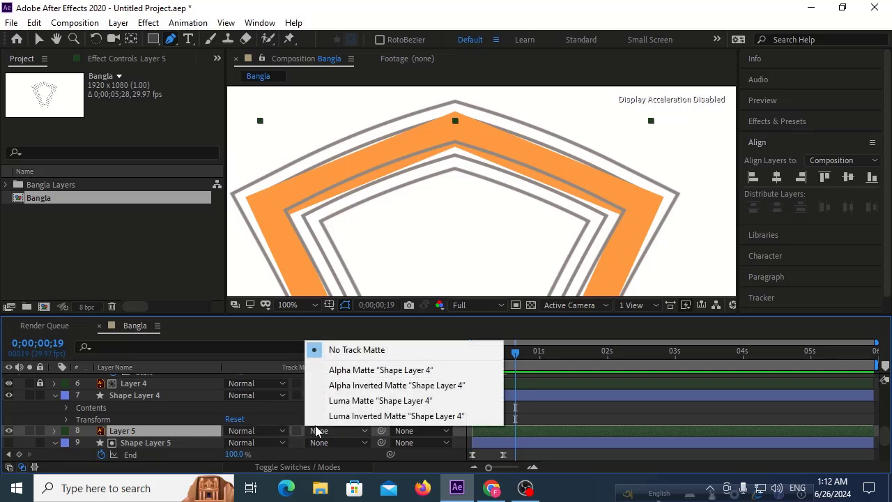
pyautogui.click(347, 370)
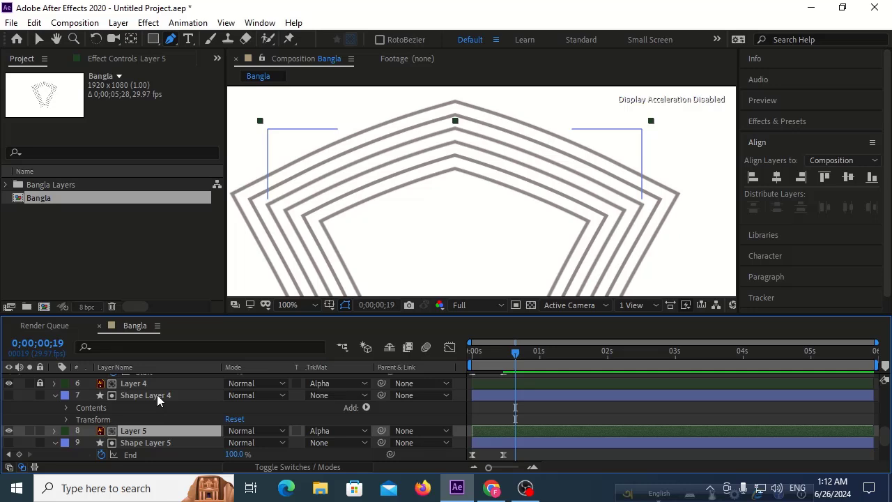
pyautogui.click(366, 408)
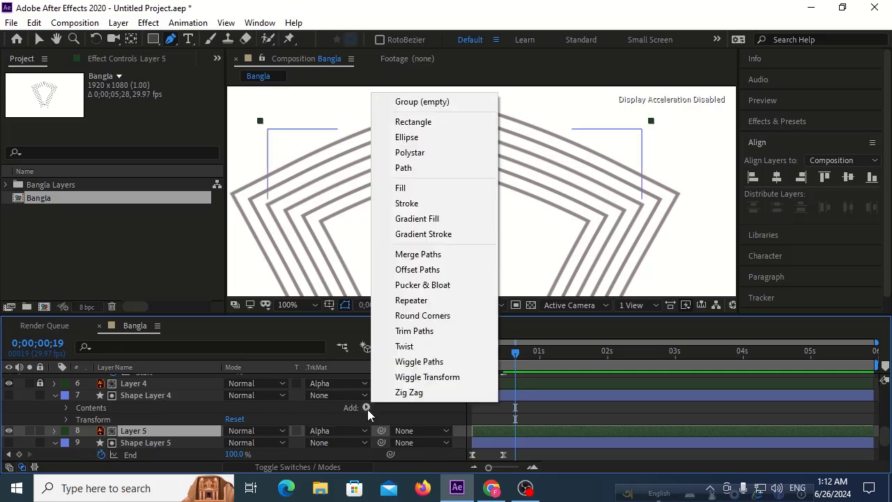
pyautogui.click(413, 331)
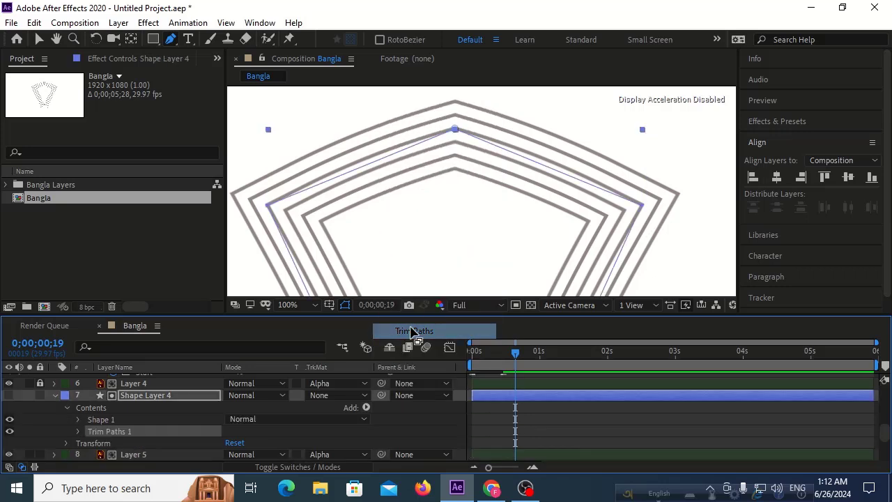
pyautogui.click(77, 432)
# - Keyframe Shape Layer 4's Trim Paths End from 0% at 0;00;00;00 to 100% at 0;00;00;14 with Easy Ease
pyautogui.scroll(-2, 293, 419)
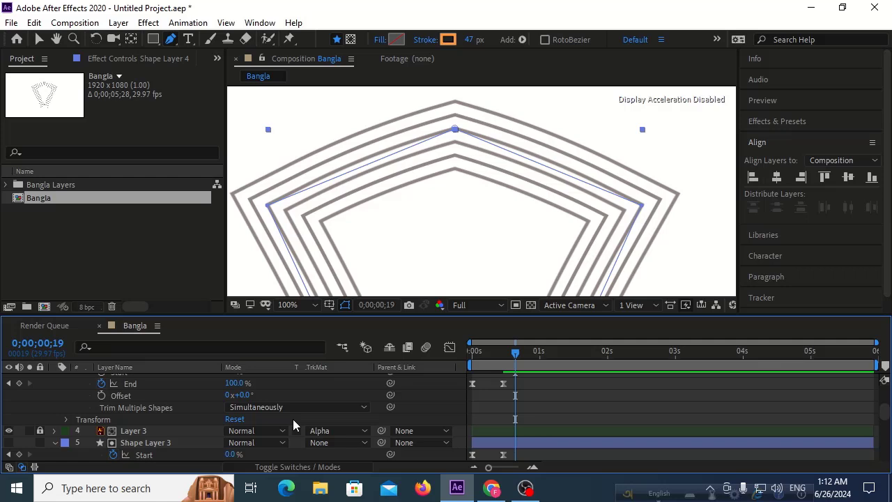
pyautogui.scroll(-1, 293, 419)
pyautogui.click(8, 419)
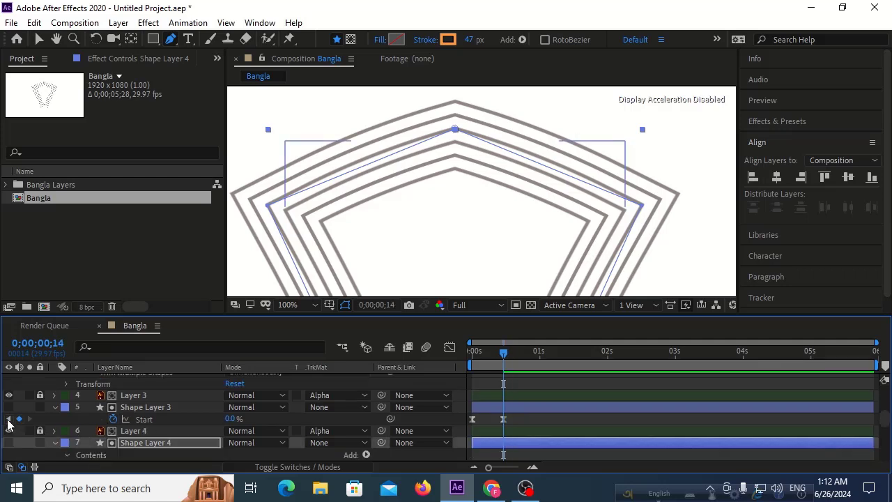
pyautogui.scroll(-2, 129, 432)
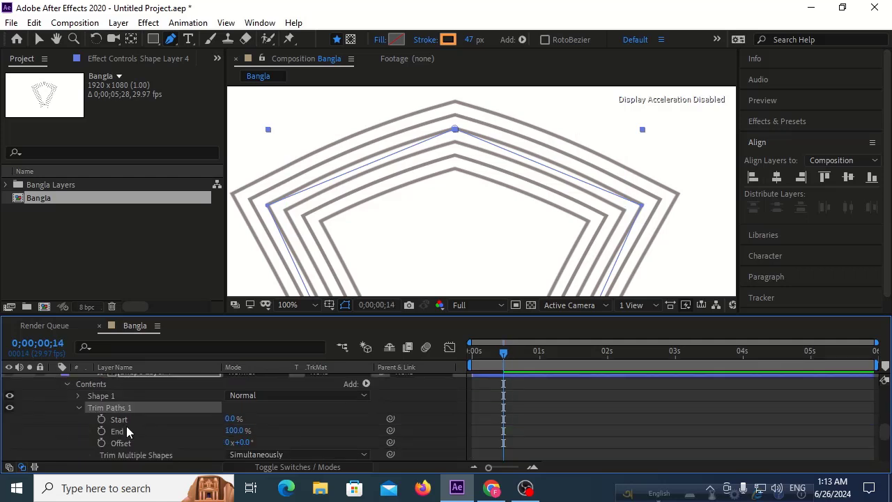
pyautogui.click(101, 431)
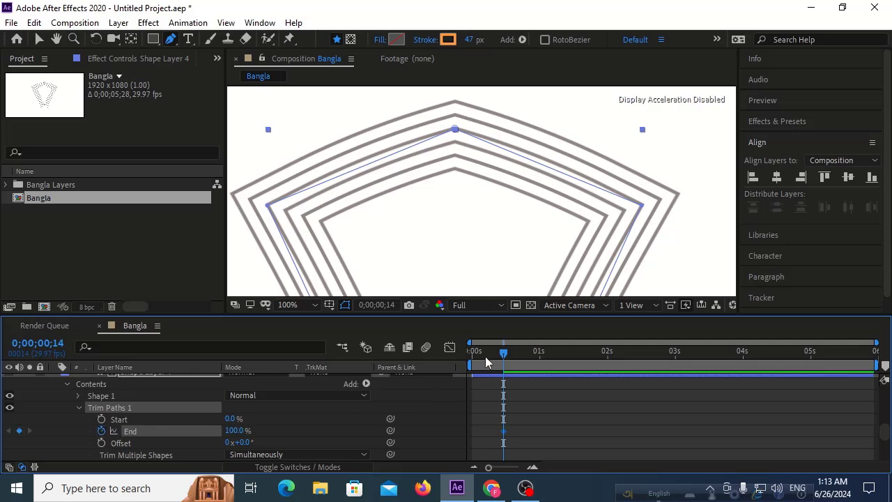
pyautogui.moveTo(485, 356); pyautogui.dragTo(385, 370)
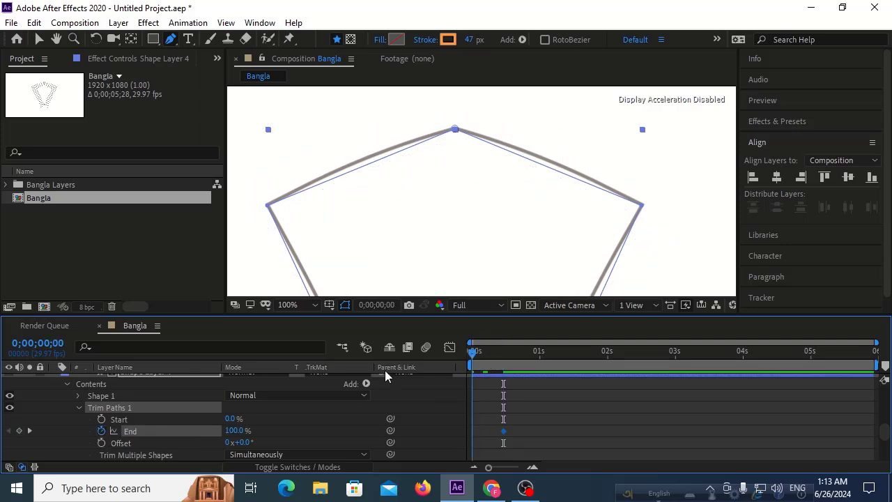
pyautogui.click(19, 431)
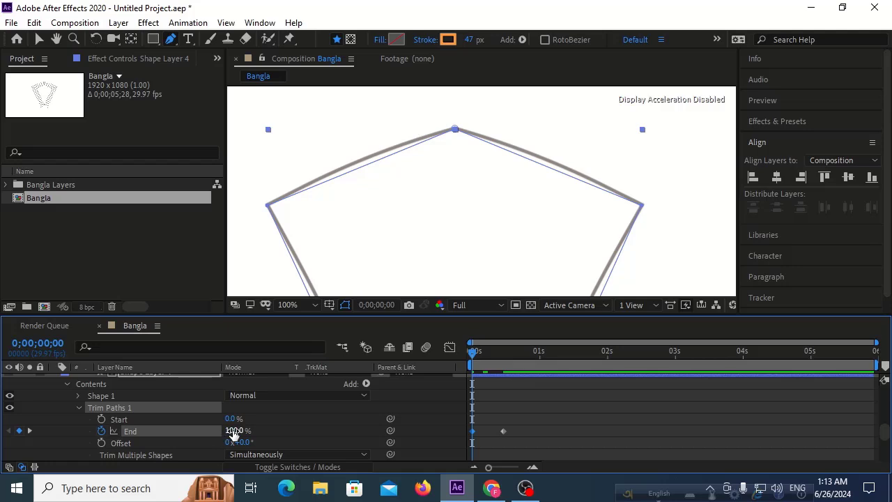
pyautogui.moveTo(234, 432); pyautogui.dragTo(147, 438)
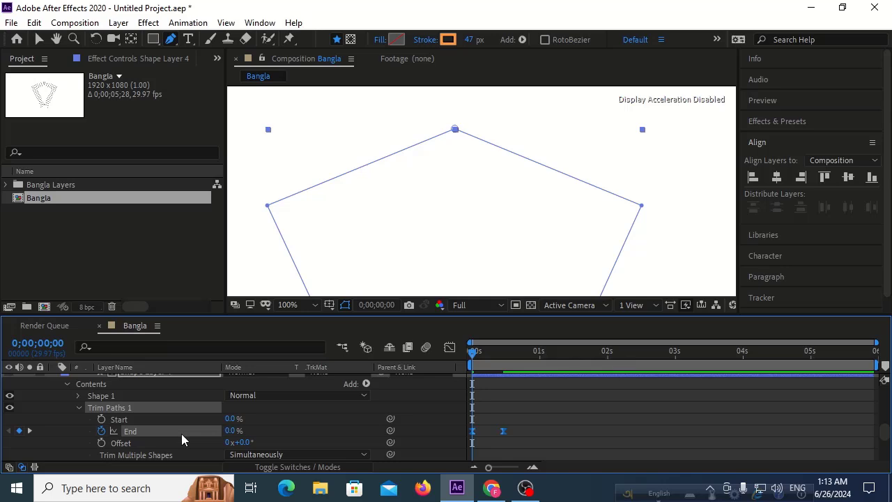
# - Collapse Shape Layer 4 to show only its keyframed properties
pyautogui.scroll(1, 189, 419)
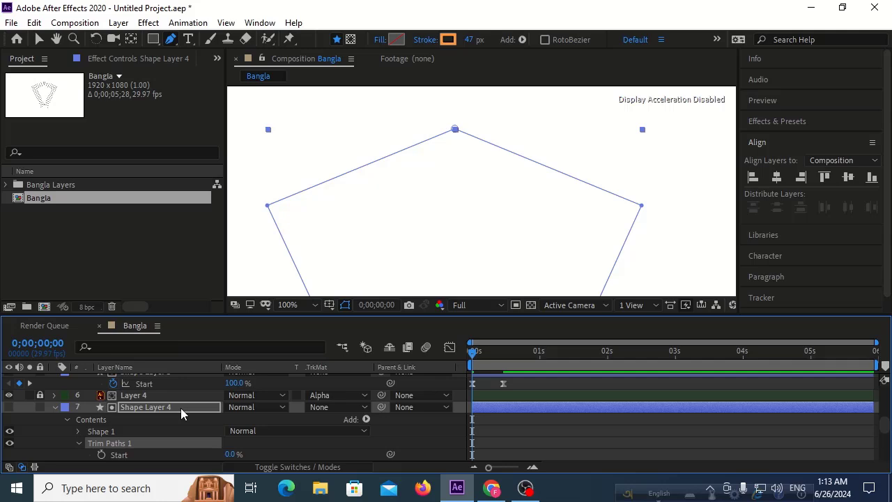
pyautogui.click(180, 408)
pyautogui.press('u')
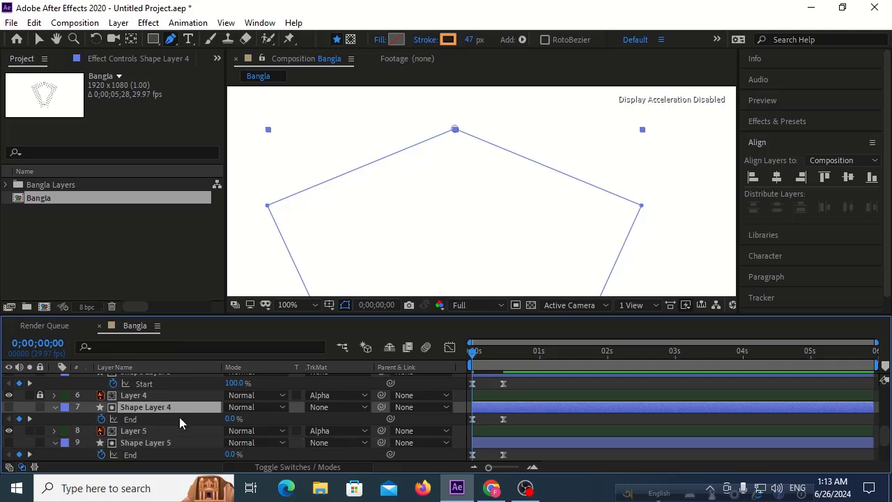
# - Add Trim Paths Start keyframes to Shape Layer 5 at 0;00;00;00 and 0;00;00;14, and remove its End keyframes
pyautogui.scroll(-1, 155, 443)
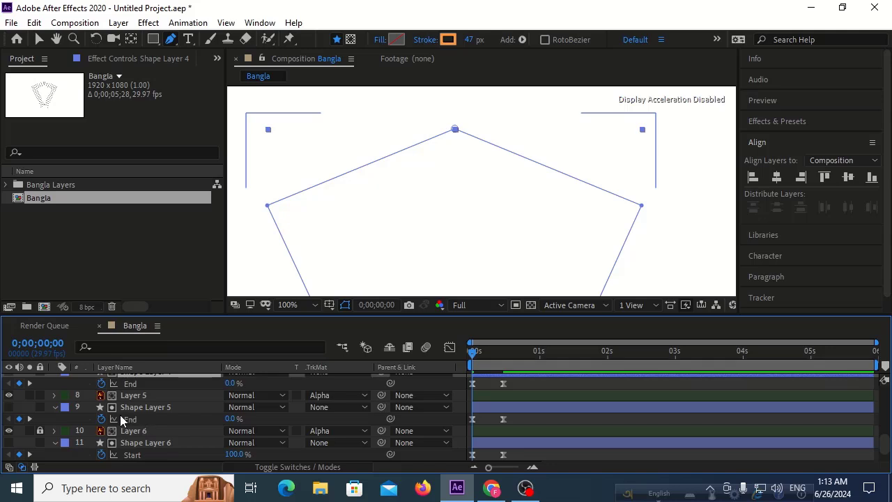
pyautogui.click(55, 407)
pyautogui.click(55, 407)
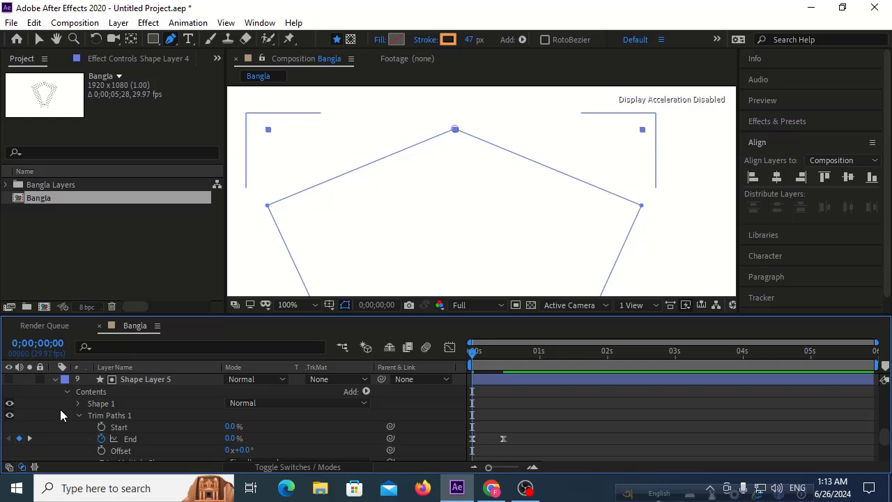
pyautogui.click(102, 426)
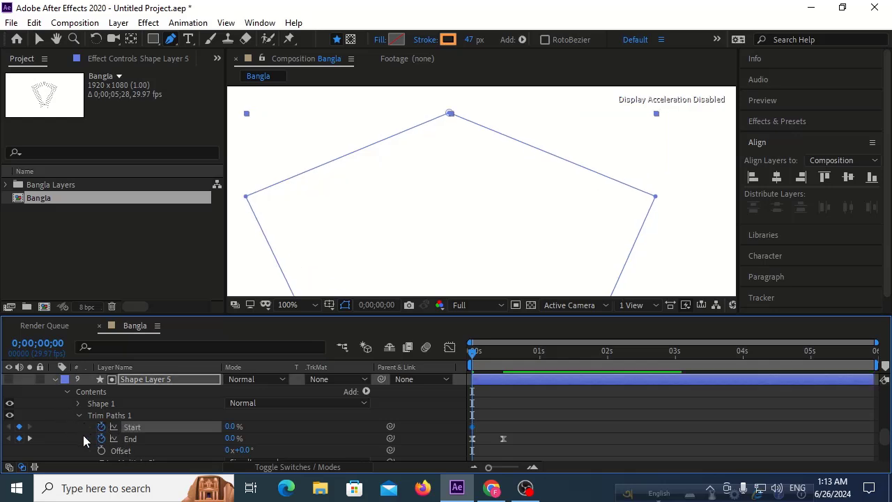
pyautogui.click(29, 438)
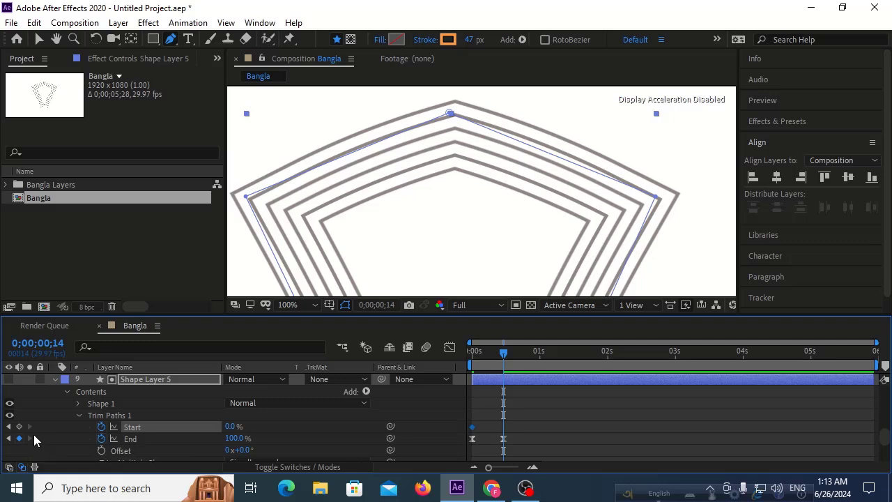
pyautogui.click(19, 426)
pyautogui.click(101, 440)
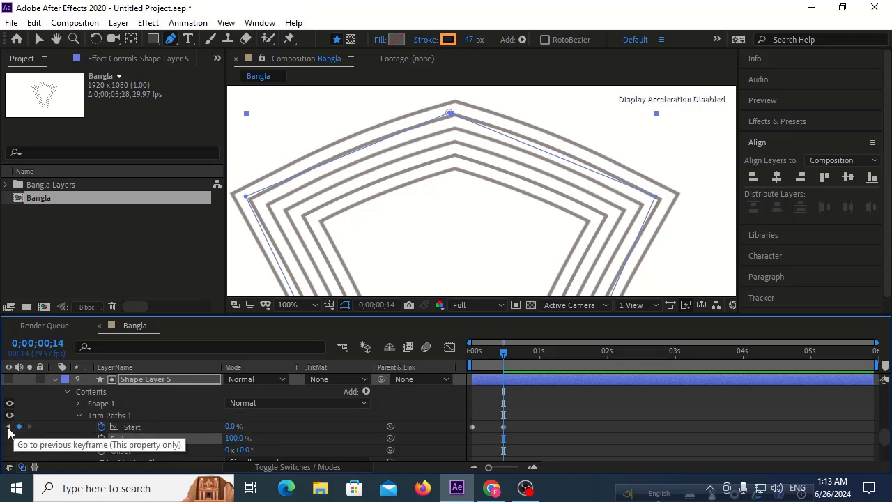
# - Set Shape Layer 5's Trim Paths Start to 100% at 0;00;00;00 and apply Easy Ease to both Start keyframes
pyautogui.click(8, 427)
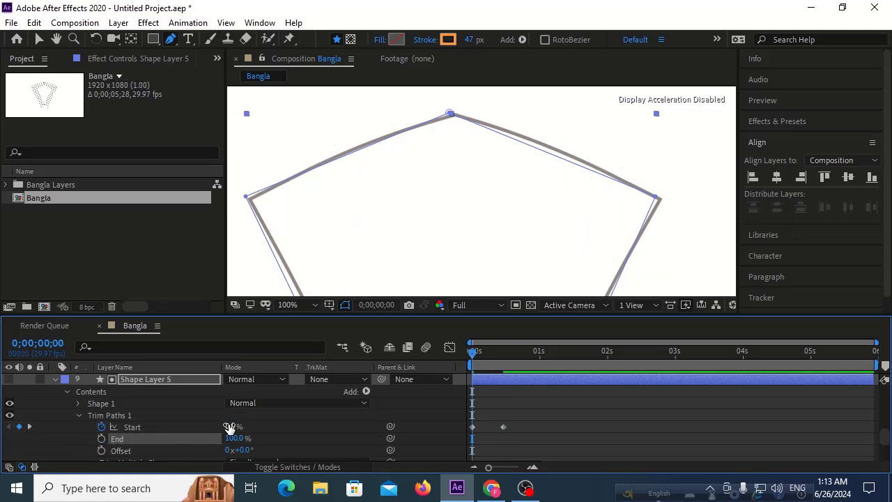
pyautogui.moveTo(230, 427); pyautogui.dragTo(426, 439)
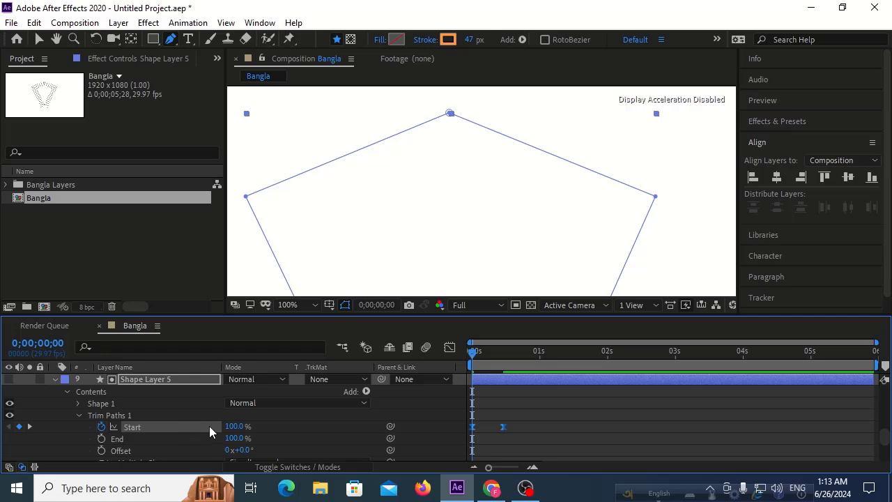
pyautogui.moveTo(473, 356)
pyautogui.mouseDown()
pyautogui.moveTo(525, 356)
pyautogui.moveTo(450, 363)
pyautogui.mouseUp()
# - Add Trim Paths End keyframes to Shape Layer 6 at 0;00;00;00 and 0;00;00;14, and remove its Start keyframes
pyautogui.scroll(-3, 158, 431)
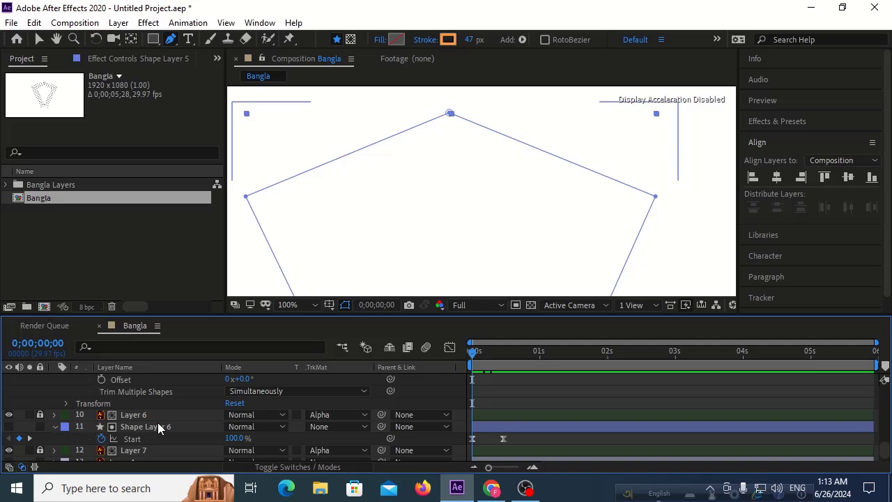
pyautogui.click(159, 427)
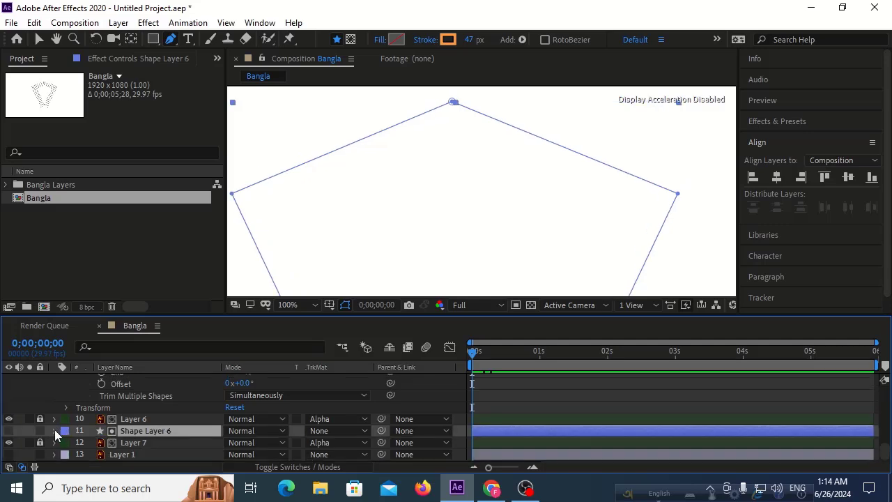
pyautogui.click(55, 426)
pyautogui.scroll(-2, 77, 439)
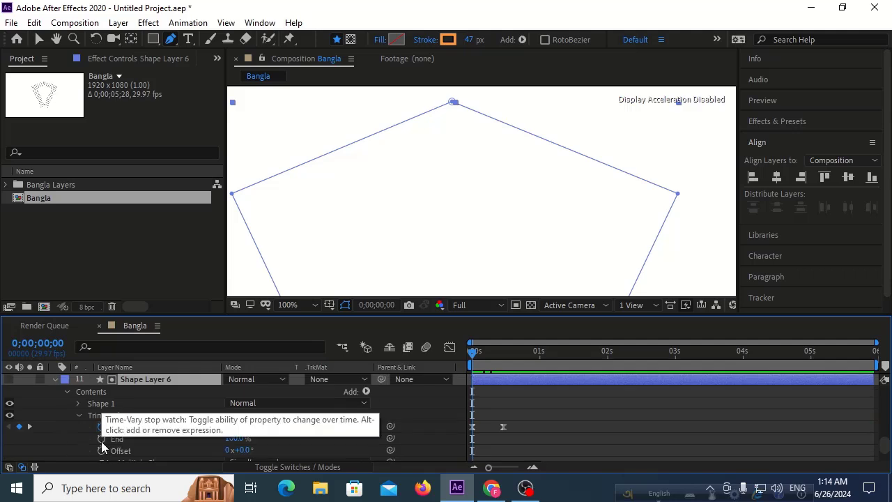
pyautogui.click(101, 439)
pyautogui.click(29, 427)
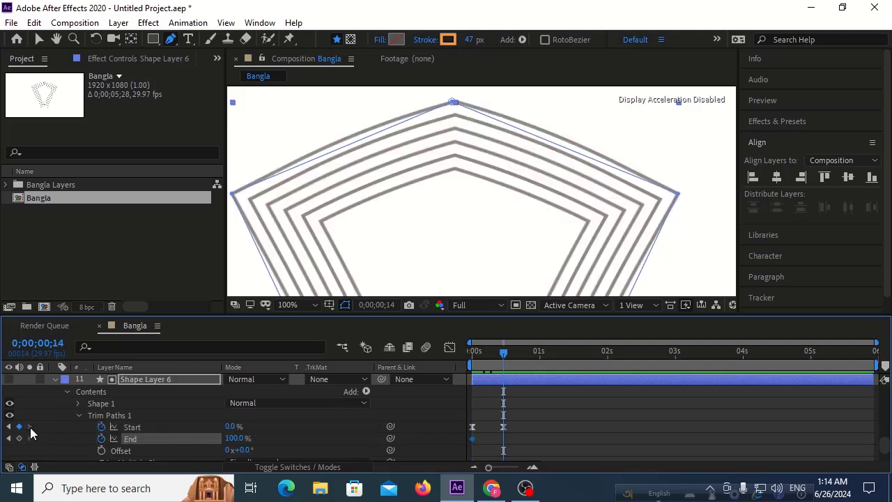
pyautogui.click(20, 438)
pyautogui.click(102, 426)
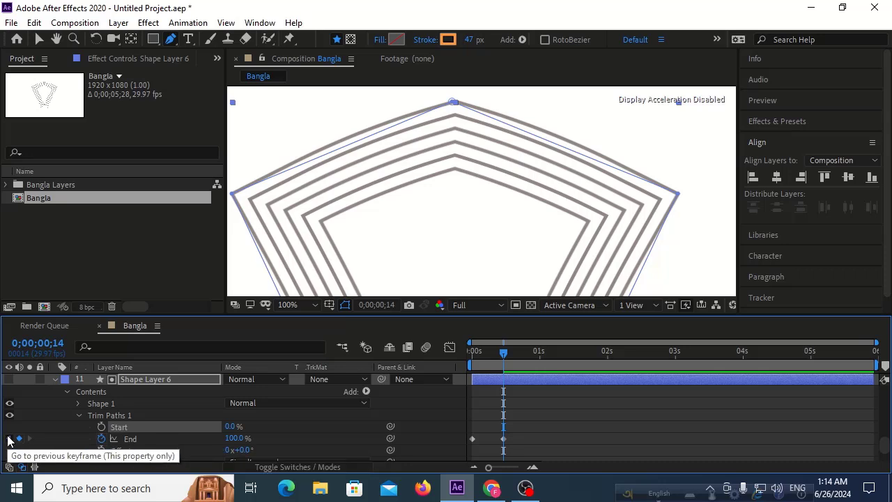
# - Set Shape Layer 6's Trim Paths End to 0% at 0;00;00;00 and apply Easy Ease to both End keyframes
pyautogui.click(9, 439)
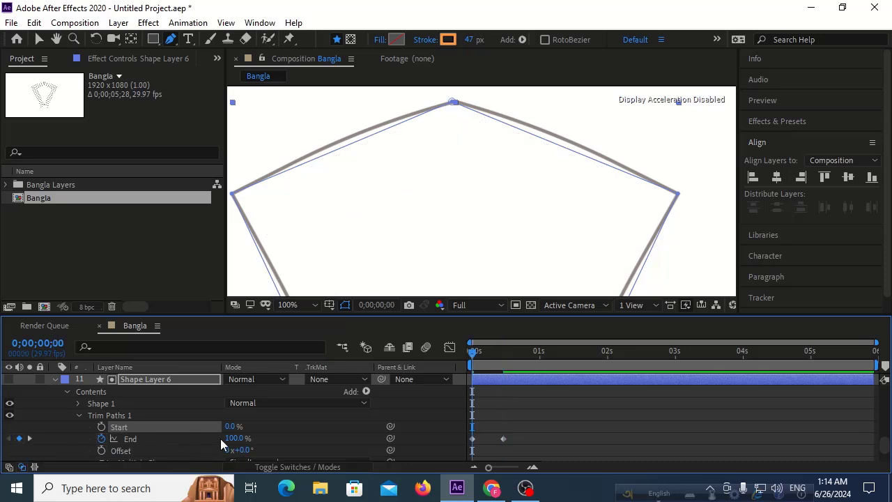
pyautogui.moveTo(236, 440); pyautogui.dragTo(123, 436)
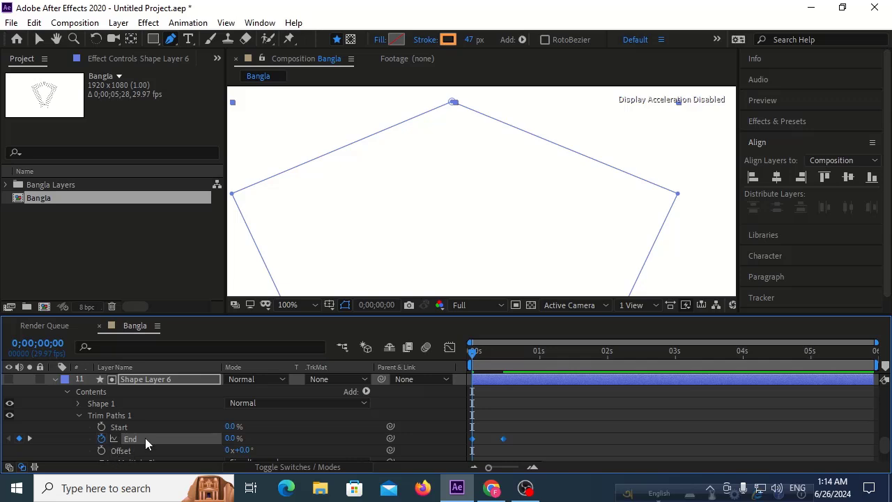
pyautogui.scroll(-3, 155, 439)
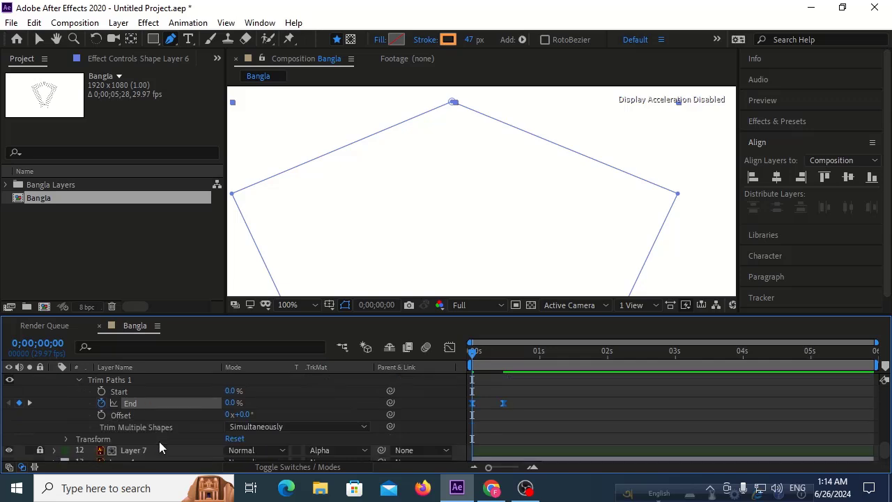
# - Collapse Shape Layer 6 and Shape Layer 5 to show only their keyframed properties
pyautogui.scroll(3, 155, 439)
pyautogui.click(148, 380)
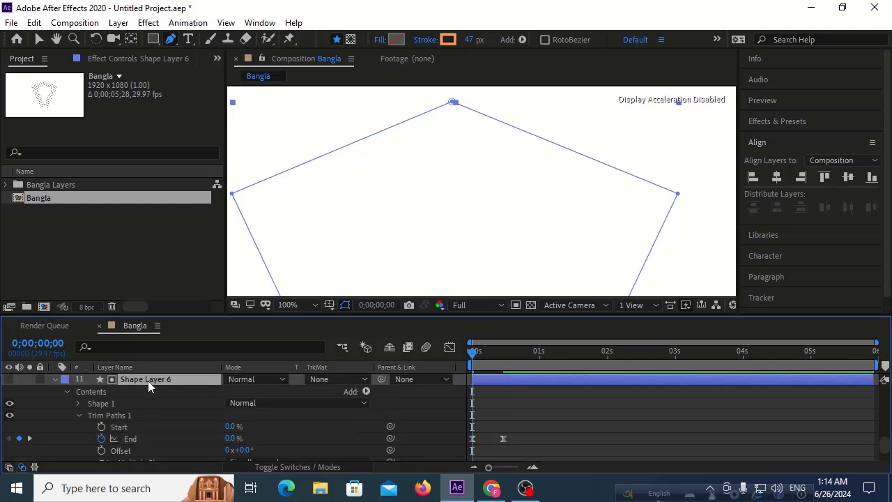
pyautogui.press('u')
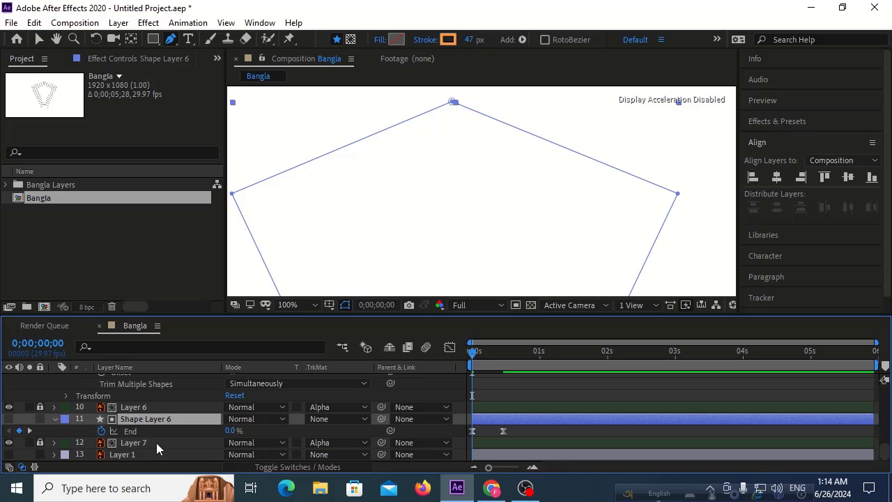
pyautogui.scroll(6, 157, 444)
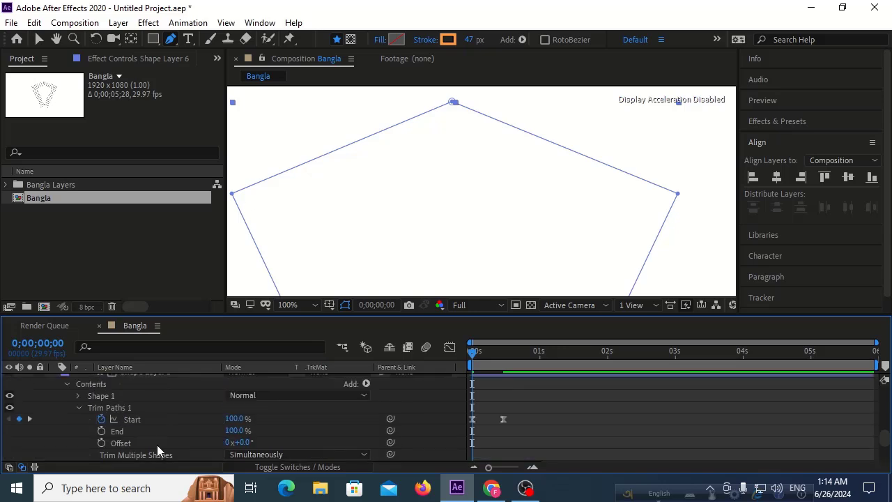
pyautogui.scroll(3, 142, 409)
pyautogui.click(144, 407)
pyautogui.click(146, 396)
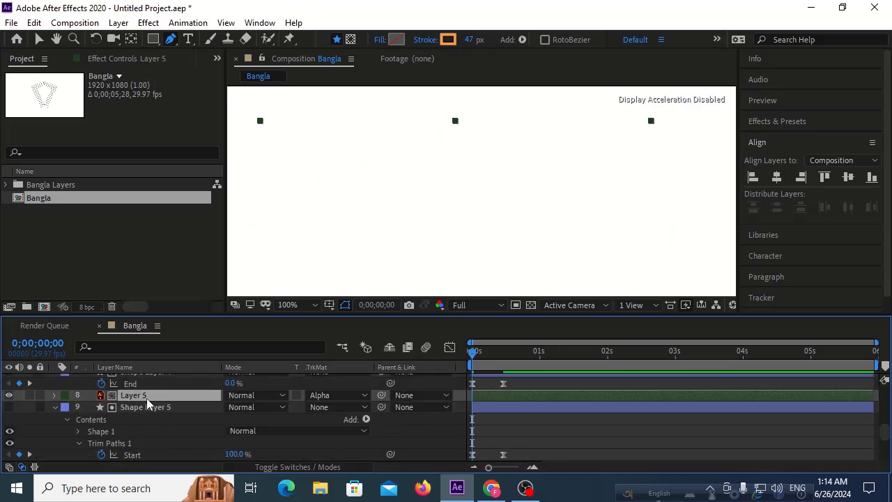
pyautogui.click(141, 410)
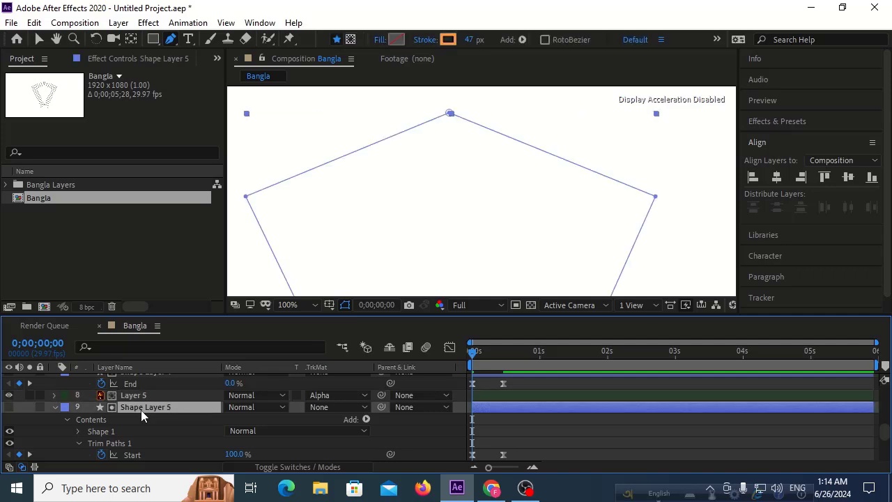
pyautogui.press('u')
# - Open the composition viewer's magnification options
pyautogui.click(292, 305)
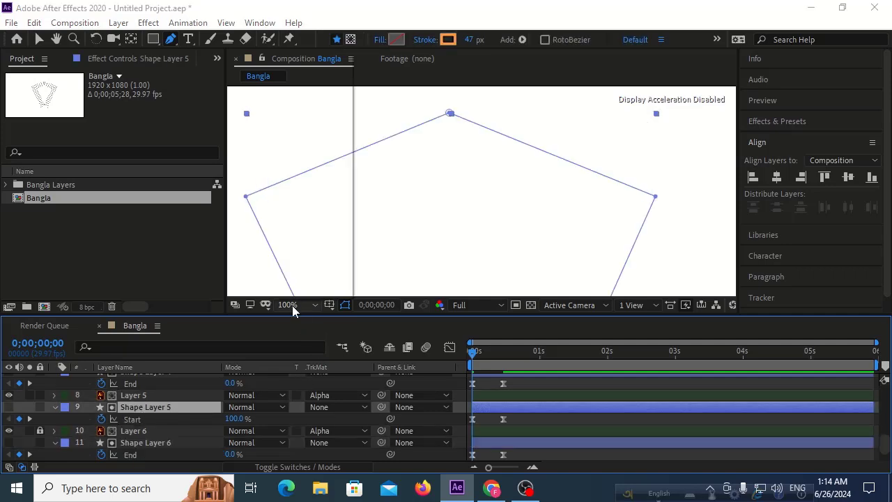
# - Fit the Bangla composition in the viewer and play back the line-drawing animation of the logo outlines
pyautogui.click(322, 74)
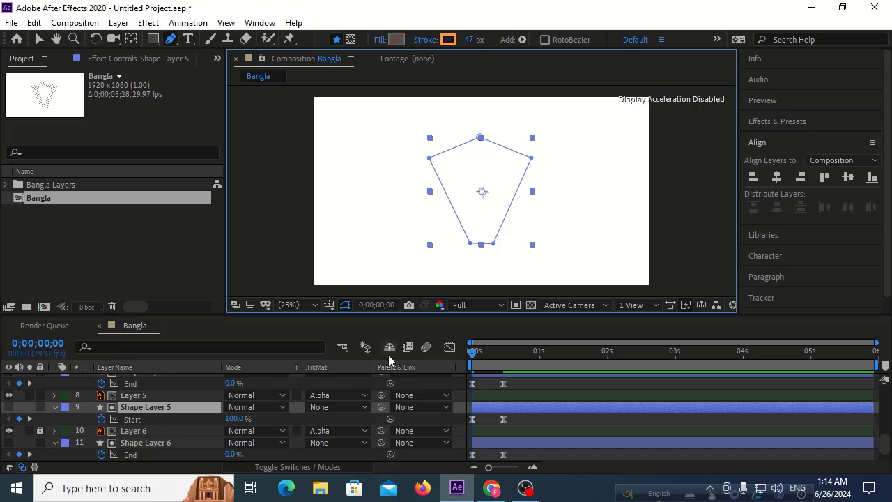
pyautogui.press('space')
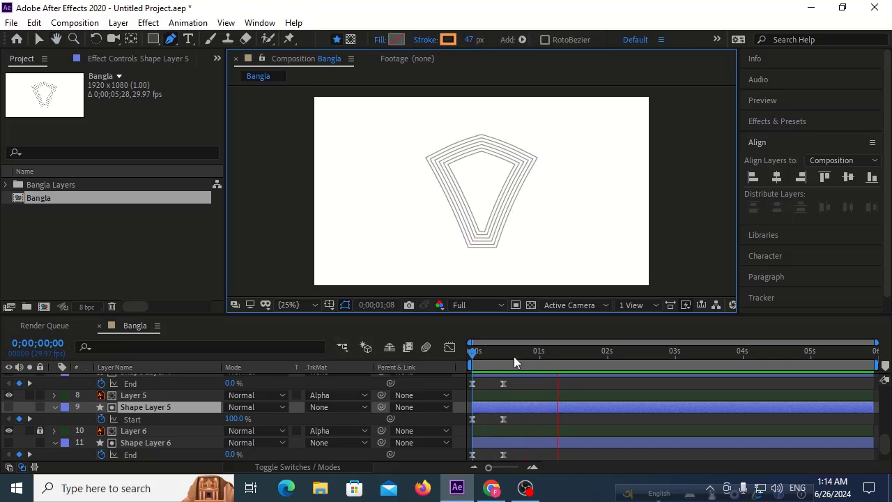
pyautogui.press('space')
pyautogui.press('space')
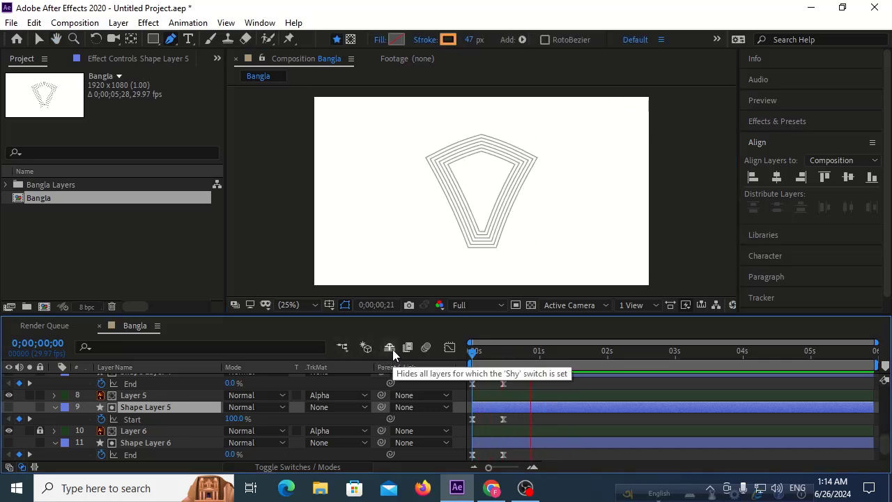
pyautogui.press('space')
pyautogui.press('space')
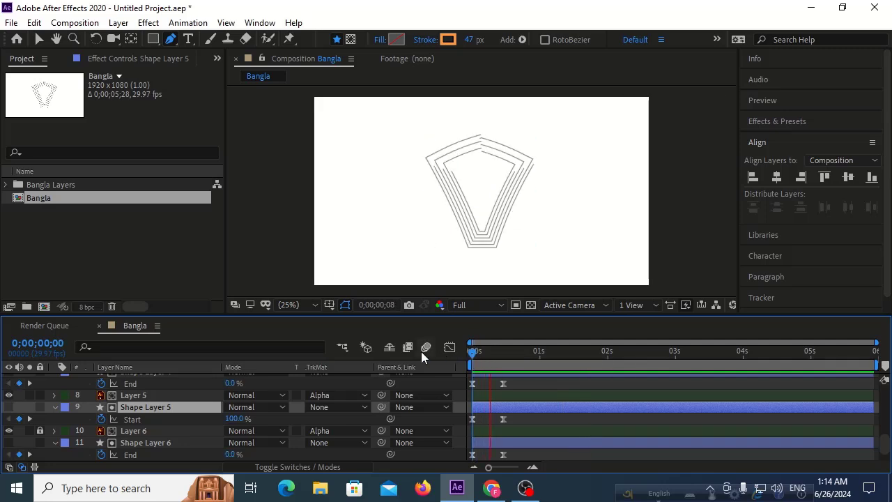
pyautogui.press('space')
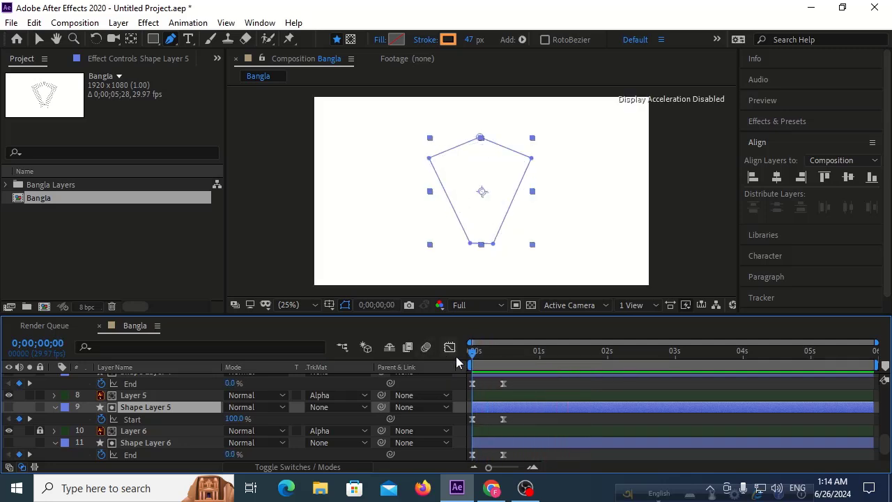
# - Select the second Trim Paths keyframes of all shape layers and move them to 0;00;01;01
pyautogui.scroll(-1, 562, 403)
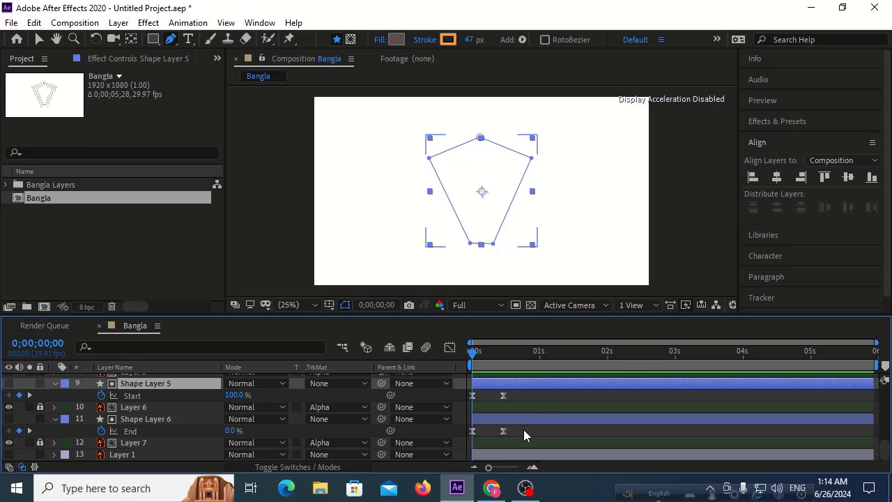
pyautogui.moveTo(523, 429); pyautogui.dragTo(490, 337)
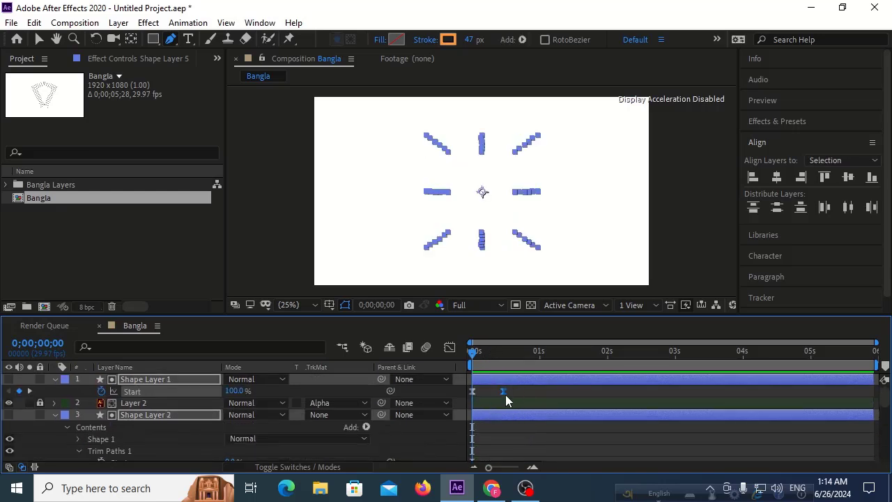
pyautogui.moveTo(505, 394); pyautogui.dragTo(543, 396)
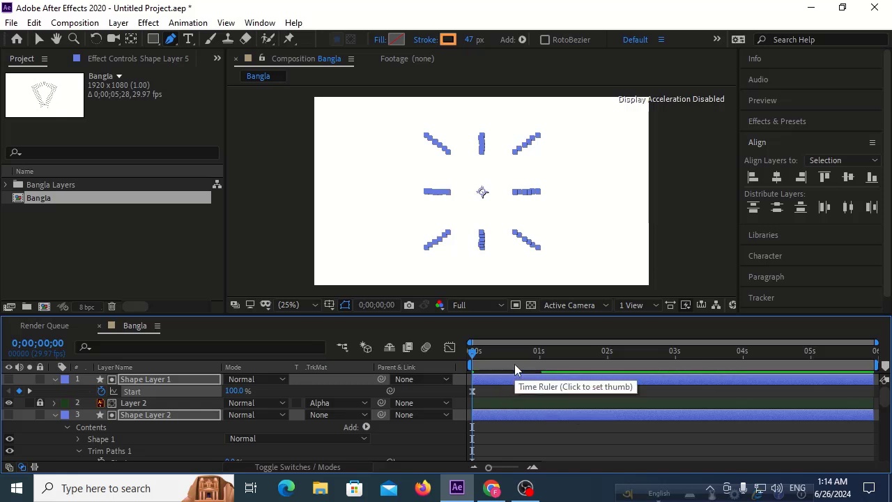
# - Replay the retimed outline animation from the start of the composition to check its speed
pyautogui.moveTo(514, 364); pyautogui.dragTo(402, 363)
pyautogui.press('space')
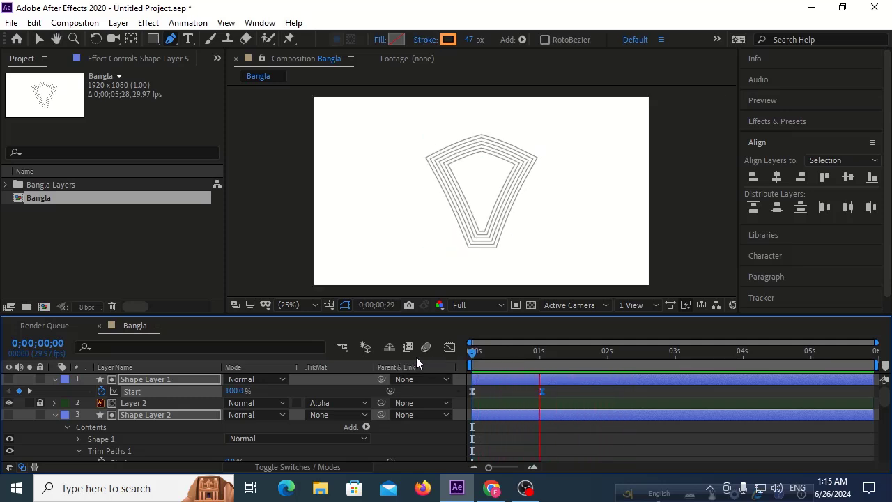
pyautogui.press('space')
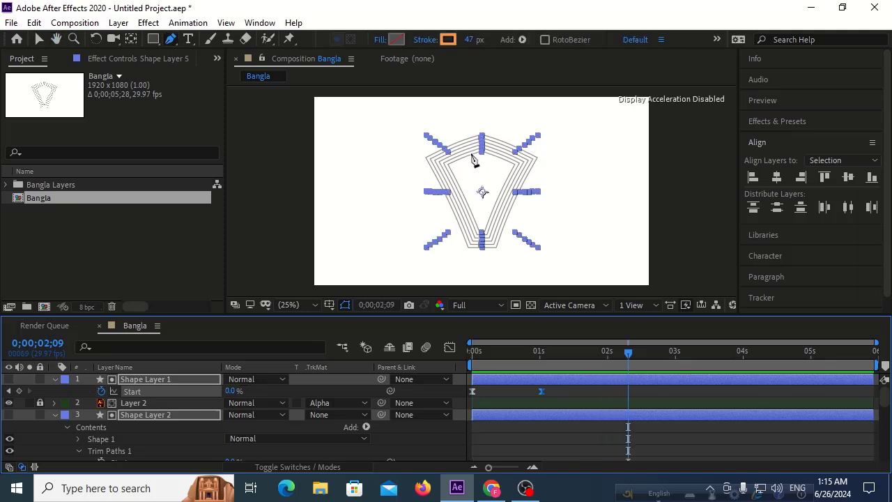
pyautogui.press('space')
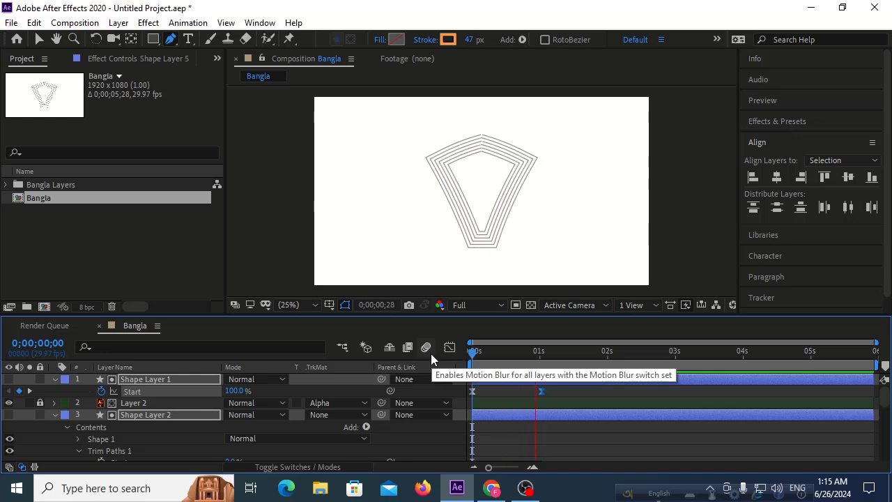
pyautogui.click(486, 352)
pyautogui.press('space')
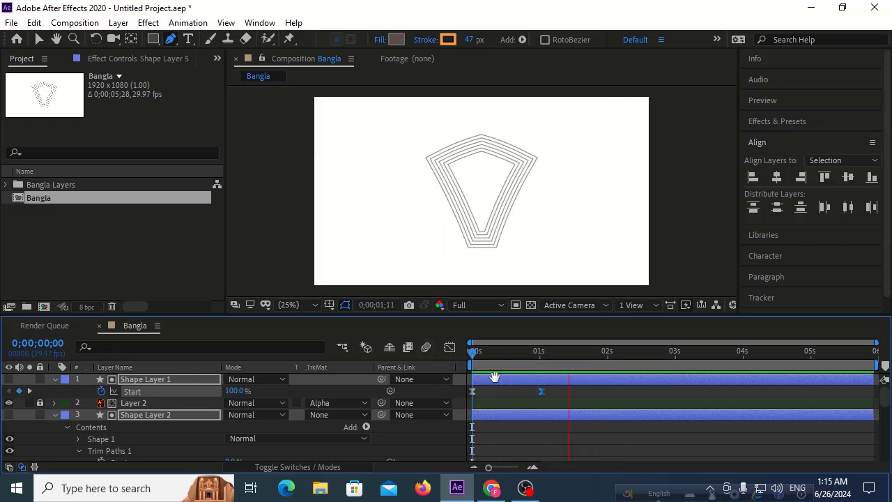
pyautogui.press('space')
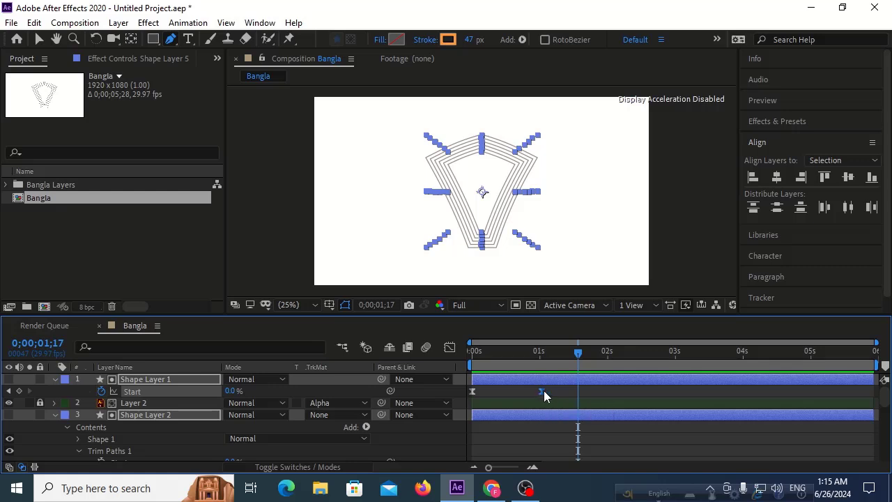
pyautogui.click(513, 354)
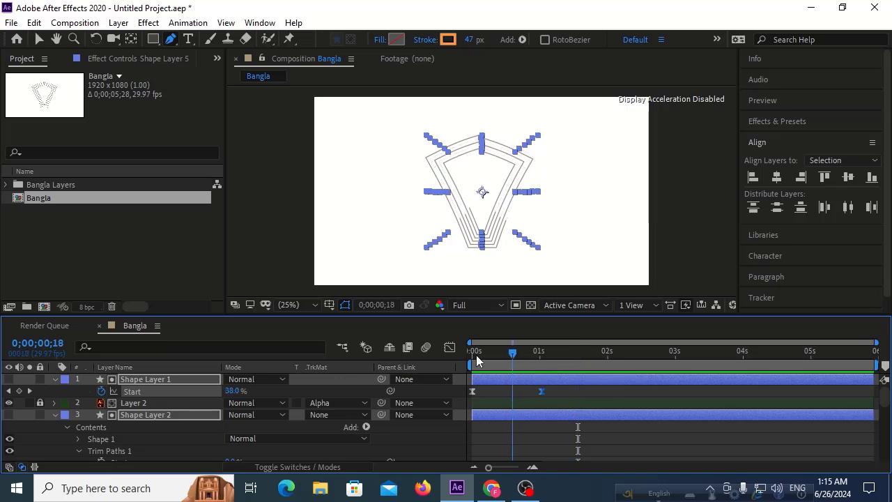
pyautogui.click(474, 354)
pyautogui.press('space')
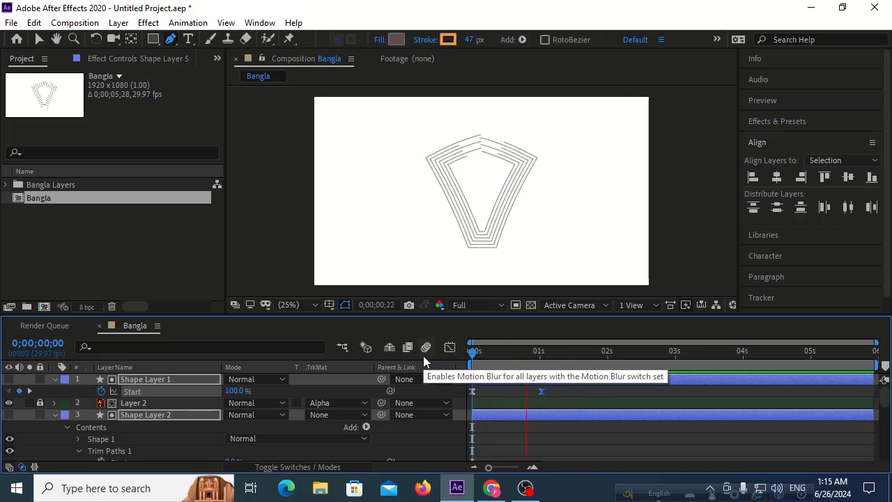
pyautogui.press('space')
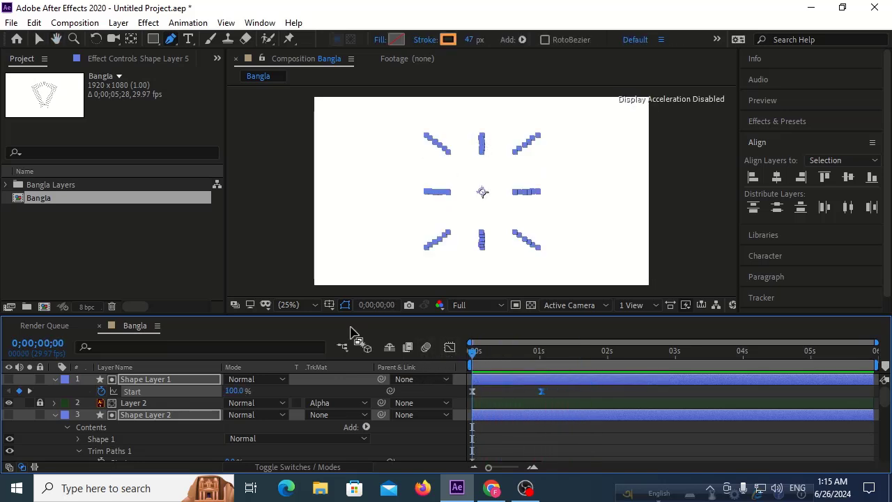
# - Import brilliance text.ai as footage and add it as the topmost layer of the Bangla composition
pyautogui.click(576, 357)
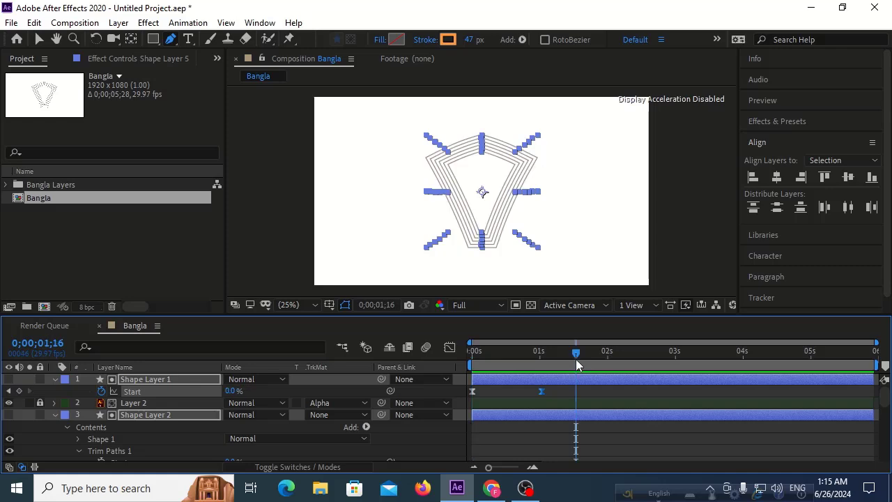
pyautogui.doubleClick(128, 228)
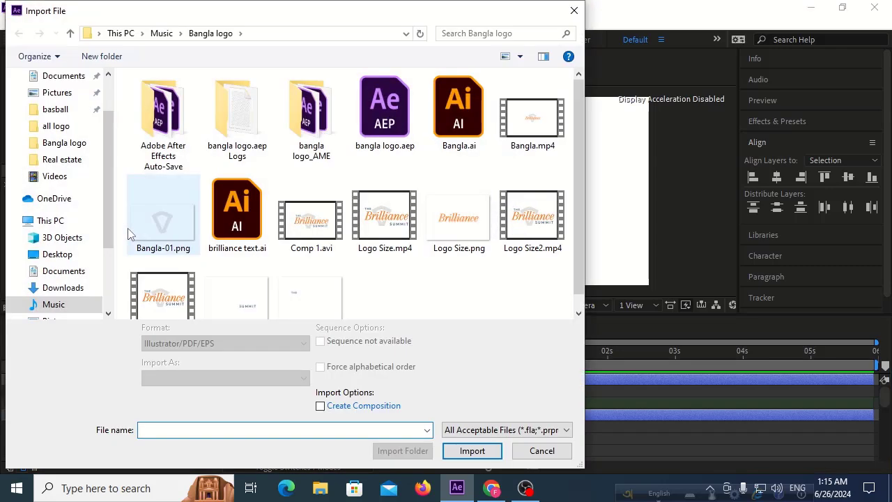
pyautogui.click(240, 222)
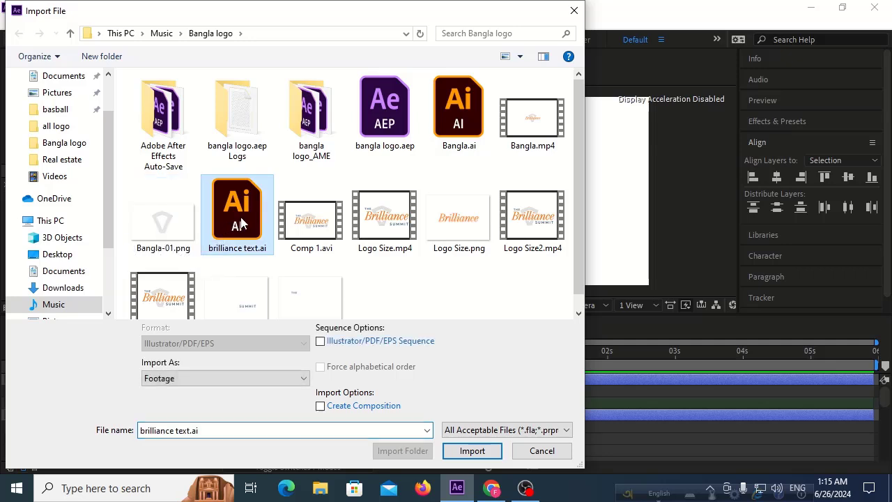
pyautogui.click(224, 377)
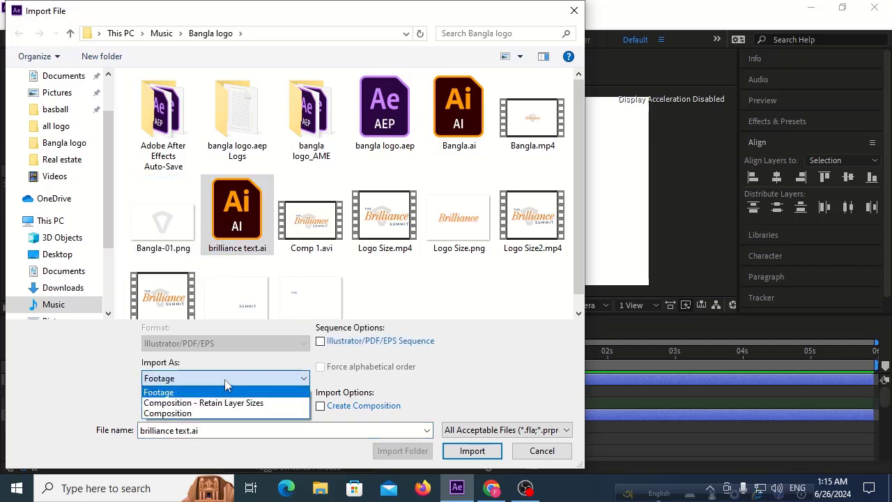
pyautogui.click(225, 381)
pyautogui.click(469, 450)
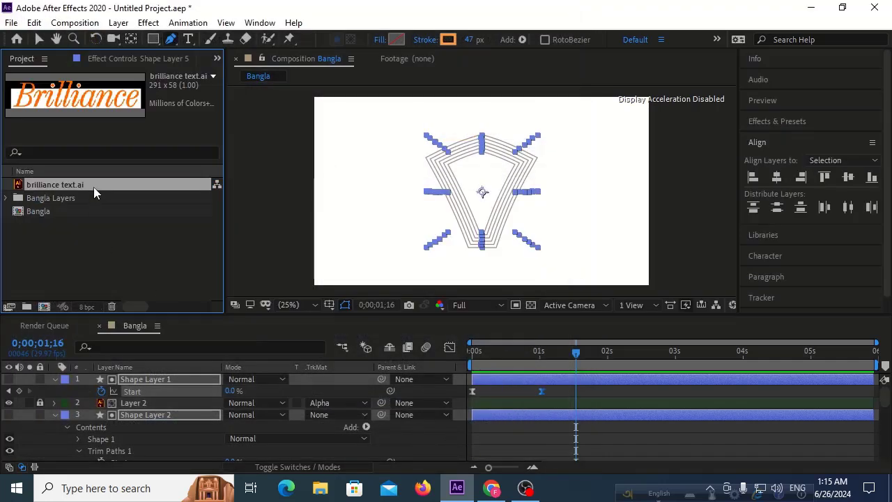
pyautogui.moveTo(94, 188); pyautogui.dragTo(141, 375)
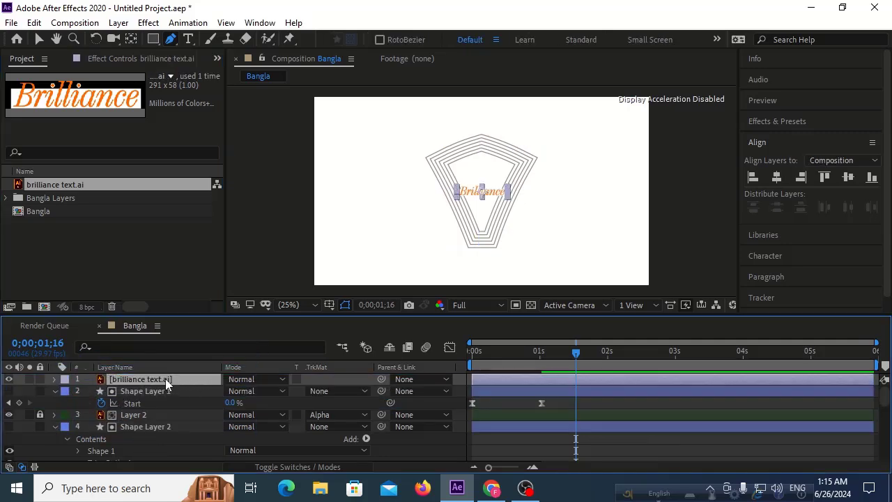
# - Scale the brilliance text layer to 319% and preview the composition from the start
pyautogui.press('s')
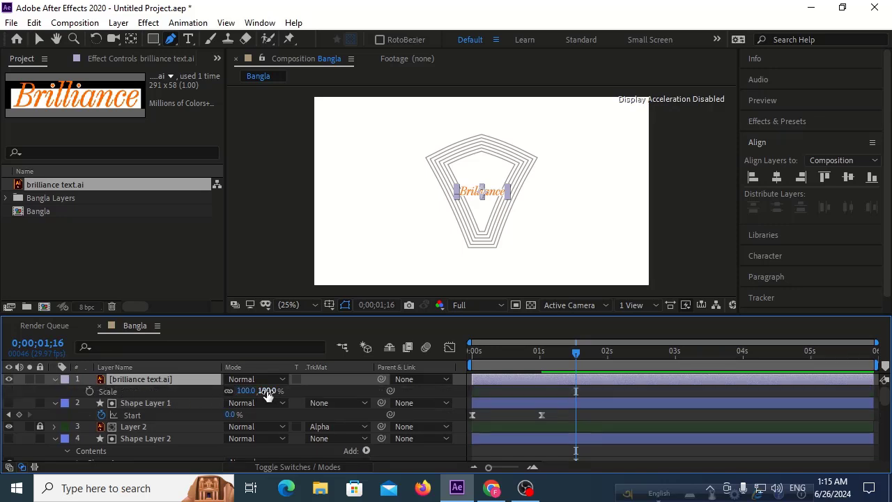
pyautogui.moveTo(268, 392); pyautogui.dragTo(407, 381)
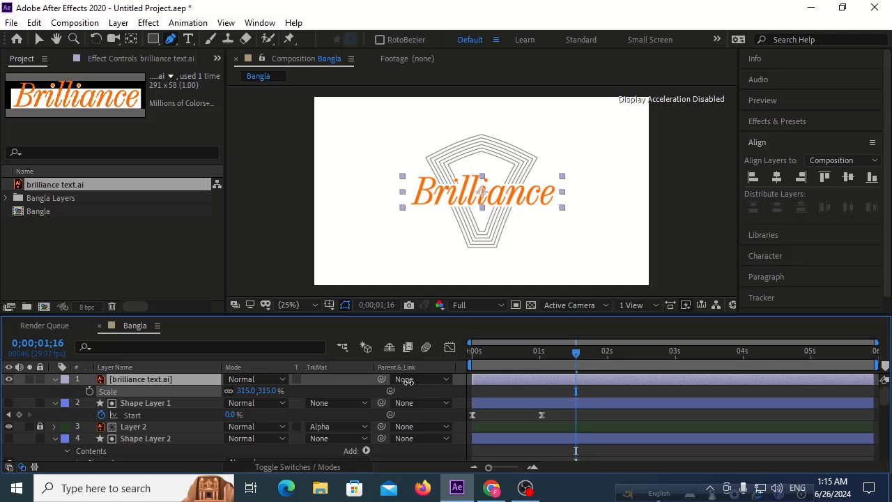
pyautogui.moveTo(408, 380)
pyautogui.mouseDown()
pyautogui.moveTo(423, 380)
pyautogui.moveTo(412, 378)
pyautogui.mouseUp()
pyautogui.moveTo(407, 380); pyautogui.dragTo(408, 379)
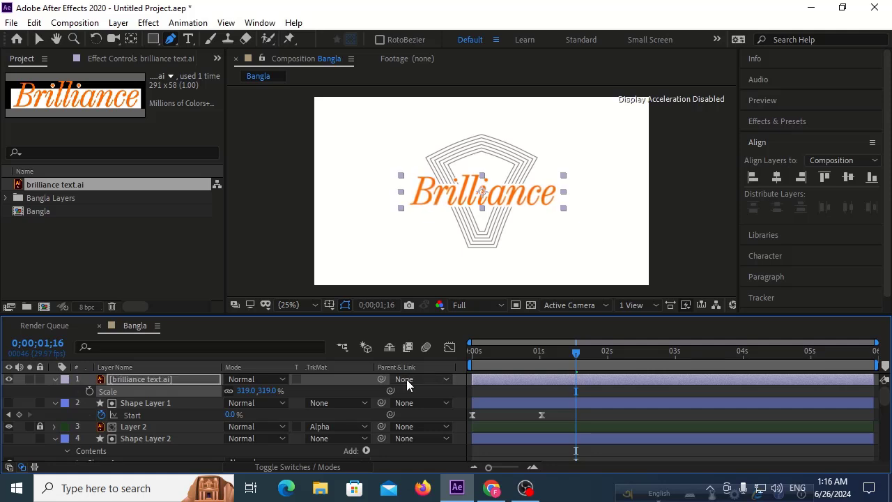
pyautogui.press('Home')
pyautogui.press('space')
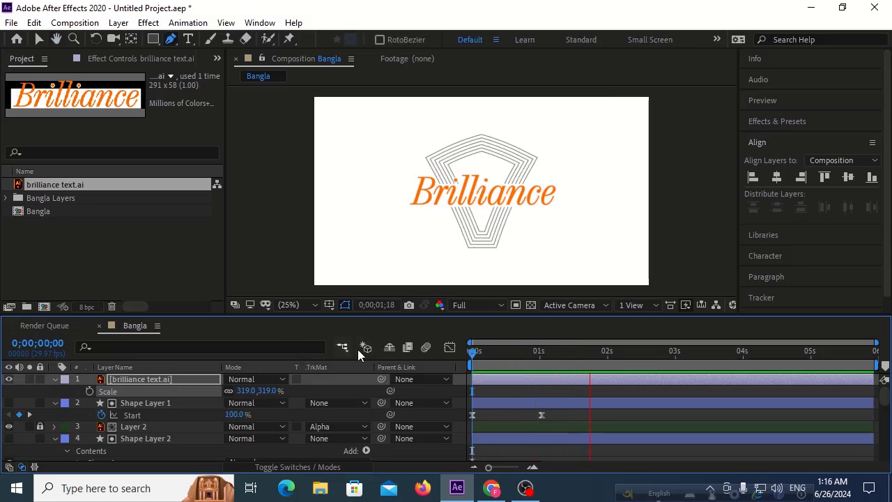
pyautogui.press('space')
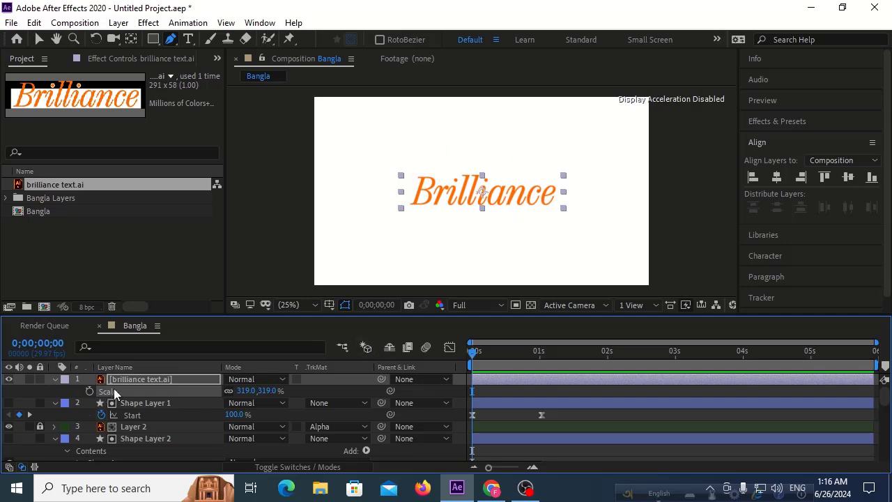
# - Add Position keyframes of 960, 540 to the brilliance text layer at 0;00;00;00 and 0;00;01;01
pyautogui.press('p')
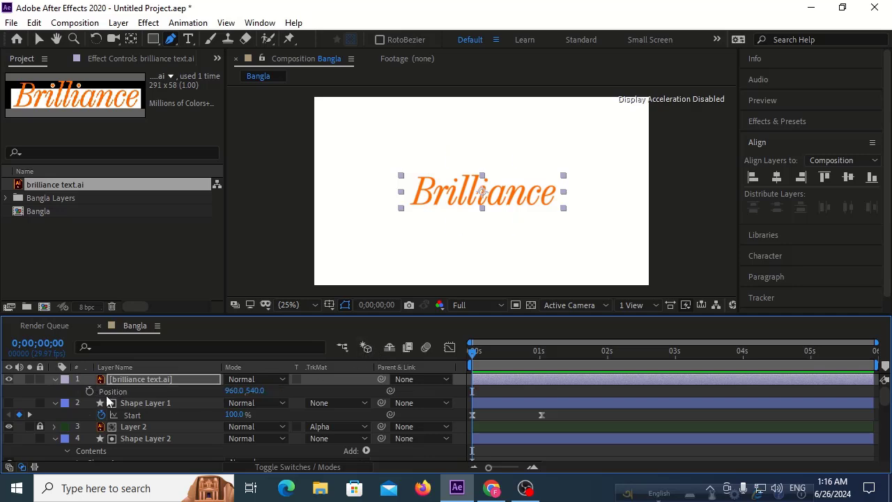
pyautogui.click(89, 391)
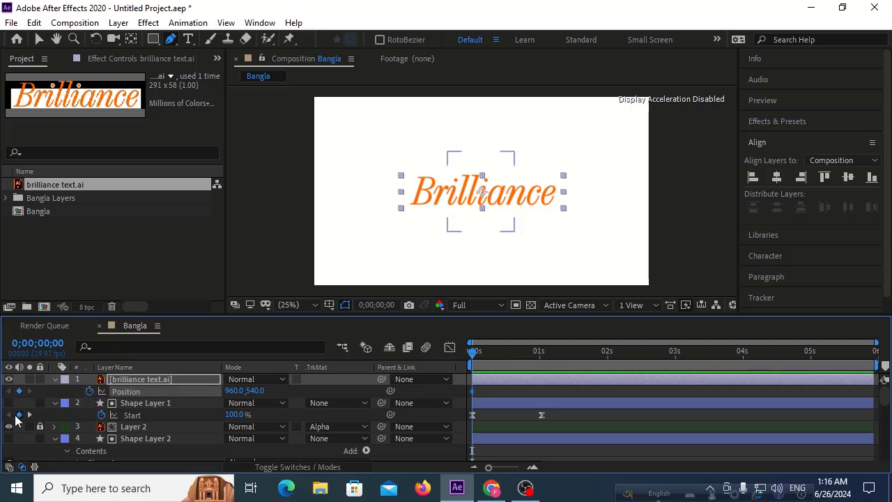
pyautogui.click(30, 416)
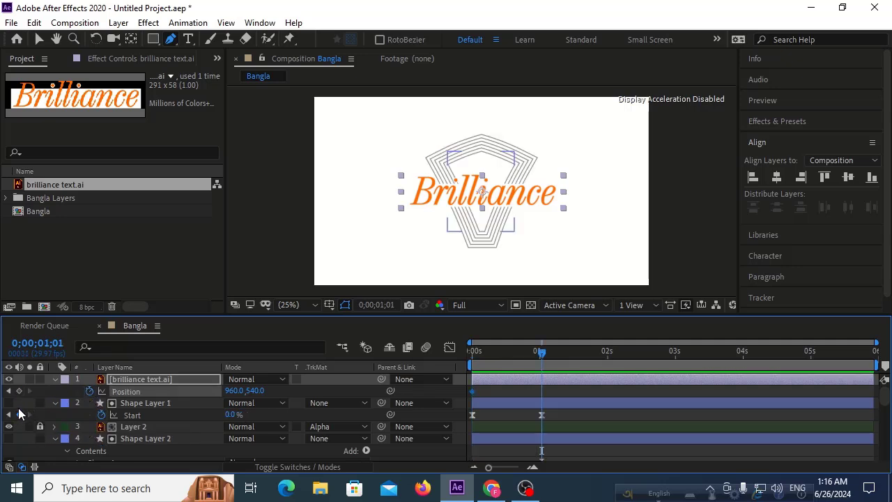
pyautogui.click(18, 393)
# - At the first Position keyframe, move the Brilliance text horizontally off the frame's left side to -988, 540, and preview the slide-in
pyautogui.click(8, 394)
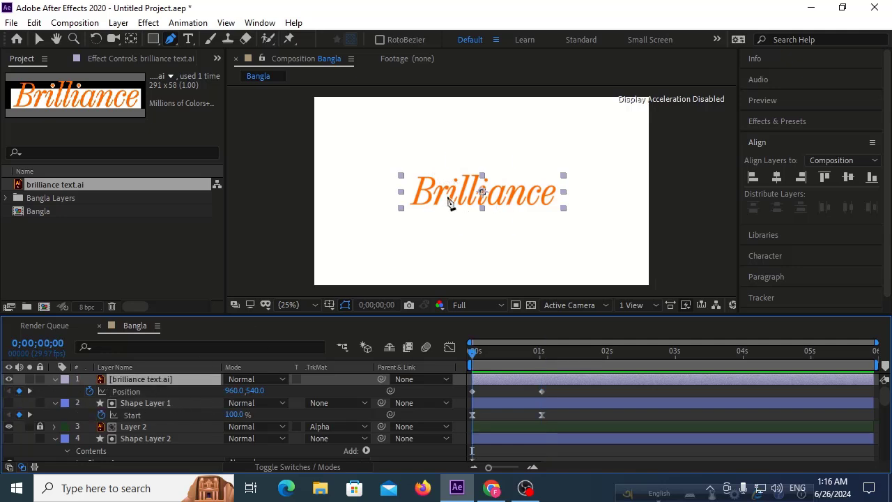
pyautogui.click(39, 42)
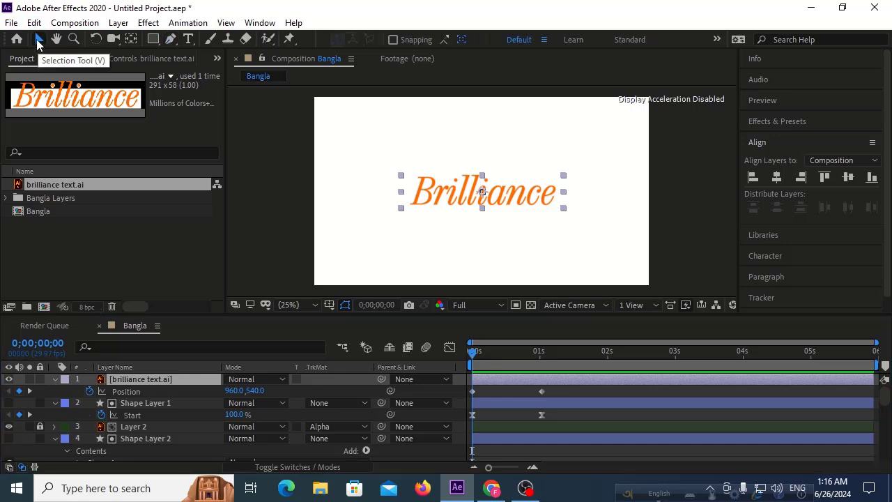
pyautogui.moveTo(452, 199); pyautogui.dragTo(120, 191)
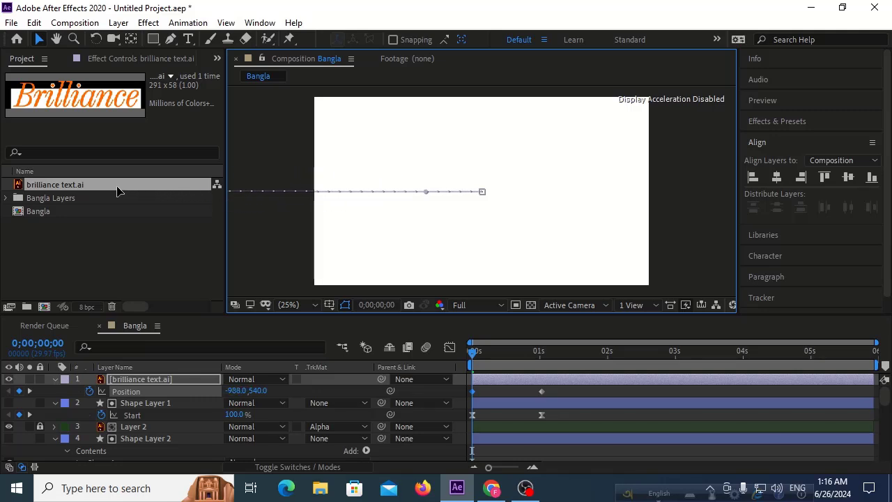
pyautogui.press('space')
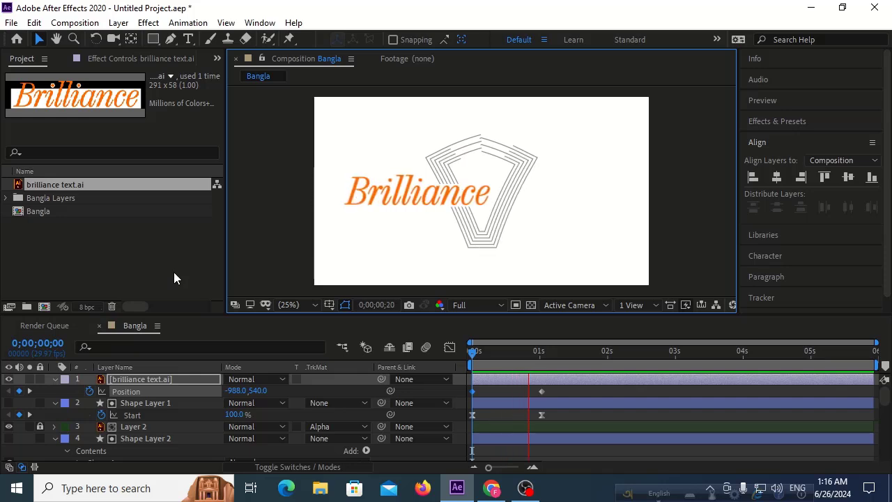
pyautogui.press('space')
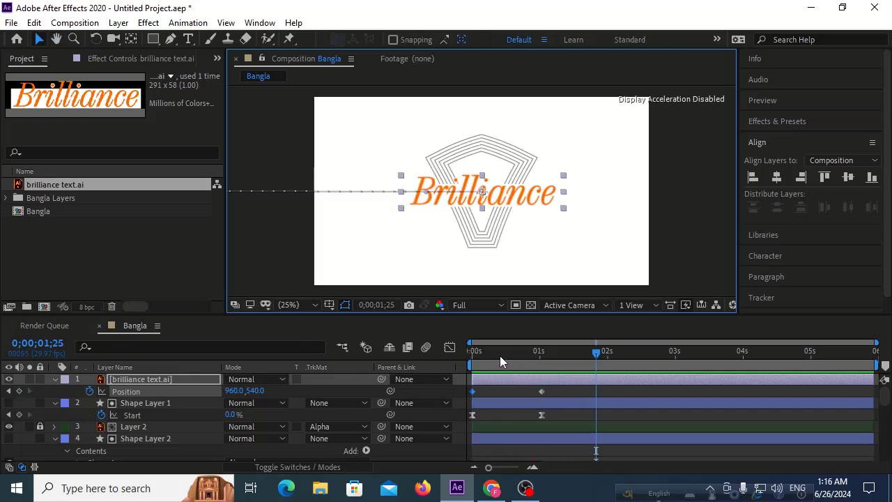
# - Easy-ease both Position keyframes of the brilliance text layer and set their incoming velocity influence to 95%
pyautogui.click(471, 356)
pyautogui.press('space')
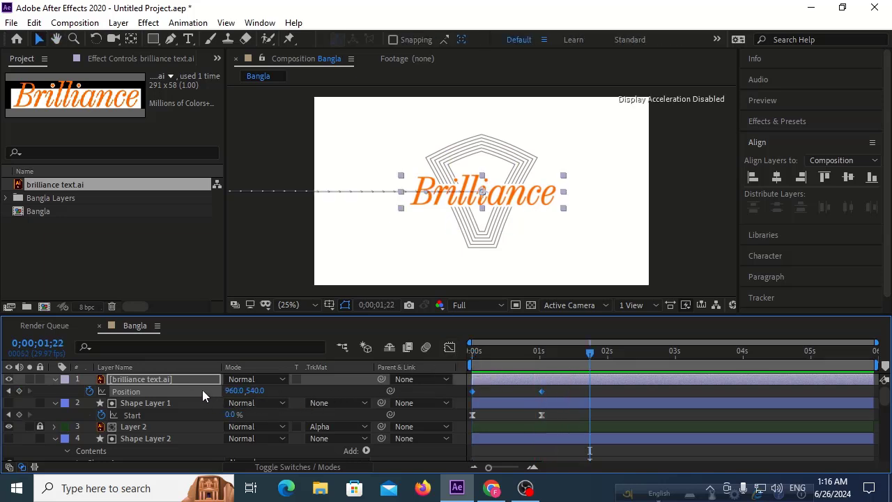
pyautogui.rightClick(542, 391)
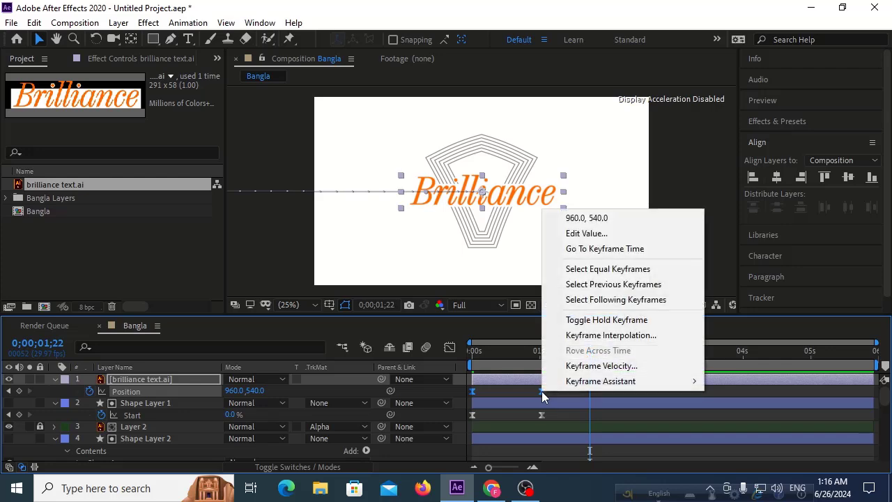
pyautogui.click(577, 366)
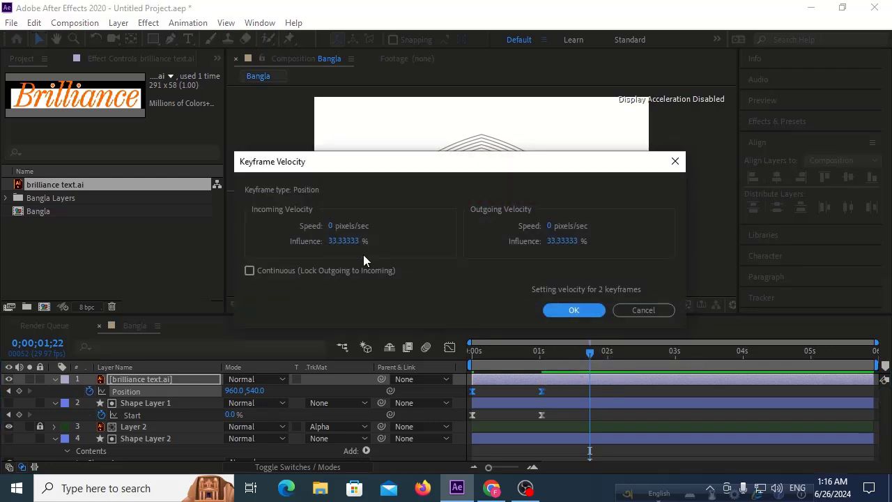
pyautogui.click(352, 242)
pyautogui.write('9')
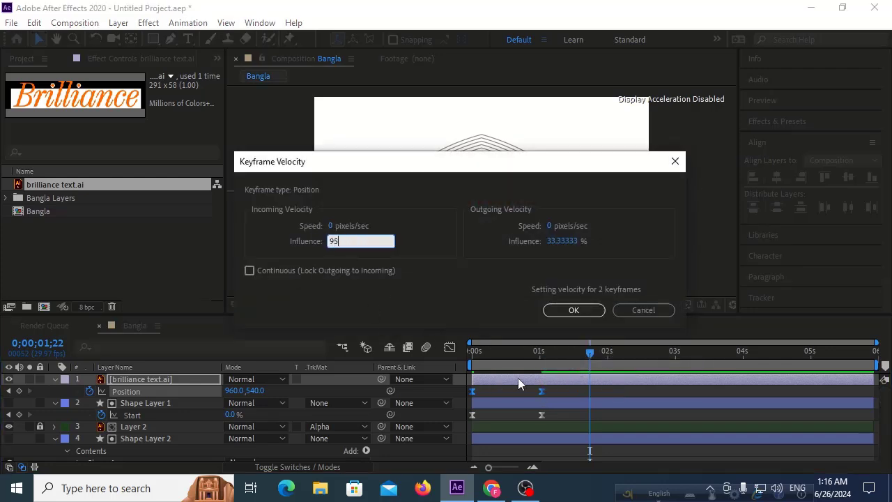
pyautogui.write('5')
pyautogui.click(574, 309)
# - Preview the eased Brilliance slide-in twice from the start of the composition
pyautogui.press('Home')
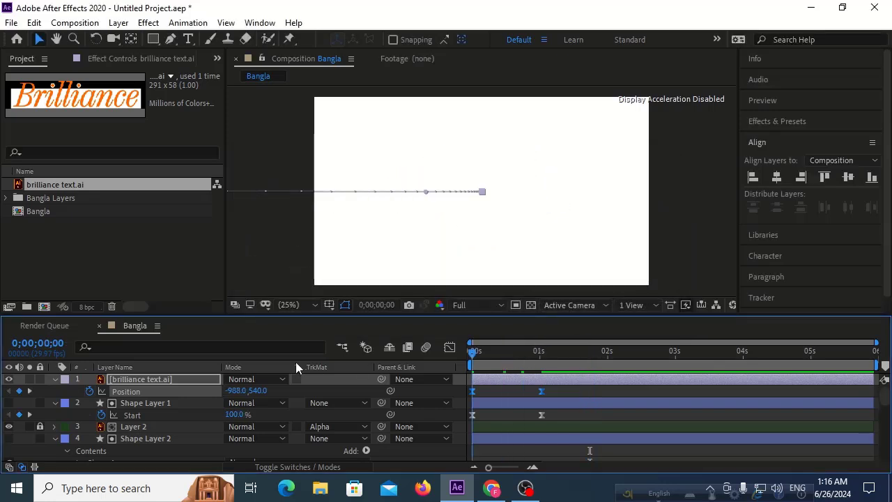
pyautogui.press('space')
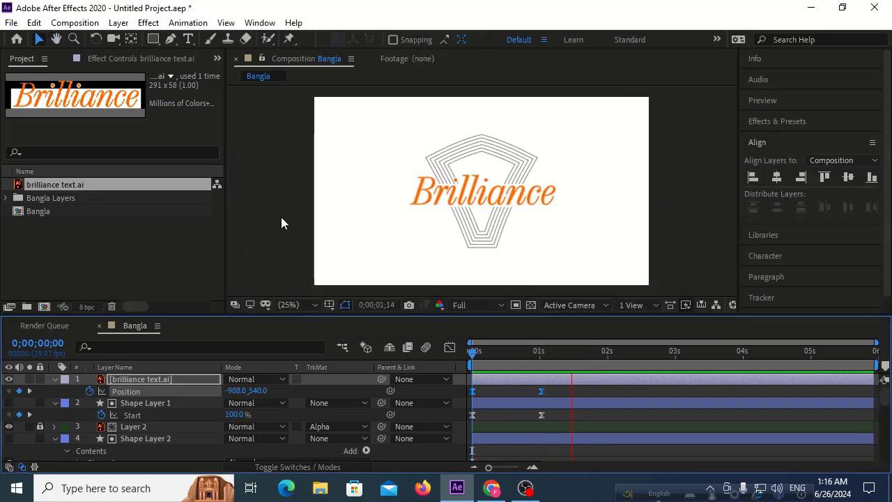
pyautogui.press('space')
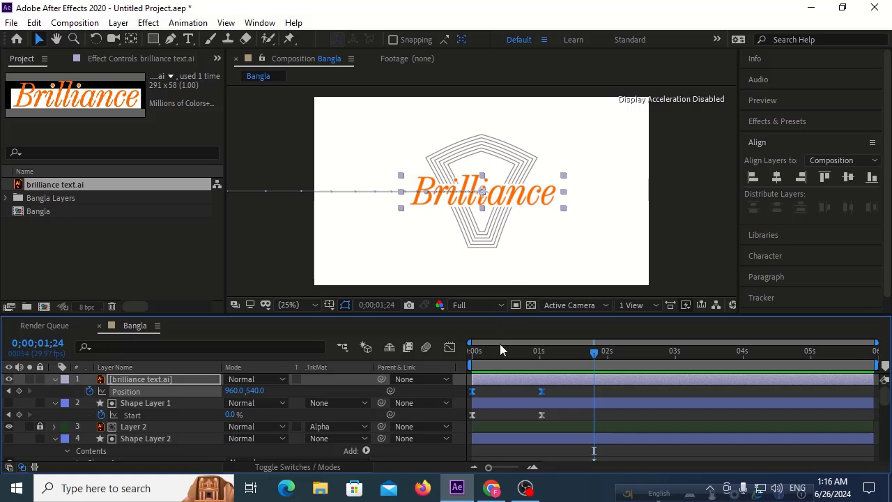
pyautogui.press('Home')
pyautogui.press('space')
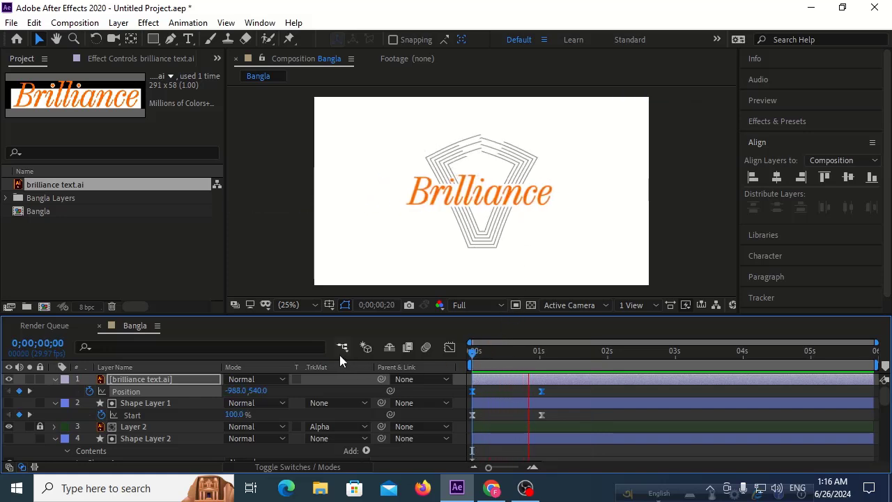
pyautogui.press('space')
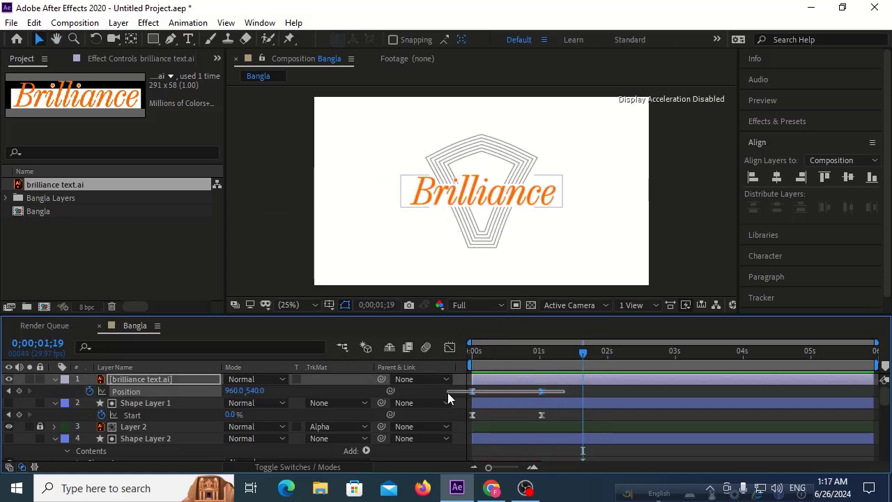
# - Shift both brilliance text Position keyframes a little under half a second later, keeping their spacing, and preview the animation from the start
pyautogui.moveTo(564, 390); pyautogui.dragTo(504, 391)
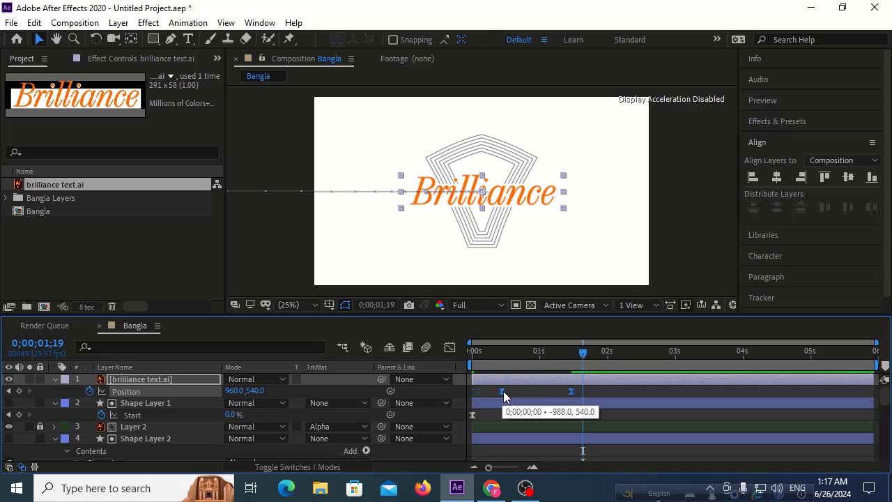
pyautogui.press('Home')
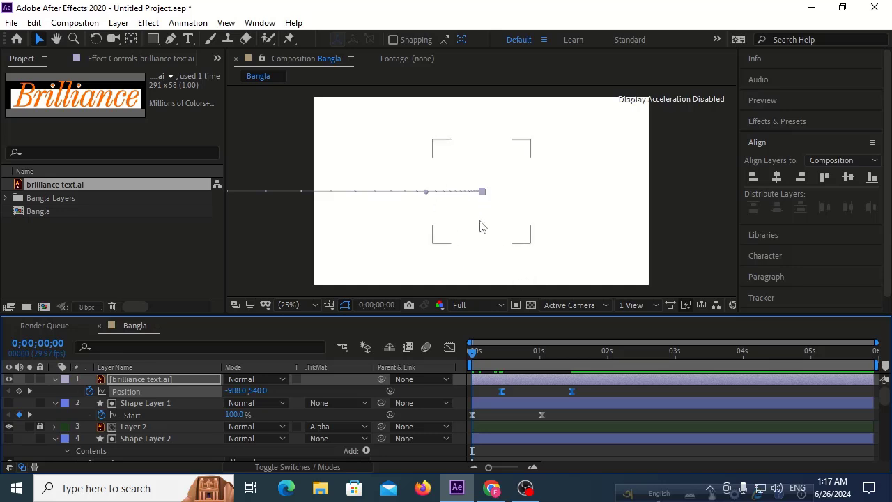
pyautogui.press('space')
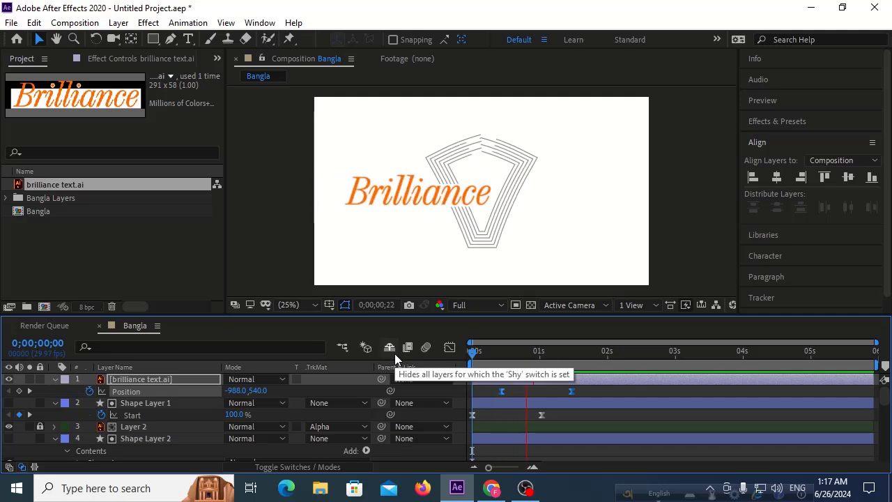
pyautogui.press('space')
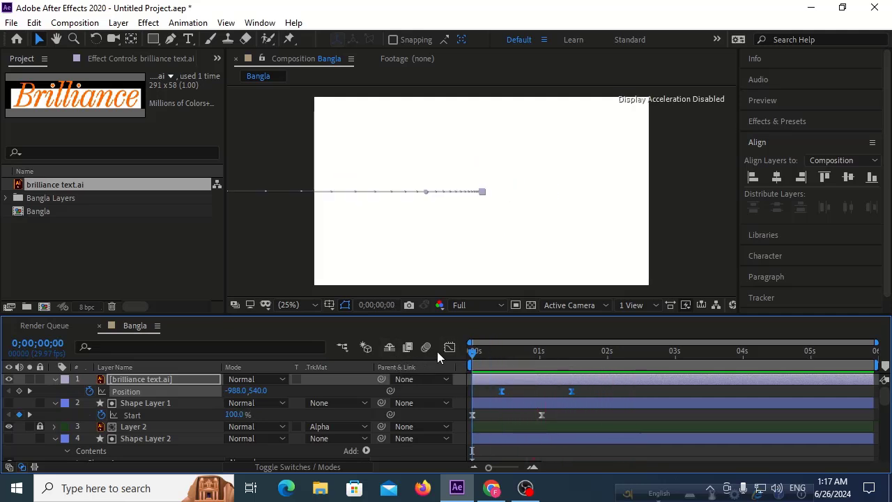
pyautogui.press('space')
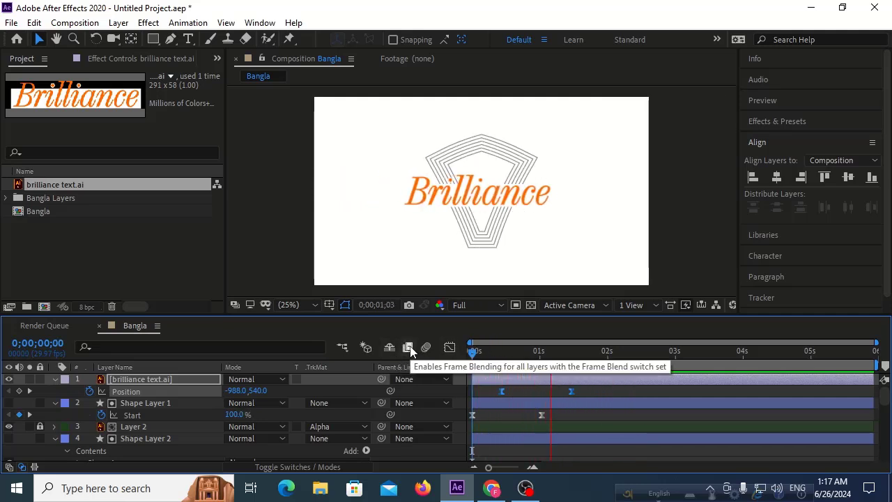
pyautogui.press('space')
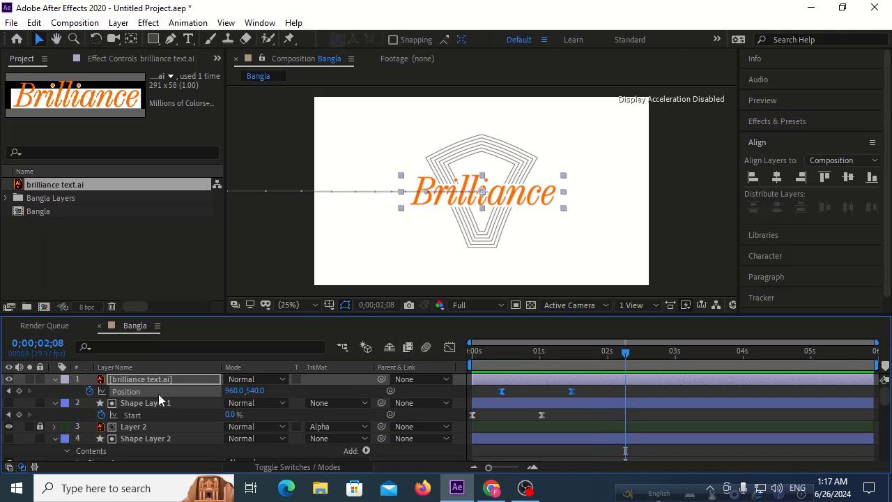
# - Import summit.png and the.png together as footage from the Bangla logo folder
pyautogui.click(136, 239)
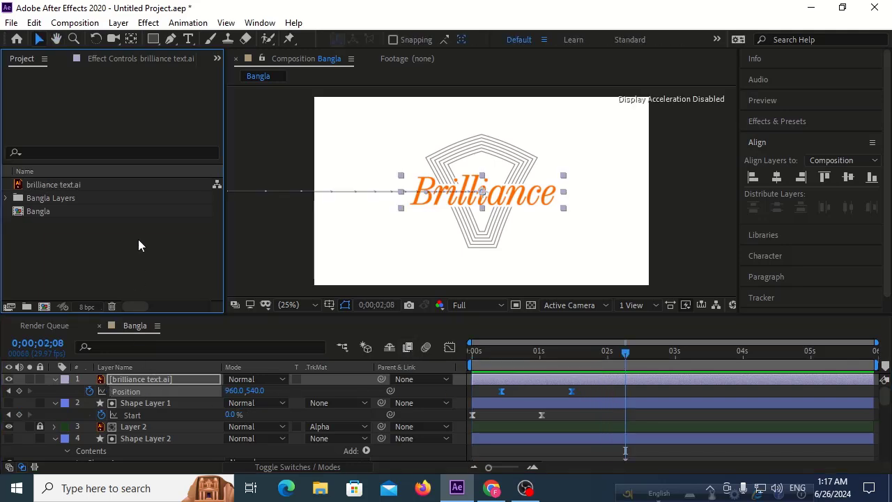
pyautogui.doubleClick(81, 239)
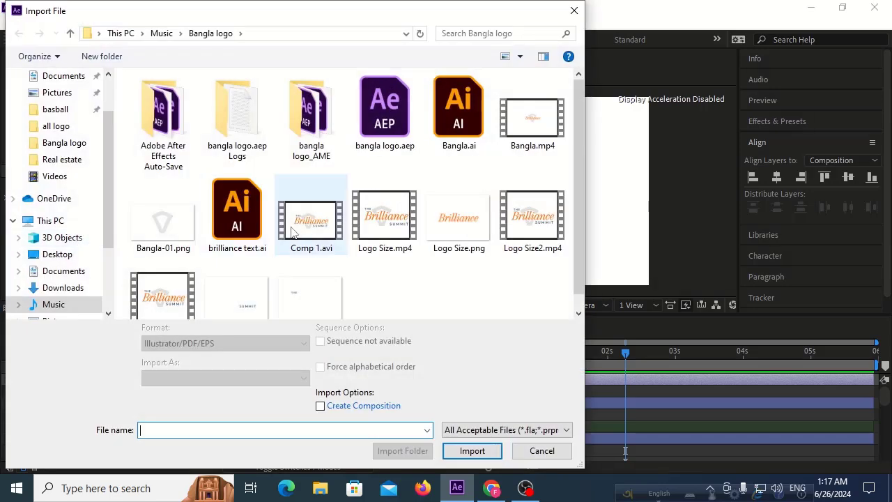
pyautogui.scroll(-1, 255, 273)
pyautogui.click(236, 282)
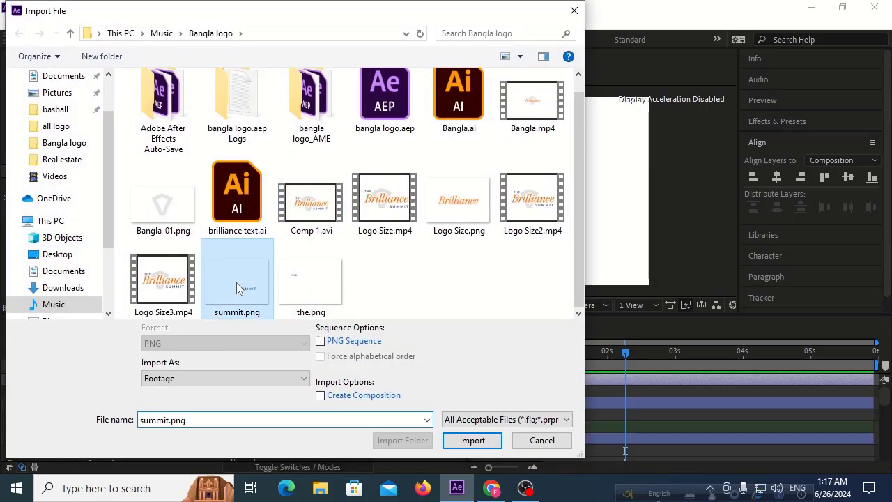
pyautogui.keyDown('ctrl'); pyautogui.click(314, 281); pyautogui.keyUp('ctrl')
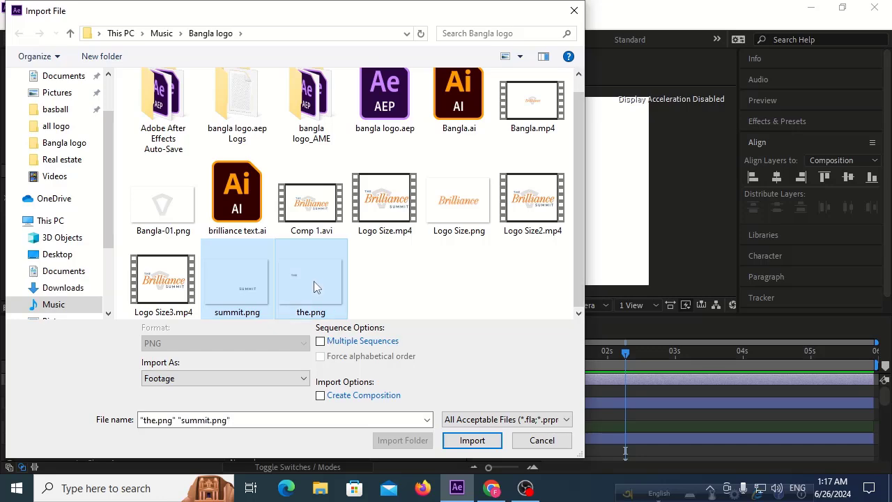
pyautogui.click(472, 439)
pyautogui.click(106, 256)
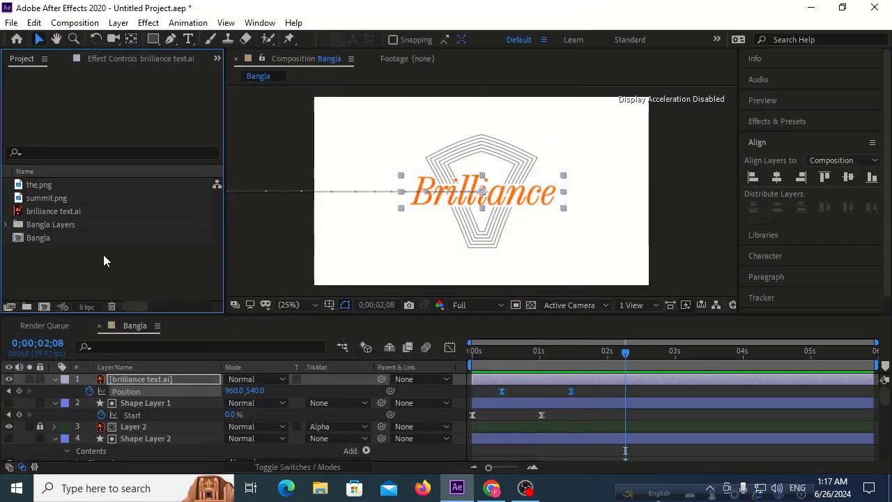
# - Add summit.png as the topmost layer of the Bangla composition and scale it to 62%
pyautogui.click(73, 188)
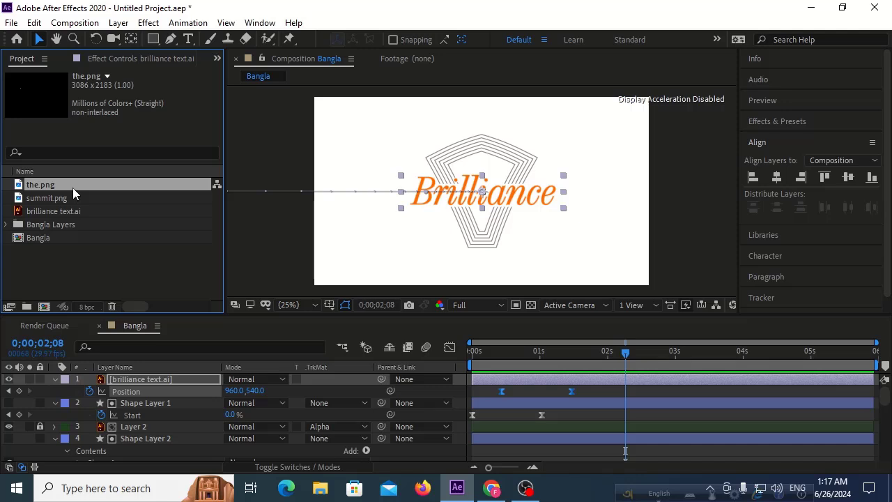
pyautogui.moveTo(72, 195); pyautogui.dragTo(105, 377)
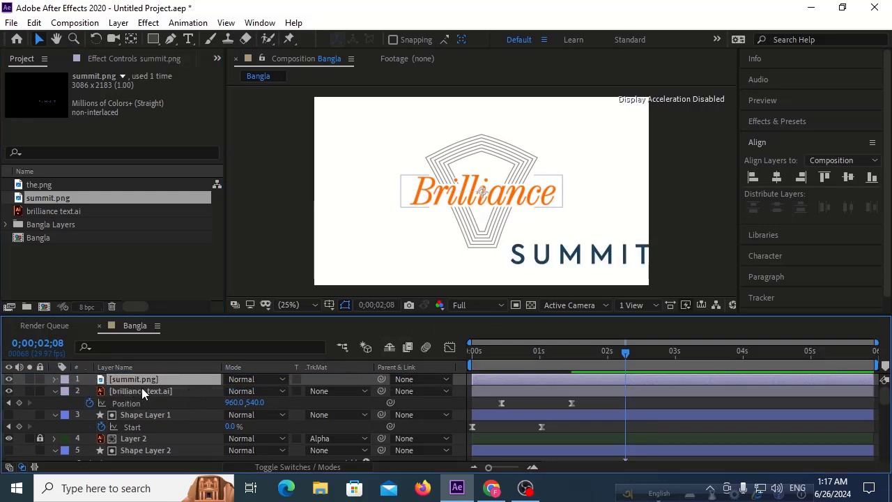
pyautogui.press('s')
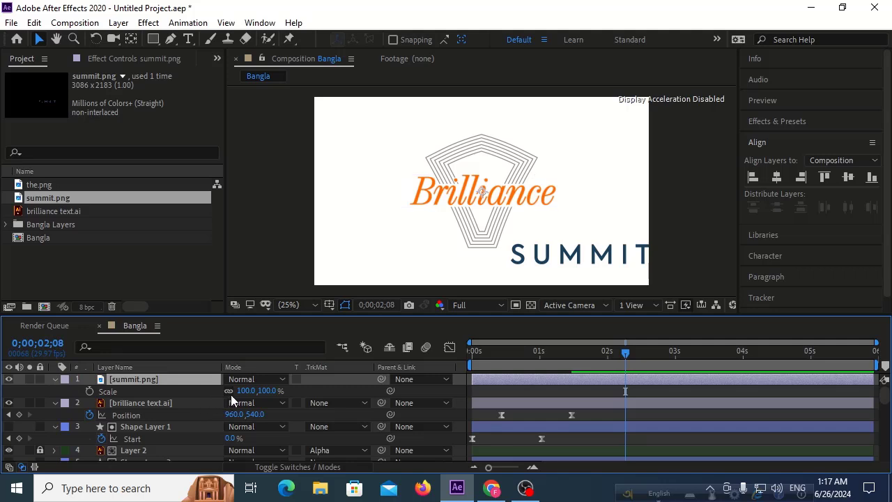
pyautogui.moveTo(241, 391); pyautogui.dragTo(220, 395)
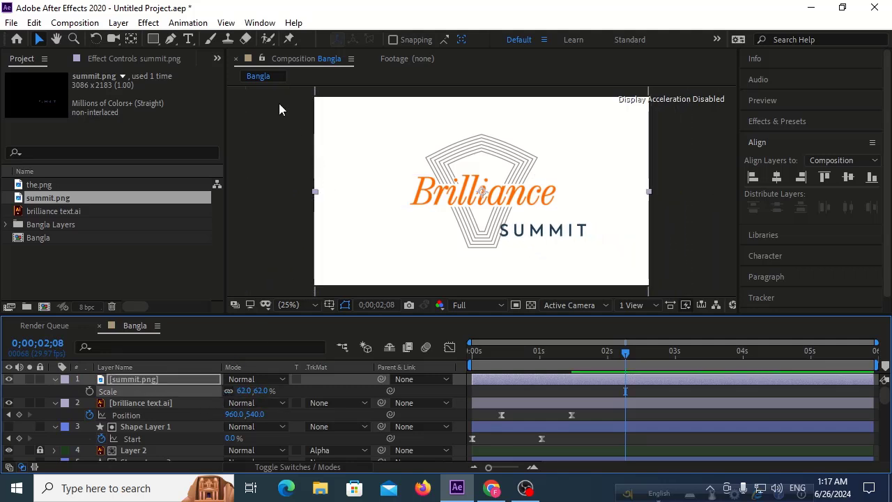
# - Move the summit.png layer's anchor point to the centre of the SUMMIT text and scale the layer to 34%
pyautogui.click(130, 40)
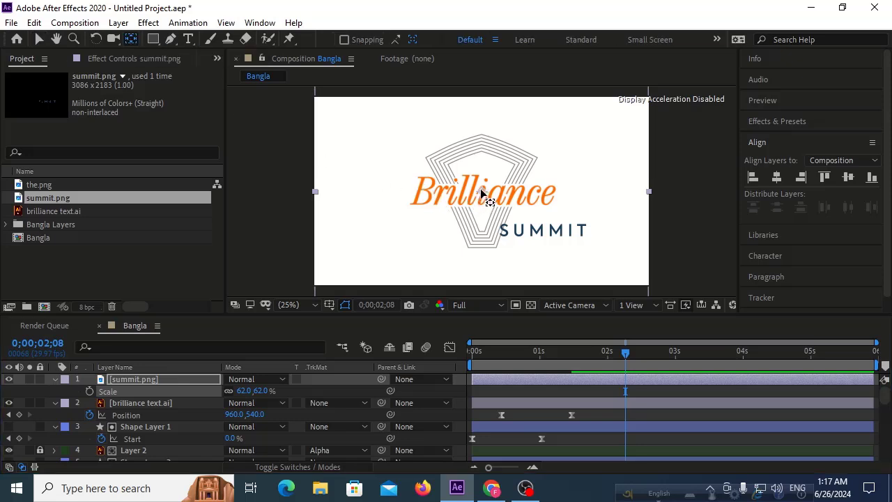
pyautogui.moveTo(479, 192); pyautogui.dragTo(542, 228)
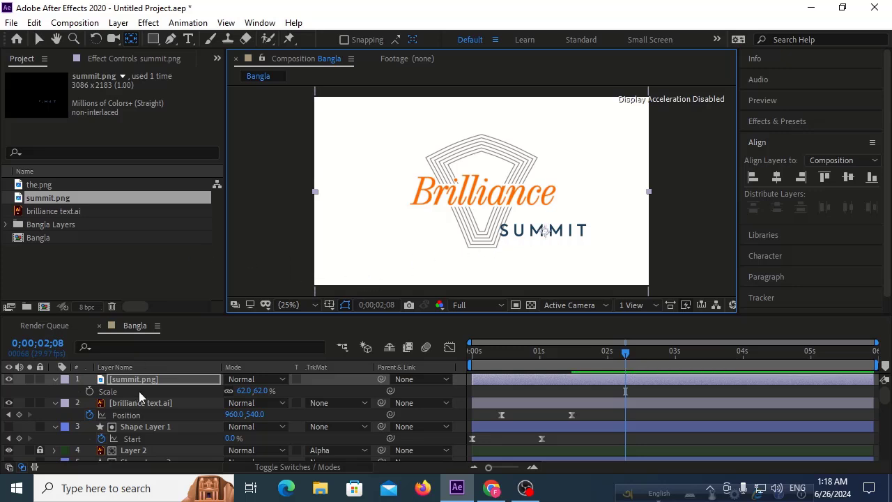
pyautogui.moveTo(243, 391); pyautogui.dragTo(228, 394)
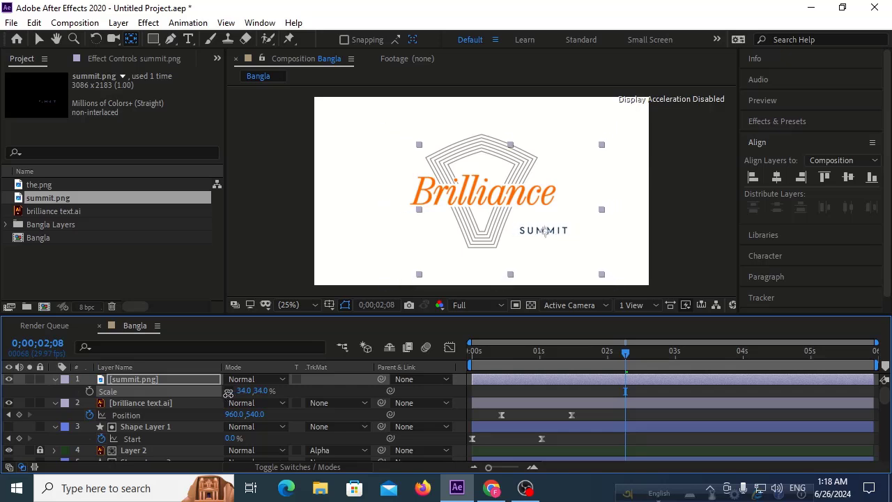
# - Position the SUMMIT text just beneath the right end of the Brilliance text and nudge it into fine alignment
pyautogui.click(39, 39)
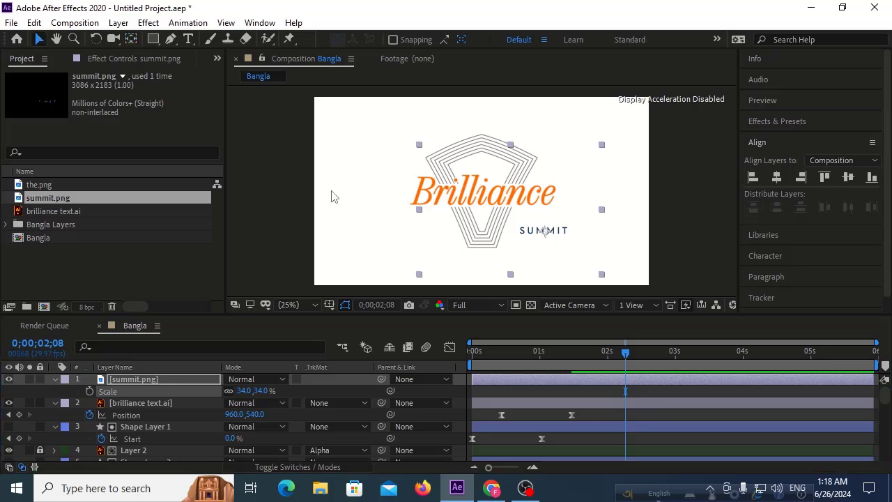
pyautogui.moveTo(564, 235)
pyautogui.mouseDown()
pyautogui.moveTo(544, 217)
pyautogui.moveTo(555, 221)
pyautogui.mouseUp()
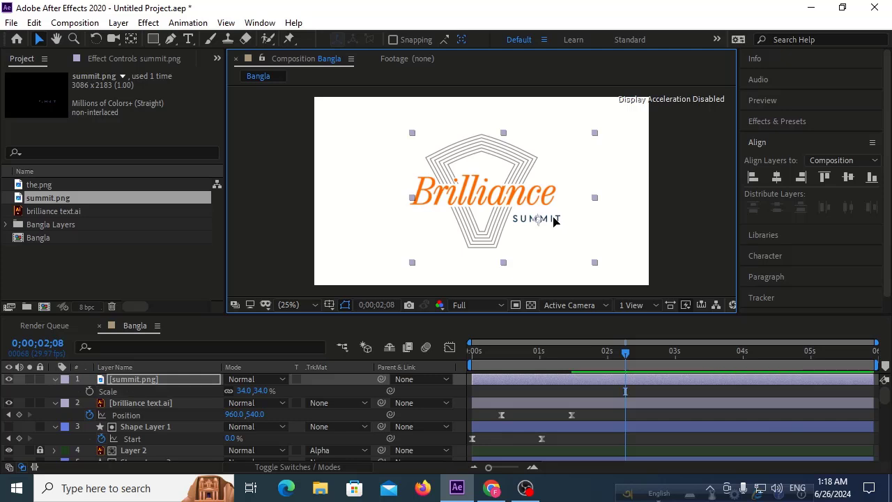
pyautogui.press('Left')
pyautogui.press('Left')
pyautogui.press('Left')
pyautogui.press('Left')
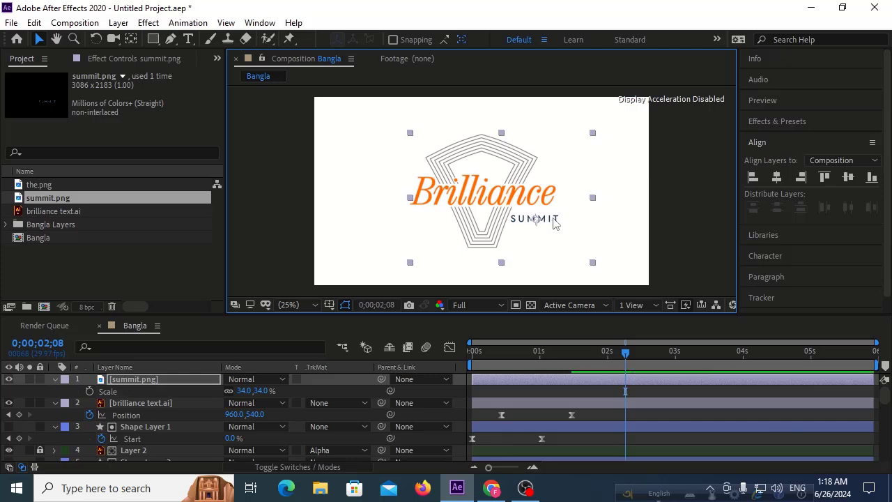
pyautogui.press('Right')
pyautogui.press('Right')
pyautogui.press('Left')
pyautogui.press('Up')
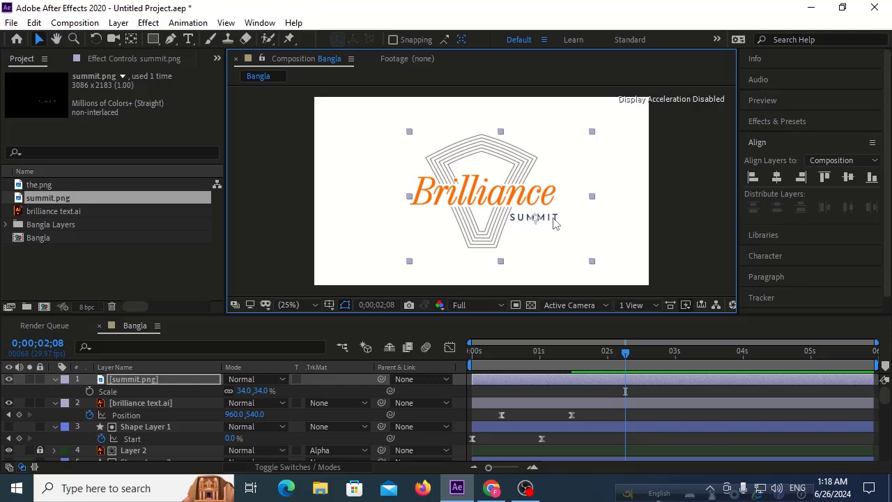
pyautogui.press('Up')
pyautogui.press('Down')
pyautogui.press('Up')
pyautogui.press('Right')
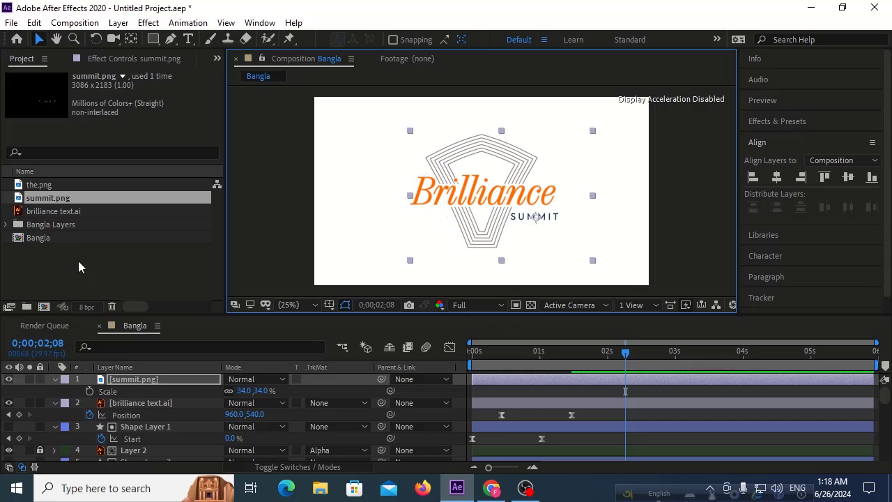
# - Add the.png as the topmost layer of the Bangla composition and reveal its scale property
pyautogui.click(74, 186)
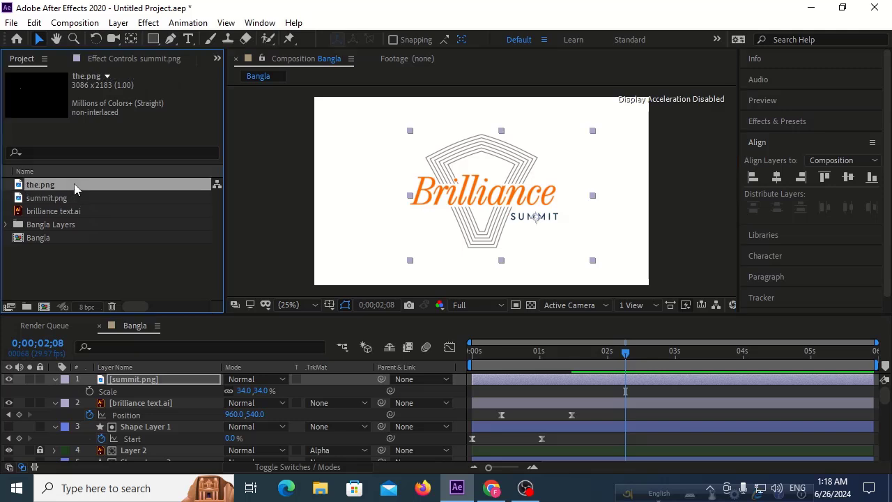
pyautogui.moveTo(74, 183); pyautogui.dragTo(104, 382)
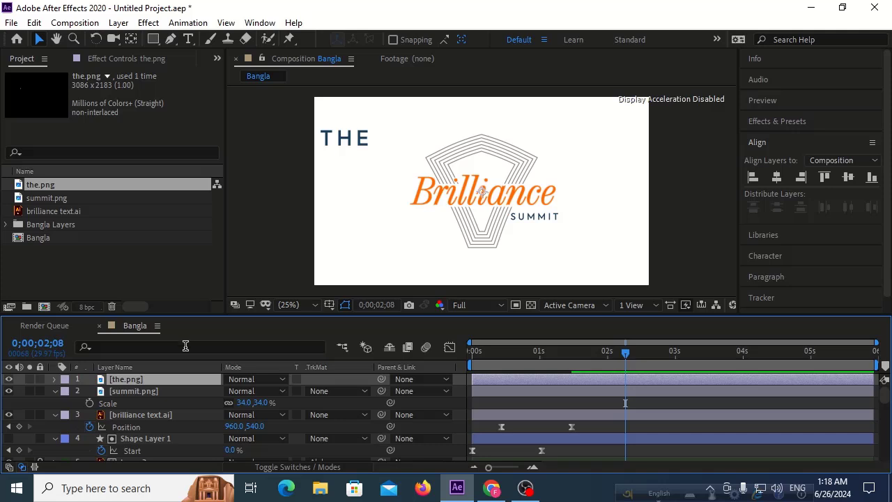
pyautogui.press('s')
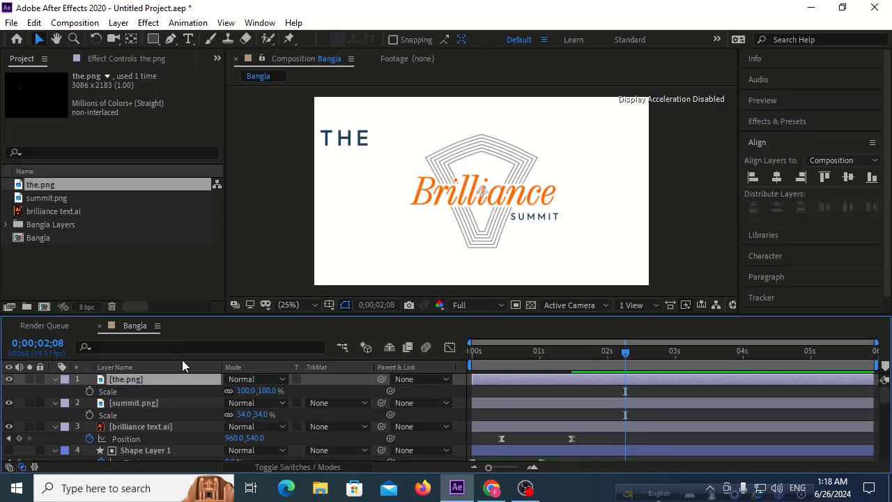
pyautogui.click(247, 391)
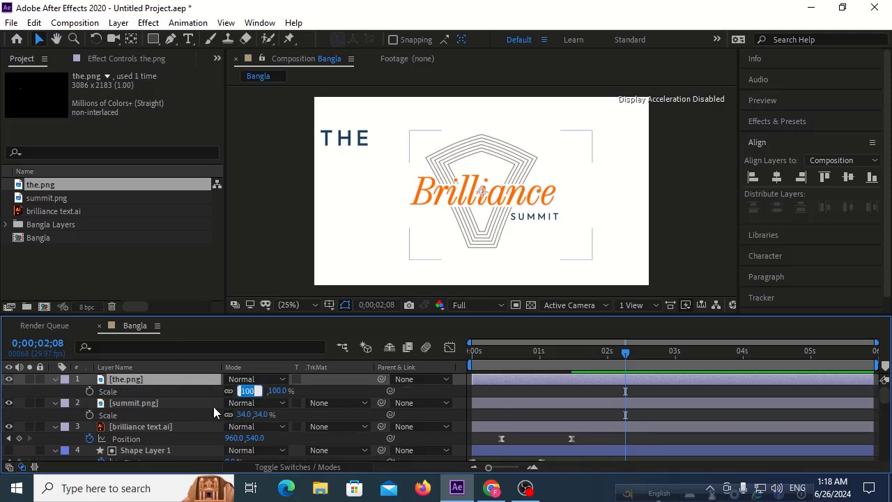
pyautogui.click(189, 380)
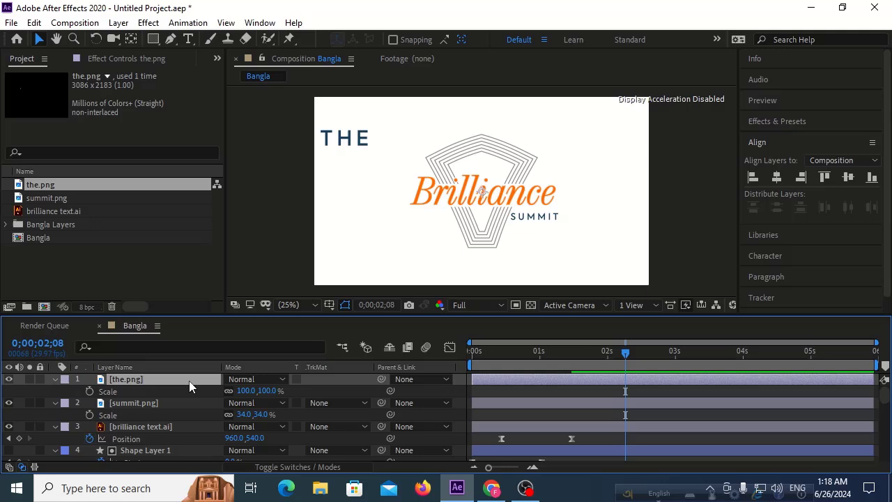
# - Move the THE text over the start of the Brilliance text and place the layer's anchor point at the centre of THE
pyautogui.click(131, 39)
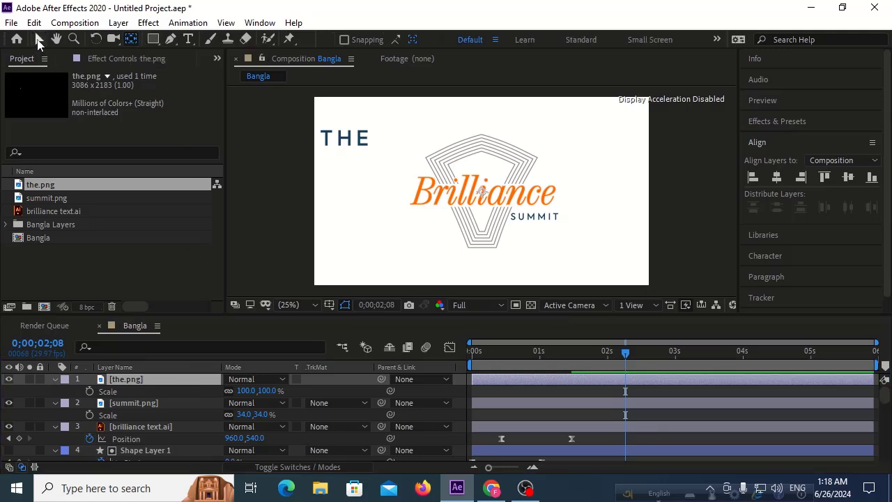
pyautogui.click(39, 40)
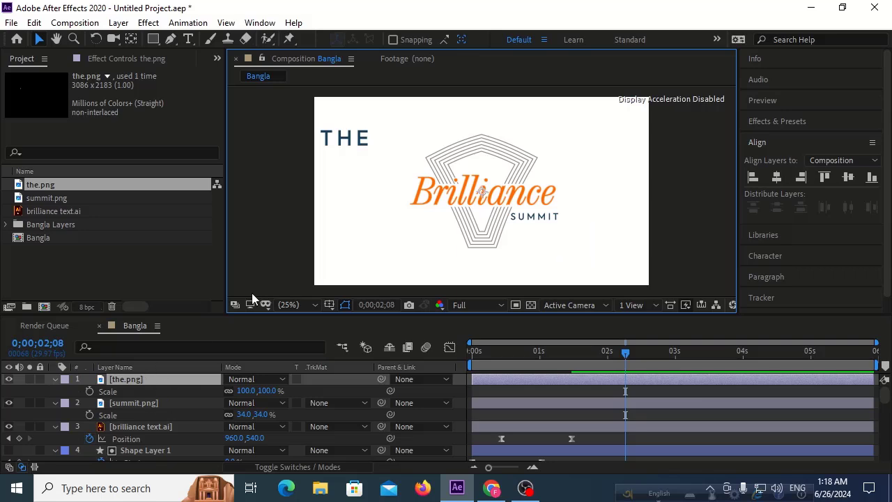
pyautogui.moveTo(359, 142); pyautogui.dragTo(458, 190)
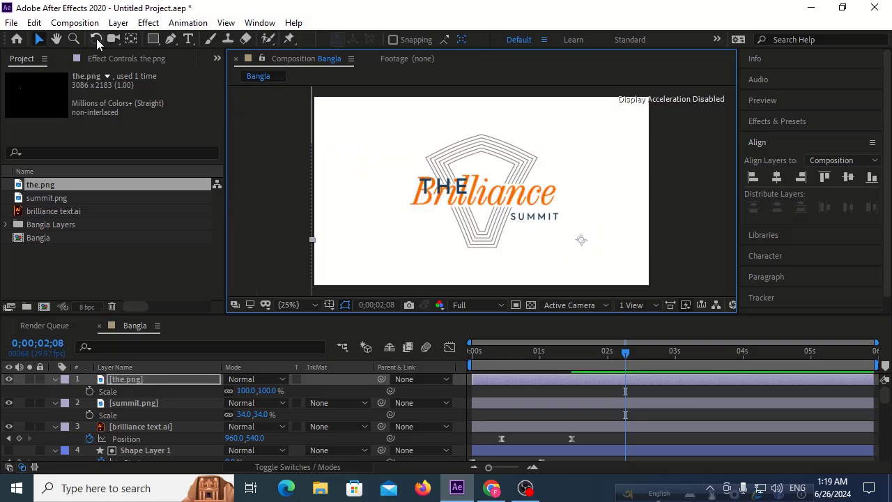
pyautogui.click(131, 39)
pyautogui.moveTo(581, 240); pyautogui.dragTo(491, 198)
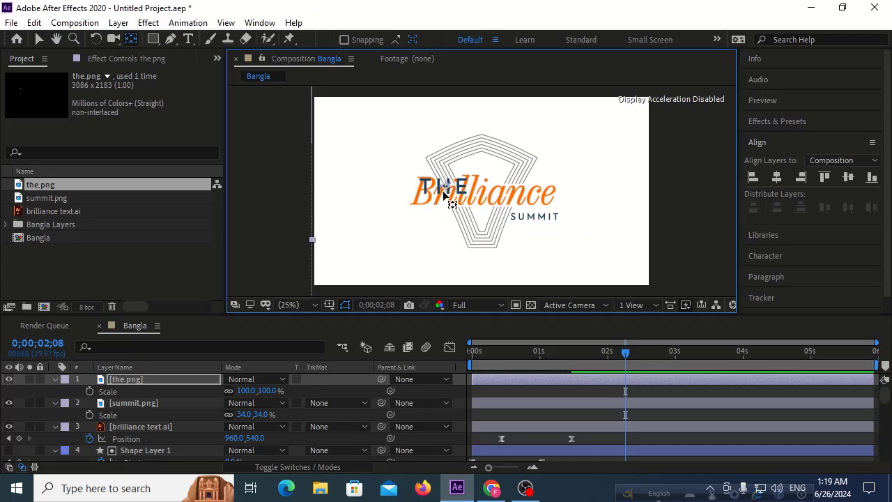
# - Scale the the.png layer to 34% and lay the THE text over the start of SUMMIT to compare their sizes
pyautogui.click(247, 390)
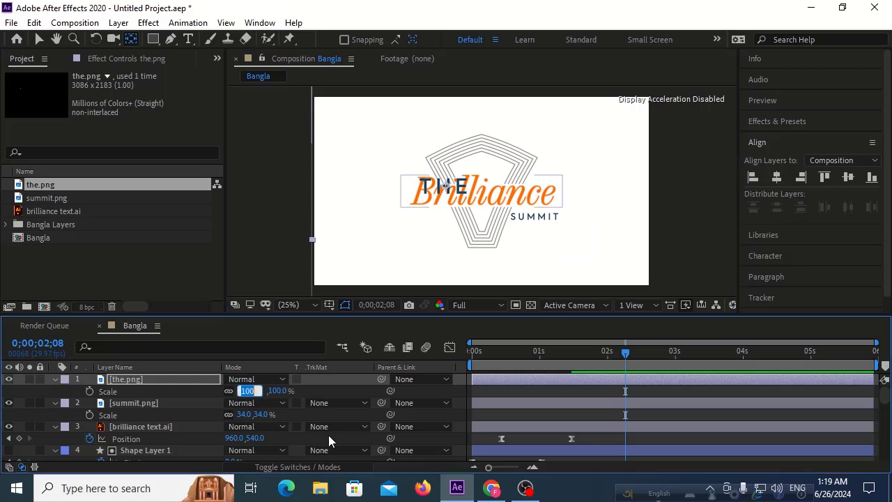
pyautogui.write('34')
pyautogui.click(342, 392)
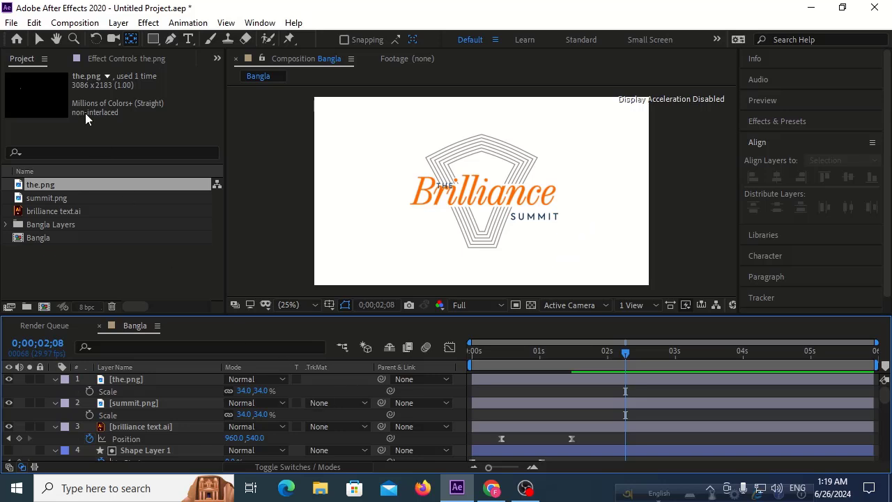
pyautogui.click(45, 39)
pyautogui.moveTo(453, 192); pyautogui.dragTo(523, 222)
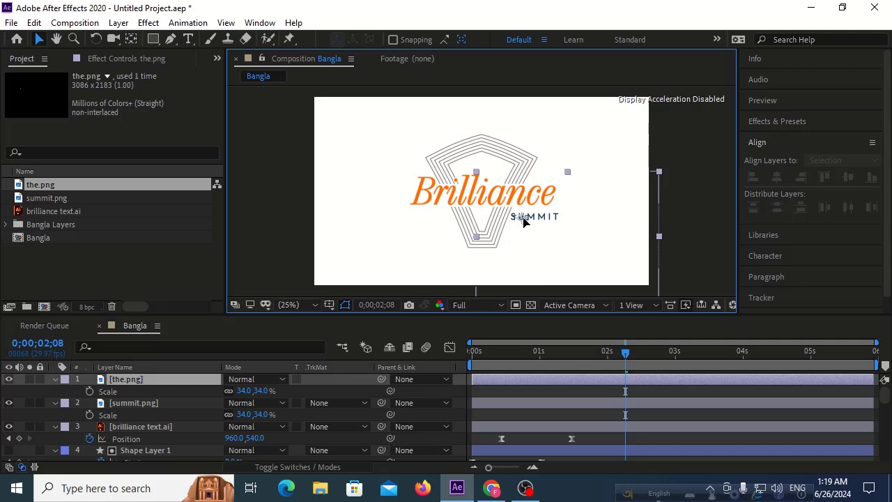
pyautogui.click(501, 241)
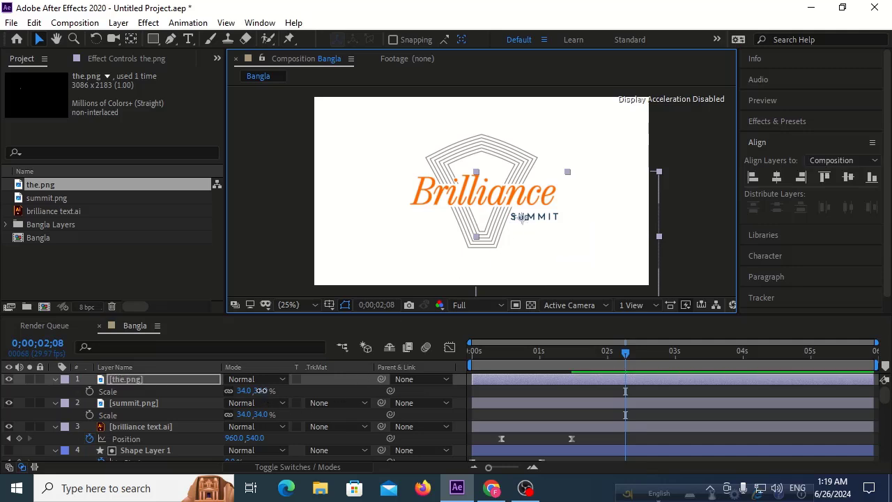
# - Scale the the.png layer to 44% and position the THE text just above the left end of the Brilliance text
pyautogui.moveTo(262, 392); pyautogui.dragTo(267, 390)
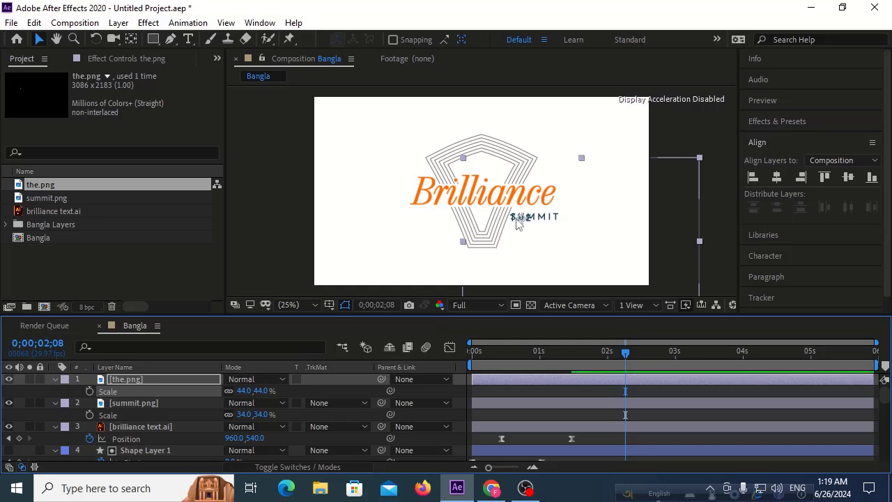
pyautogui.moveTo(517, 222); pyautogui.dragTo(408, 171)
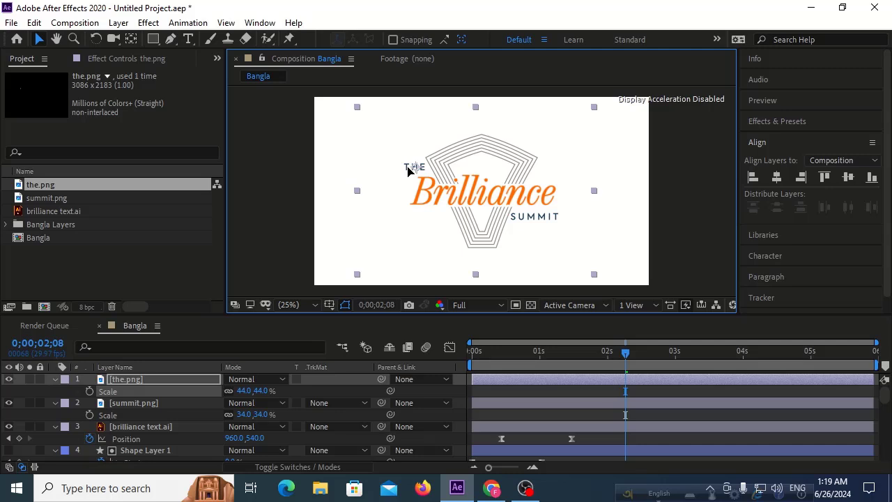
pyautogui.moveTo(408, 167); pyautogui.dragTo(407, 166)
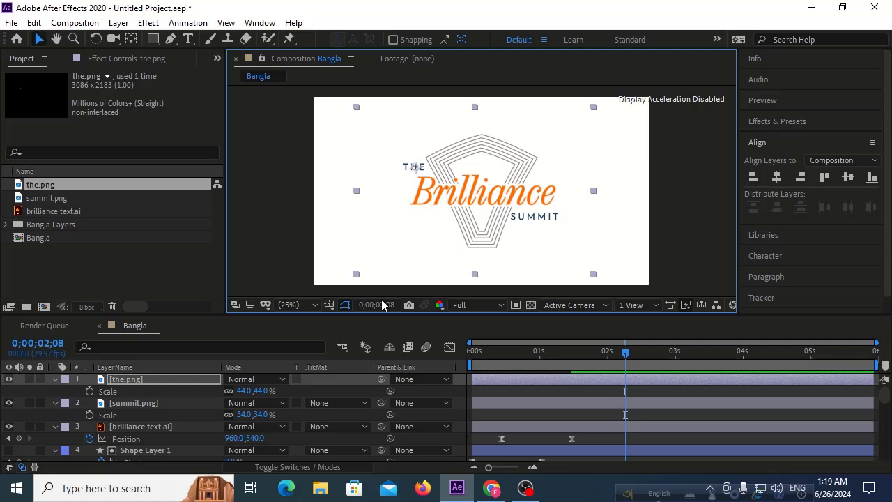
# - Create a new shape layer directly above the summit.png layer
pyautogui.click(140, 403)
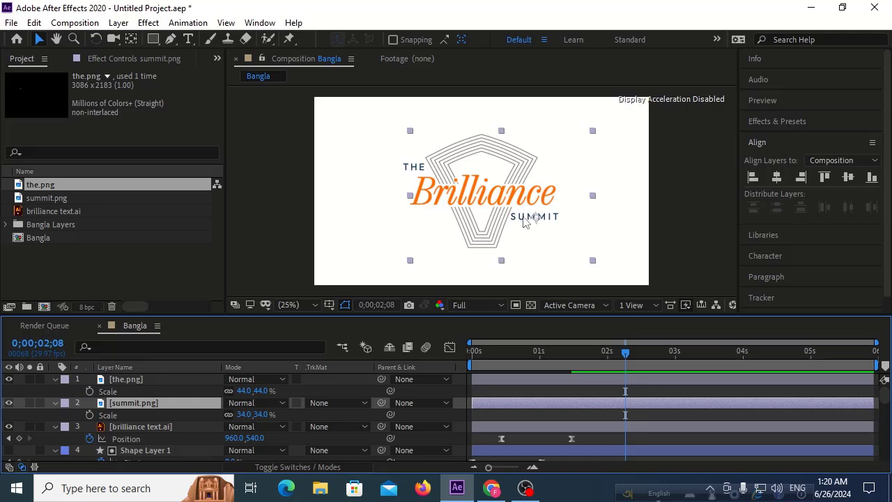
pyautogui.rightClick(301, 404)
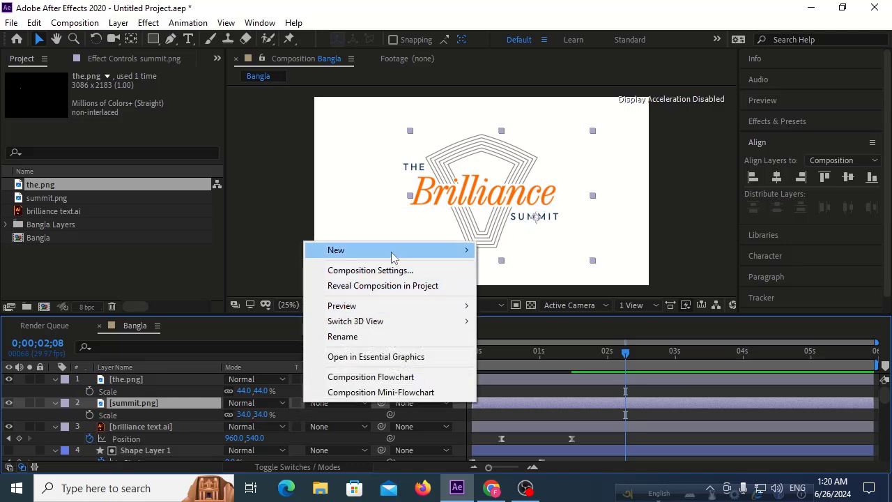
pyautogui.moveTo(454, 254)
pyautogui.click(520, 346)
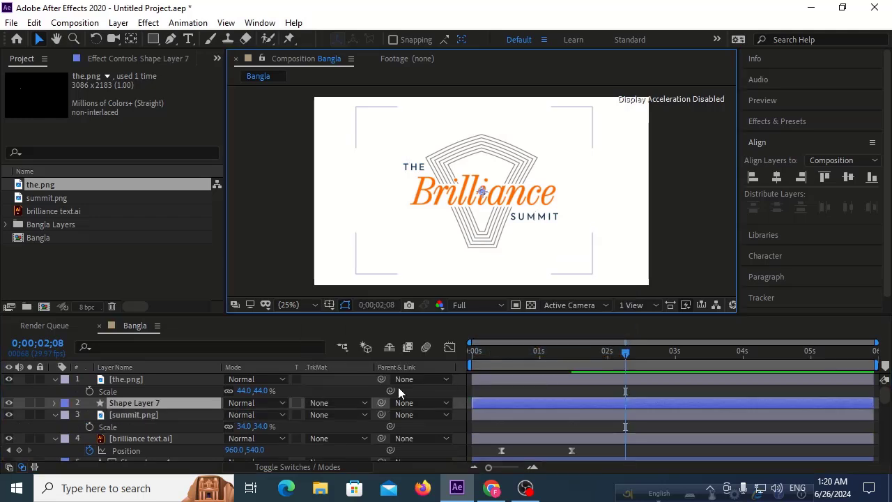
# - Draw a rectangle covering the SUMMIT text on the new shape layer, with a solid colour fill and no stroke
pyautogui.press('q')
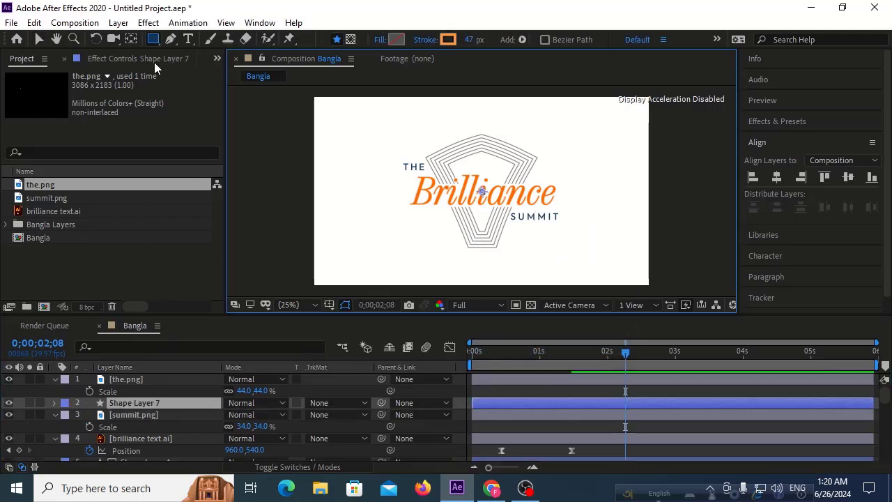
pyautogui.click(380, 39)
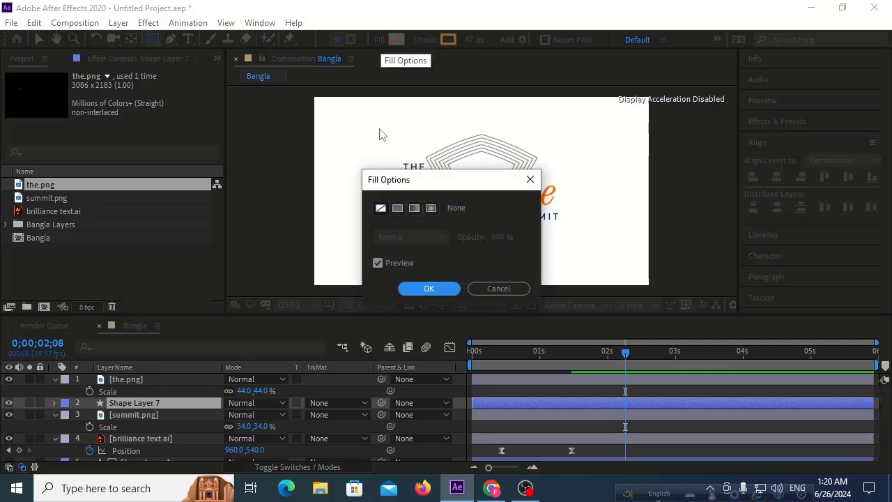
pyautogui.click(397, 208)
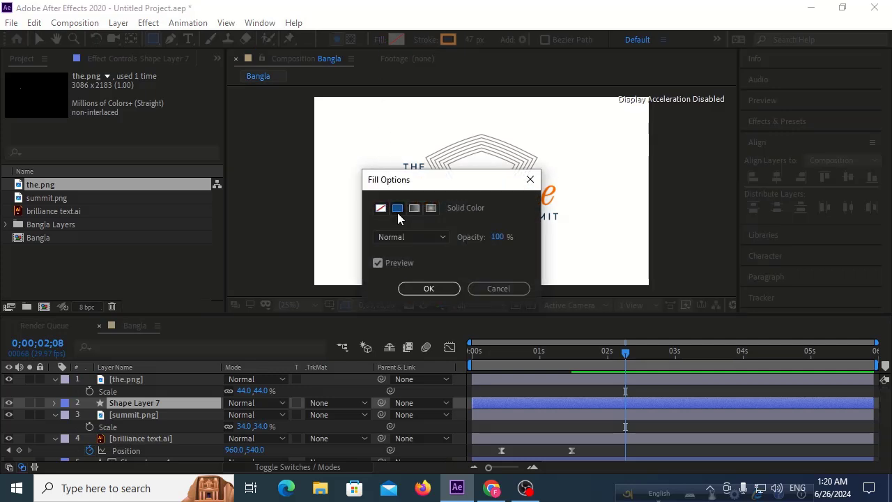
pyautogui.click(428, 288)
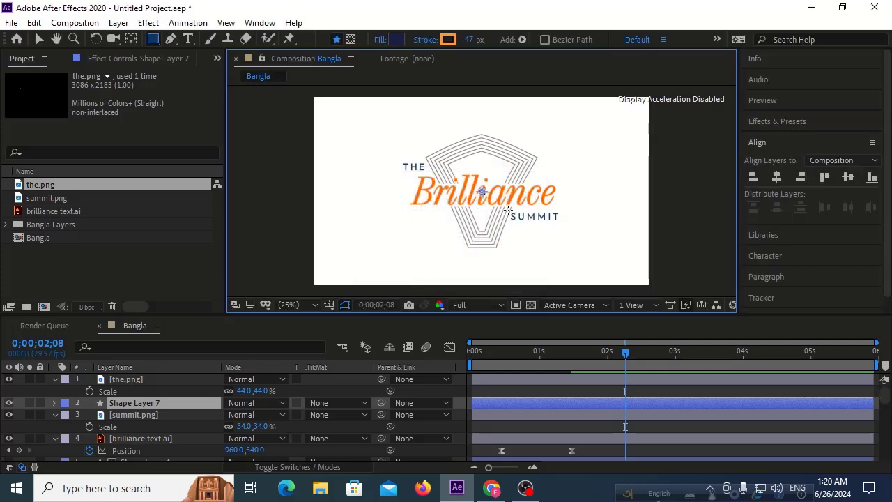
pyautogui.moveTo(507, 210); pyautogui.dragTo(568, 225)
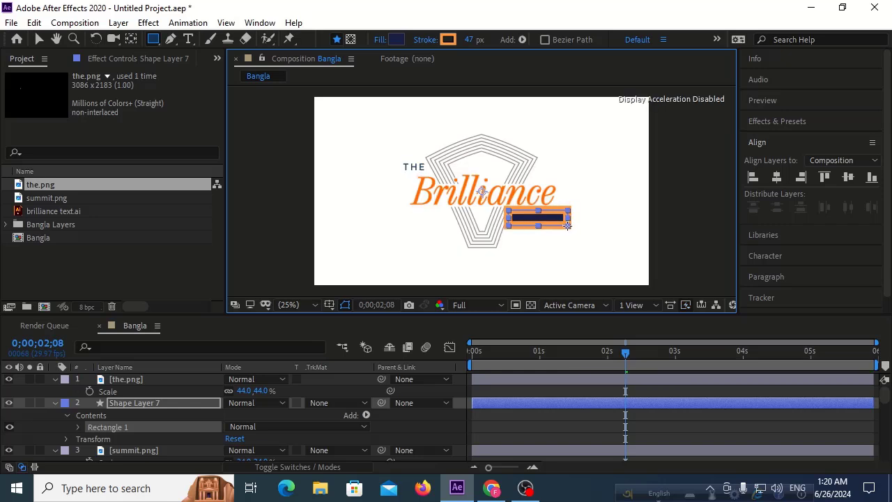
pyautogui.click(425, 40)
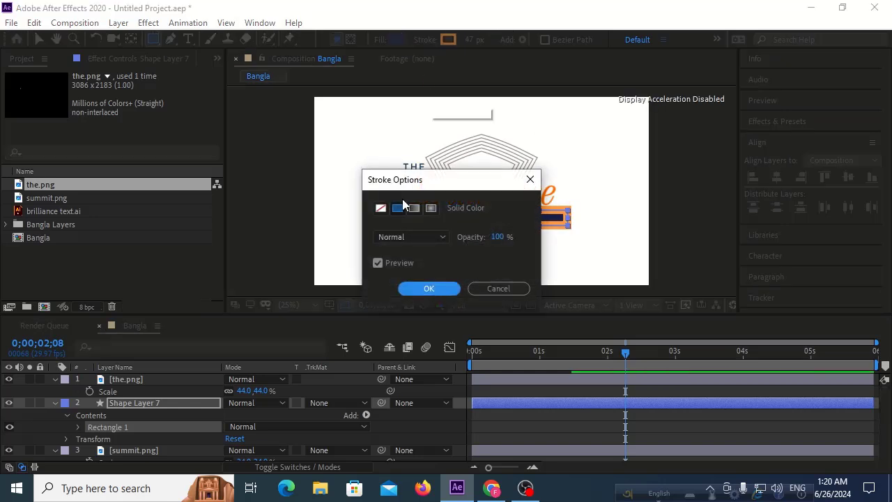
pyautogui.click(381, 208)
pyautogui.click(429, 288)
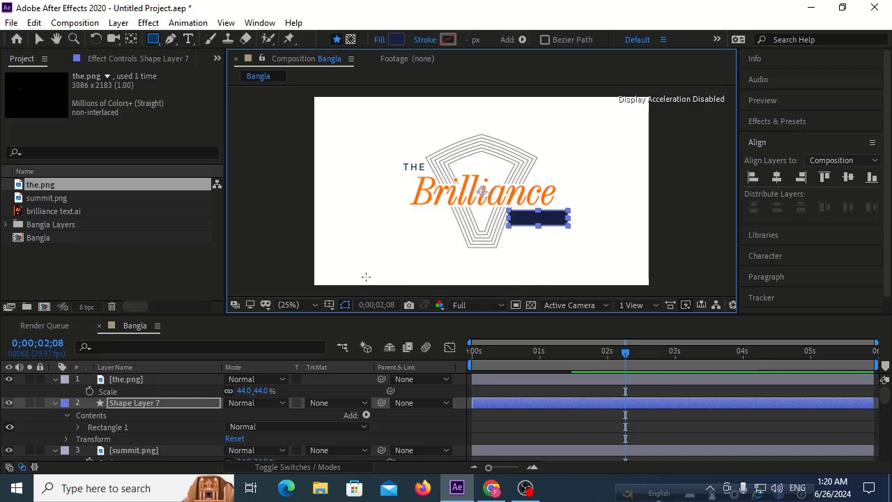
# - Set the summit.png layer's track matte to Alpha Matte "Shape Layer 7"
pyautogui.click(55, 403)
pyautogui.click(120, 414)
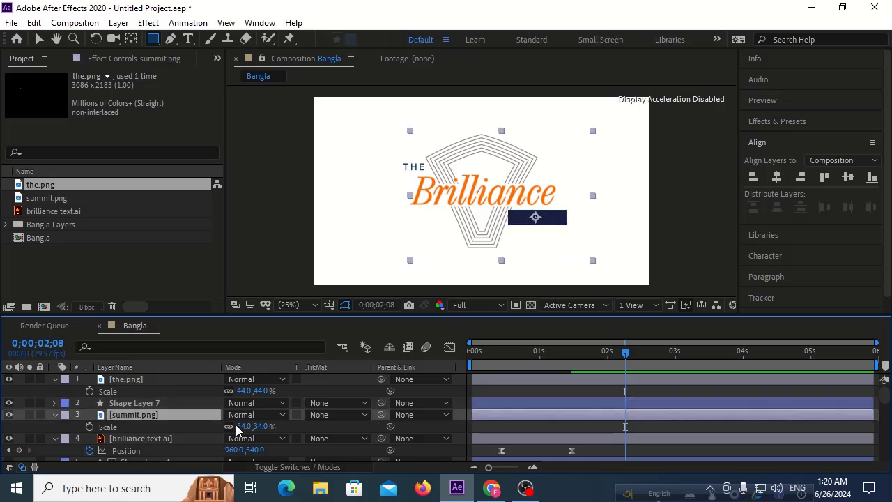
pyautogui.click(328, 413)
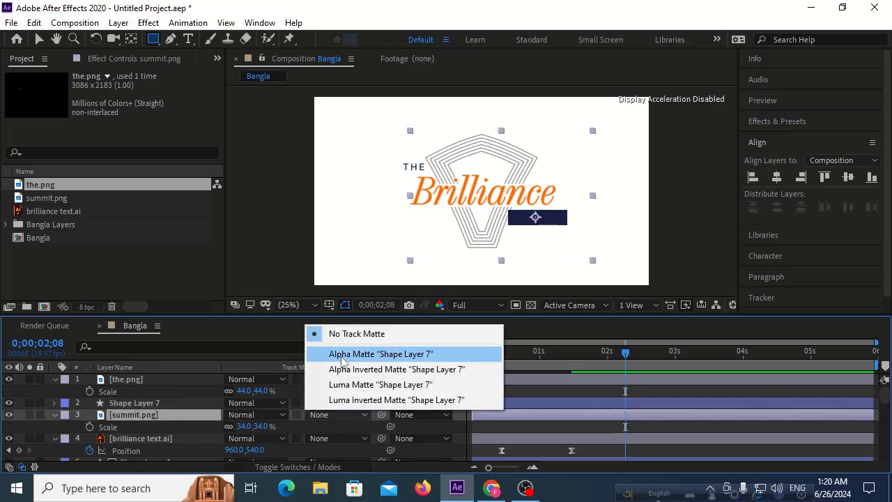
pyautogui.click(340, 353)
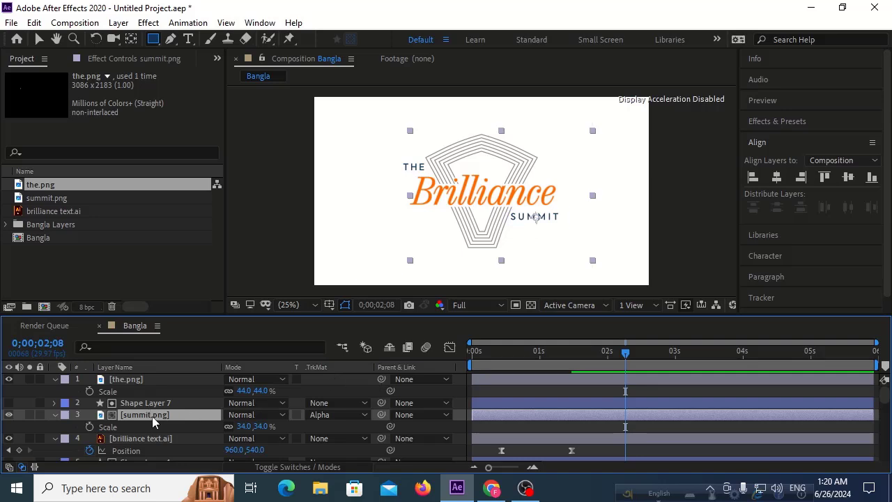
# - Add a first position keyframe to the summit.png layer at 0;00;01;14, aligned with Brilliance's last position keyframe
pyautogui.press('p')
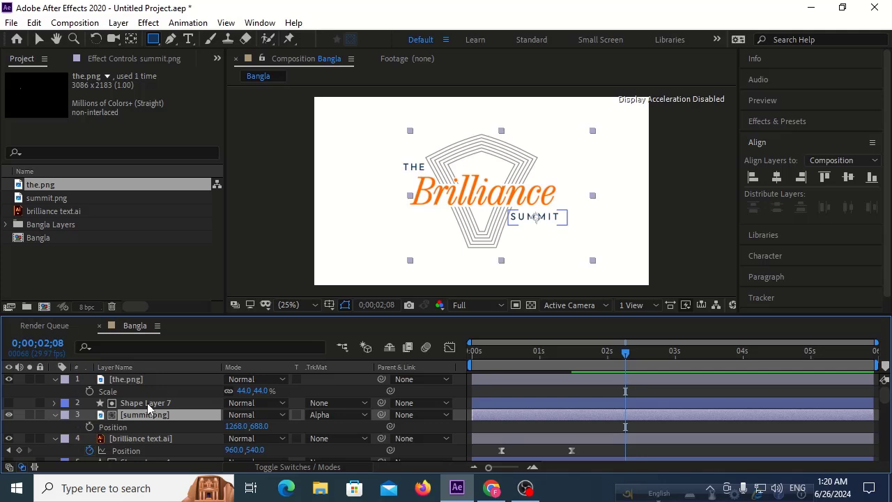
pyautogui.click(571, 364)
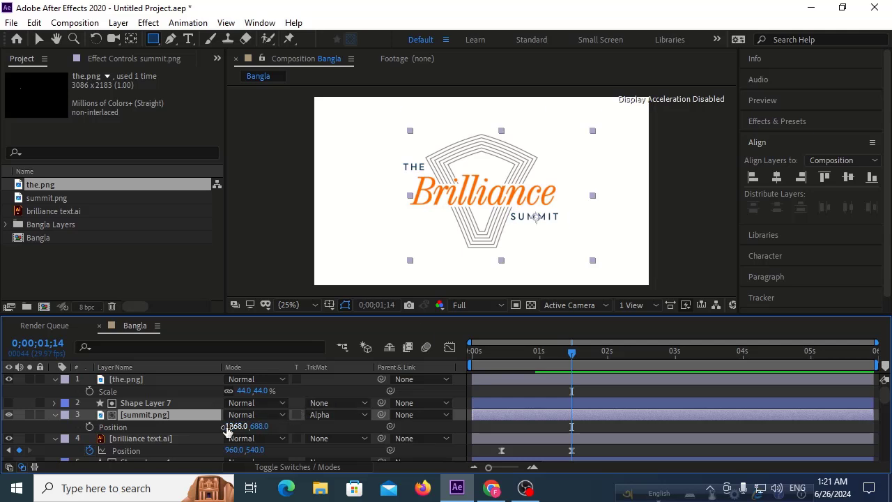
pyautogui.click(90, 427)
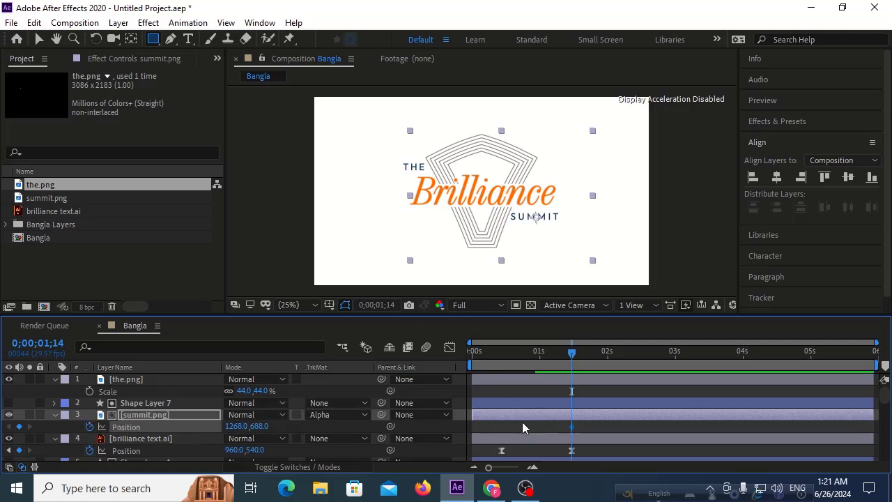
# - Add a second position keyframe to the summit.png layer at 0;00;02;00, keeping the same position
pyautogui.moveTo(571, 351); pyautogui.dragTo(592, 346)
pyautogui.moveTo(591, 346); pyautogui.dragTo(607, 352)
pyautogui.scroll(-3, 521, 422)
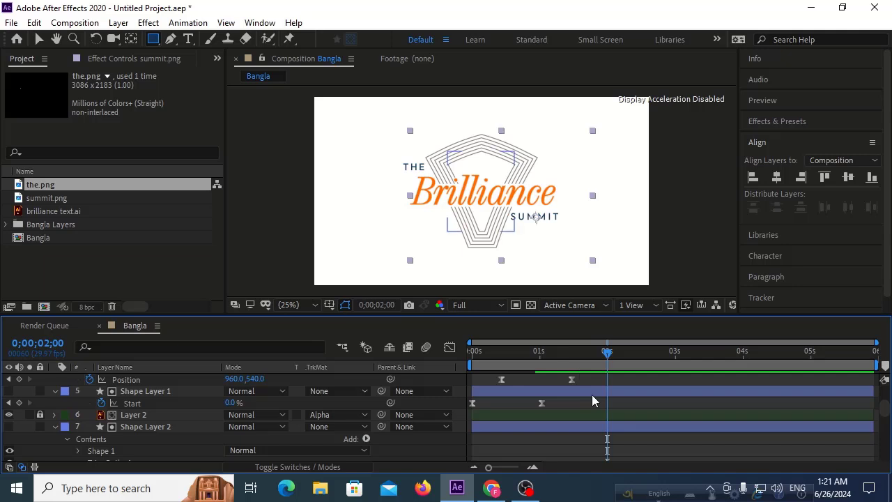
pyautogui.scroll(3, 592, 395)
pyautogui.click(608, 414)
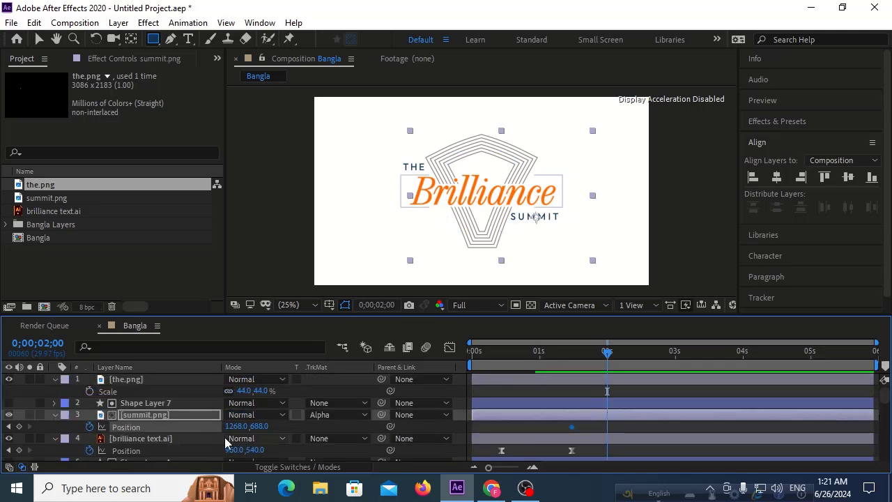
pyautogui.click(19, 427)
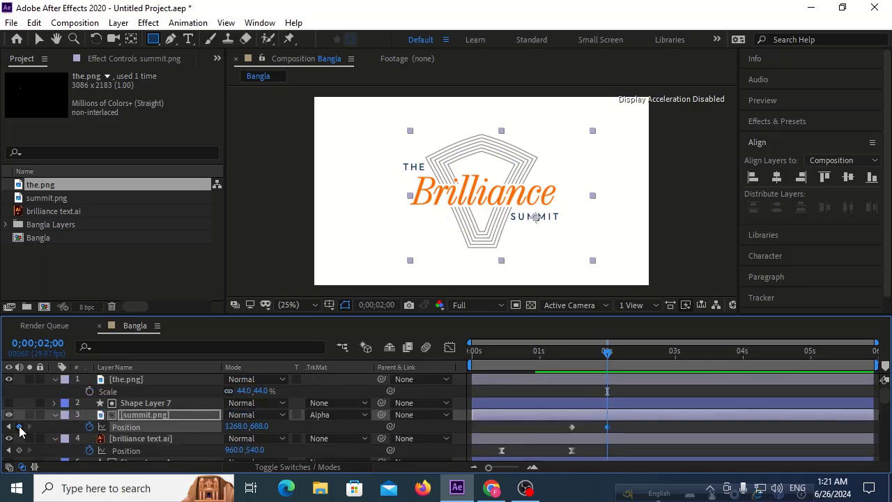
# - Set the summit.png layer's position to 1268, 438 at its 0;00;01;14 keyframe and preview the reveal
pyautogui.click(8, 427)
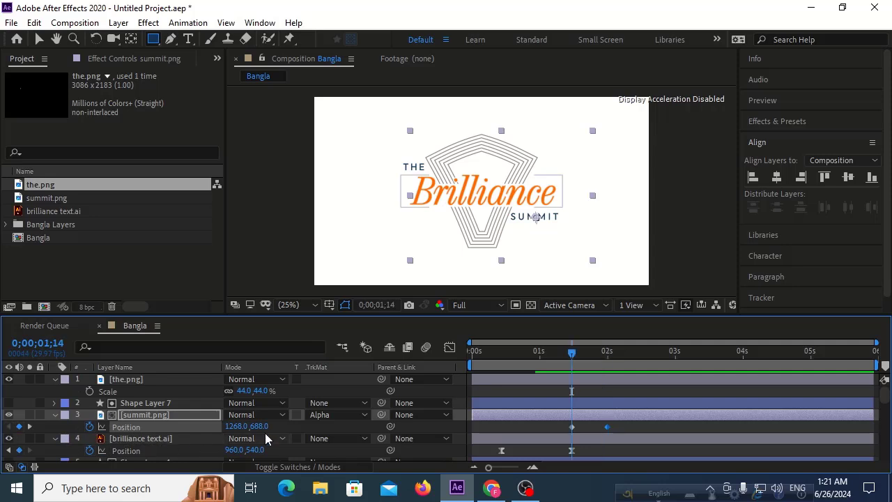
pyautogui.moveTo(236, 432); pyautogui.dragTo(59, 451)
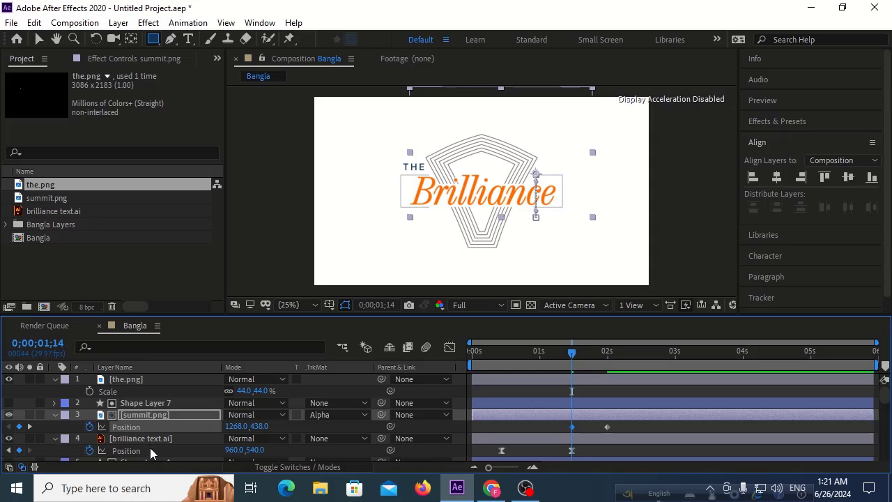
pyautogui.press('space')
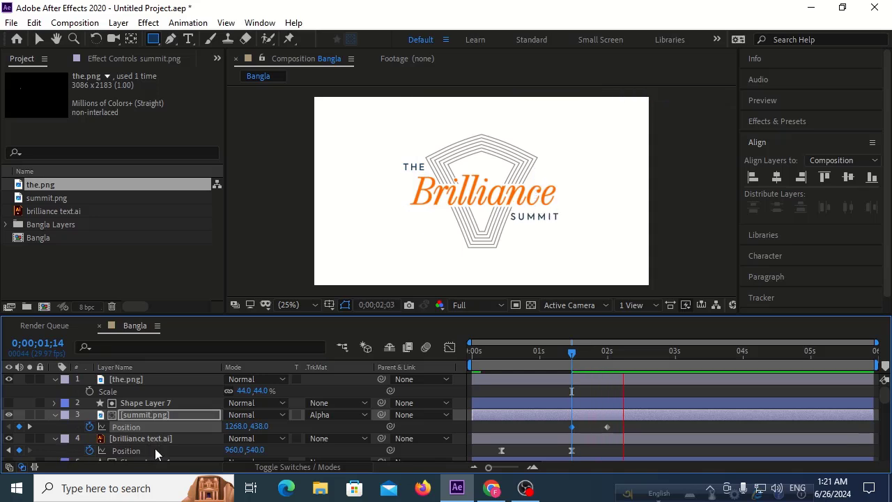
pyautogui.press('space')
# - Ease both summit.png position keyframes and set their incoming velocity influence to 95%
pyautogui.moveTo(616, 424); pyautogui.dragTo(549, 442)
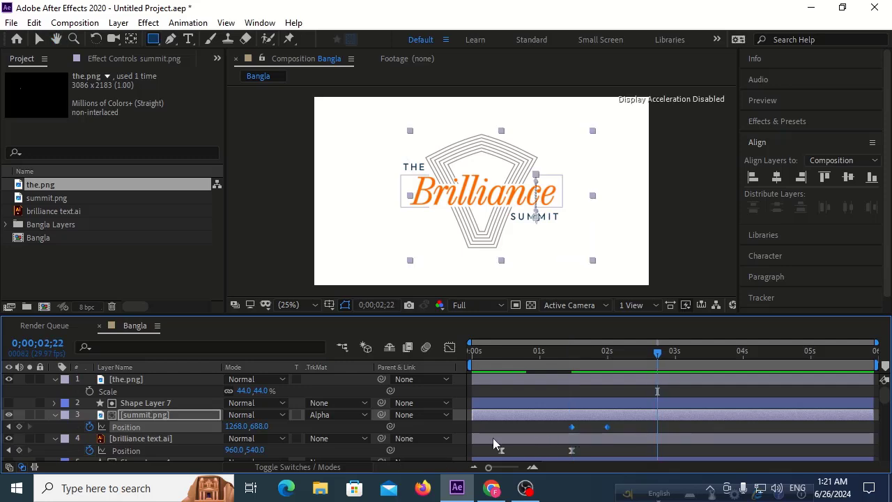
pyautogui.rightClick(607, 427)
pyautogui.click(640, 411)
pyautogui.click(348, 241)
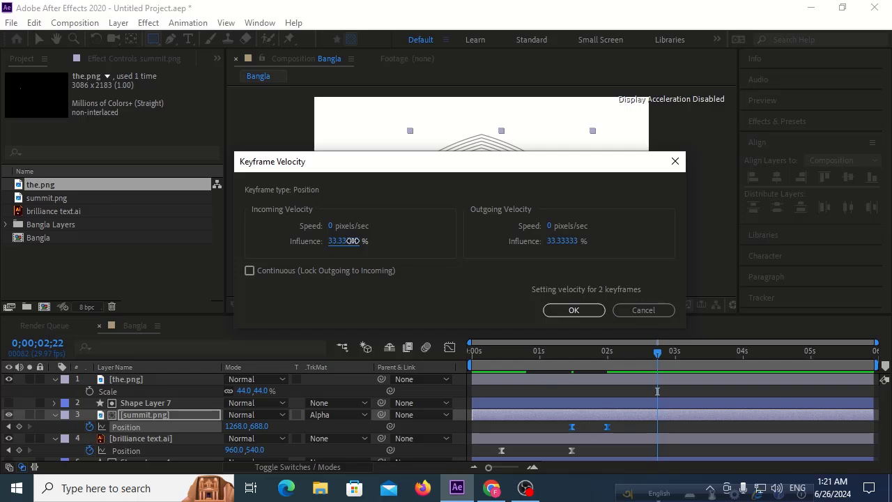
pyautogui.write('960')
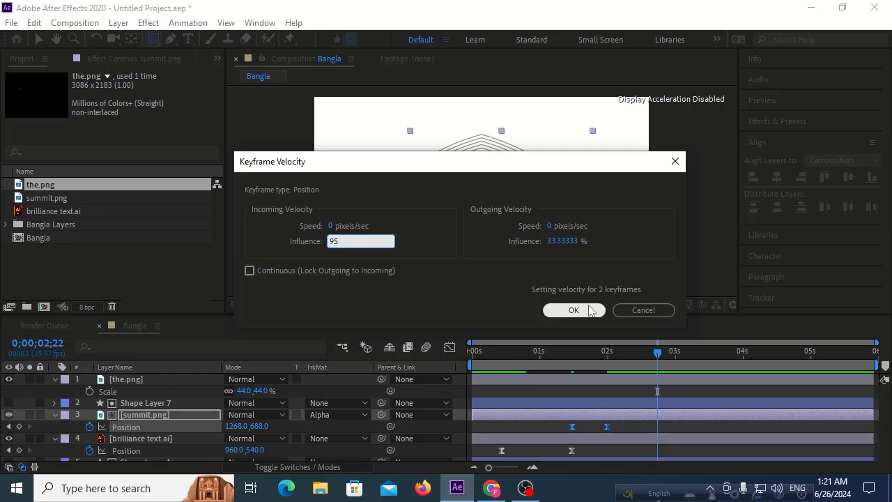
pyautogui.click(574, 310)
pyautogui.moveTo(599, 352); pyautogui.dragTo(559, 359)
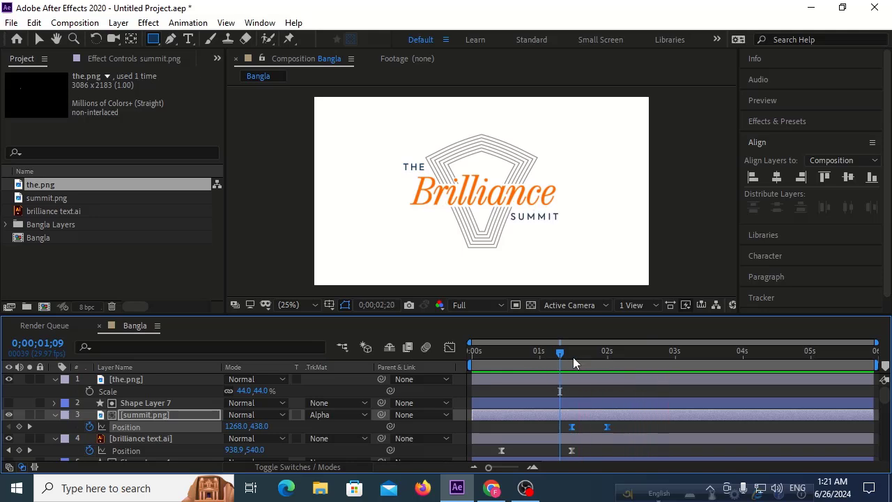
pyautogui.click(573, 357)
# - At 0;00;01;14, add a shape layer above the.png and draw a filled rectangle without stroke covering the THE text
pyautogui.click(9, 426)
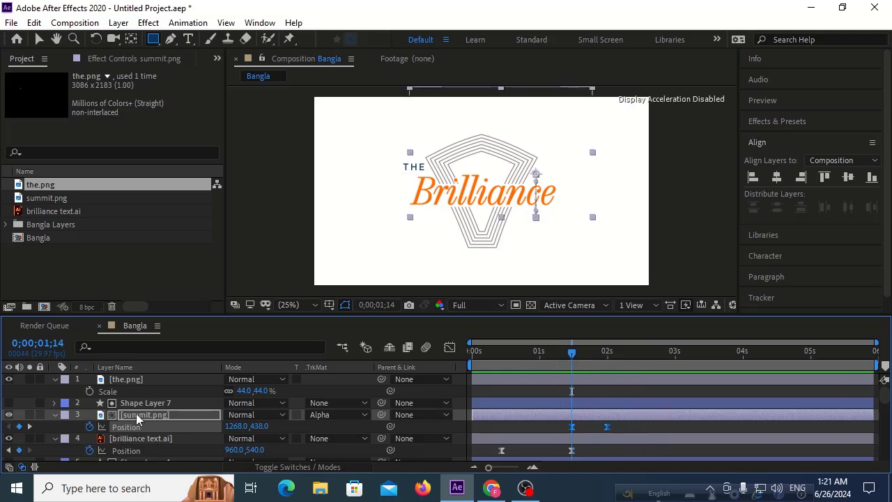
pyautogui.click(152, 379)
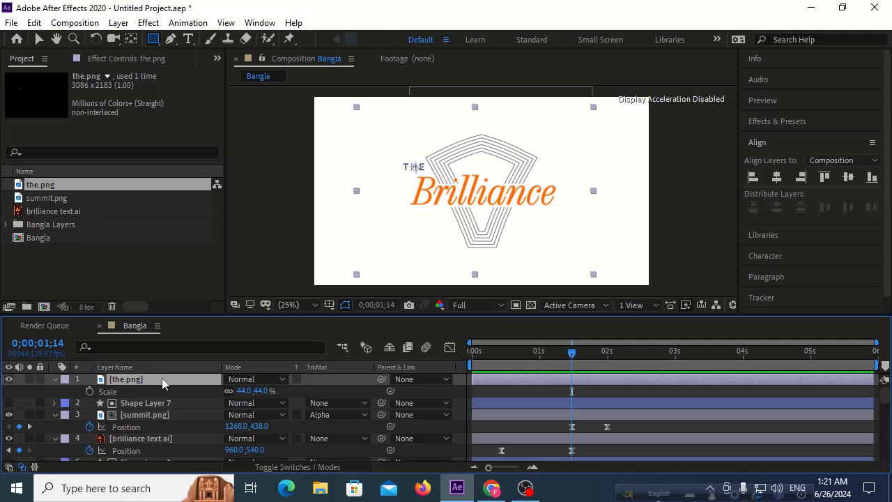
pyautogui.rightClick(331, 372)
pyautogui.rightClick(314, 378)
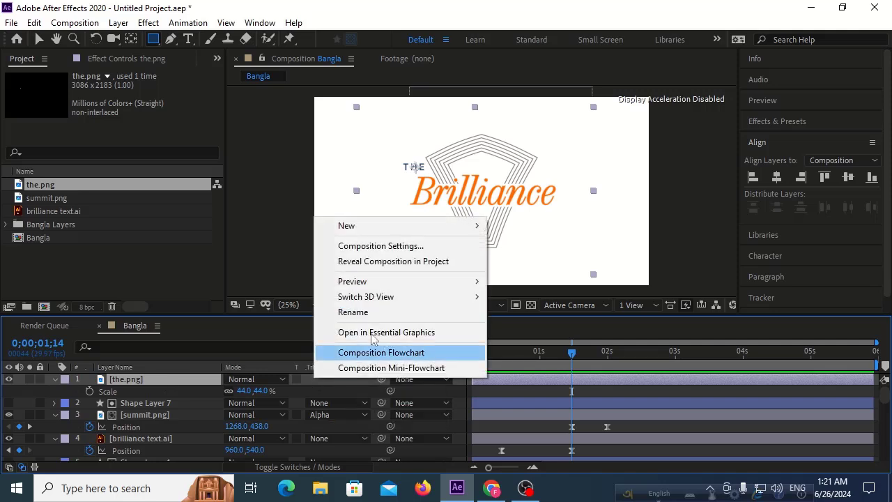
pyautogui.moveTo(450, 233)
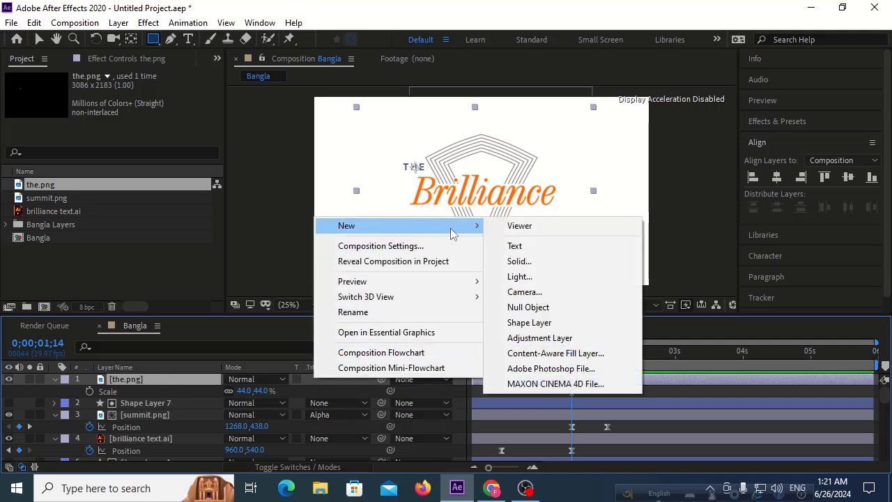
pyautogui.click(529, 322)
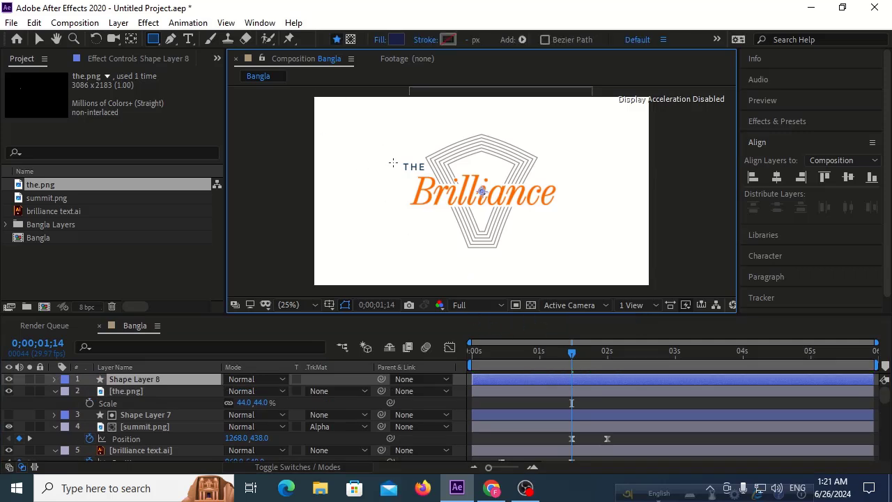
pyautogui.moveTo(396, 155); pyautogui.dragTo(438, 174)
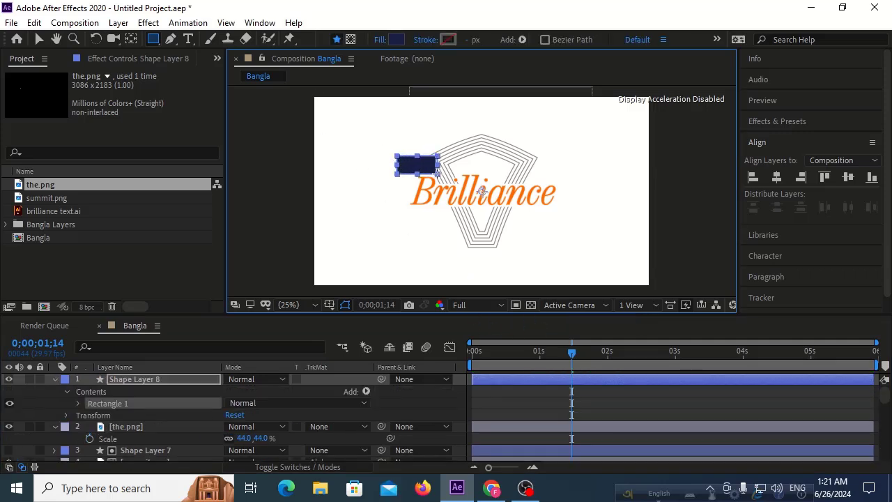
# - Set the the.png layer's track matte to Alpha Matte "Shape Layer 8"
pyautogui.click(142, 430)
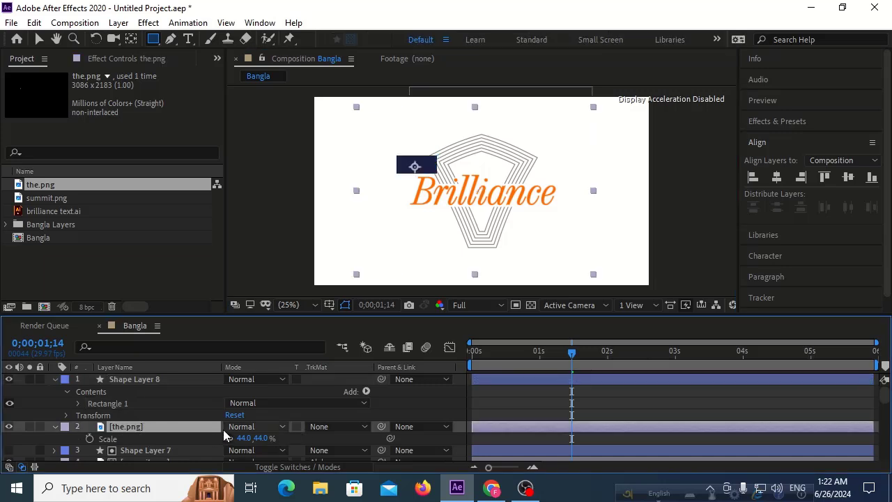
pyautogui.click(325, 428)
pyautogui.click(342, 365)
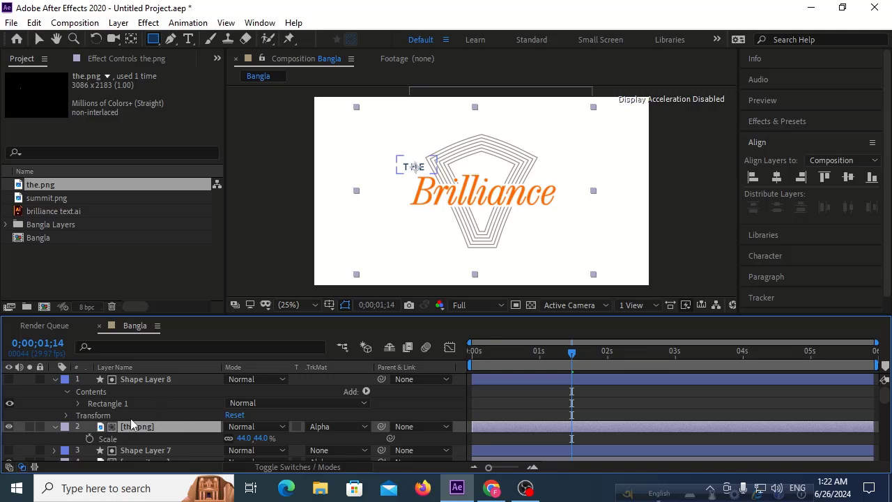
# - Keyframe the.png's position at 0;00;01;14 and 0;00;02;00, with the first keyframe set to 576, 763 and the second at 576, 400
pyautogui.press('p')
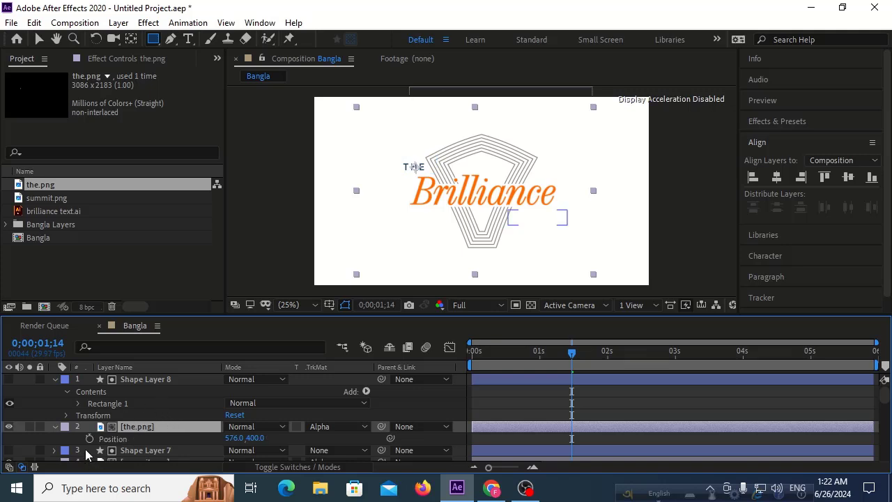
pyautogui.hotkey('alt', 'shift', 'p')
pyautogui.scroll(-2, 143, 448)
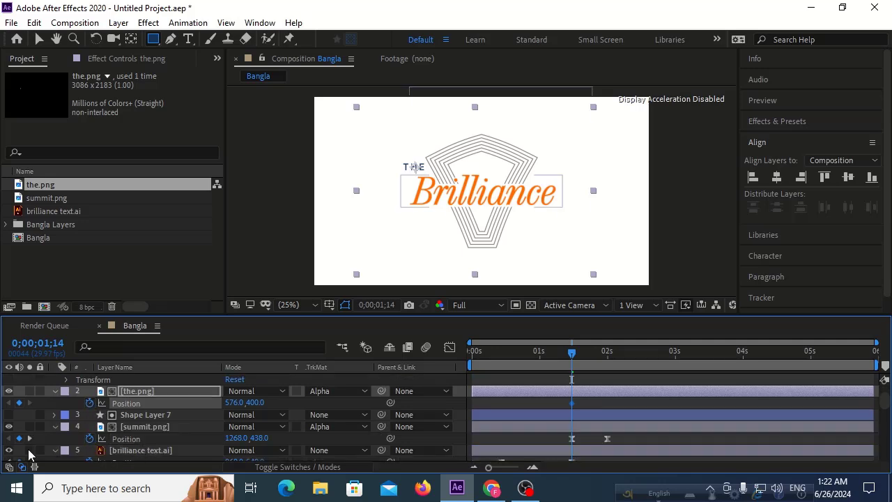
pyautogui.click(29, 439)
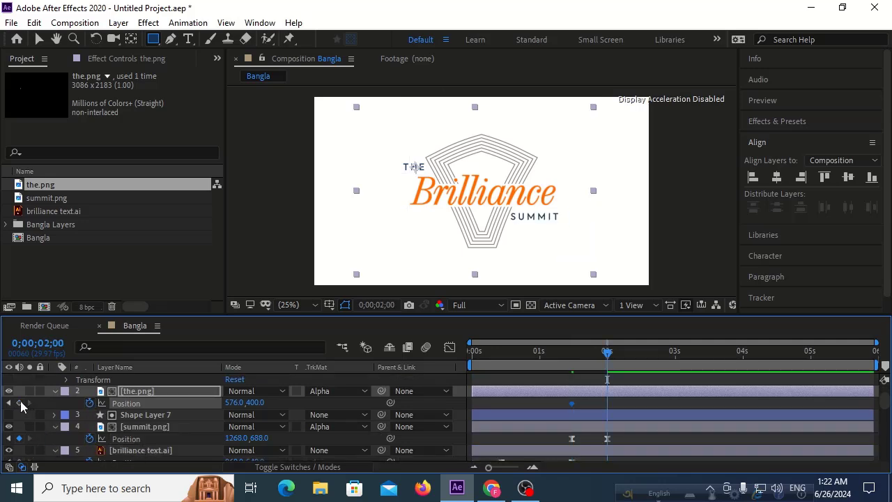
pyautogui.click(18, 403)
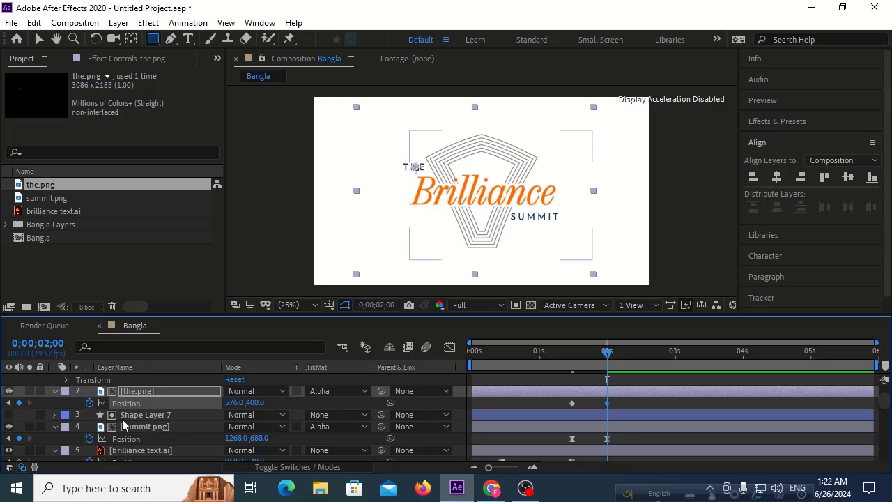
pyautogui.click(9, 403)
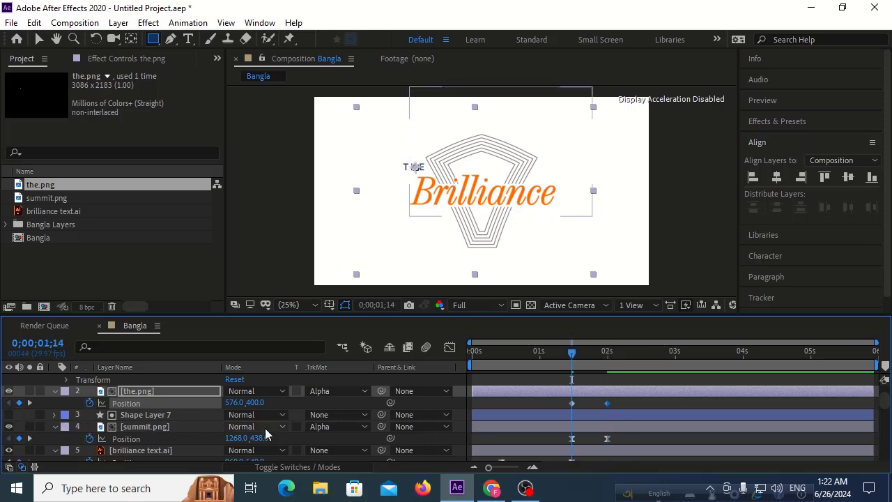
pyautogui.moveTo(253, 406); pyautogui.dragTo(548, 356)
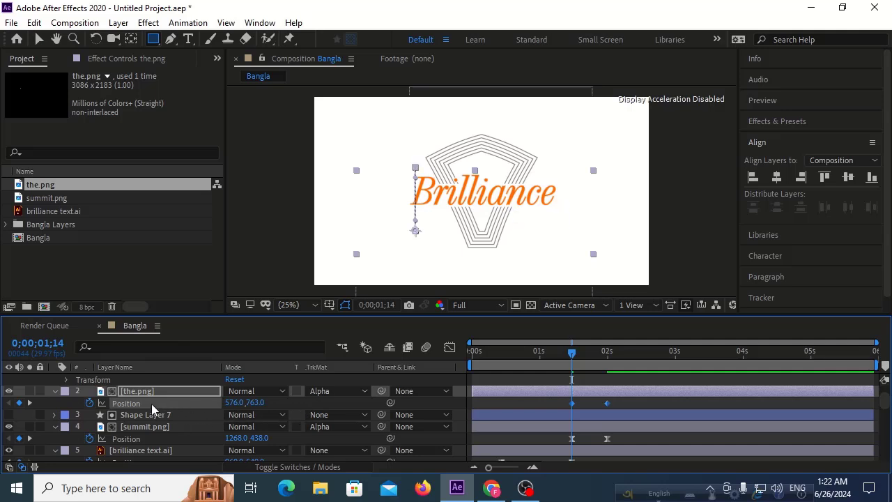
# - Ease both the.png position keyframes and set their incoming velocity influence to 90%
pyautogui.rightClick(608, 403)
pyautogui.click(637, 377)
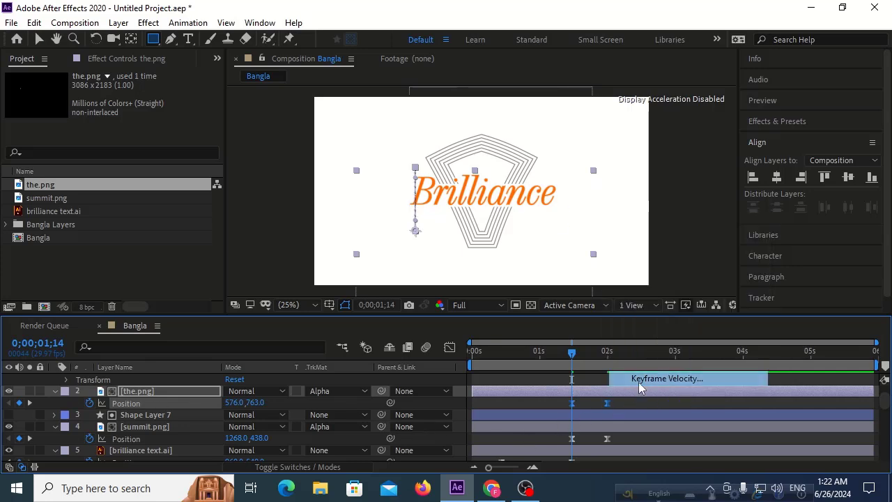
pyautogui.click(338, 241)
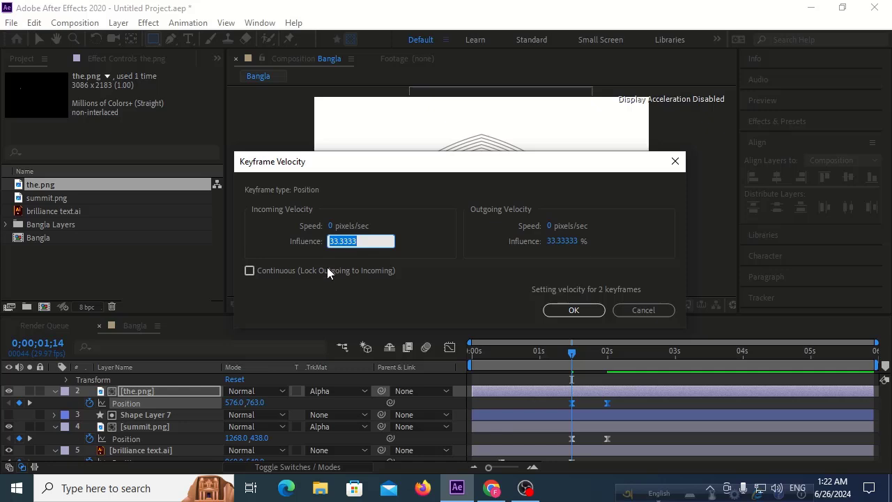
pyautogui.write('9')
pyautogui.write('0')
pyautogui.click(572, 311)
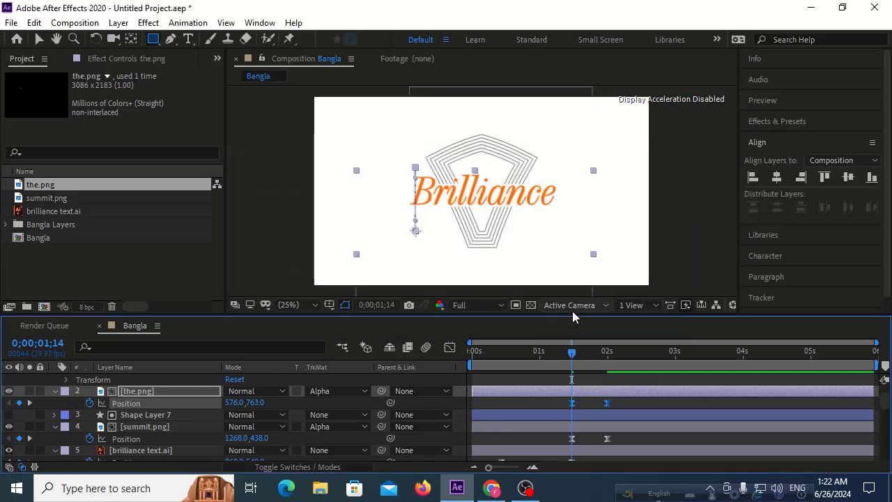
# - Play back the logo animation, including from the start of the composition, to check the THE and SUMMIT reveals
pyautogui.press('space')
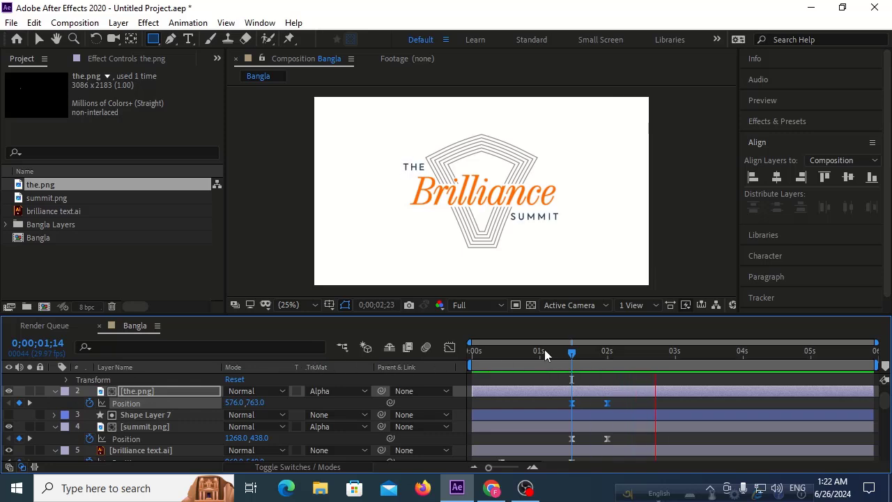
pyautogui.press('space')
pyautogui.press('space')
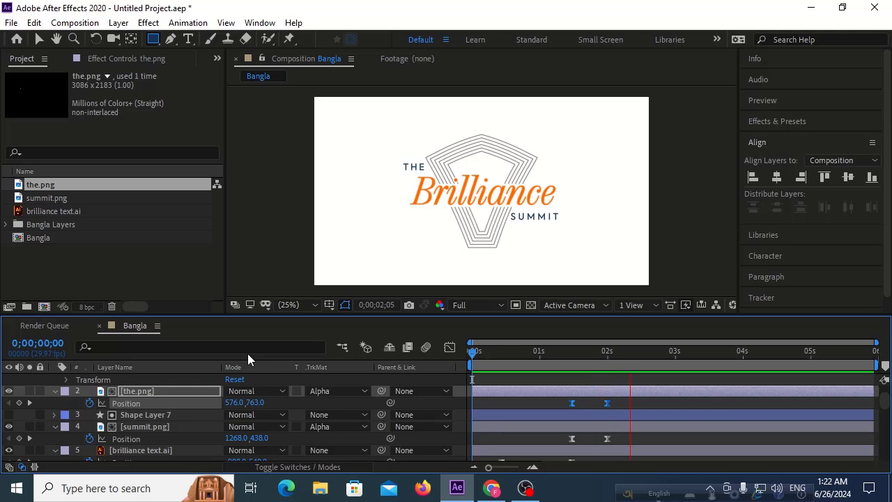
pyautogui.press('space')
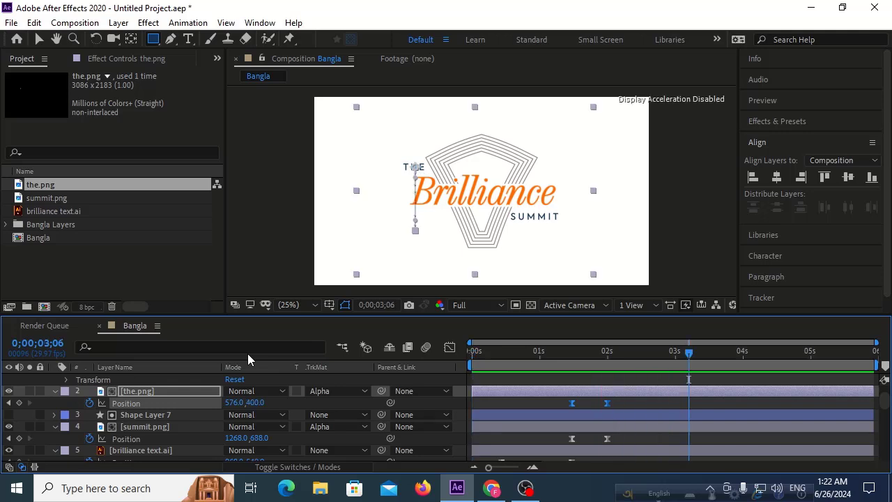
# - Add a null object to the Bangla composition
pyautogui.click(322, 380)
pyautogui.rightClick(323, 380)
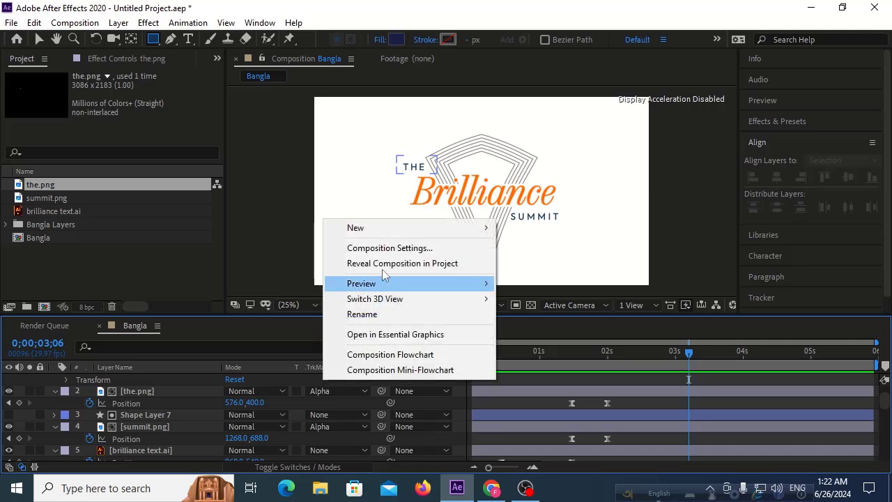
pyautogui.moveTo(461, 230)
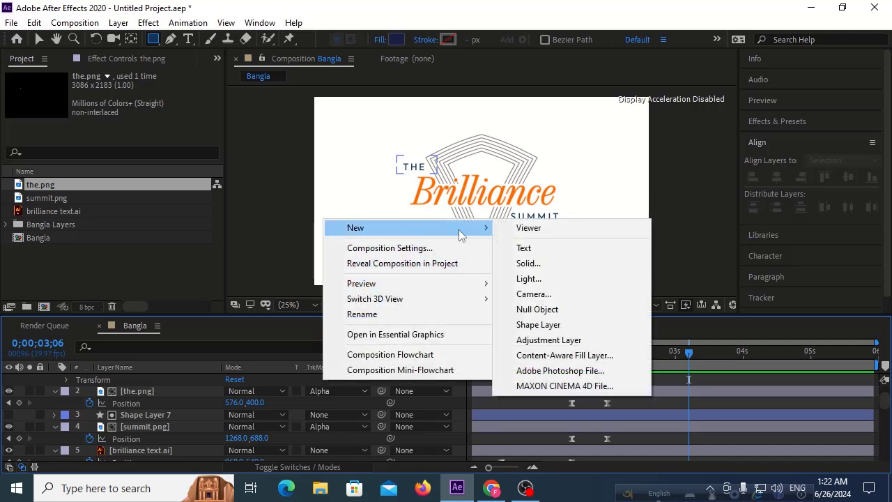
pyautogui.click(546, 313)
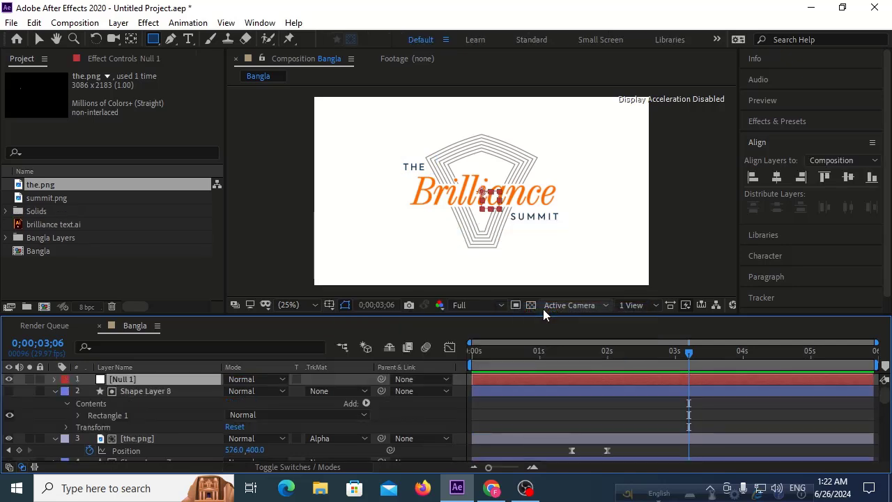
# - Centre the null's anchor point within the null and align the null horizontally and vertically to the composition's centre
pyautogui.click(130, 39)
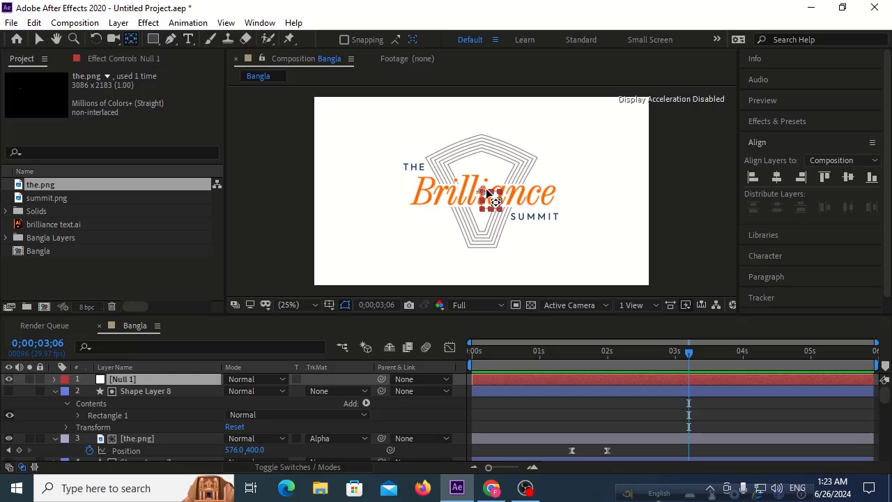
pyautogui.moveTo(488, 191); pyautogui.dragTo(484, 193)
pyautogui.click(129, 40)
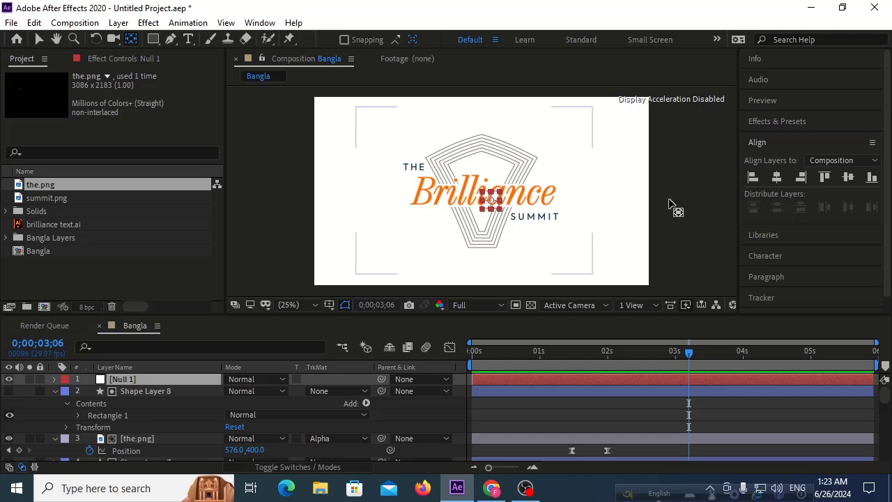
pyautogui.click(777, 177)
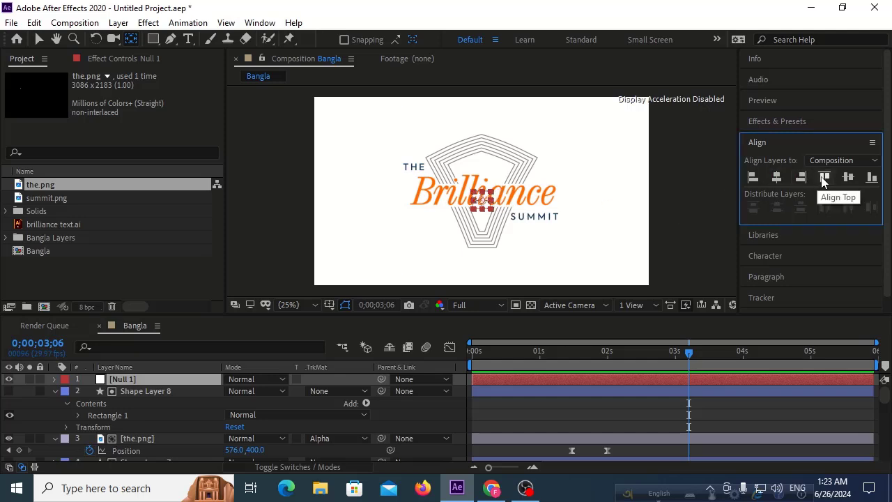
pyautogui.click(847, 178)
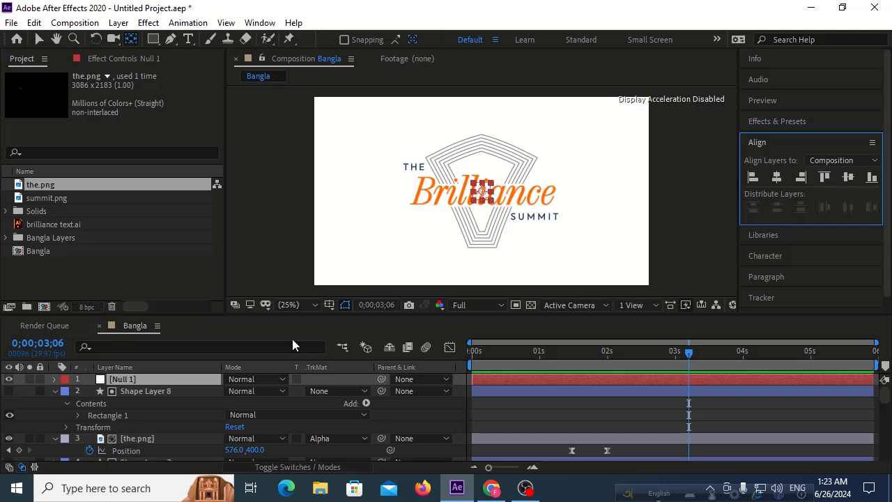
# - Unlock the locked logo artwork layers, down to Layer 7, in the Bangla composition
pyautogui.click(131, 394)
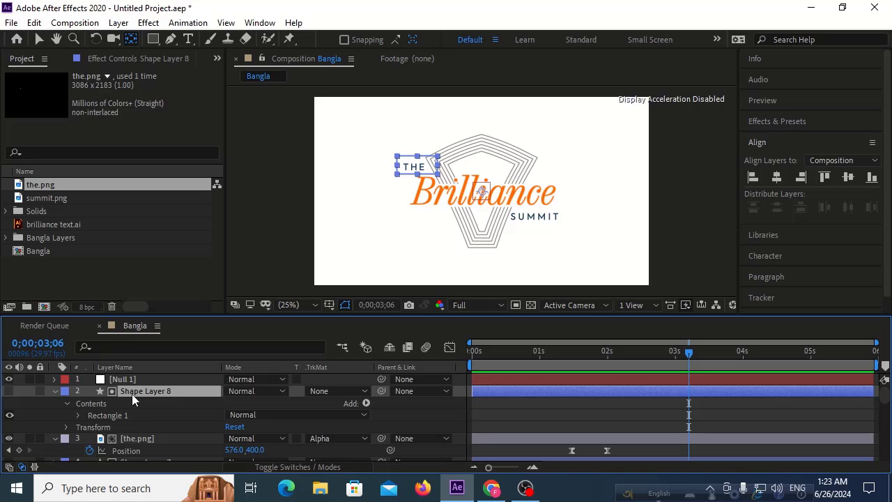
pyautogui.scroll(-10, 133, 391)
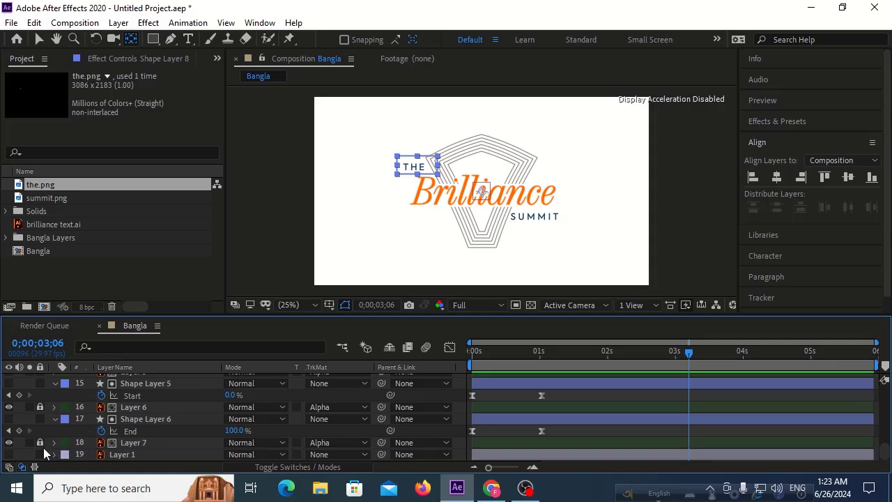
pyautogui.scroll(1, 50, 411)
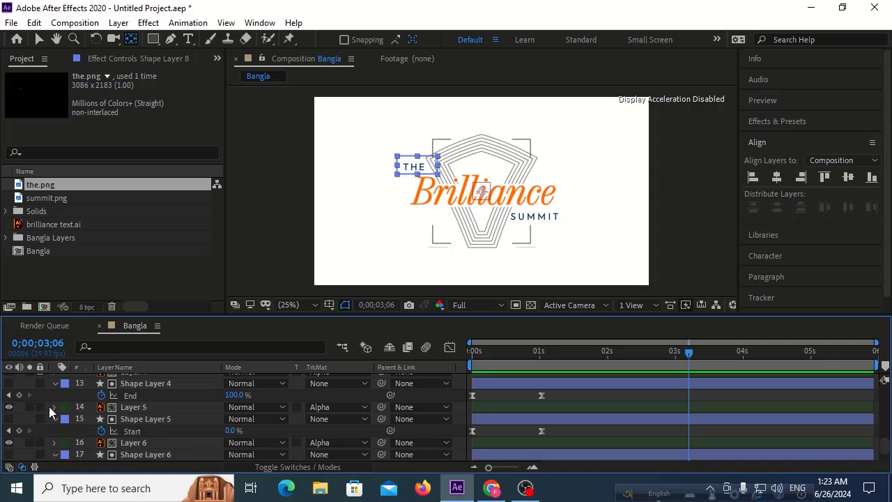
pyautogui.scroll(3, 49, 406)
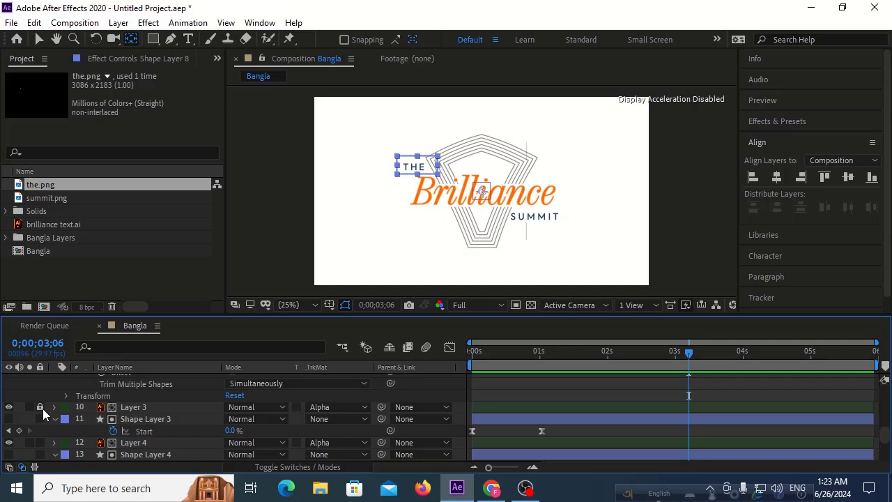
pyautogui.scroll(2, 44, 408)
pyautogui.scroll(3, 44, 407)
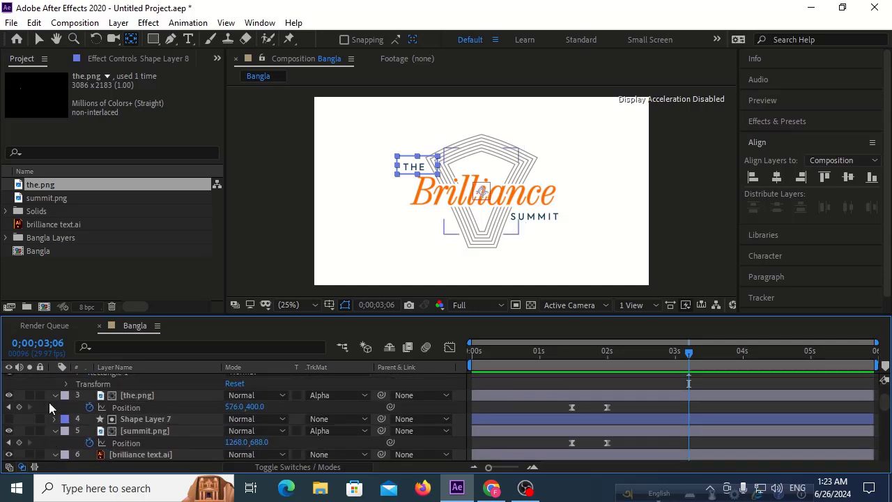
pyautogui.scroll(2, 42, 402)
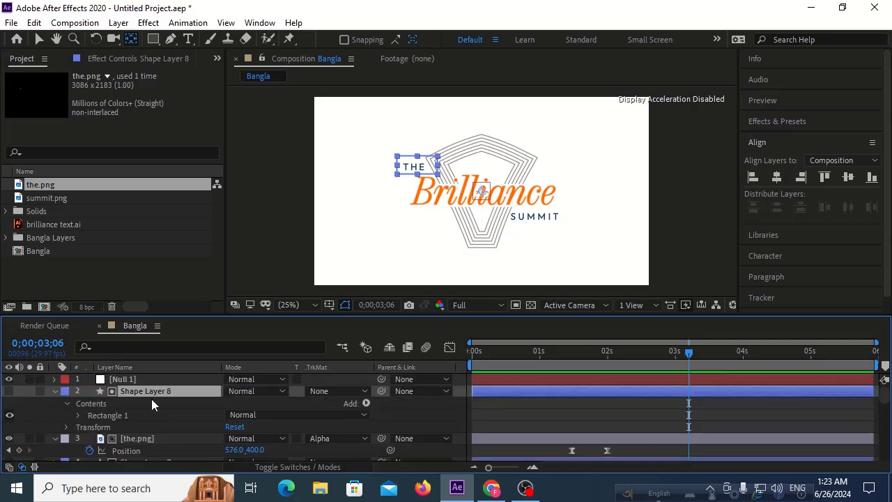
# - Select all layers from Shape Layer 8 through Layer 7 and parent them to Null 1
pyautogui.scroll(-10, 151, 399)
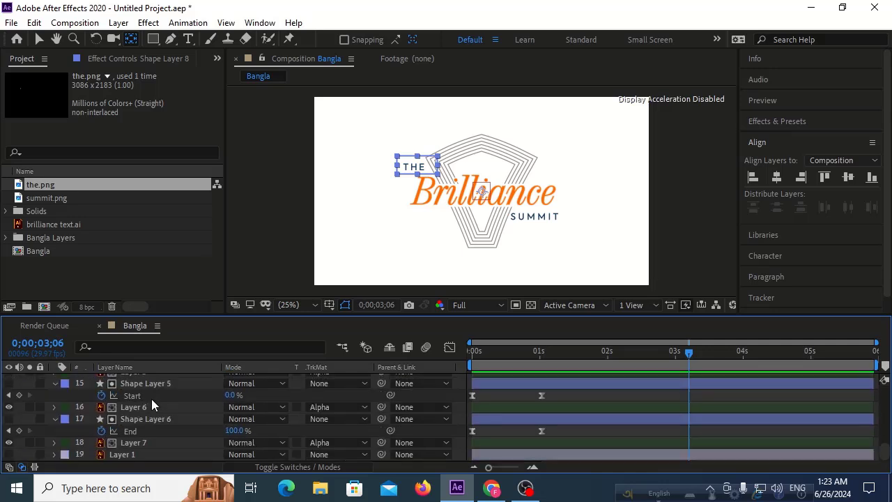
pyautogui.keyDown('shift'); pyautogui.click(136, 444); pyautogui.keyUp('shift')
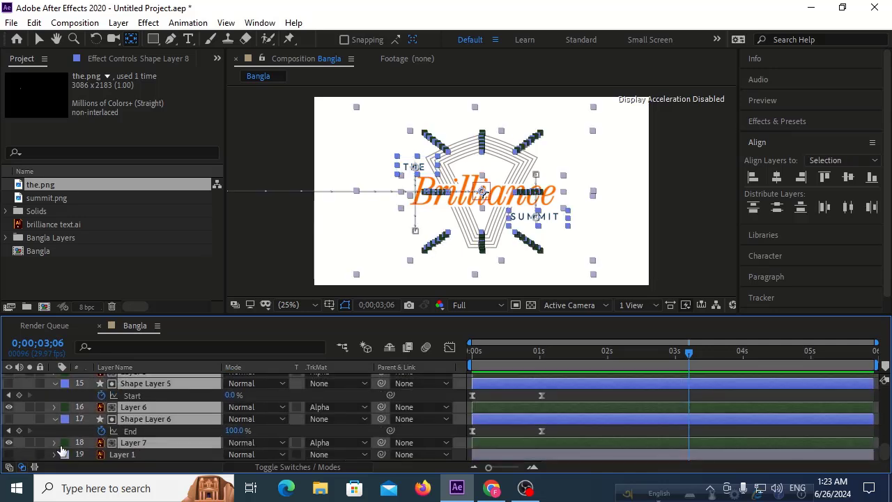
pyautogui.scroll(10, 266, 423)
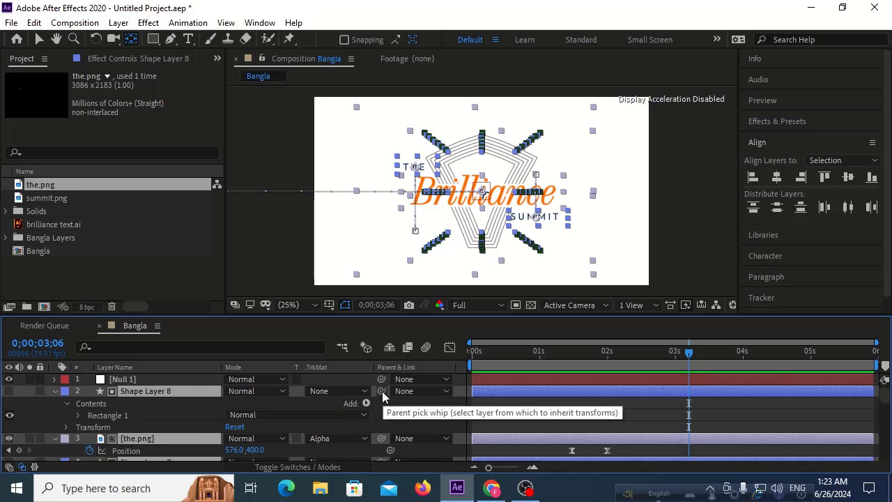
pyautogui.moveTo(381, 391); pyautogui.dragTo(165, 379)
# - Add a scale keyframe of 124% to Null 1 at the start of the composition
pyautogui.click(165, 378)
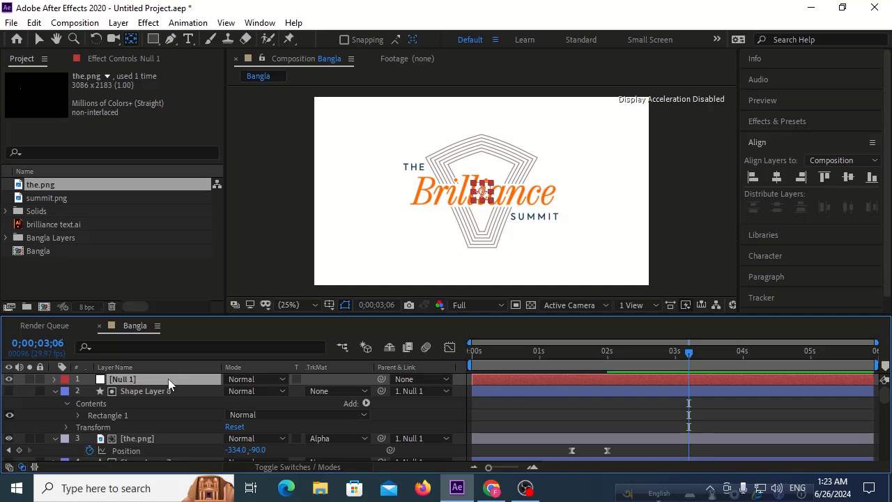
pyautogui.press('s')
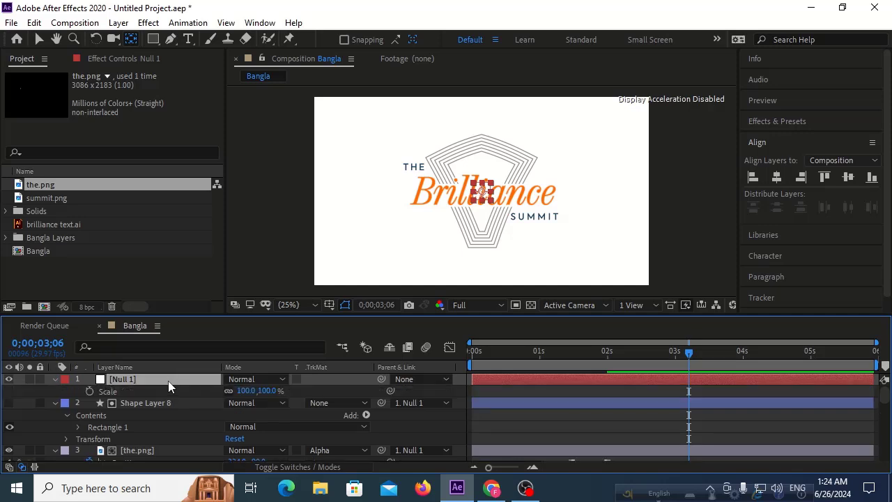
pyautogui.scroll(-2, 625, 415)
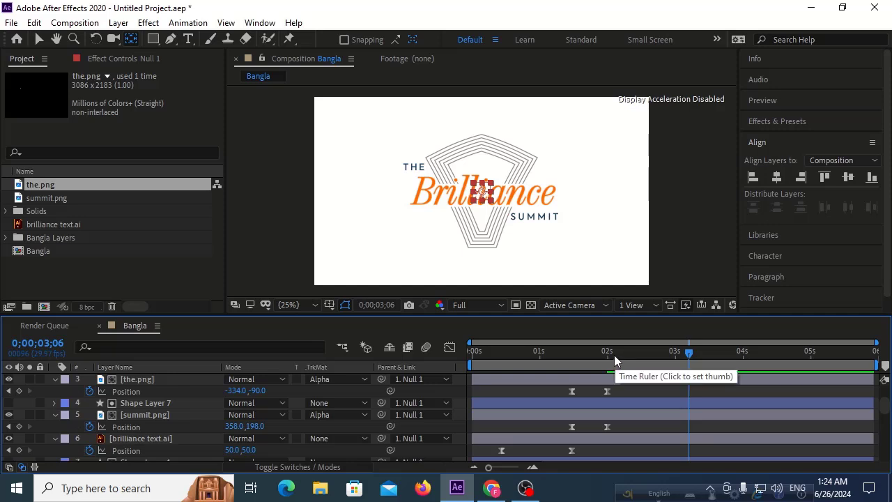
pyautogui.moveTo(615, 355); pyautogui.dragTo(432, 353)
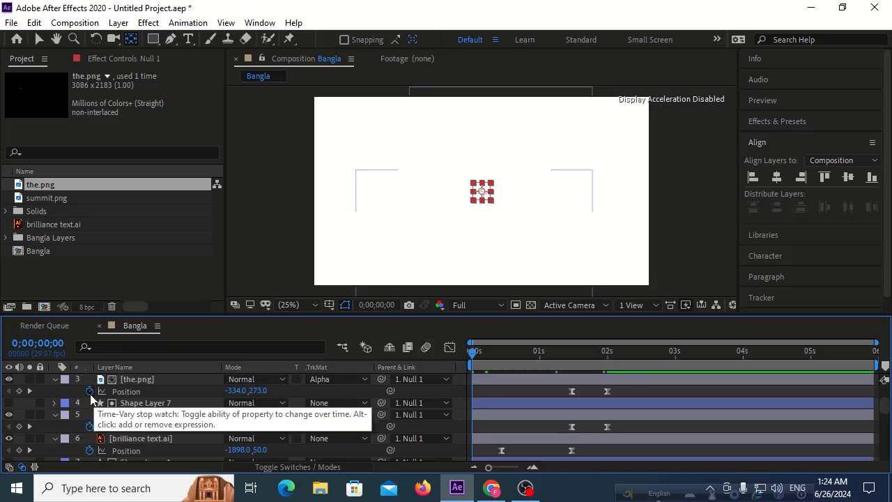
pyautogui.scroll(4, 136, 389)
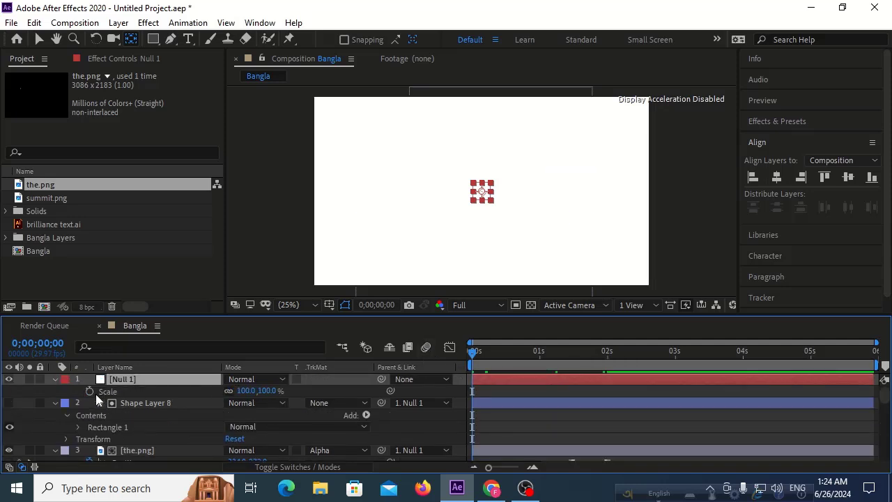
pyautogui.click(90, 391)
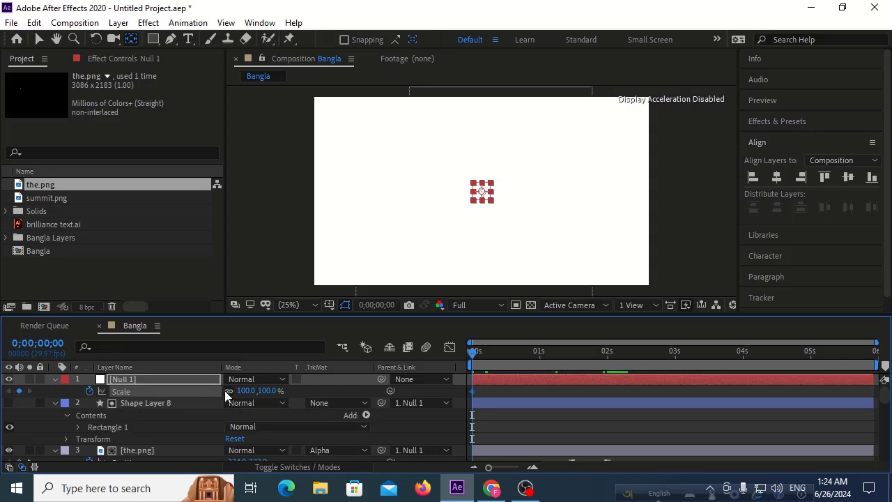
pyautogui.moveTo(271, 391); pyautogui.dragTo(287, 392)
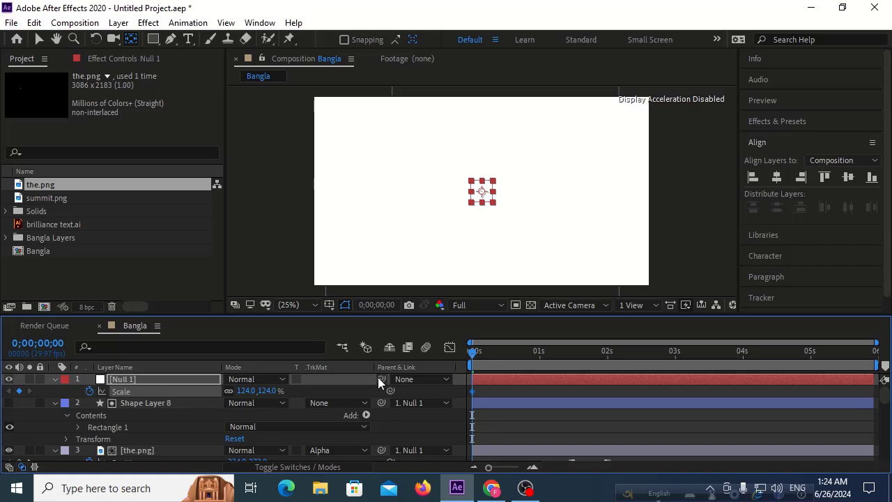
# - Add a second scale keyframe of 60% to Null 1 at 0;00;02;13
pyautogui.moveTo(475, 353); pyautogui.dragTo(638, 358)
pyautogui.scroll(-5, 618, 391)
pyautogui.scroll(5, 526, 400)
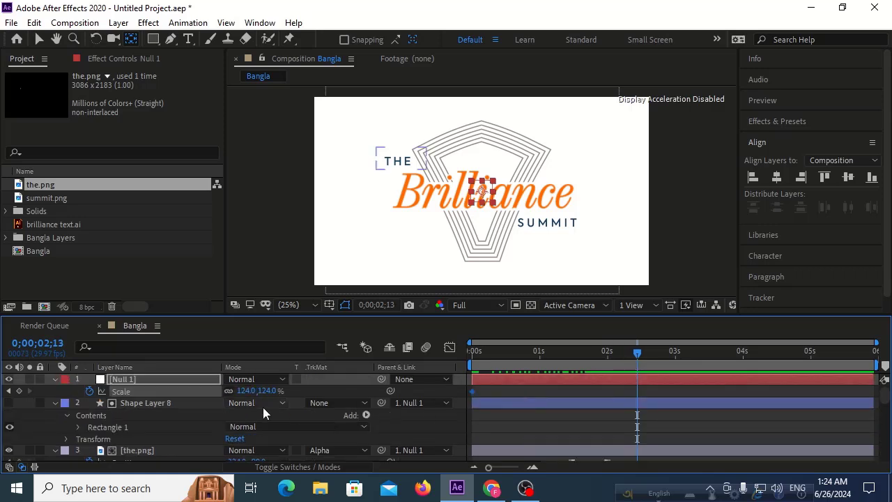
pyautogui.moveTo(259, 391); pyautogui.dragTo(234, 403)
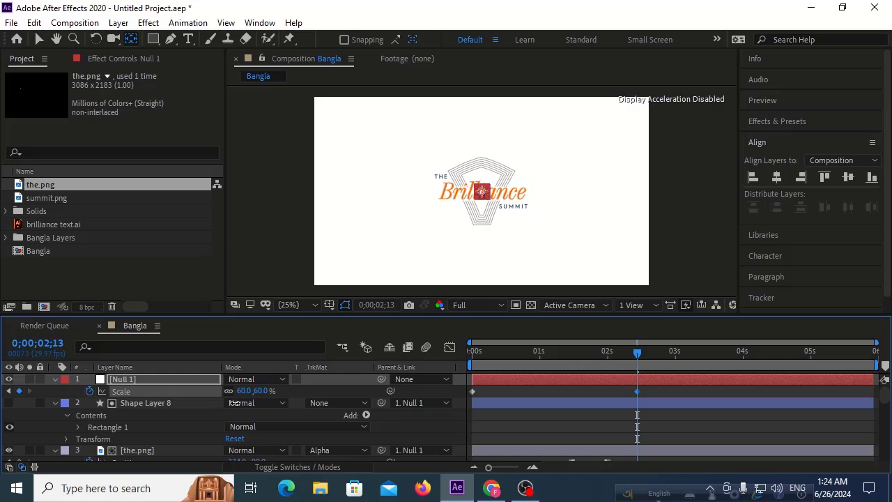
# - Show the title/action safe guides and set Null 1's scale at 0;00;02;13 to 55%
pyautogui.click(329, 305)
pyautogui.click(366, 319)
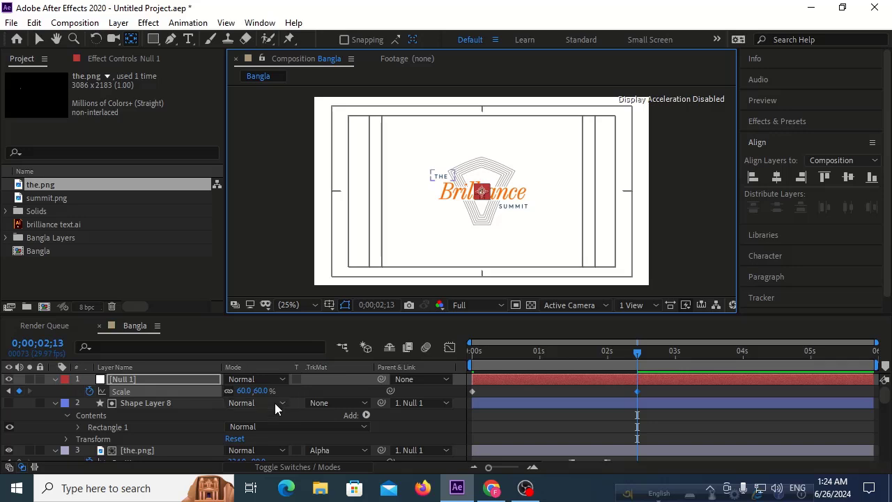
pyautogui.moveTo(262, 395); pyautogui.dragTo(259, 392)
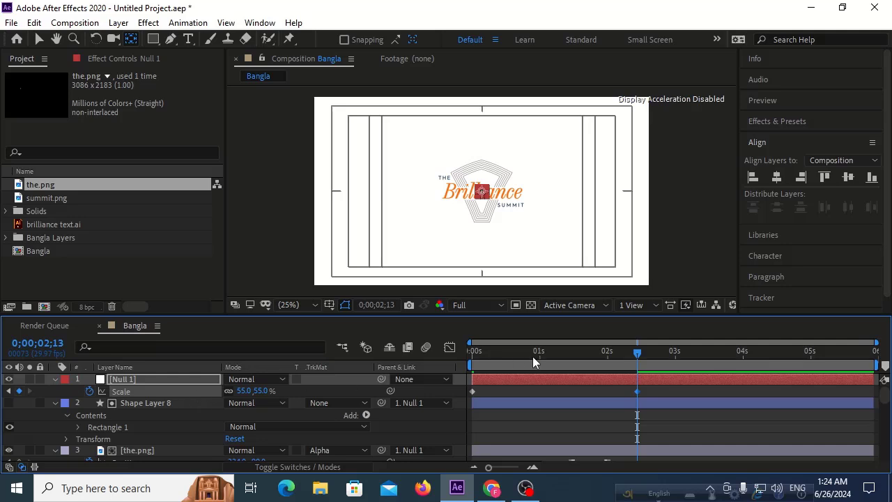
# - Play back the composition from the start to check the null's scale animation
pyautogui.moveTo(532, 357); pyautogui.dragTo(409, 356)
pyautogui.press('space')
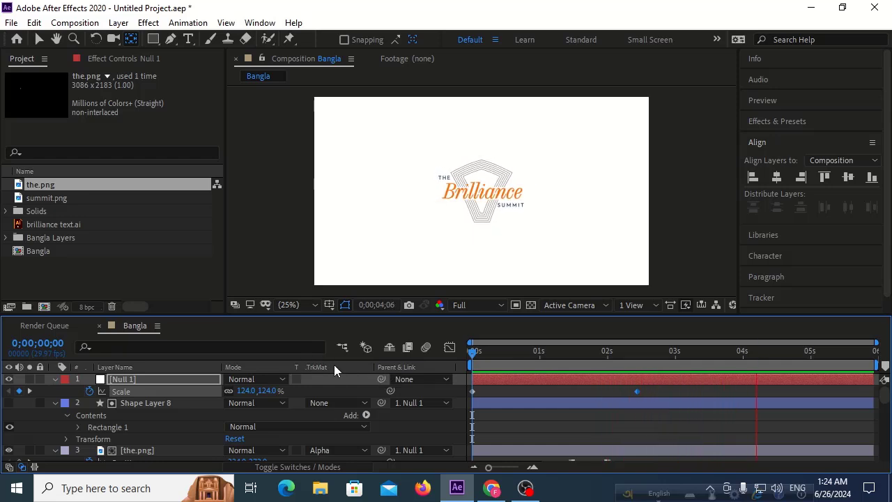
pyautogui.press('space')
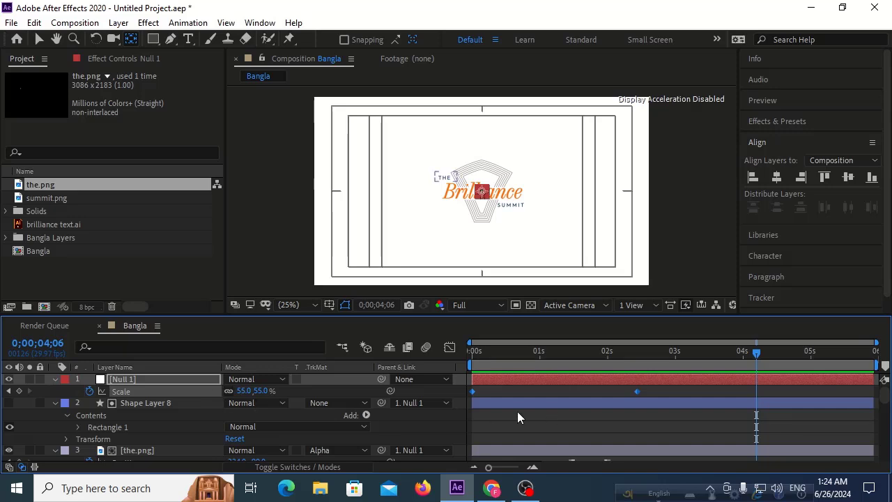
# - Apply Easy Ease to both of Null 1's scale keyframes and preview the eased zoom
pyautogui.press('F9')
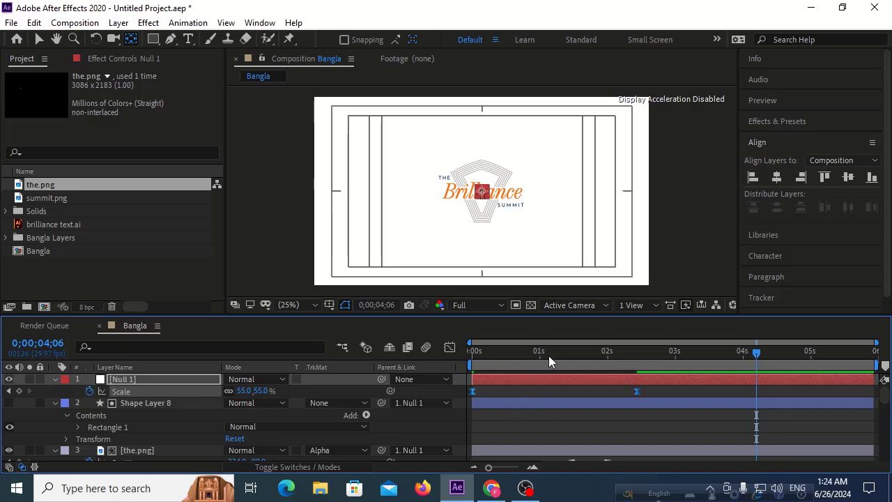
pyautogui.press('space')
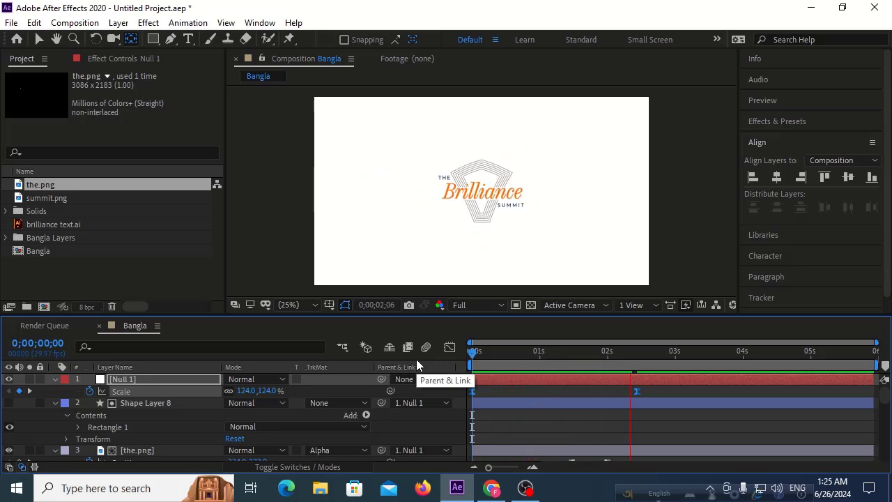
pyautogui.press('space')
# - Set the incoming velocity influence of Null 1's two scale keyframes to 95%
pyautogui.rightClick(635, 391)
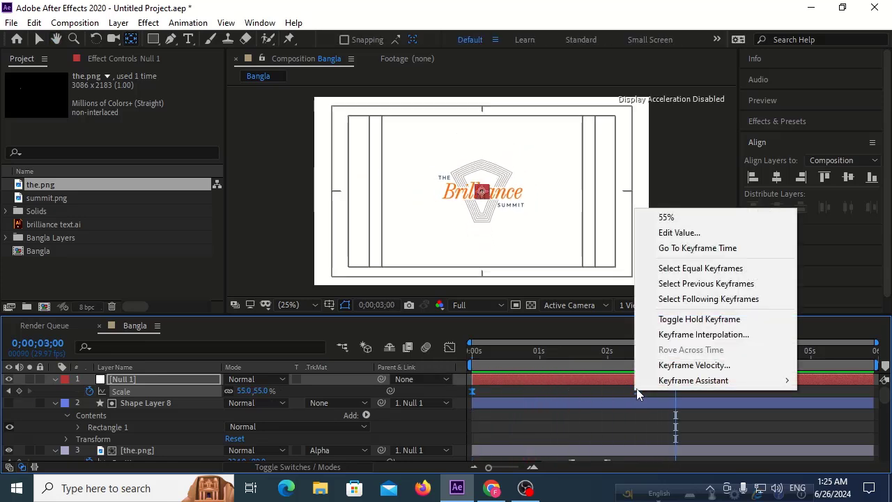
pyautogui.click(690, 364)
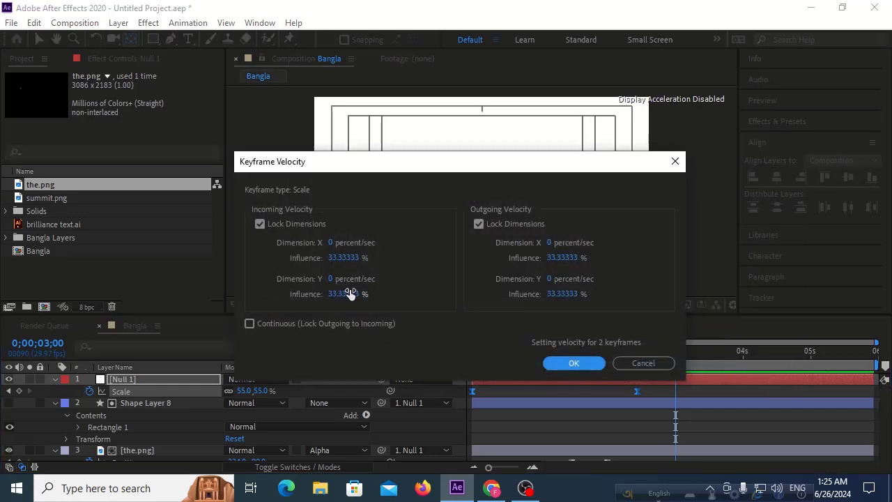
pyautogui.write('95')
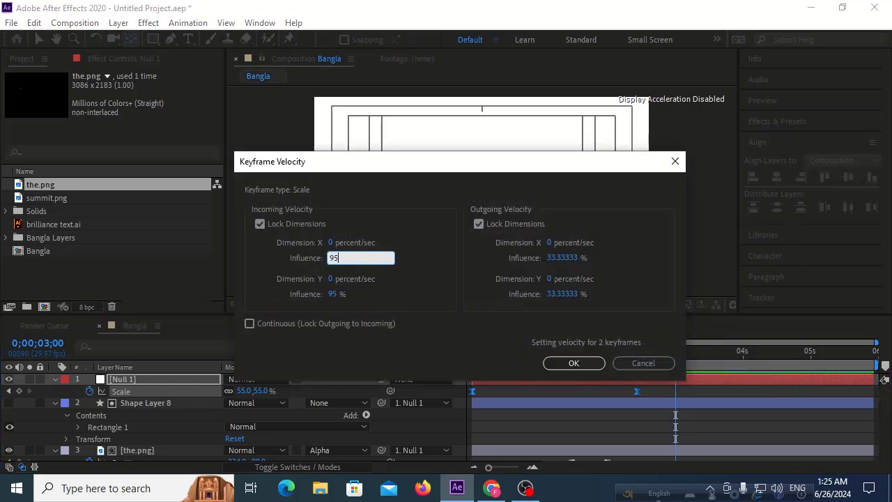
pyautogui.click(554, 364)
# - Play back the whole logo animation from the start to check the scale-down timing
pyautogui.press('Home')
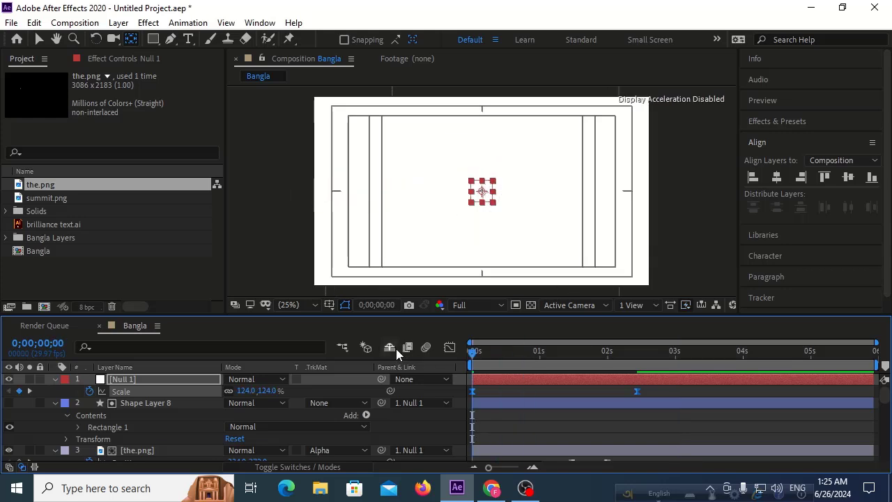
pyautogui.press('space')
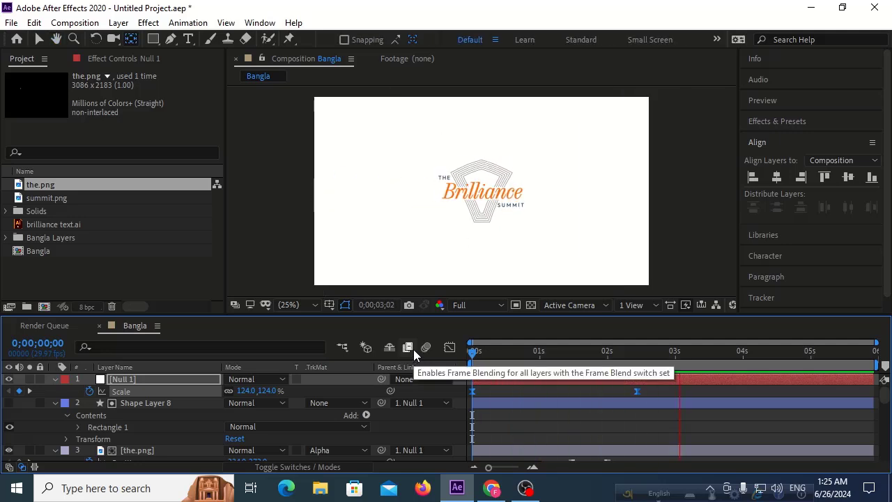
pyautogui.press('space')
pyautogui.press('space')
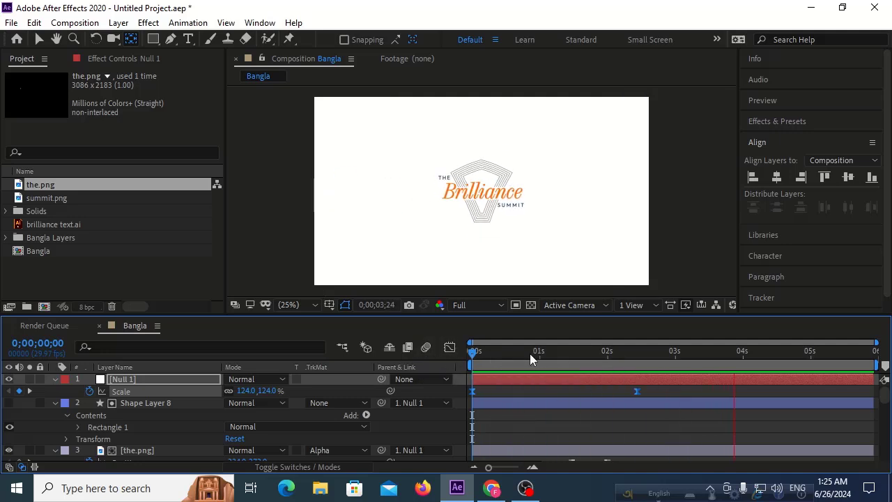
pyautogui.press('space')
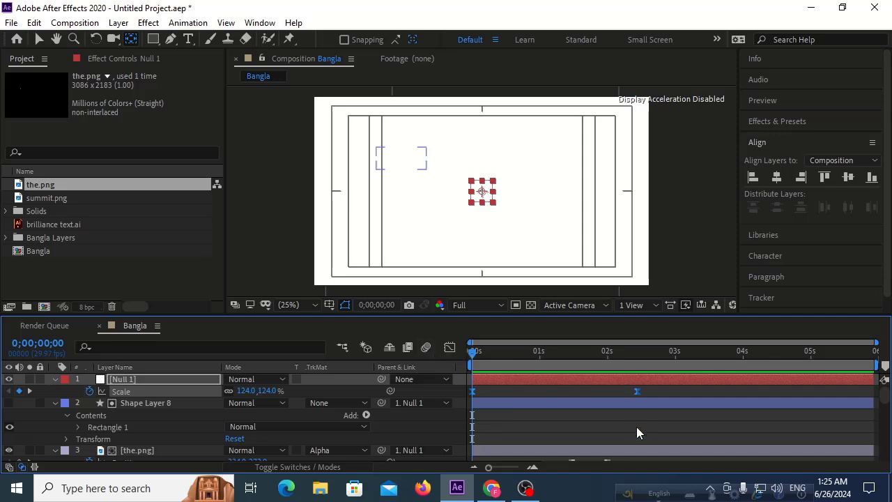
# - Move Null 1's second scale keyframe to 0;00;02;00, in line with the end of the the.png position animation
pyautogui.scroll(-3, 636, 427)
pyautogui.scroll(2, 610, 428)
pyautogui.scroll(3, 639, 414)
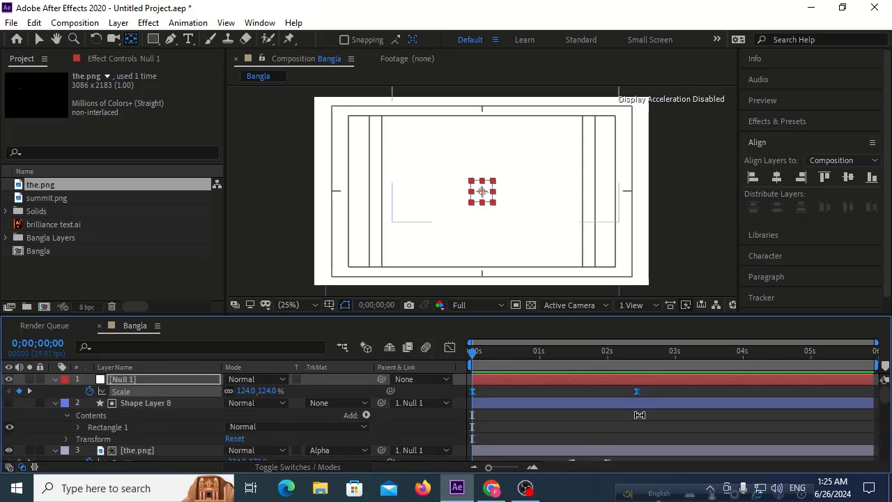
pyautogui.scroll(-3, 32, 423)
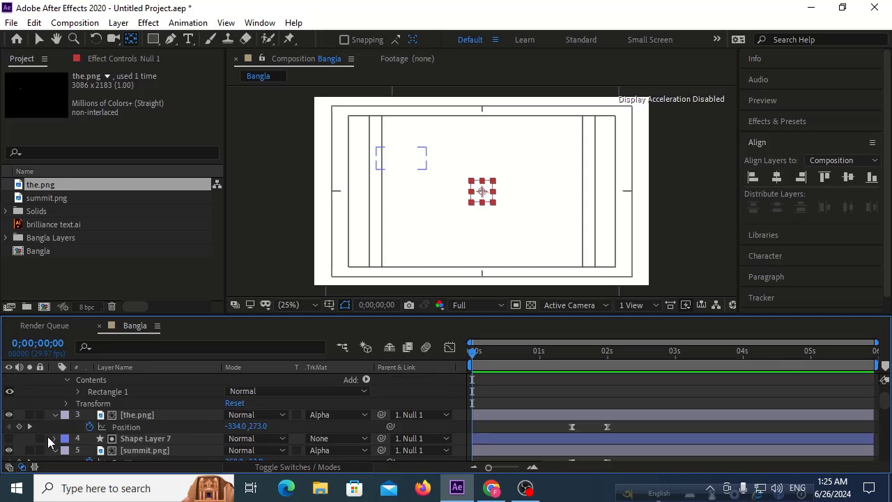
pyautogui.moveTo(471, 353); pyautogui.dragTo(599, 366)
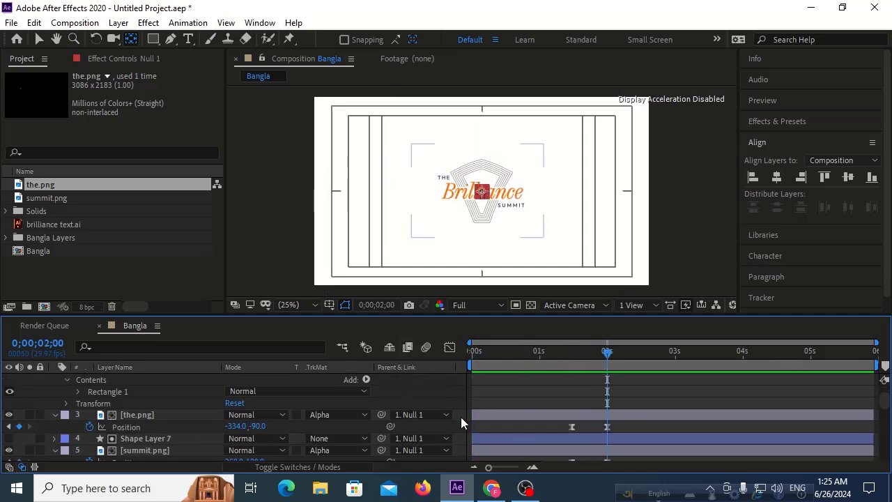
pyautogui.scroll(3, 462, 421)
pyautogui.moveTo(635, 392); pyautogui.dragTo(609, 398)
pyautogui.click(592, 356)
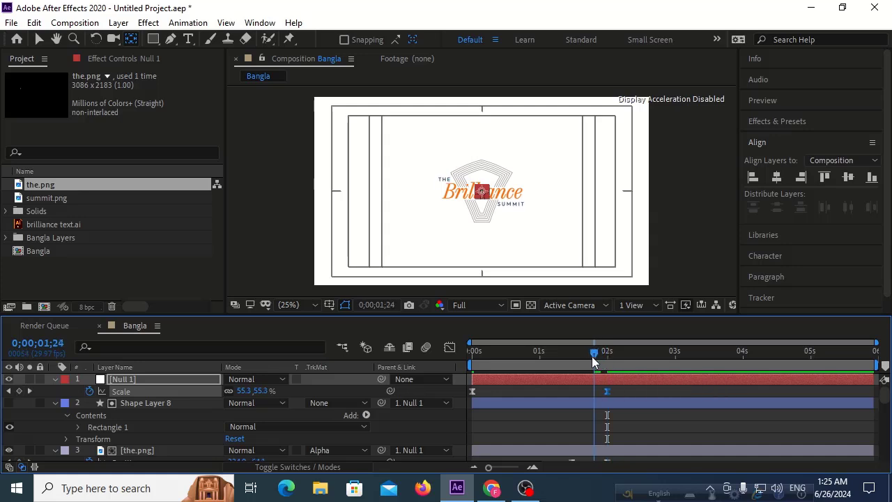
# - Play back the logo animation from the start to check the retimed scale-down
pyautogui.moveTo(504, 353); pyautogui.dragTo(355, 349)
pyautogui.press('space')
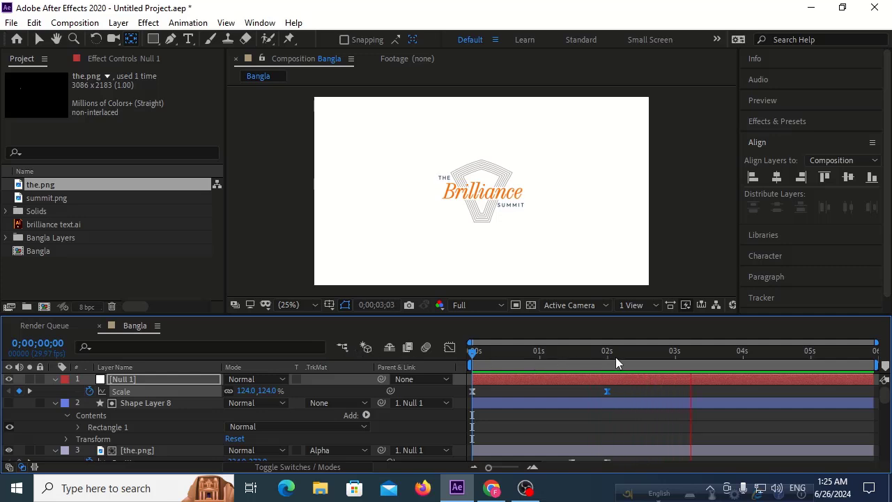
pyautogui.press('space')
pyautogui.moveTo(689, 354); pyautogui.dragTo(716, 352)
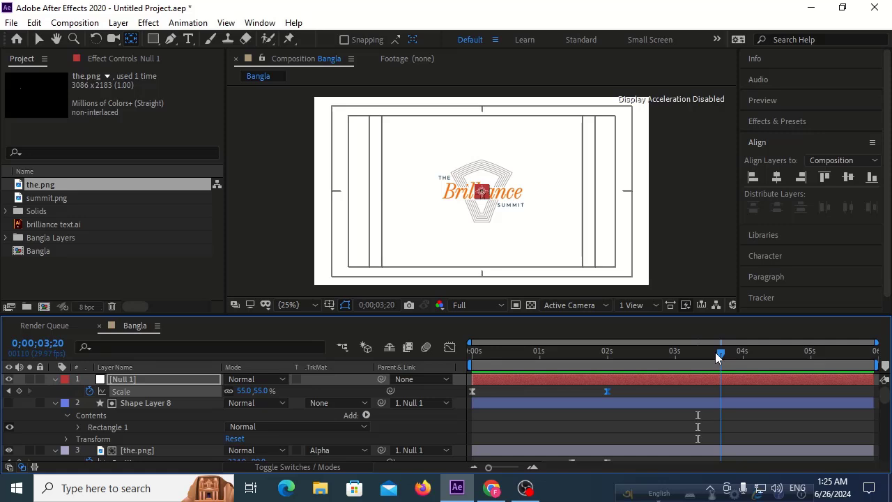
pyautogui.moveTo(716, 357); pyautogui.dragTo(712, 354)
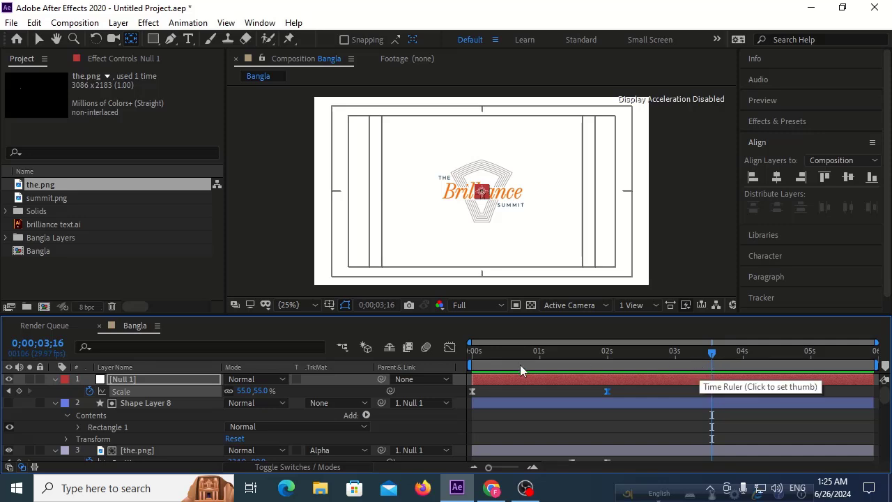
pyautogui.click(706, 365)
pyautogui.click(703, 363)
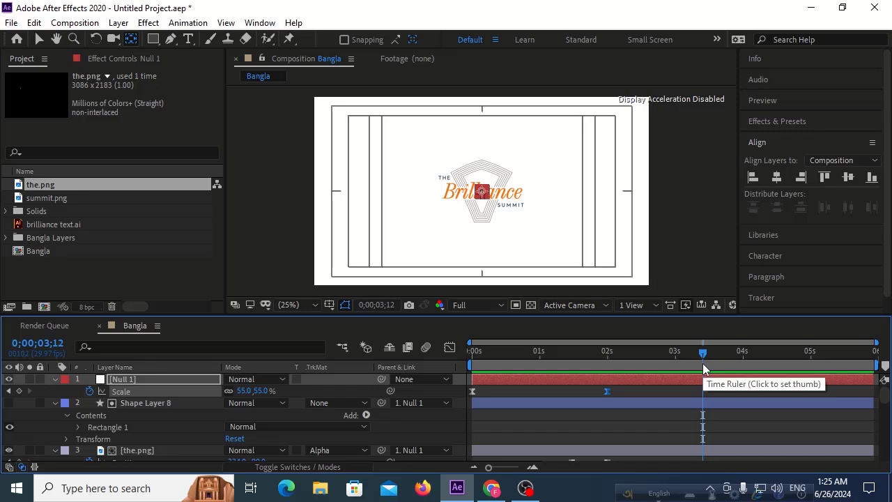
pyautogui.moveTo(703, 354); pyautogui.dragTo(710, 355)
pyautogui.rightClick(716, 394)
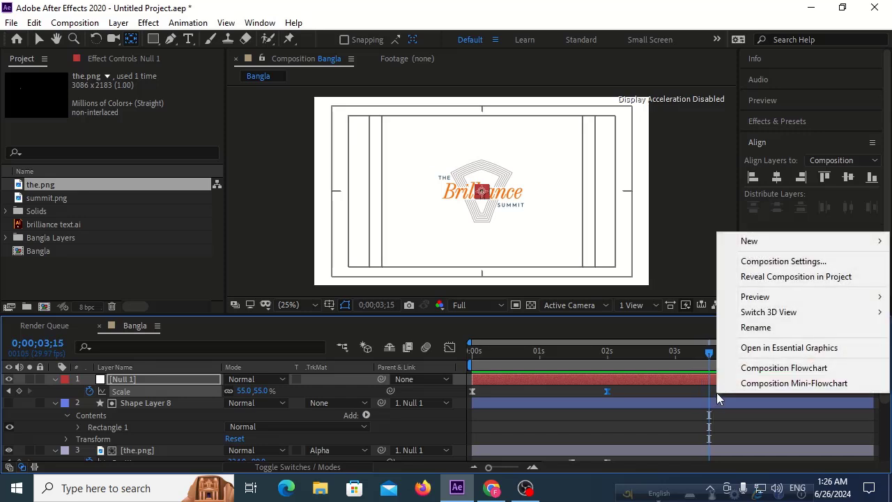
pyautogui.click(691, 365)
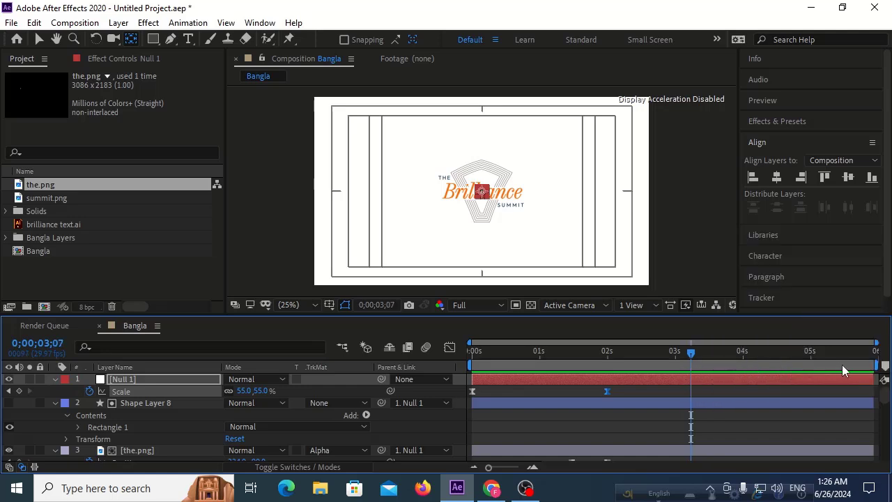
pyautogui.moveTo(692, 355)
pyautogui.mouseDown()
pyautogui.moveTo(715, 354)
pyautogui.moveTo(707, 353)
pyautogui.mouseUp()
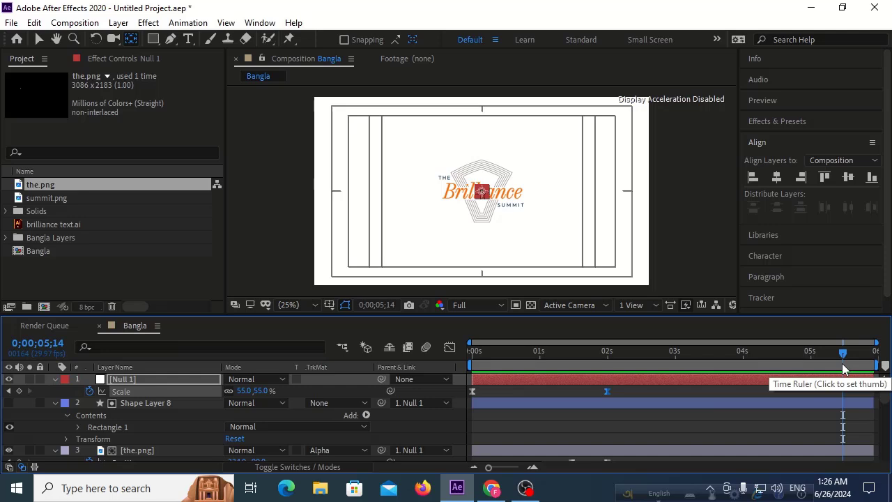
pyautogui.moveTo(842, 363); pyautogui.dragTo(714, 366)
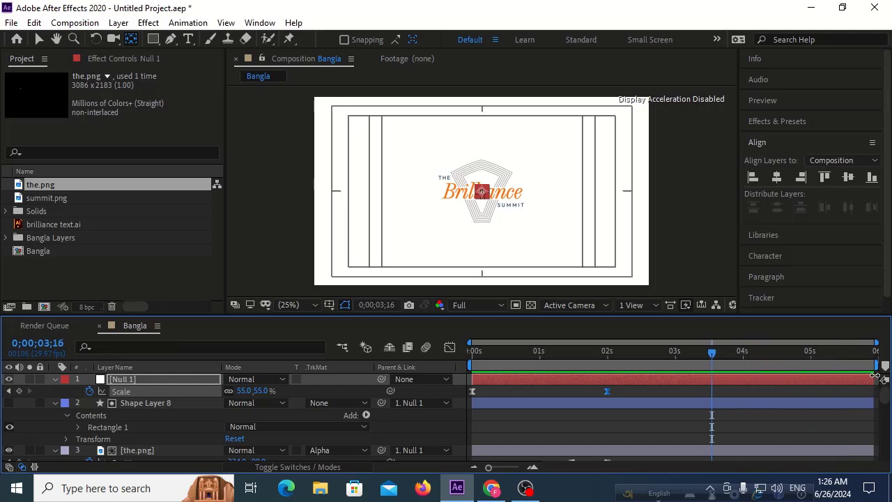
pyautogui.click(865, 357)
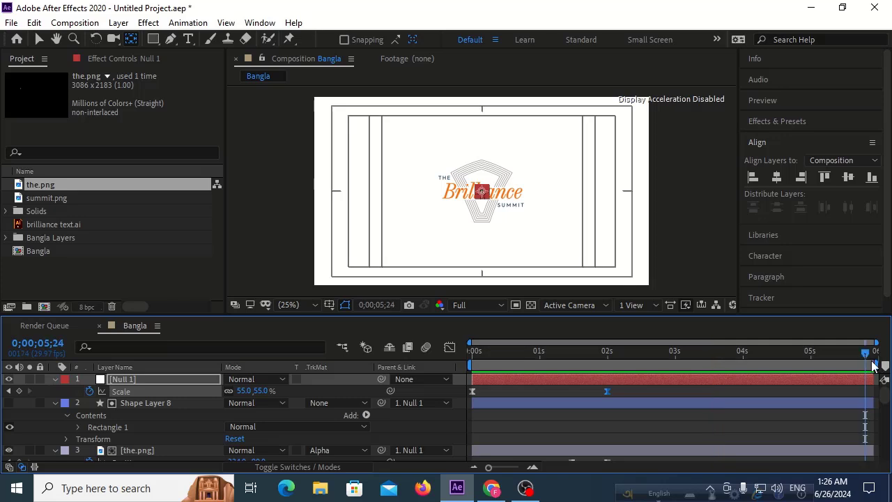
# - Set the current time to 0;00;03;15 and end the Bangla composition's work area there
pyautogui.moveTo(872, 361); pyautogui.dragTo(713, 358)
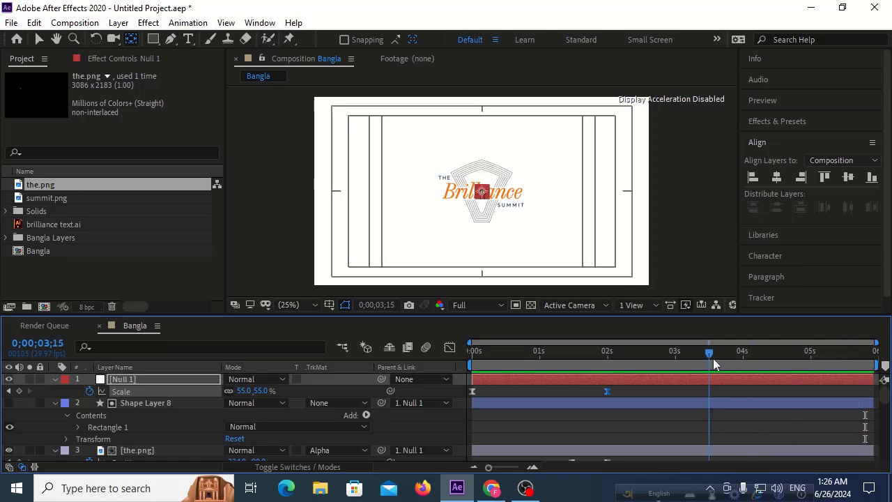
pyautogui.rightClick(803, 414)
pyautogui.click(796, 424)
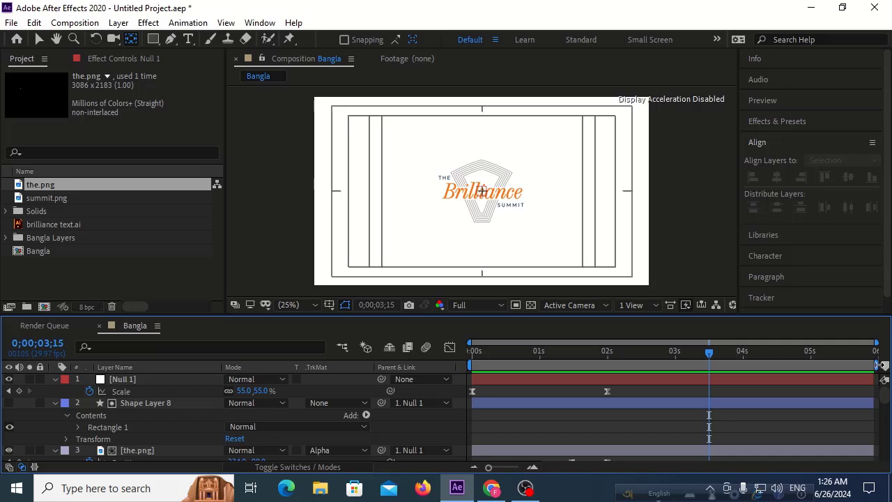
pyautogui.moveTo(876, 365); pyautogui.dragTo(710, 370)
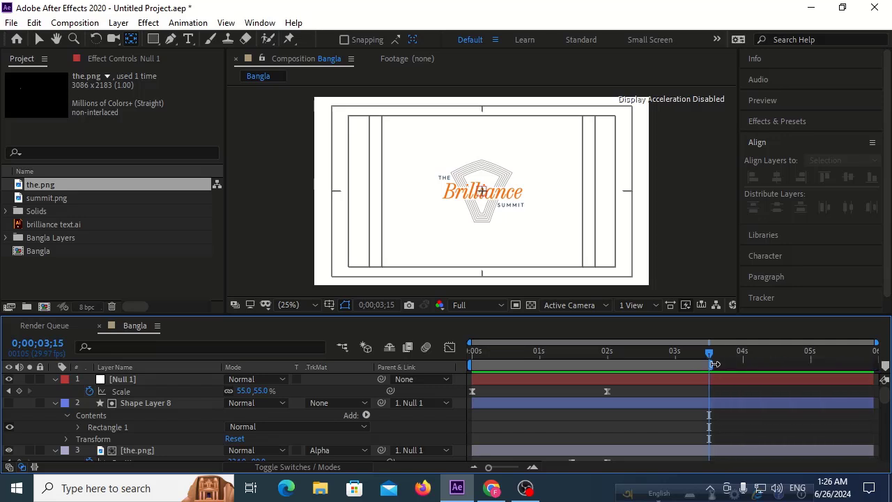
# - Trim the Bangla composition to its work area and preview the shortened animation
pyautogui.rightClick(708, 429)
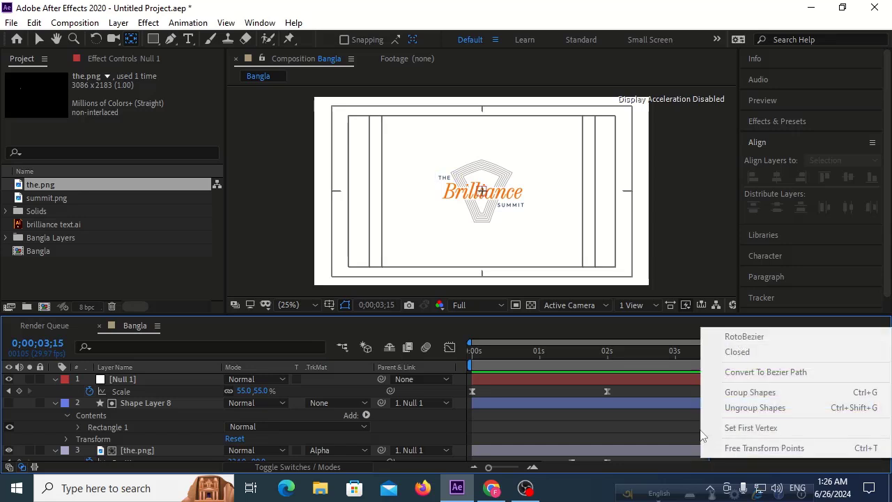
pyautogui.click(701, 432)
pyautogui.rightClick(696, 372)
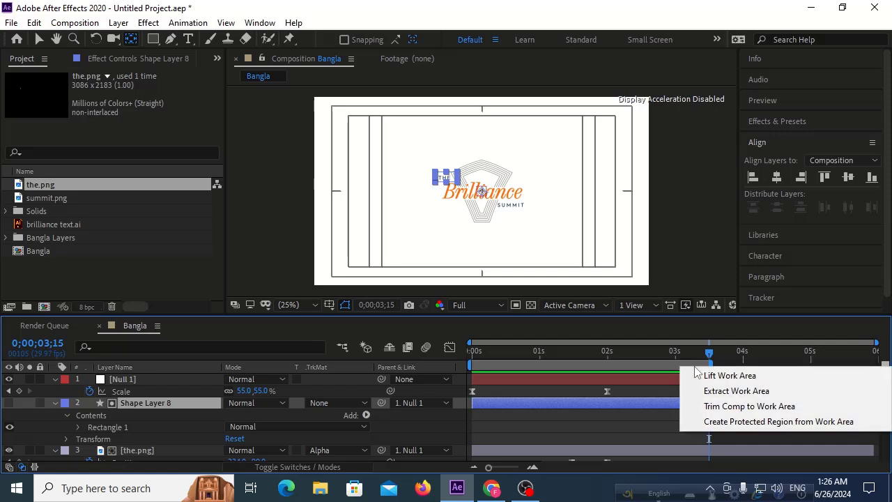
pyautogui.click(688, 364)
pyautogui.rightClick(697, 364)
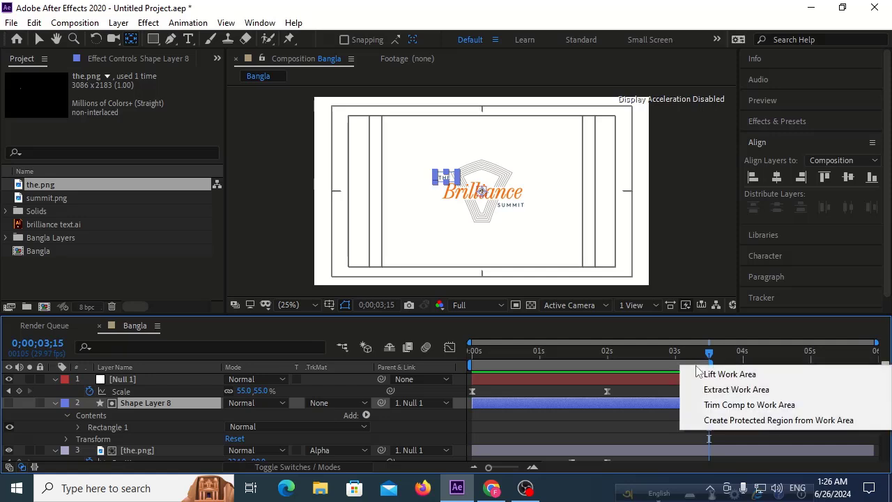
pyautogui.click(734, 405)
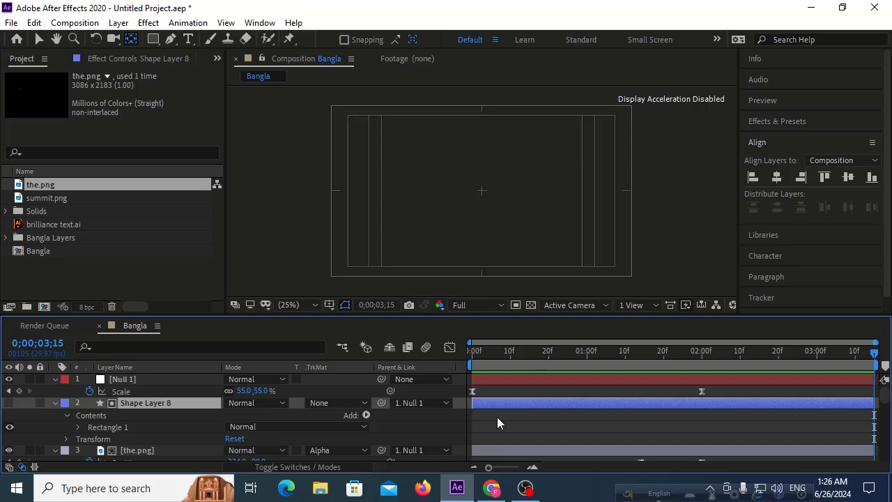
pyautogui.press('space')
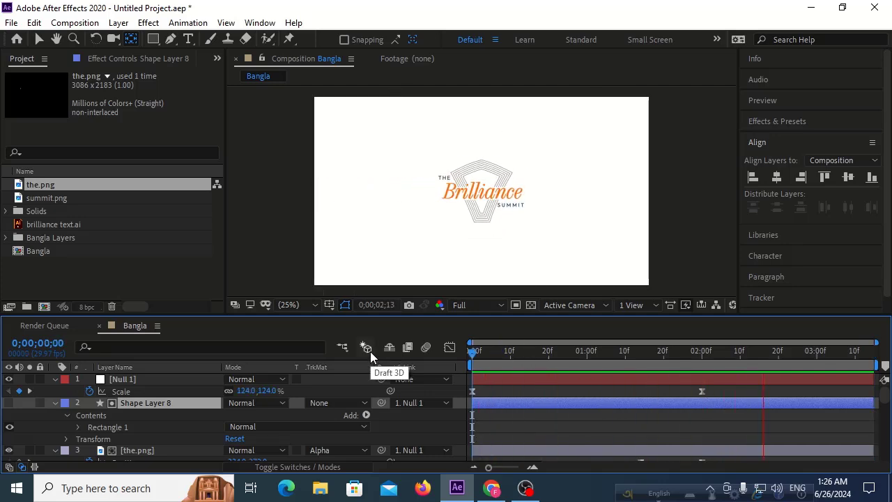
pyautogui.moveTo(737, 351); pyautogui.dragTo(879, 360)
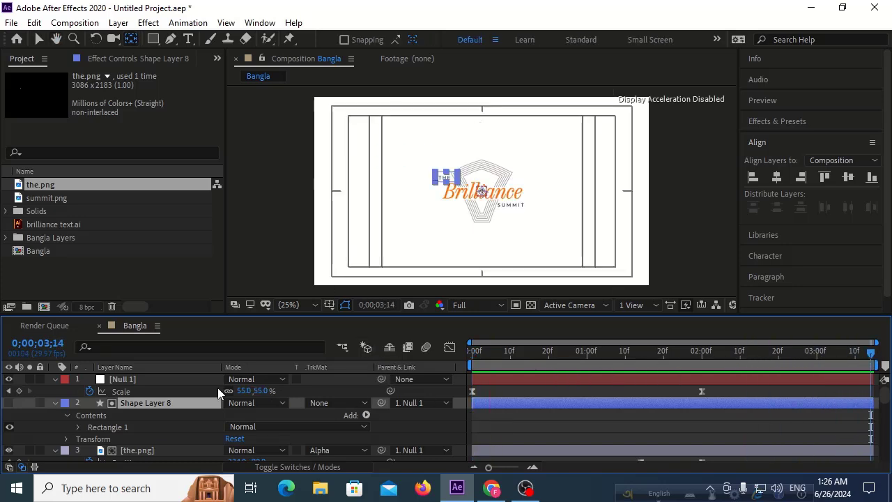
# - Create a new composition named final with a duration of 0;00;07;00
pyautogui.click(43, 308)
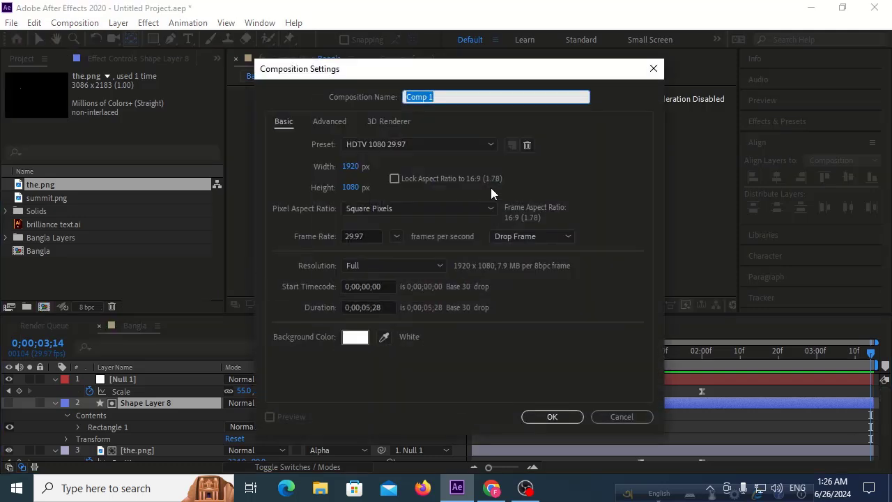
pyautogui.write('final')
pyautogui.click(369, 307)
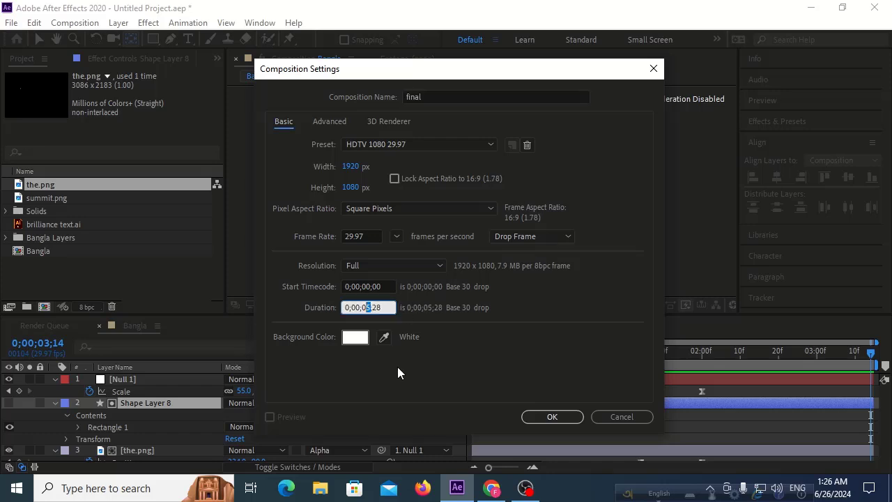
pyautogui.write('7')
pyautogui.moveTo(372, 309); pyautogui.dragTo(405, 309)
pyautogui.write('00')
pyautogui.click(551, 417)
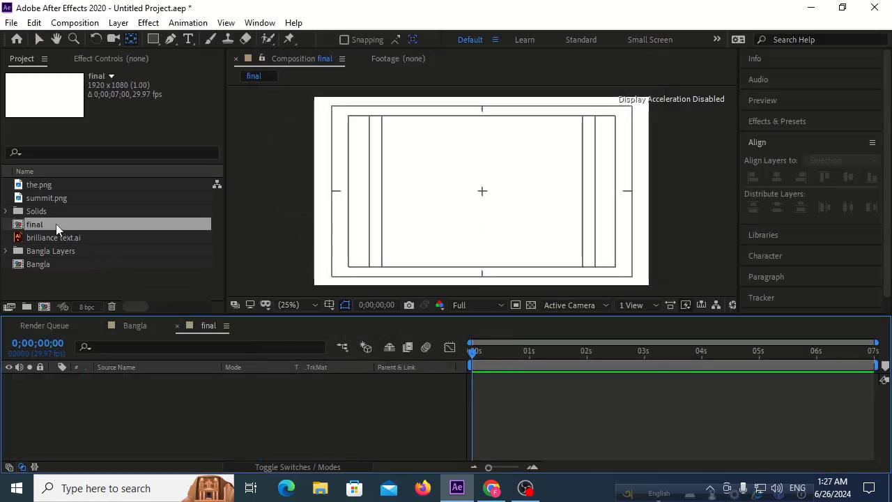
# - Add the Bangla composition as a layer in the final composition, starting at 0;00;00;00, and preview it
pyautogui.click(46, 264)
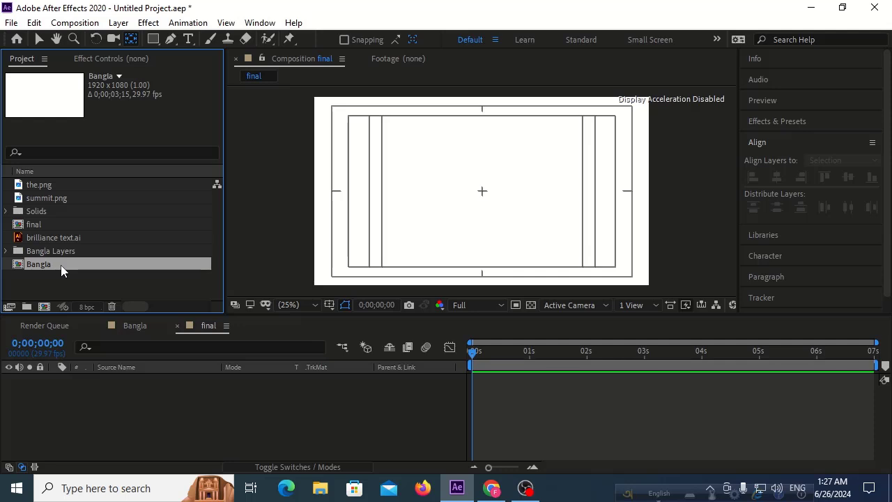
pyautogui.moveTo(60, 265); pyautogui.dragTo(39, 379)
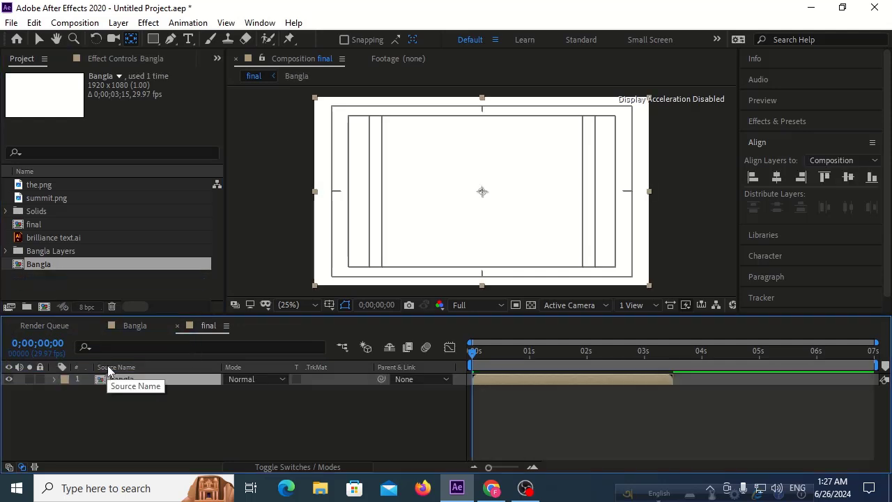
pyautogui.press('space')
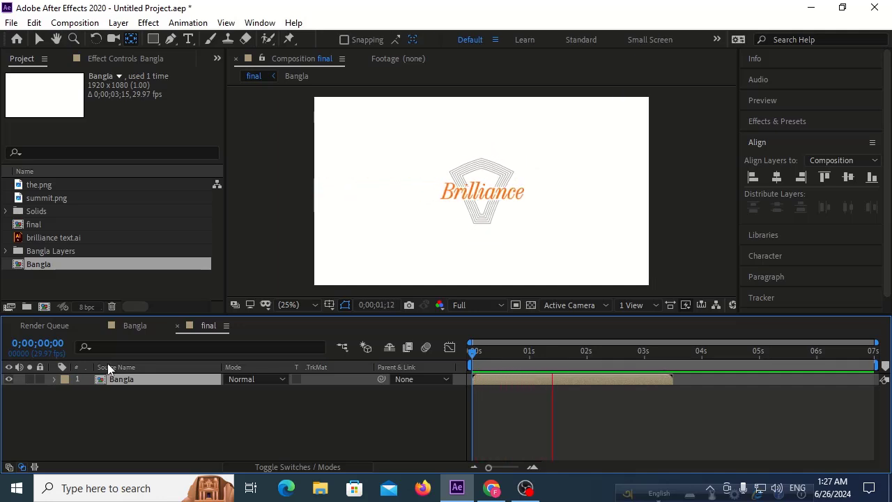
pyautogui.press('space')
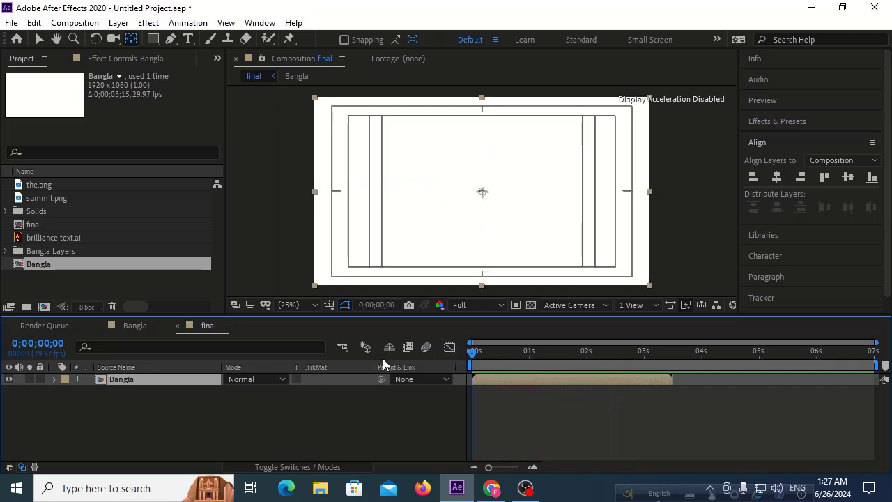
pyautogui.press('space')
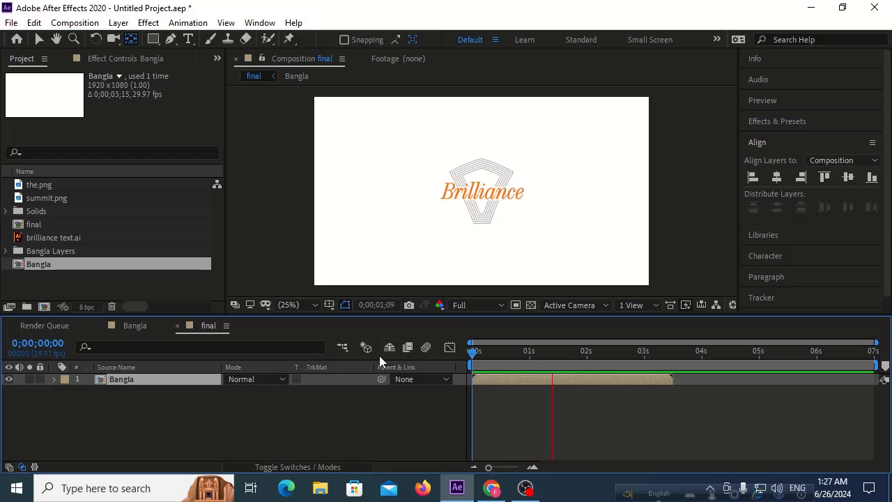
pyautogui.press('space')
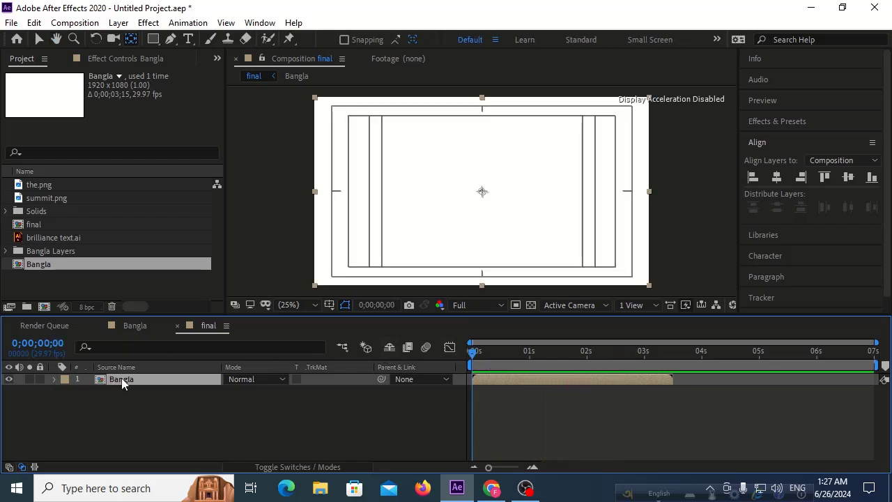
# - Duplicate the Bangla layer and arrange both copies end to end with Sequence Layers
pyautogui.hotkey('ctrl', 'd')
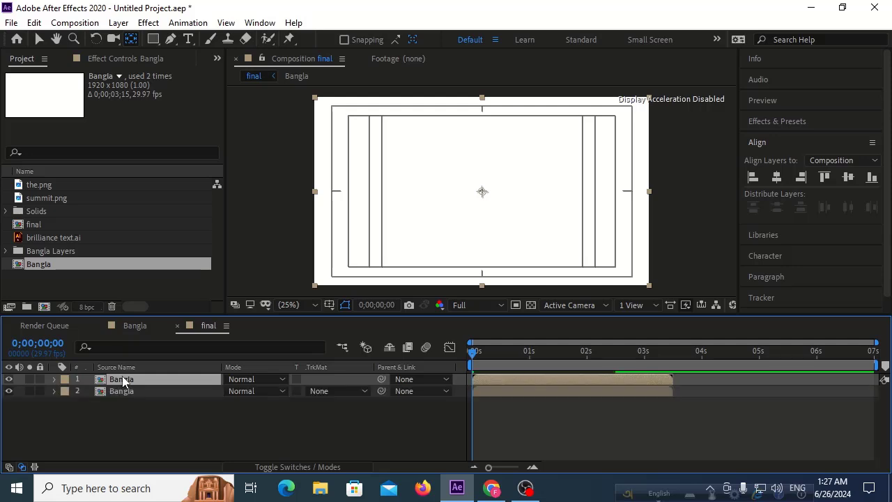
pyautogui.click(149, 403)
pyautogui.moveTo(145, 405); pyautogui.dragTo(146, 379)
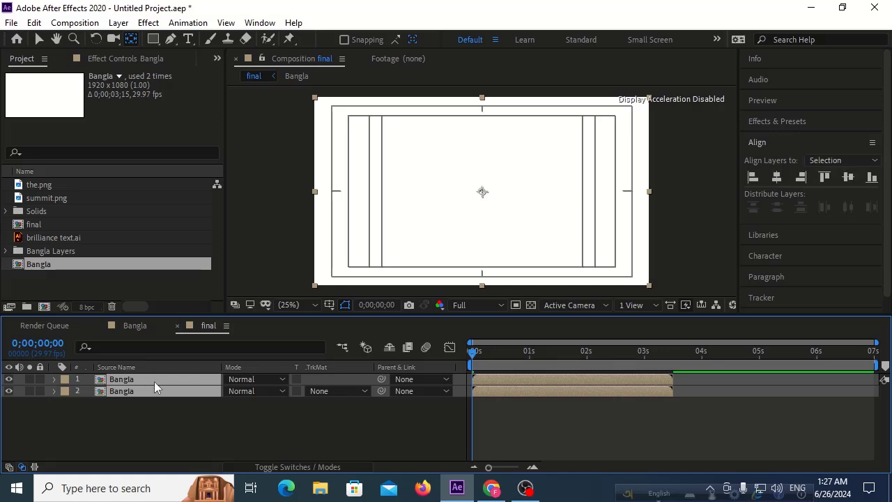
pyautogui.rightClick(155, 380)
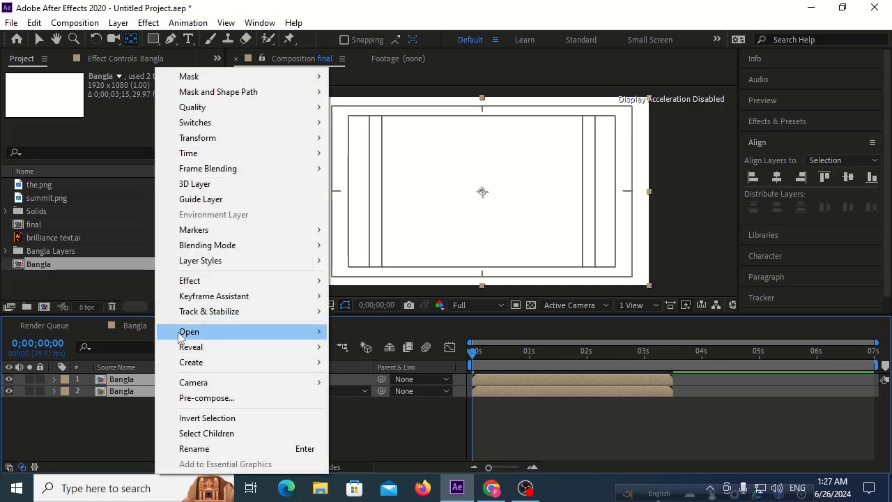
pyautogui.moveTo(216, 303)
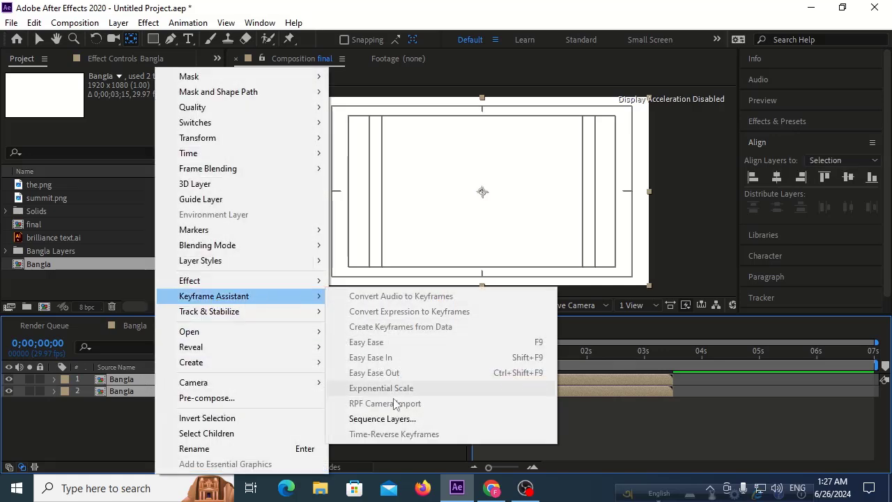
pyautogui.click(381, 418)
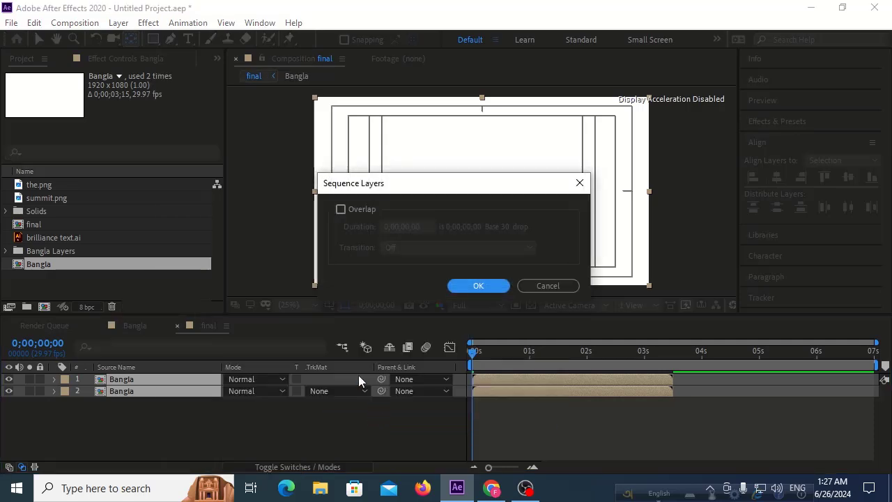
pyautogui.click(342, 209)
pyautogui.click(477, 287)
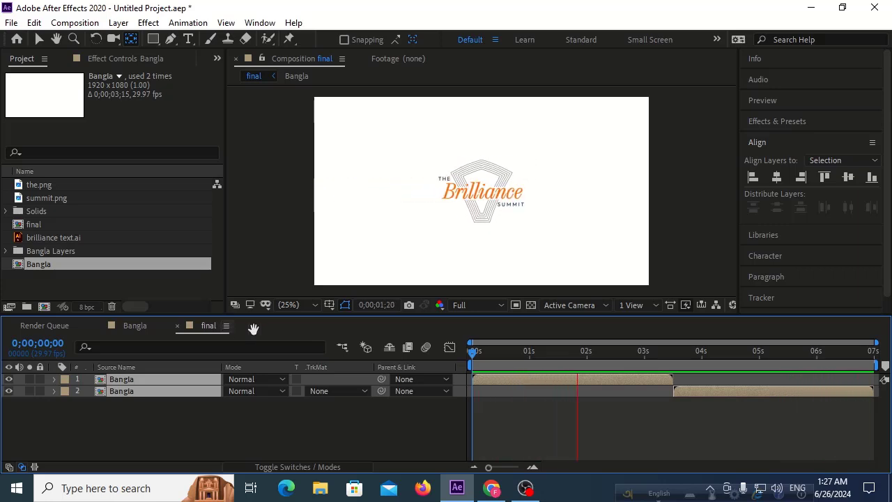
pyautogui.press('space')
pyautogui.click(737, 356)
# - Time-reverse the lower Bangla layer and preview the final composition from its start
pyautogui.click(172, 410)
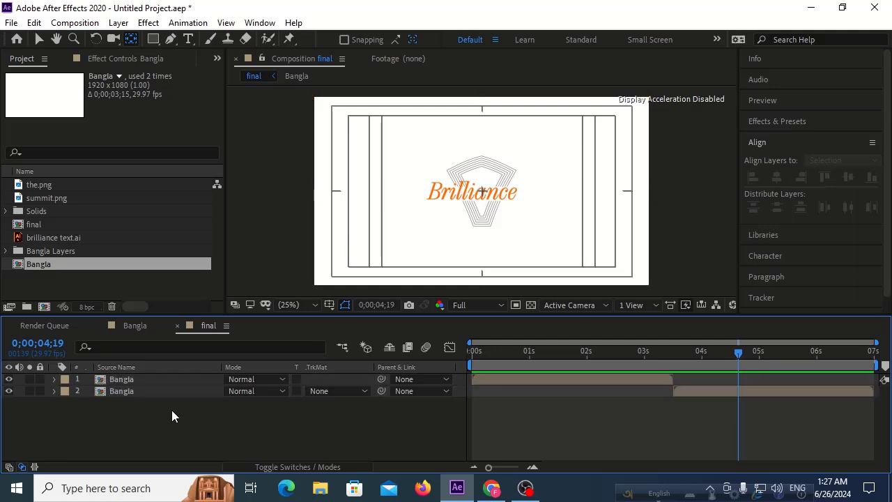
pyautogui.click(159, 388)
pyautogui.rightClick(721, 393)
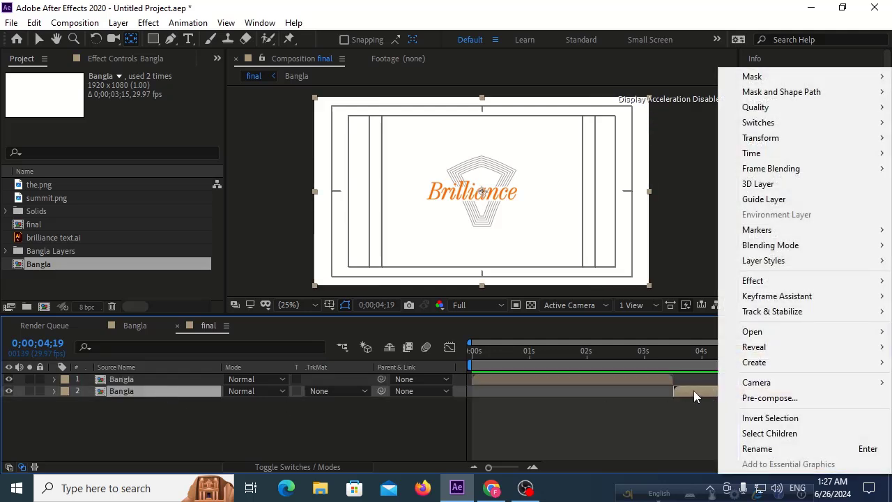
pyautogui.moveTo(801, 153)
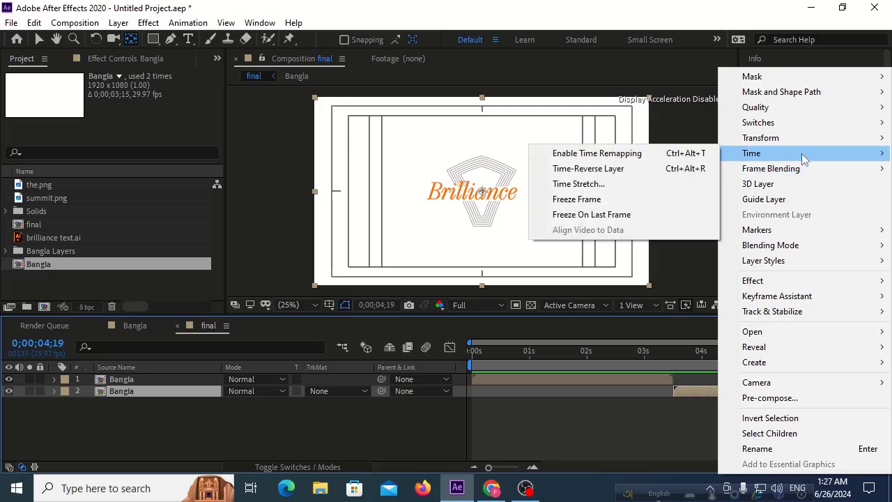
pyautogui.click(586, 169)
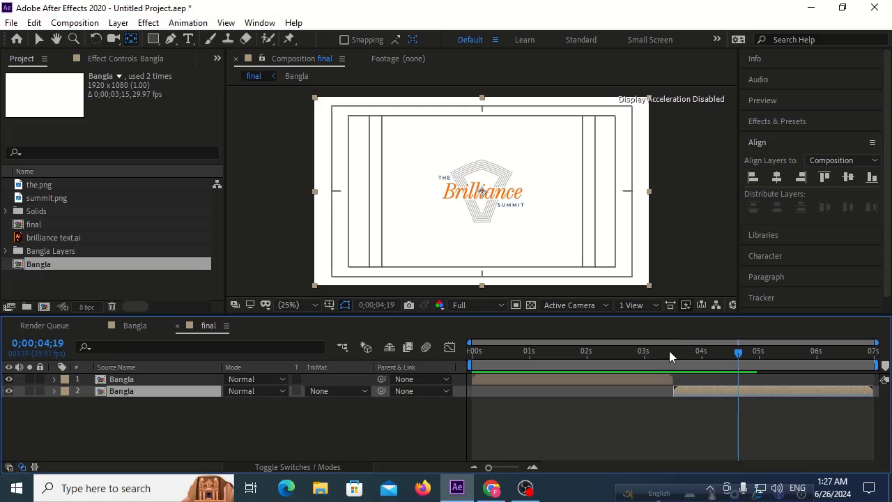
pyautogui.press('Home')
pyautogui.press('space')
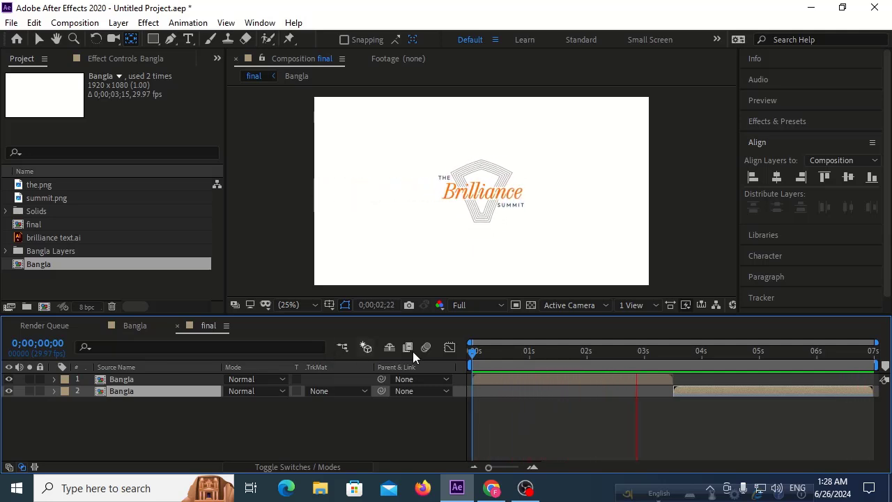
pyautogui.press('space')
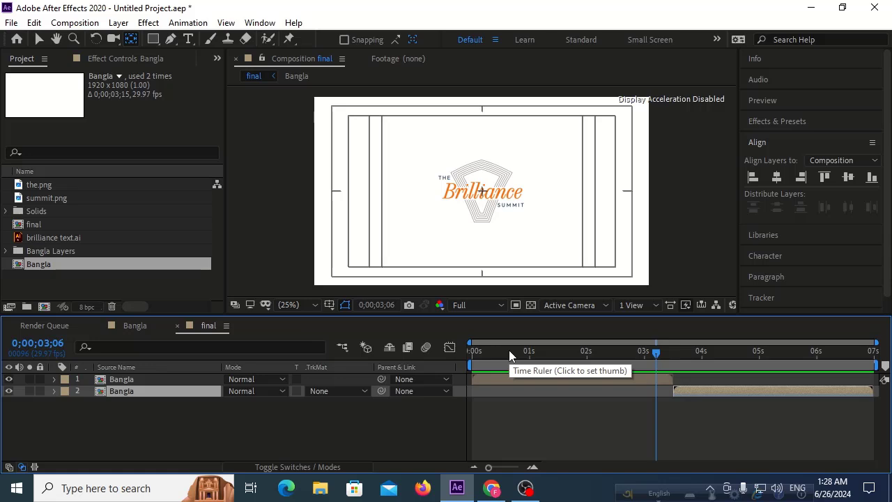
pyautogui.click(474, 352)
pyautogui.press('space')
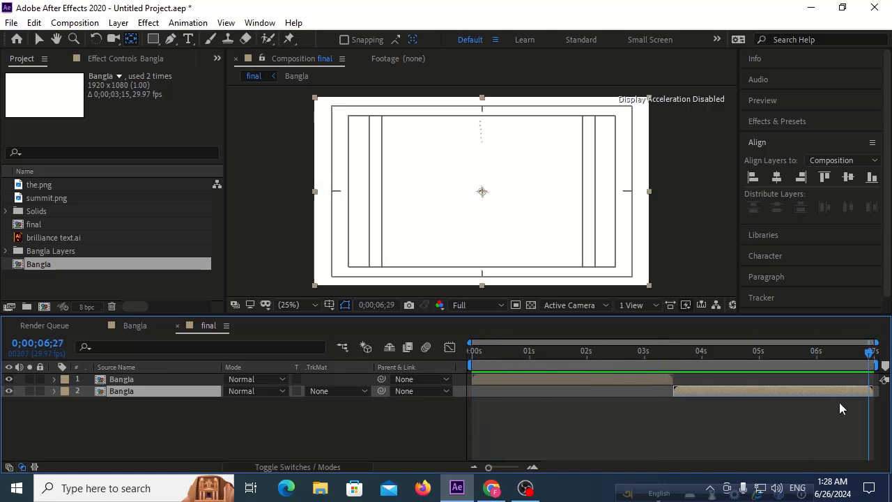
pyautogui.moveTo(545, 405); pyautogui.dragTo(468, 400)
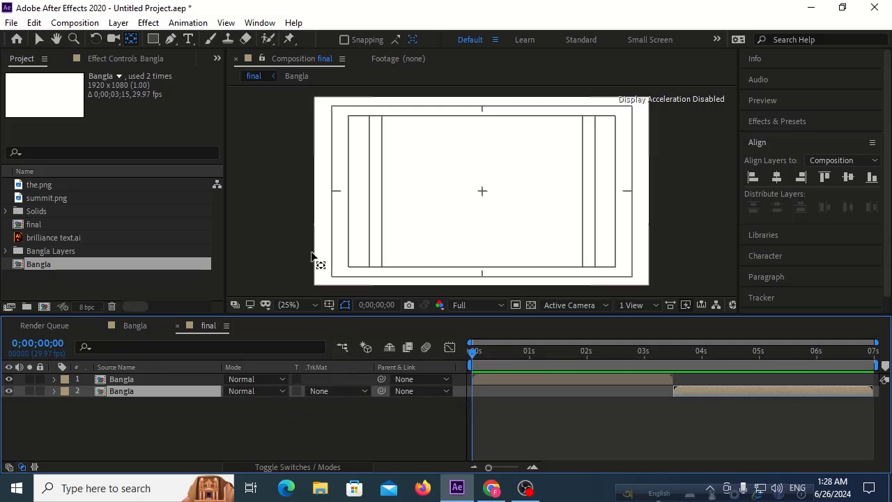
# - Set the final composition's duration to 0;00;10;00
pyautogui.rightClick(265, 197)
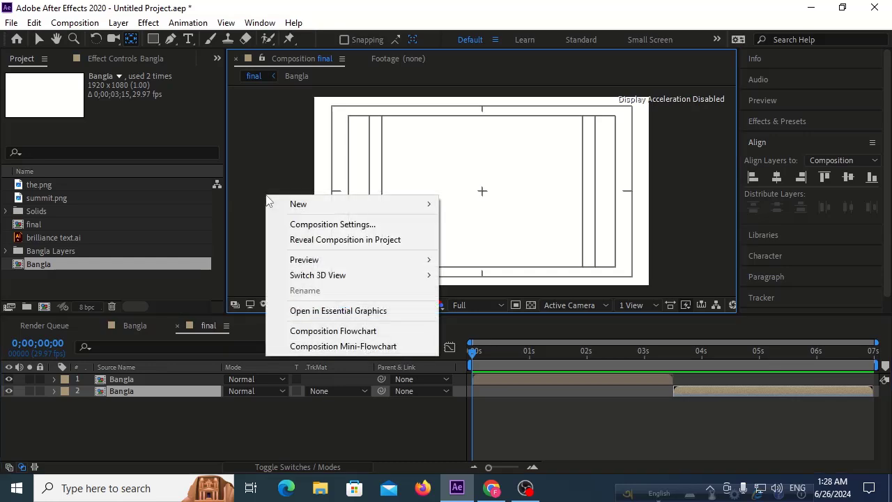
pyautogui.click(291, 221)
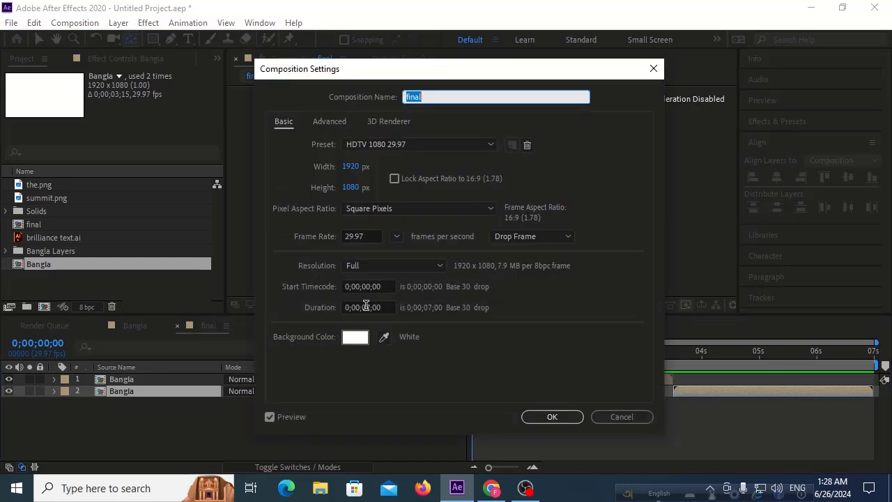
pyautogui.click(369, 308)
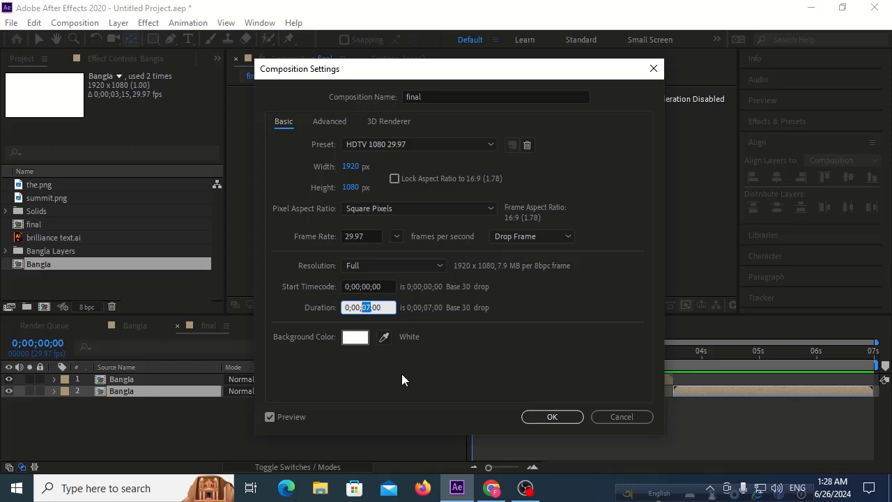
pyautogui.write('10')
pyautogui.click(546, 417)
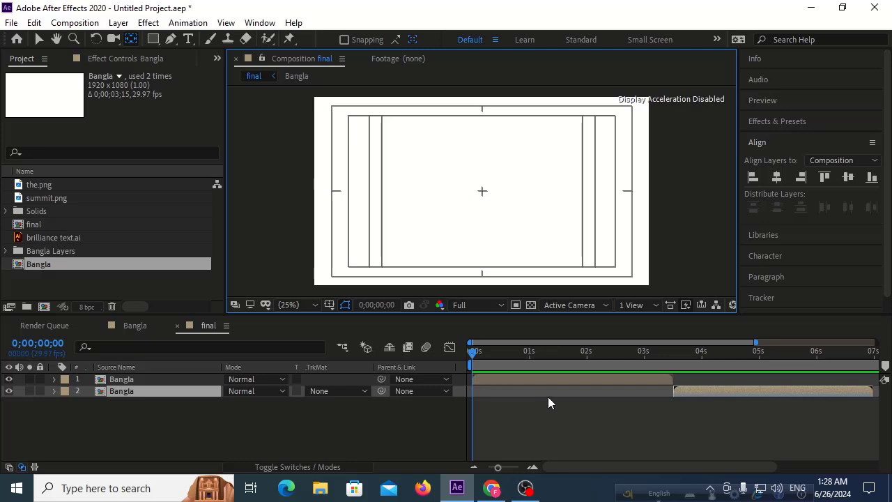
# - Shift both Bangla layers together along the timeline so the first one starts at about 1 second, previewing the timing
pyautogui.keyDown('shift'); pyautogui.click(147, 379); pyautogui.keyUp('shift')
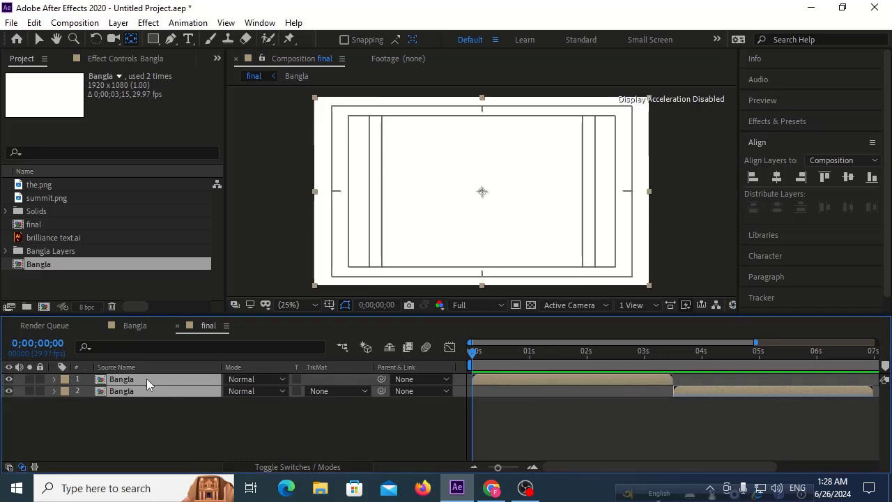
pyautogui.click(38, 38)
pyautogui.moveTo(530, 379); pyautogui.dragTo(533, 378)
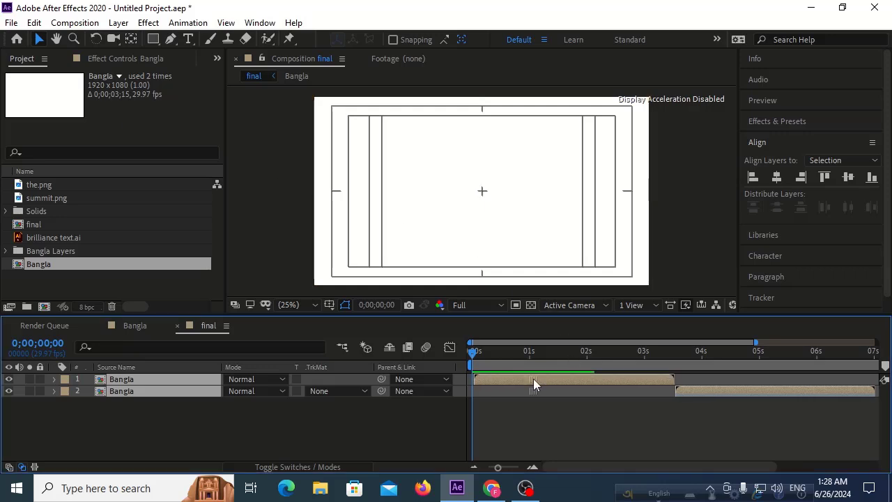
pyautogui.moveTo(498, 467); pyautogui.dragTo(517, 468)
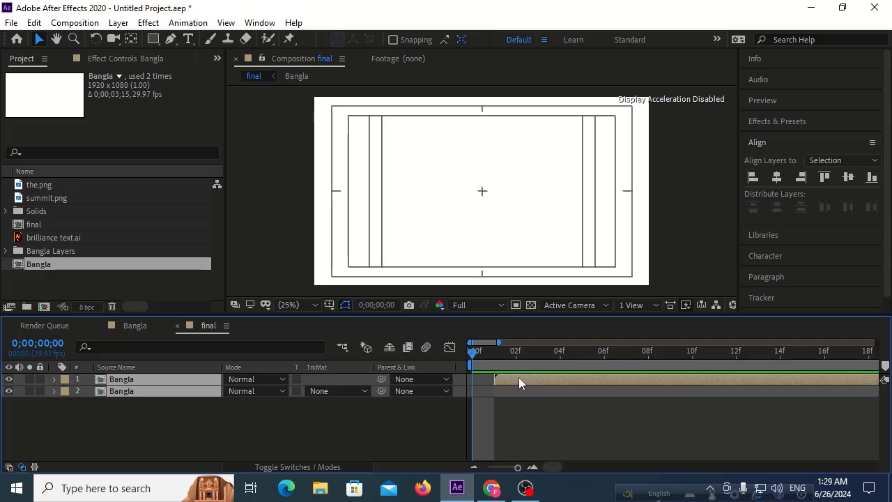
pyautogui.moveTo(517, 467); pyautogui.dragTo(486, 476)
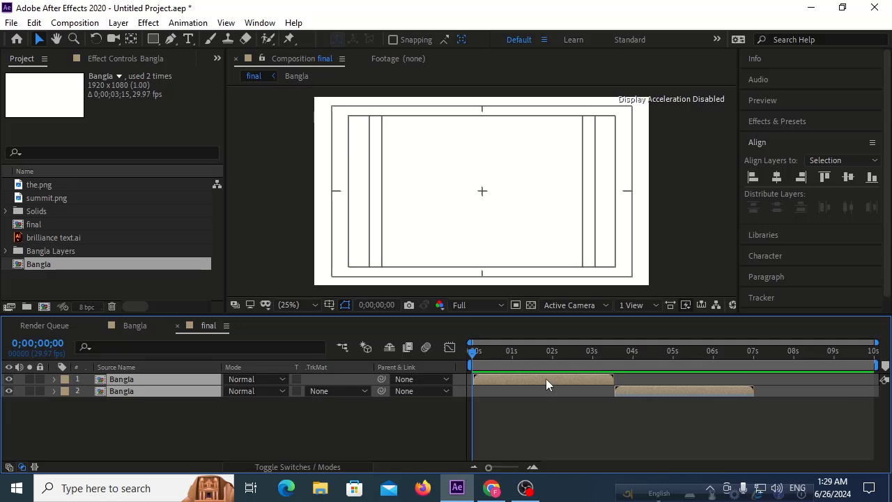
pyautogui.moveTo(550, 377); pyautogui.dragTo(601, 380)
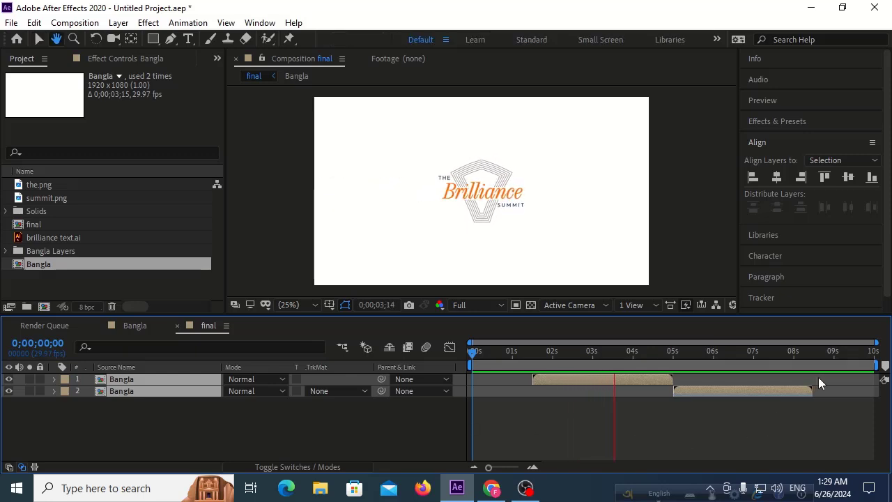
pyautogui.press('space')
pyautogui.moveTo(585, 384); pyautogui.dragTo(564, 382)
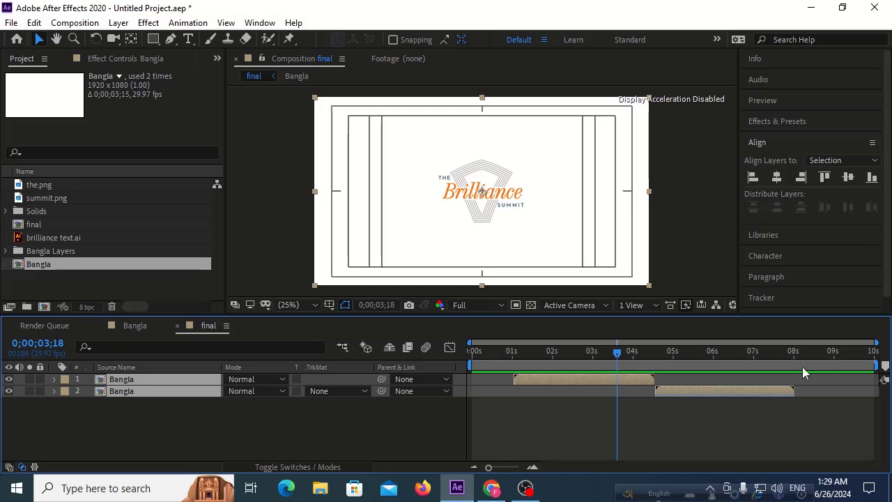
# - Trim the final composition to a work area ending at 0;00;09;00 and preview it from the start
pyautogui.click(833, 356)
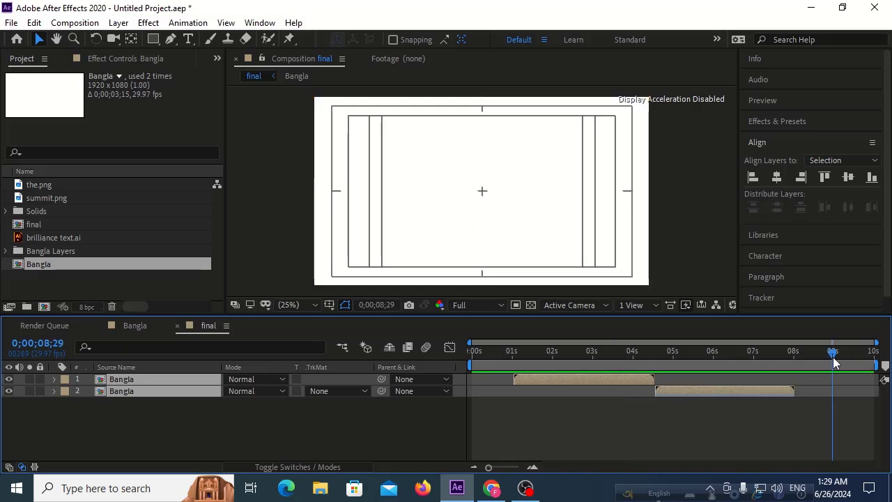
pyautogui.press('pagedown')
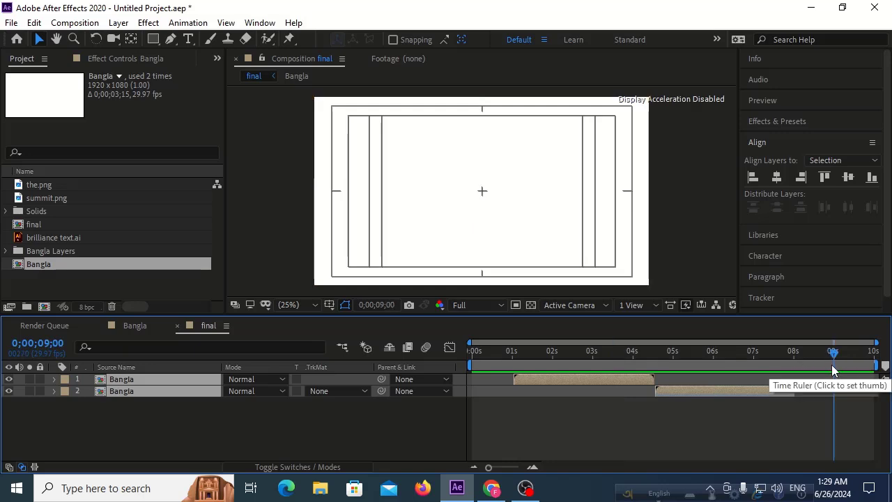
pyautogui.moveTo(875, 365); pyautogui.dragTo(840, 365)
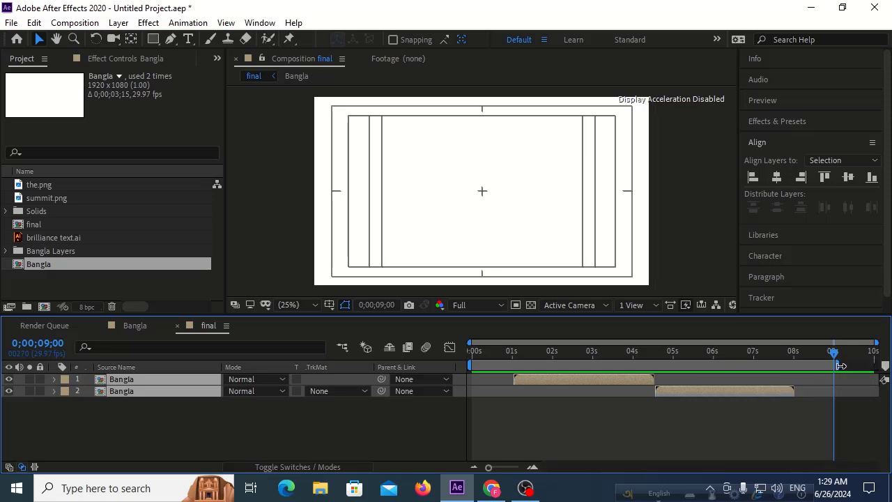
pyautogui.rightClick(828, 367)
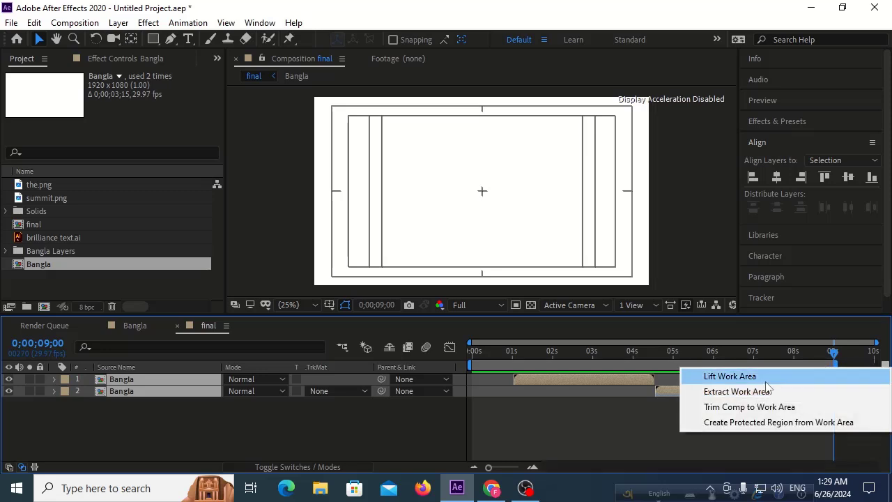
pyautogui.click(734, 410)
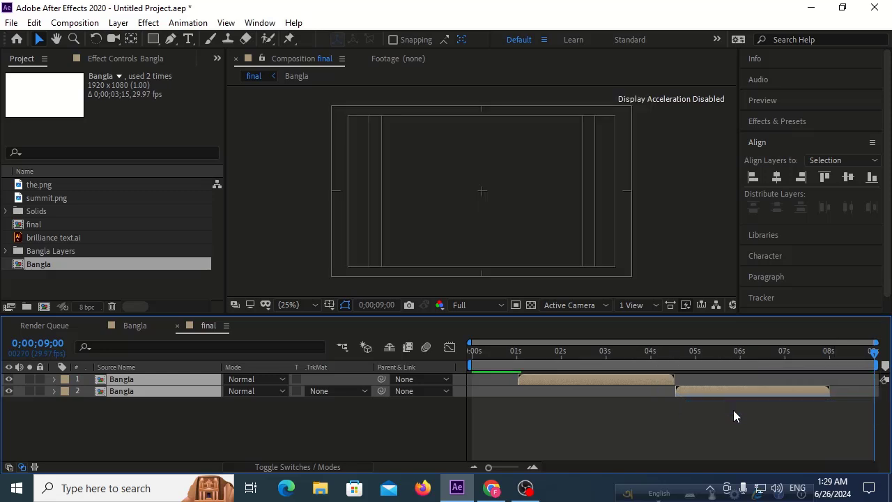
pyautogui.click(725, 355)
pyautogui.press('Home')
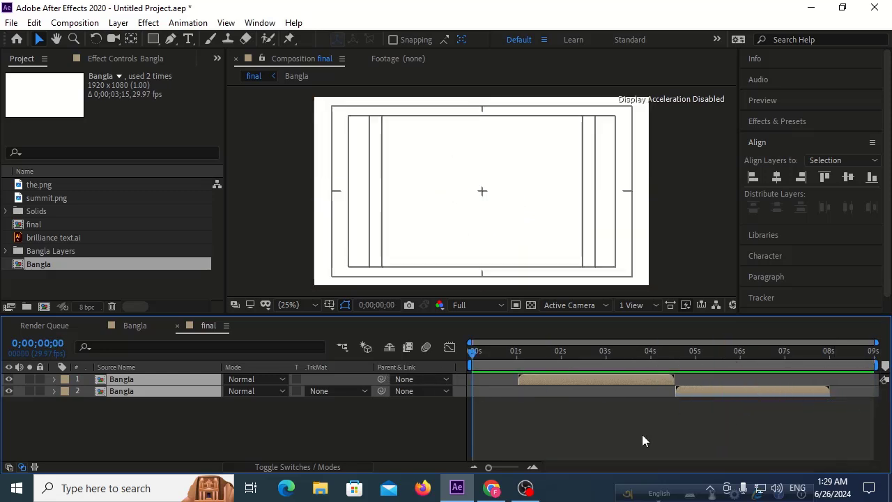
pyautogui.press('space')
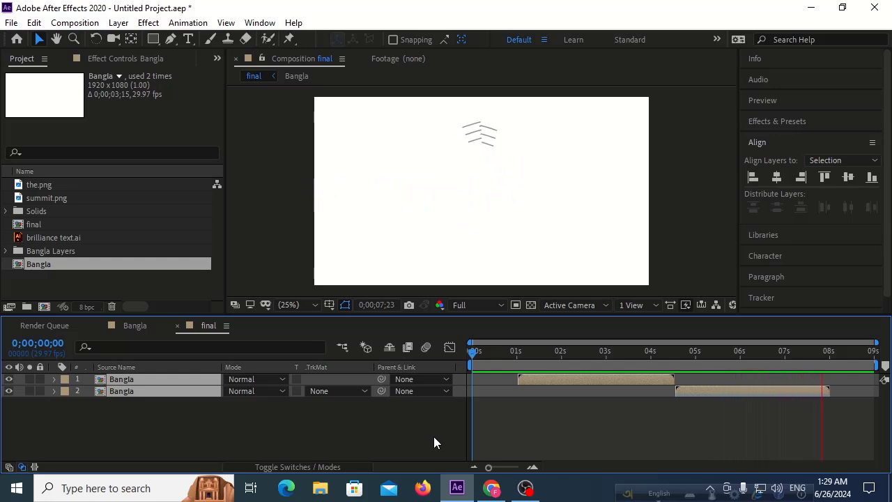
pyautogui.press('space')
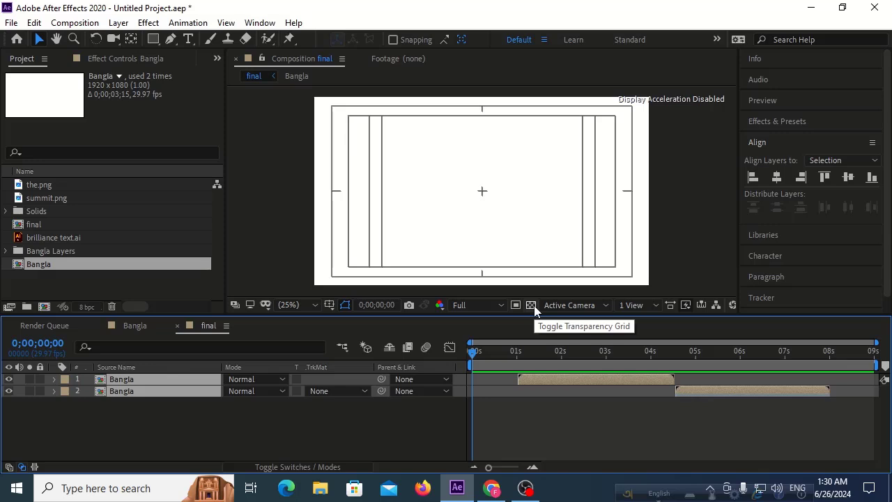
pyautogui.click(236, 417)
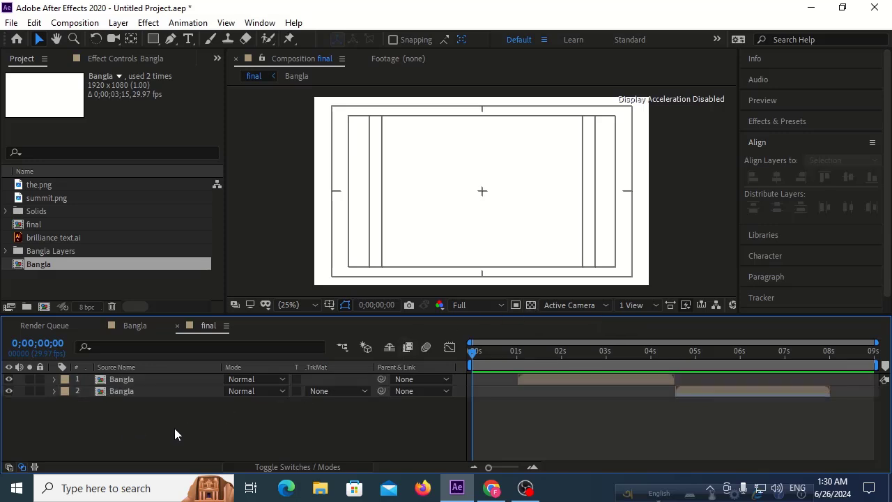
pyautogui.rightClick(224, 410)
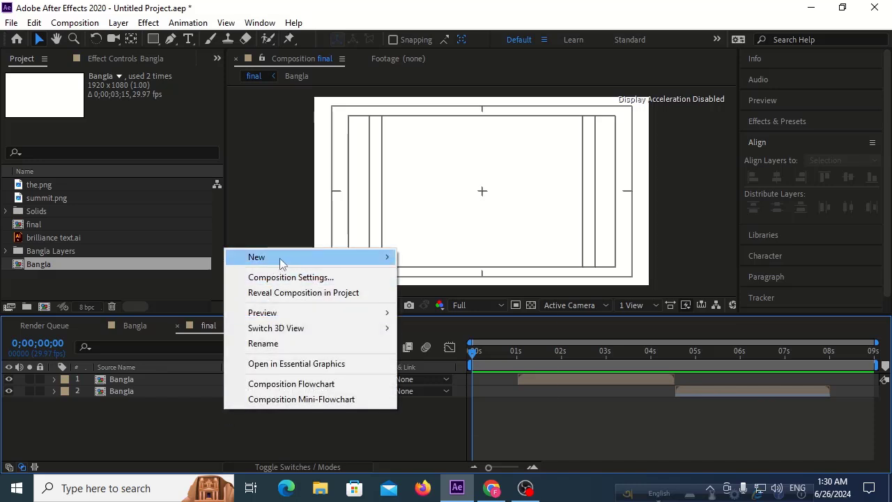
pyautogui.moveTo(303, 258)
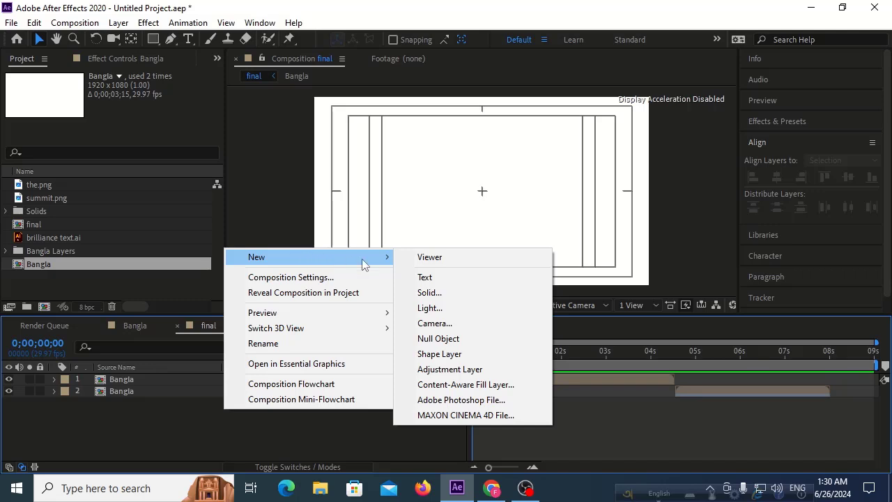
pyautogui.click(212, 423)
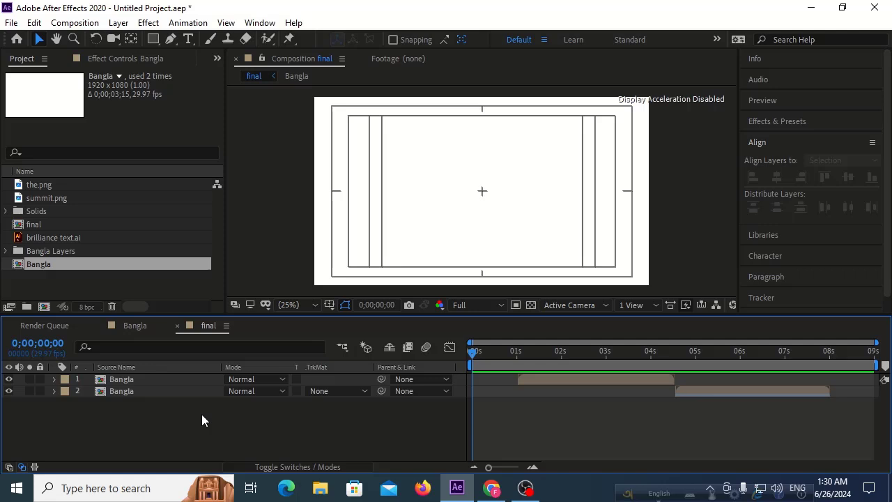
# - Create a white 1920 x 1080 px solid in the final composition and place it beneath both Bangla layers
pyautogui.rightClick(202, 421)
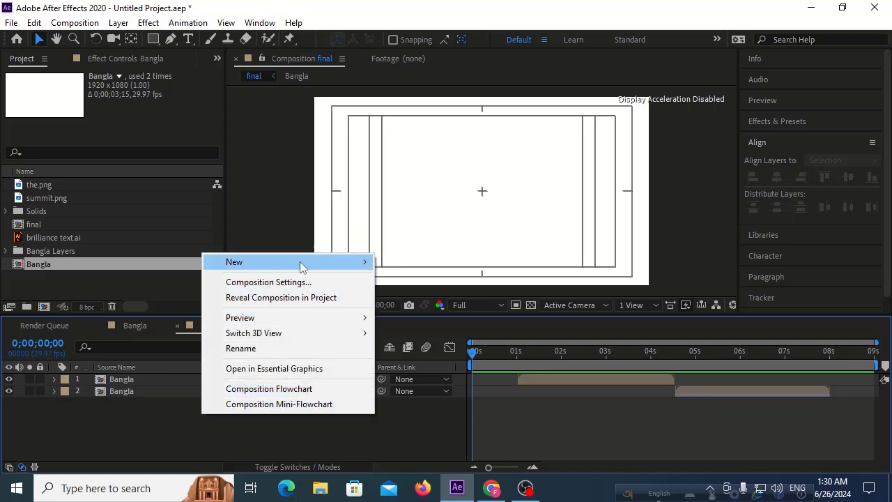
pyautogui.moveTo(350, 261)
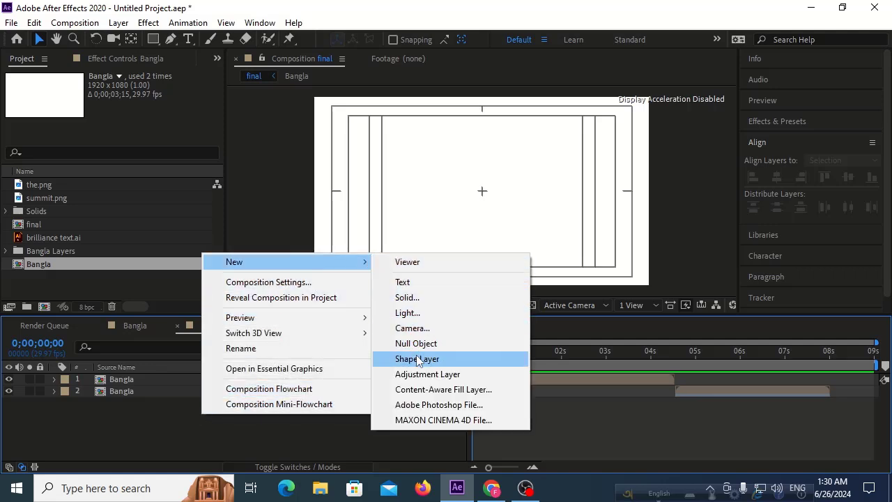
pyautogui.click(410, 298)
pyautogui.click(674, 317)
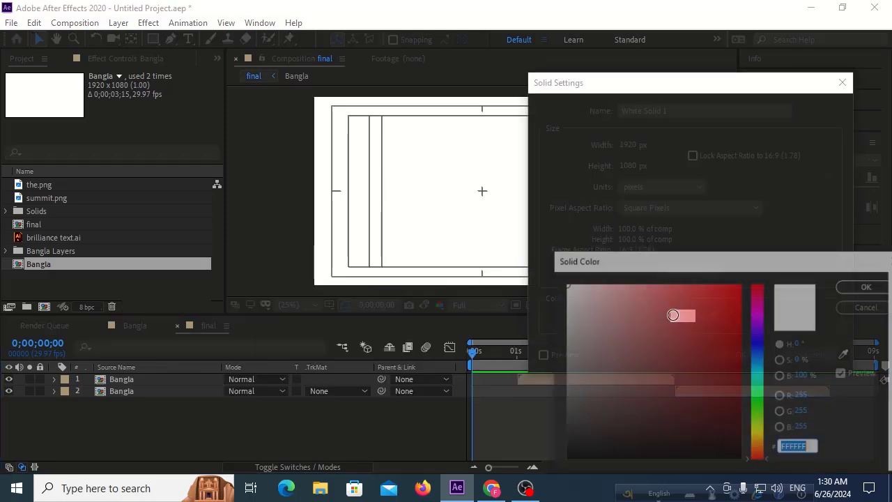
pyautogui.click(846, 286)
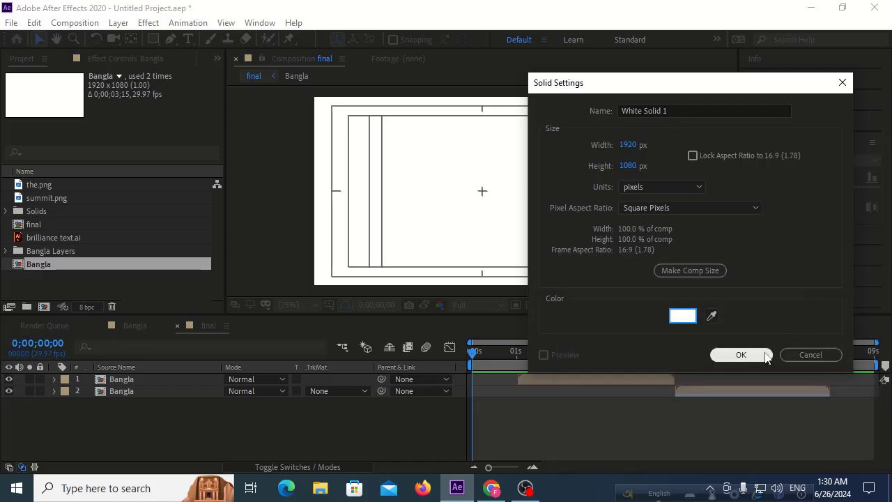
pyautogui.click(741, 354)
pyautogui.moveTo(209, 385); pyautogui.dragTo(116, 423)
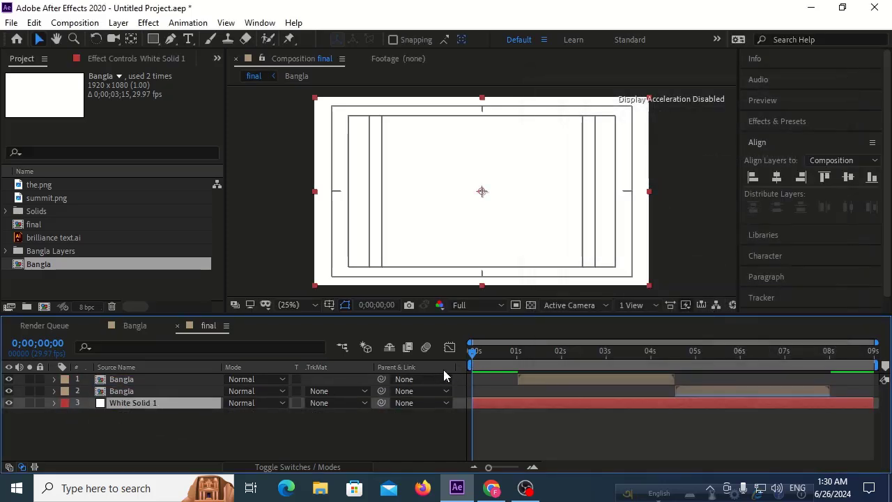
# - Preview the final composition with its white background and add it to the Adobe Media Encoder queue
pyautogui.press('space')
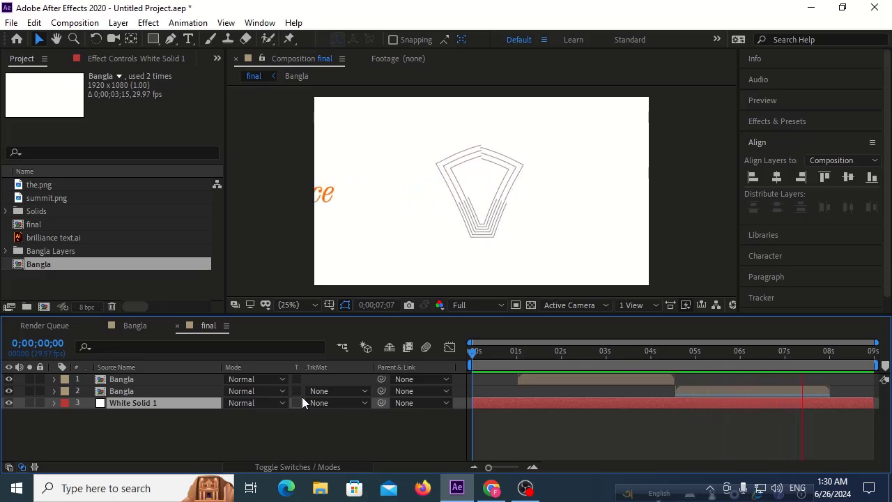
pyautogui.press('space')
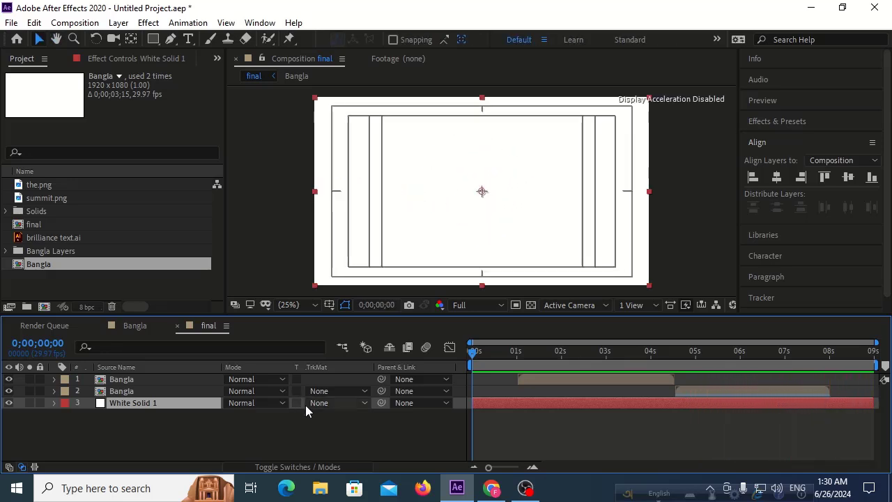
pyautogui.click(11, 23)
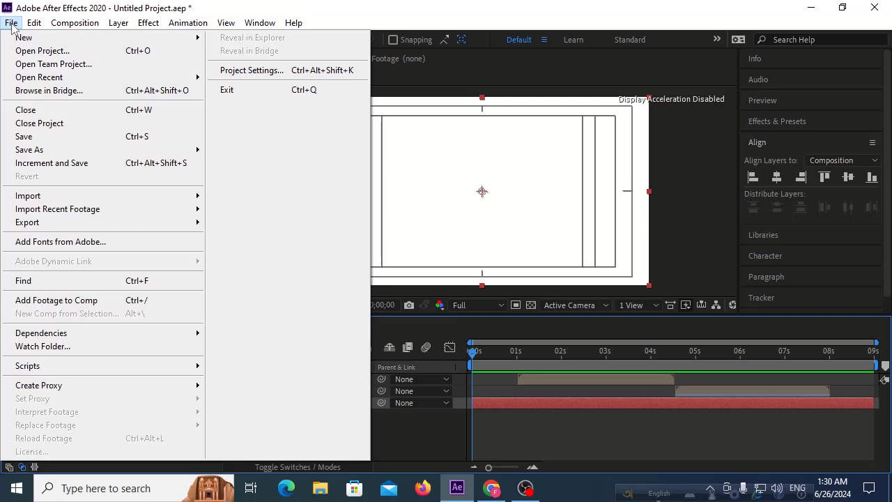
pyautogui.moveTo(43, 228)
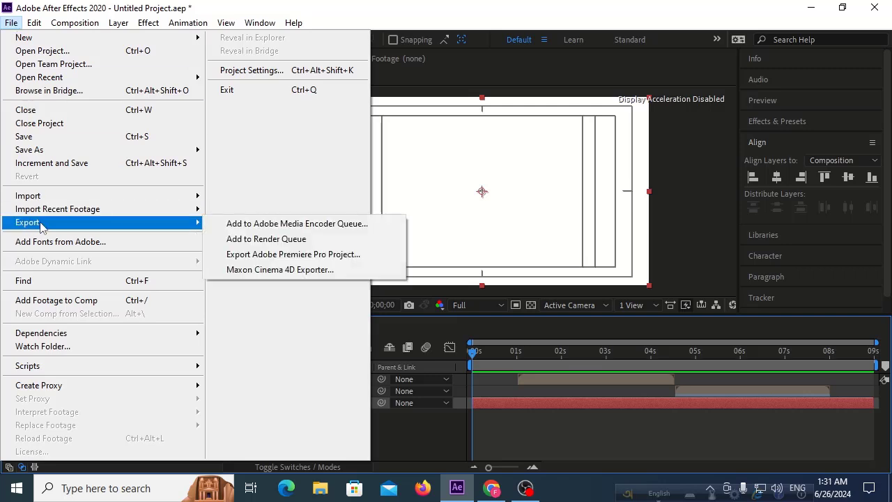
pyautogui.click(248, 226)
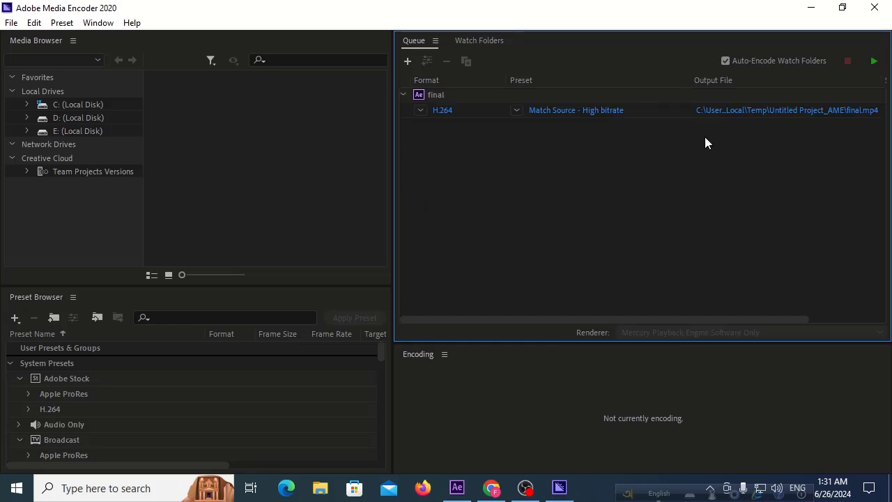
# - Set the queued final composition's output file to 26.mp4 in the all logo folder on the Desktop
pyautogui.click(754, 110)
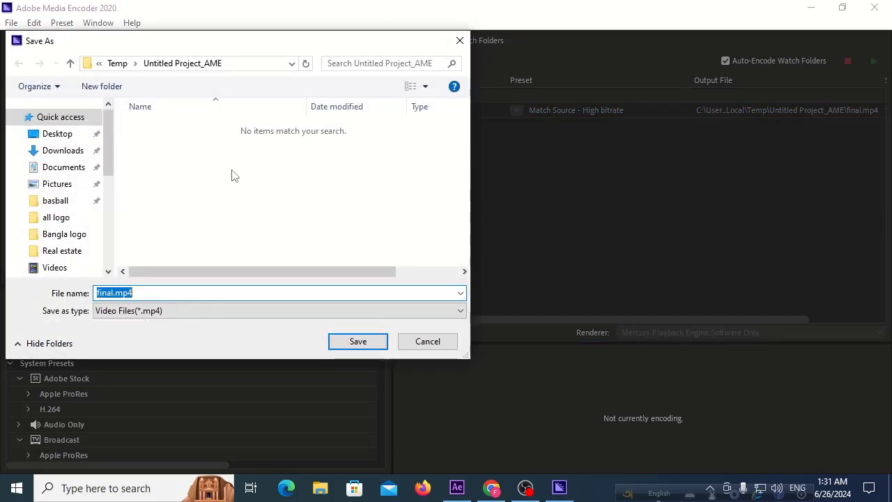
pyautogui.click(44, 138)
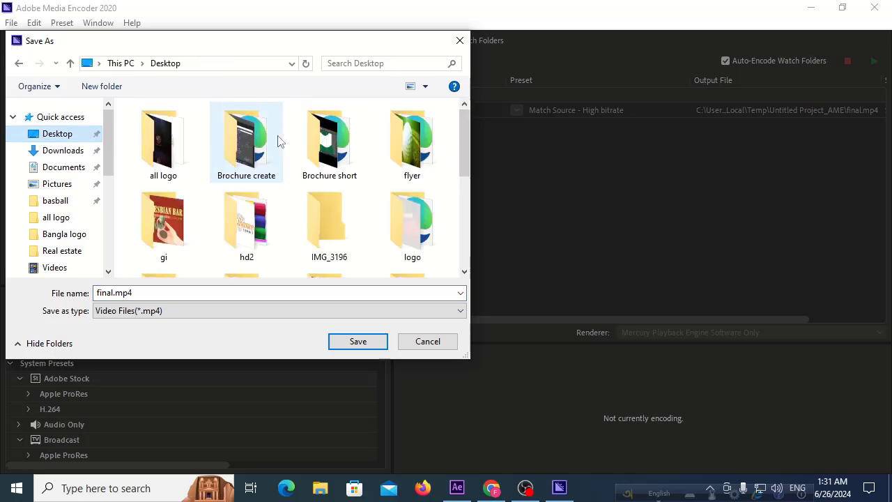
pyautogui.doubleClick(181, 150)
pyautogui.scroll(-5, 287, 202)
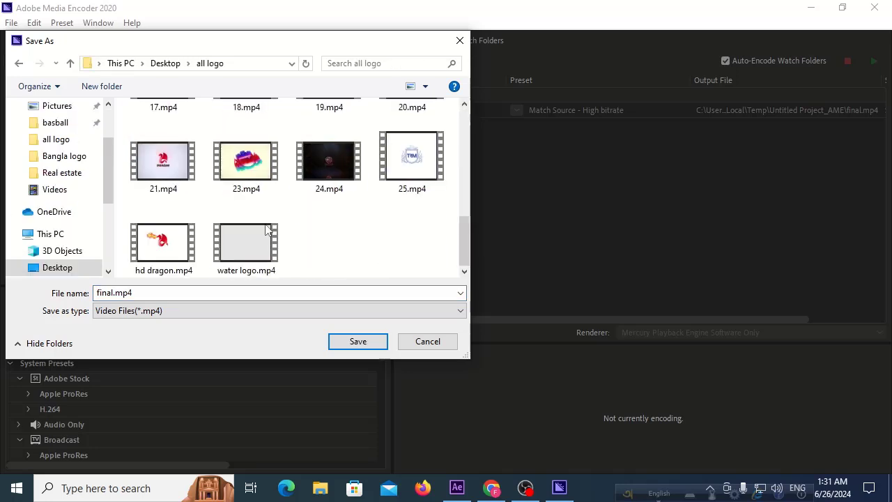
pyautogui.doubleClick(111, 294)
pyautogui.click(113, 294)
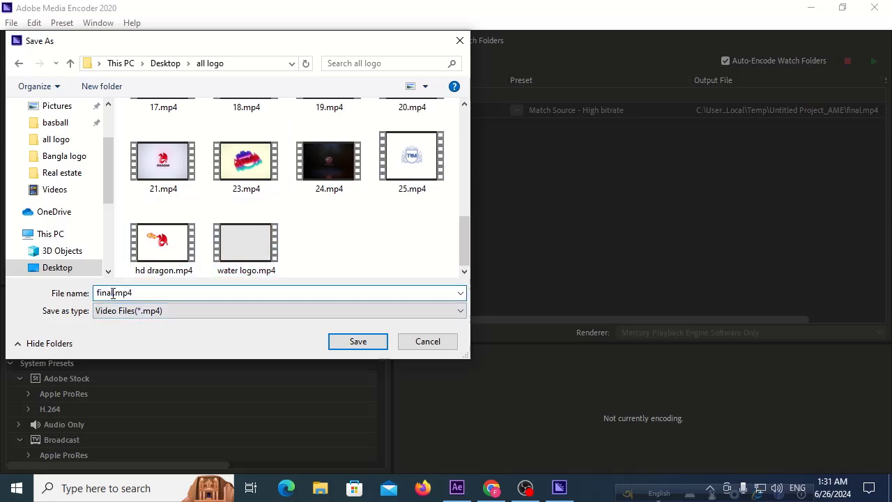
pyautogui.doubleClick(111, 294)
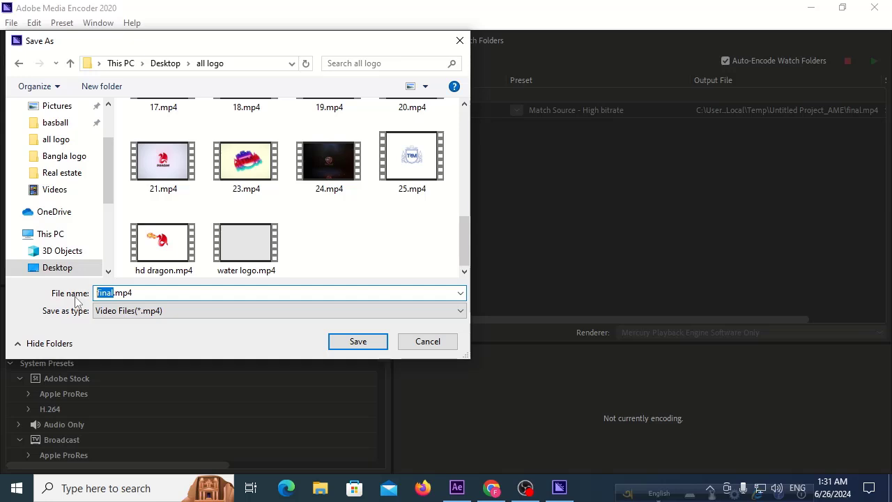
pyautogui.write('26')
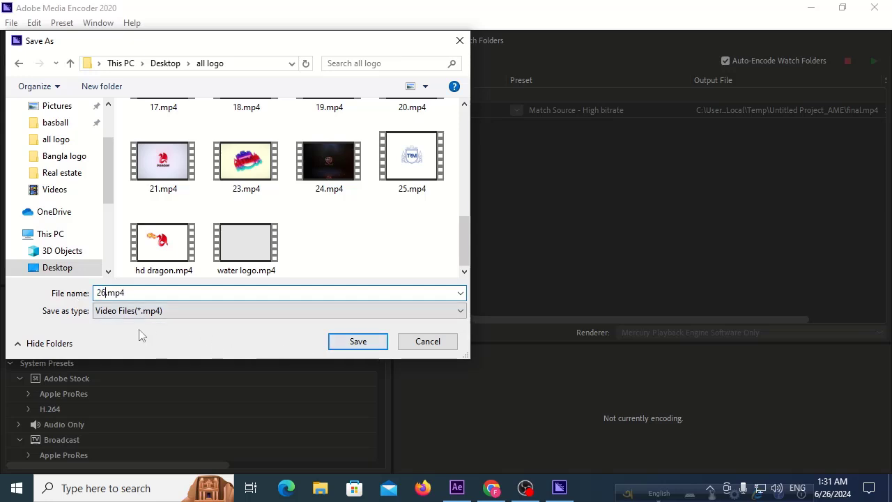
pyautogui.click(334, 342)
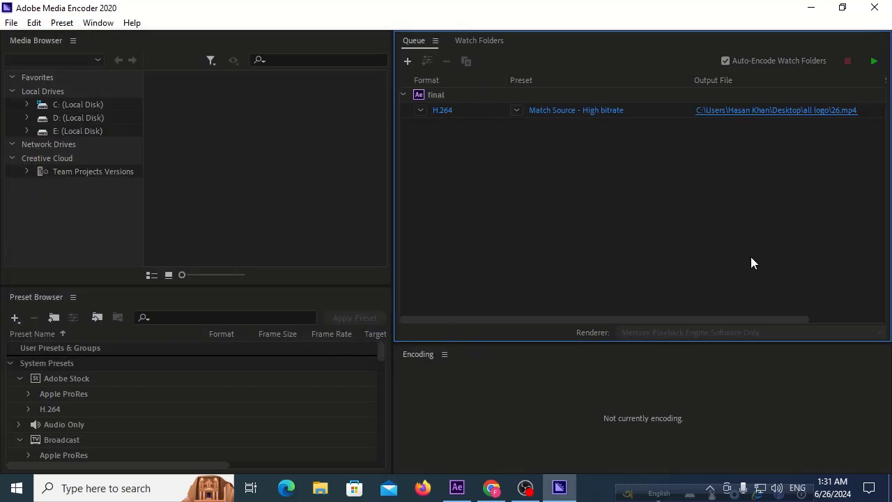
# - Encode the queued H.264 export and close Media Encoder
pyautogui.click(874, 62)
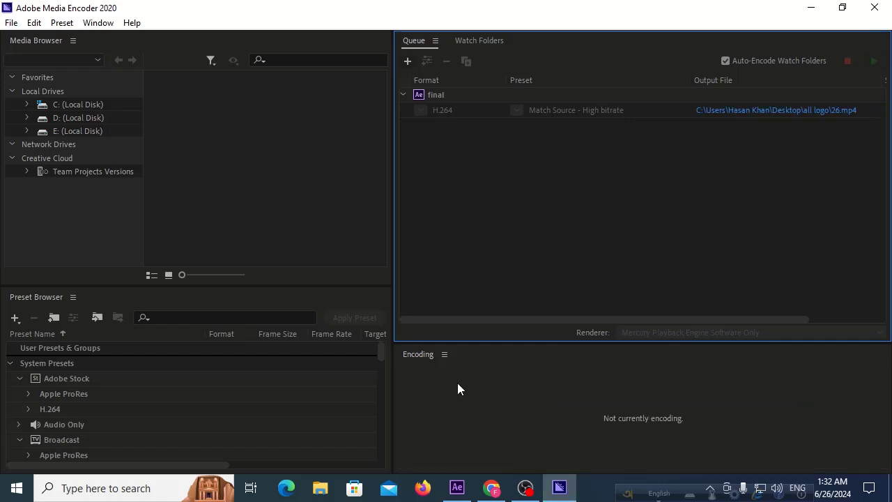
pyautogui.click(874, 7)
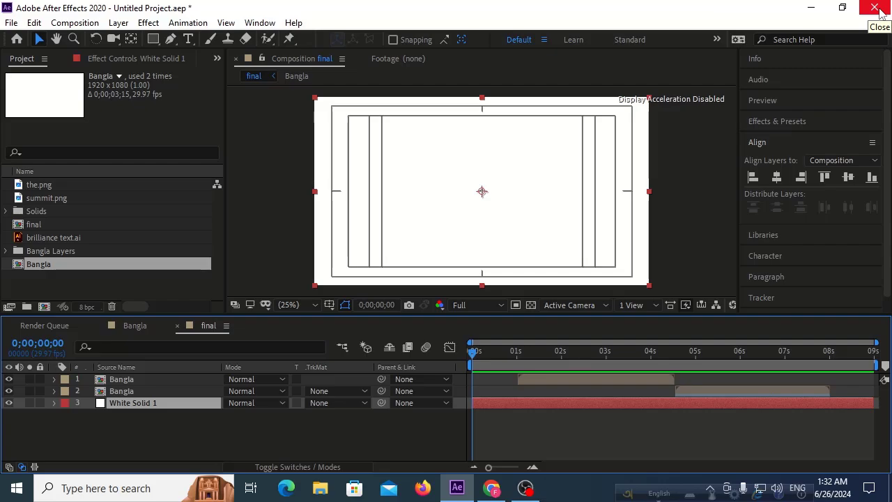
# - Play the exported 26.mp4 from the desktop's all logo folder with repeat on, and return to After Effects
pyautogui.click(811, 8)
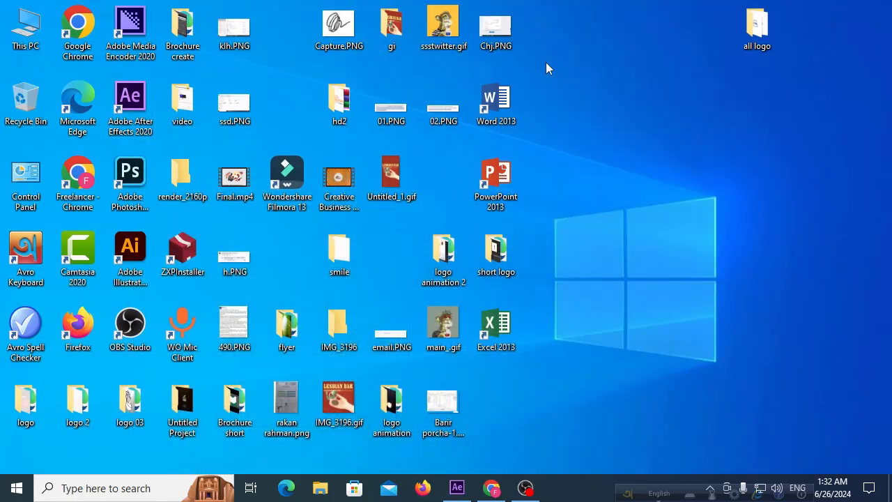
pyautogui.doubleClick(757, 32)
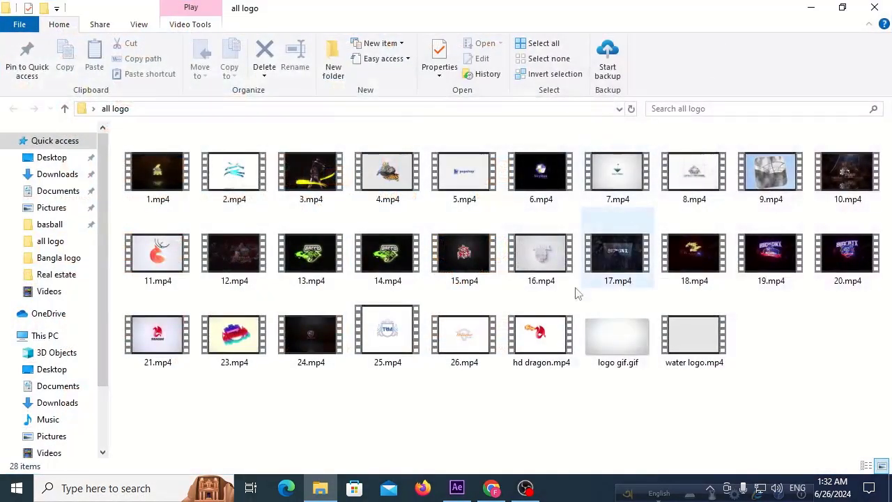
pyautogui.click(471, 332)
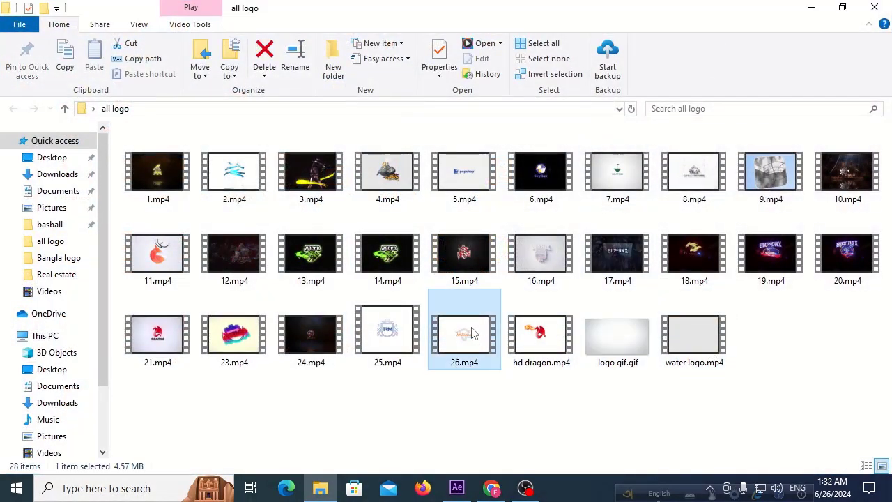
pyautogui.doubleClick(471, 333)
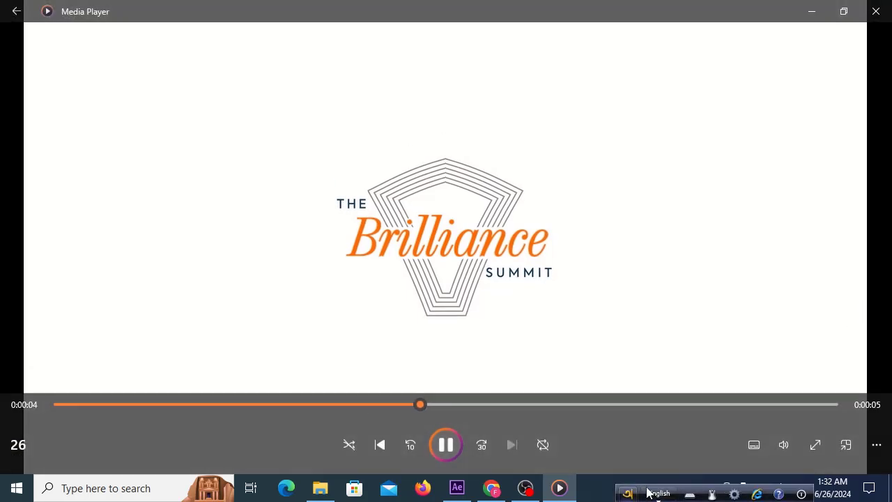
pyautogui.click(544, 445)
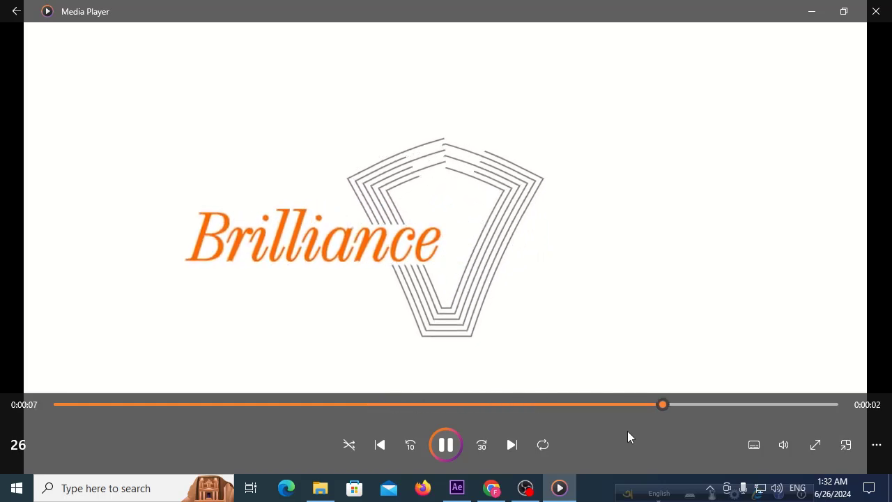
pyautogui.click(876, 11)
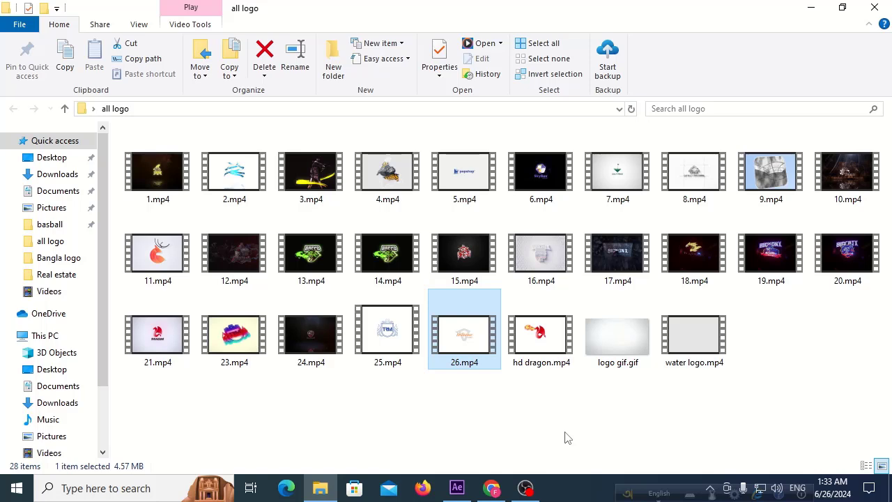
pyautogui.click(457, 488)
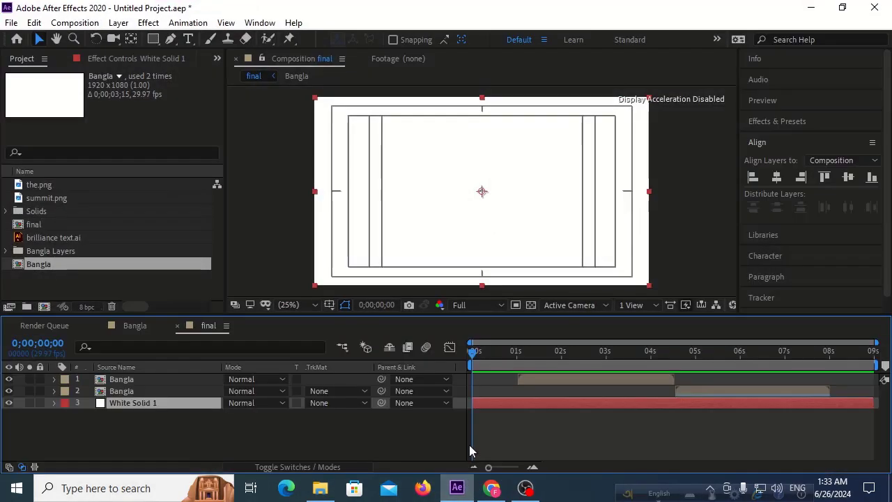